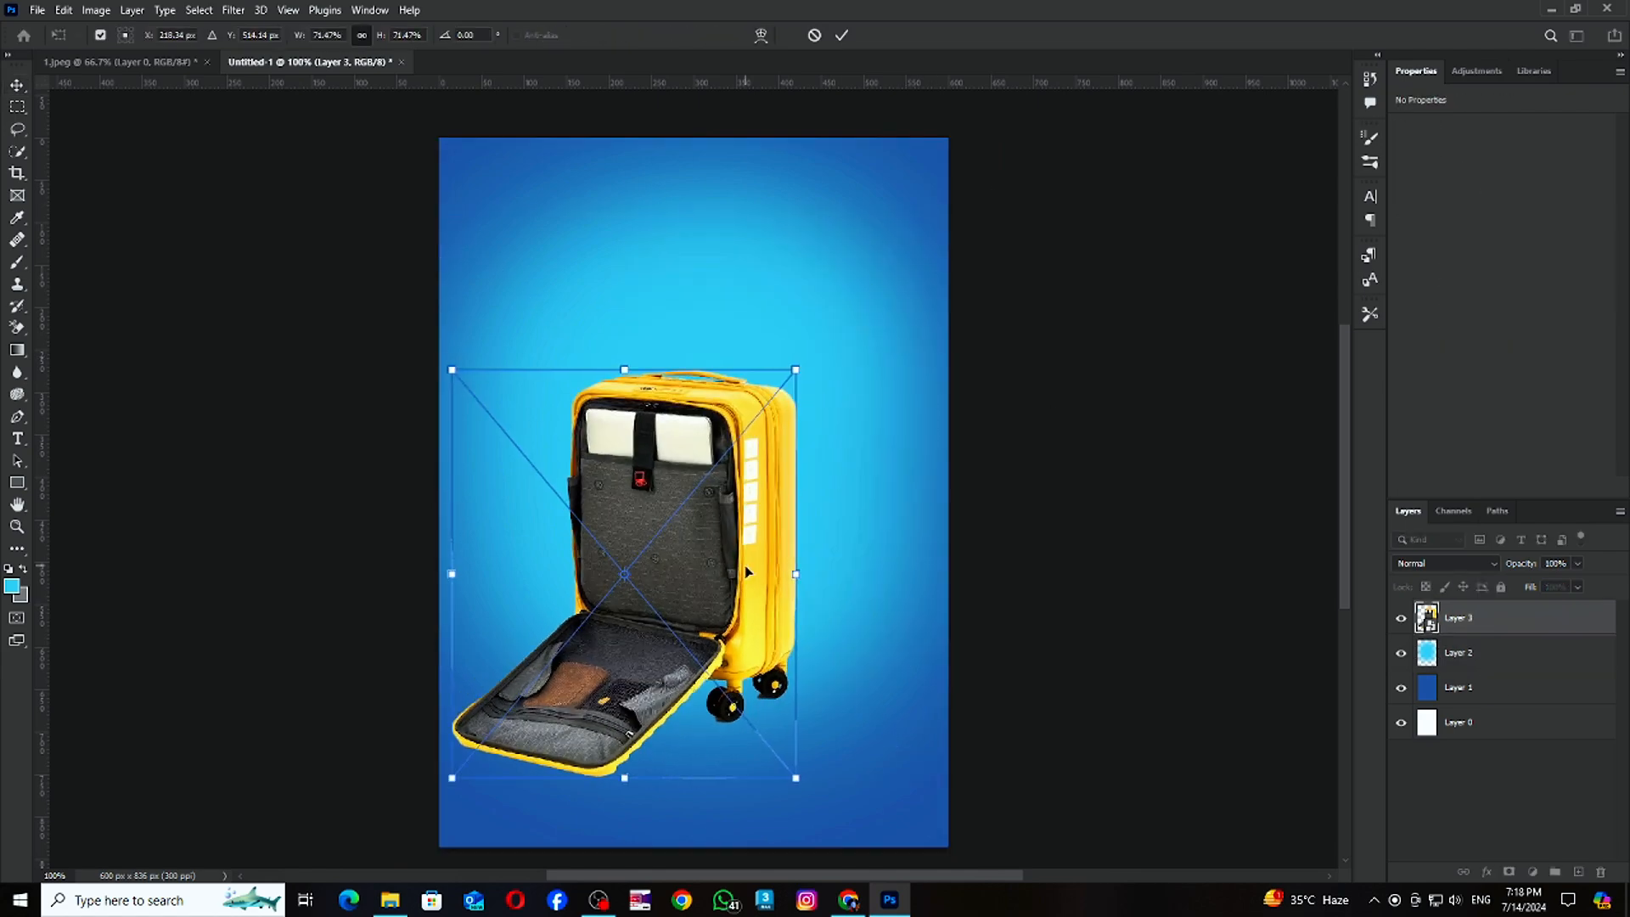
# Reposition the yellow suitcase on the blue background, in the lower half of the artboard, and commit its transform.
pyautogui.moveTo(746, 570); pyautogui.dragTo(816, 516)
pyautogui.moveTo(1095, 476); pyautogui.dragTo(922, 435)
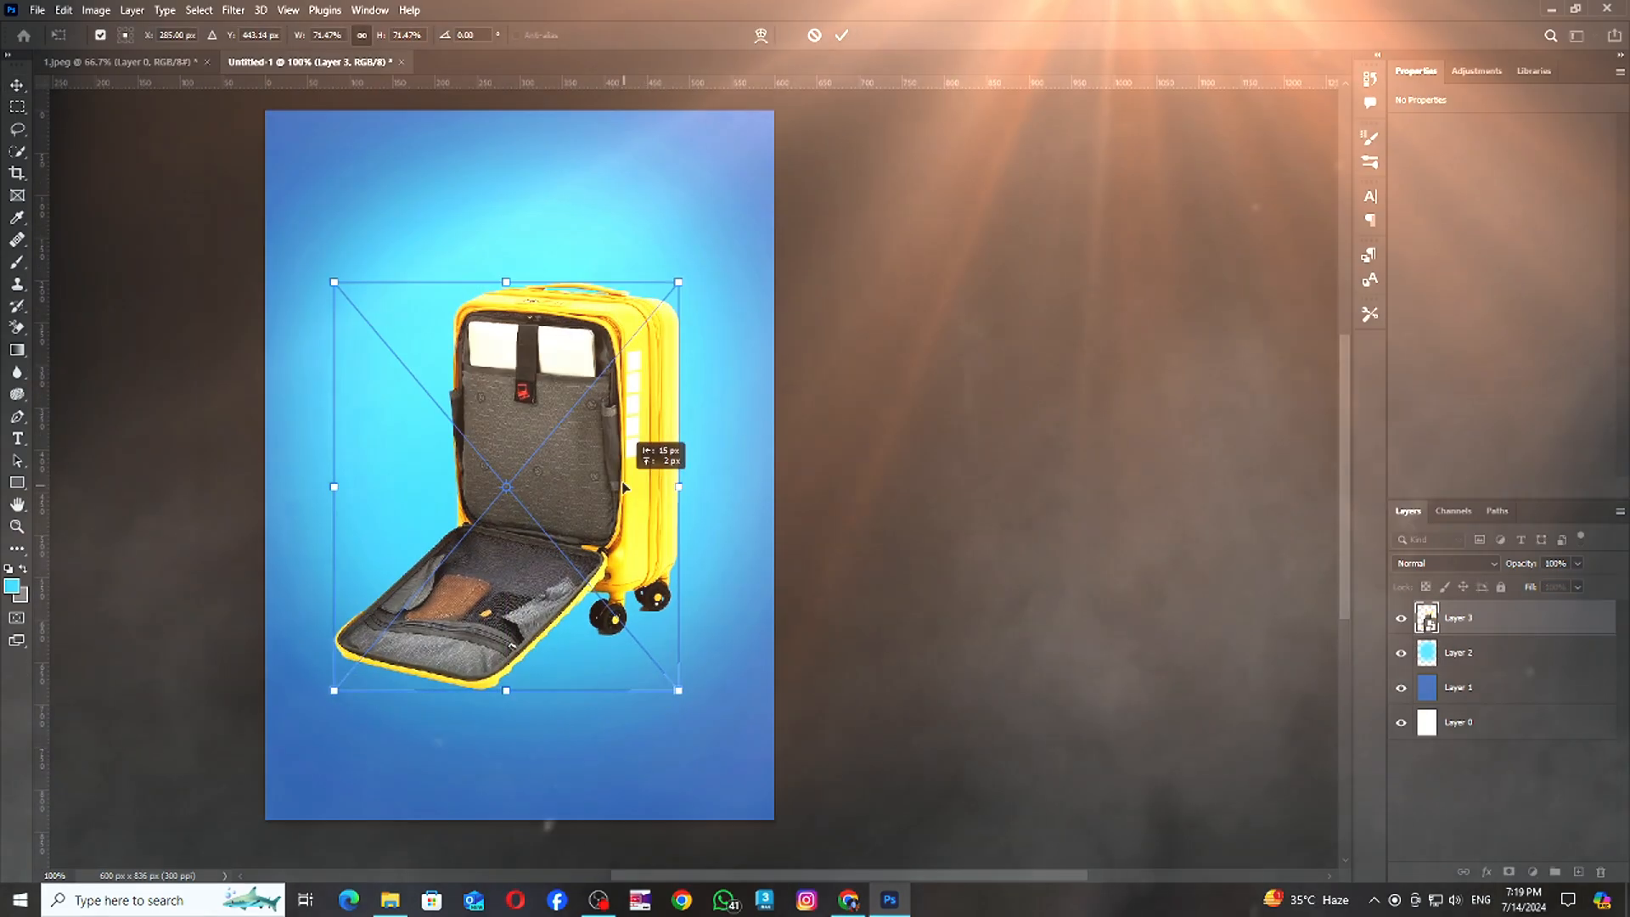
pyautogui.press('Return')
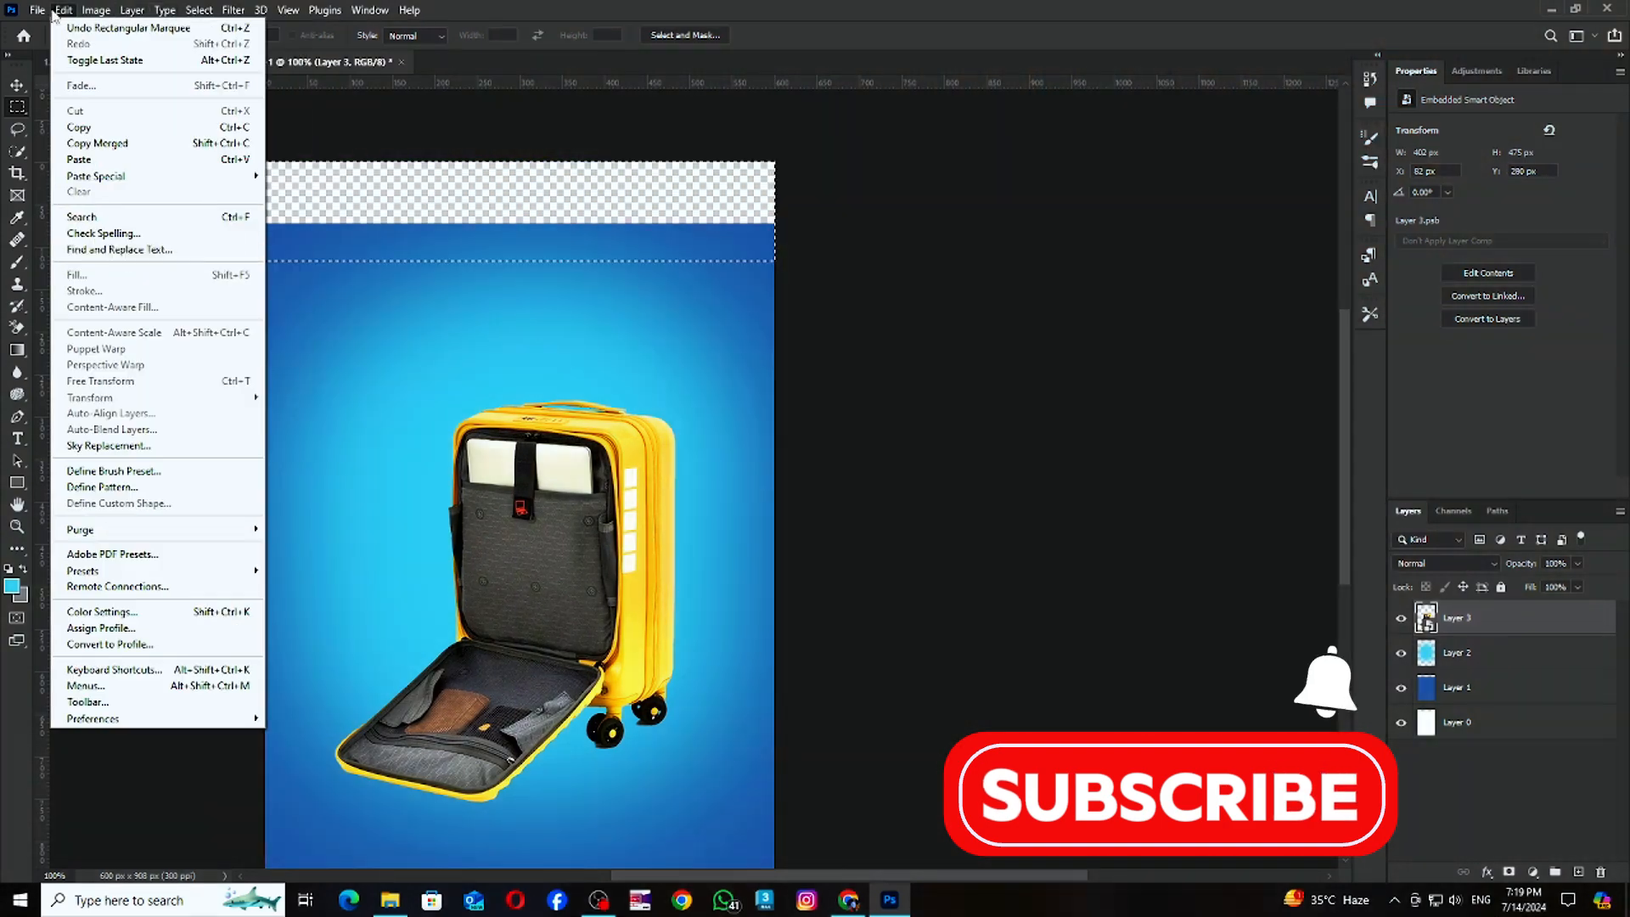
# Fill the selected empty strip at the top of Layer 1 with the background blue and clear the selection.
pyautogui.click(1463, 656)
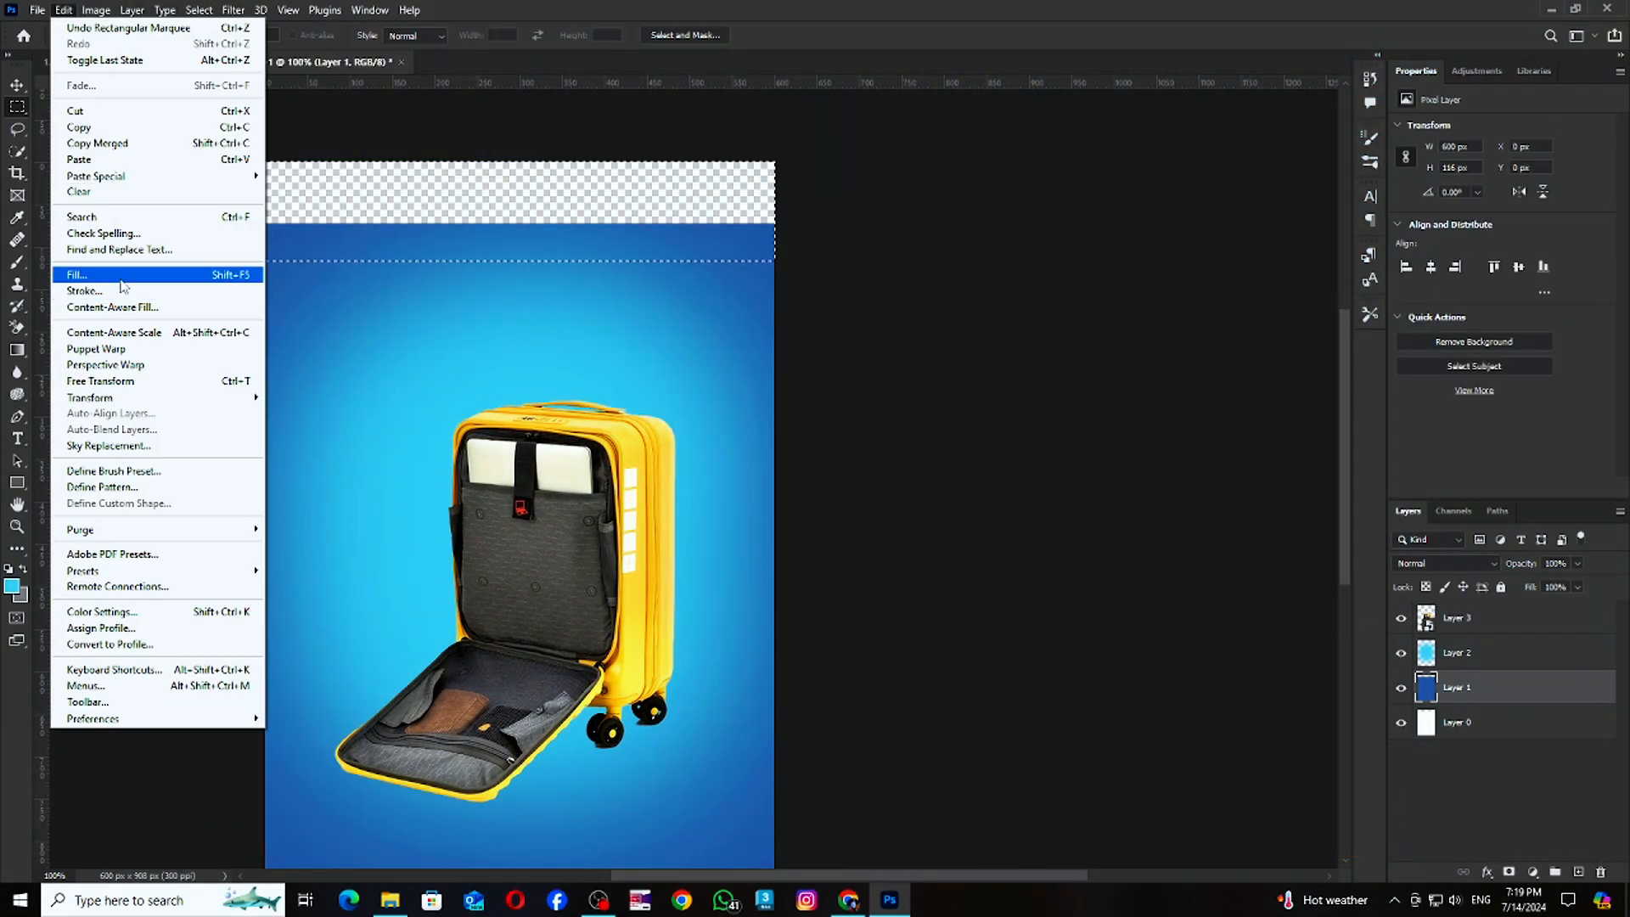
pyautogui.click(1490, 685)
pyautogui.hotkey('ctrl', 'd')
pyautogui.press('v')
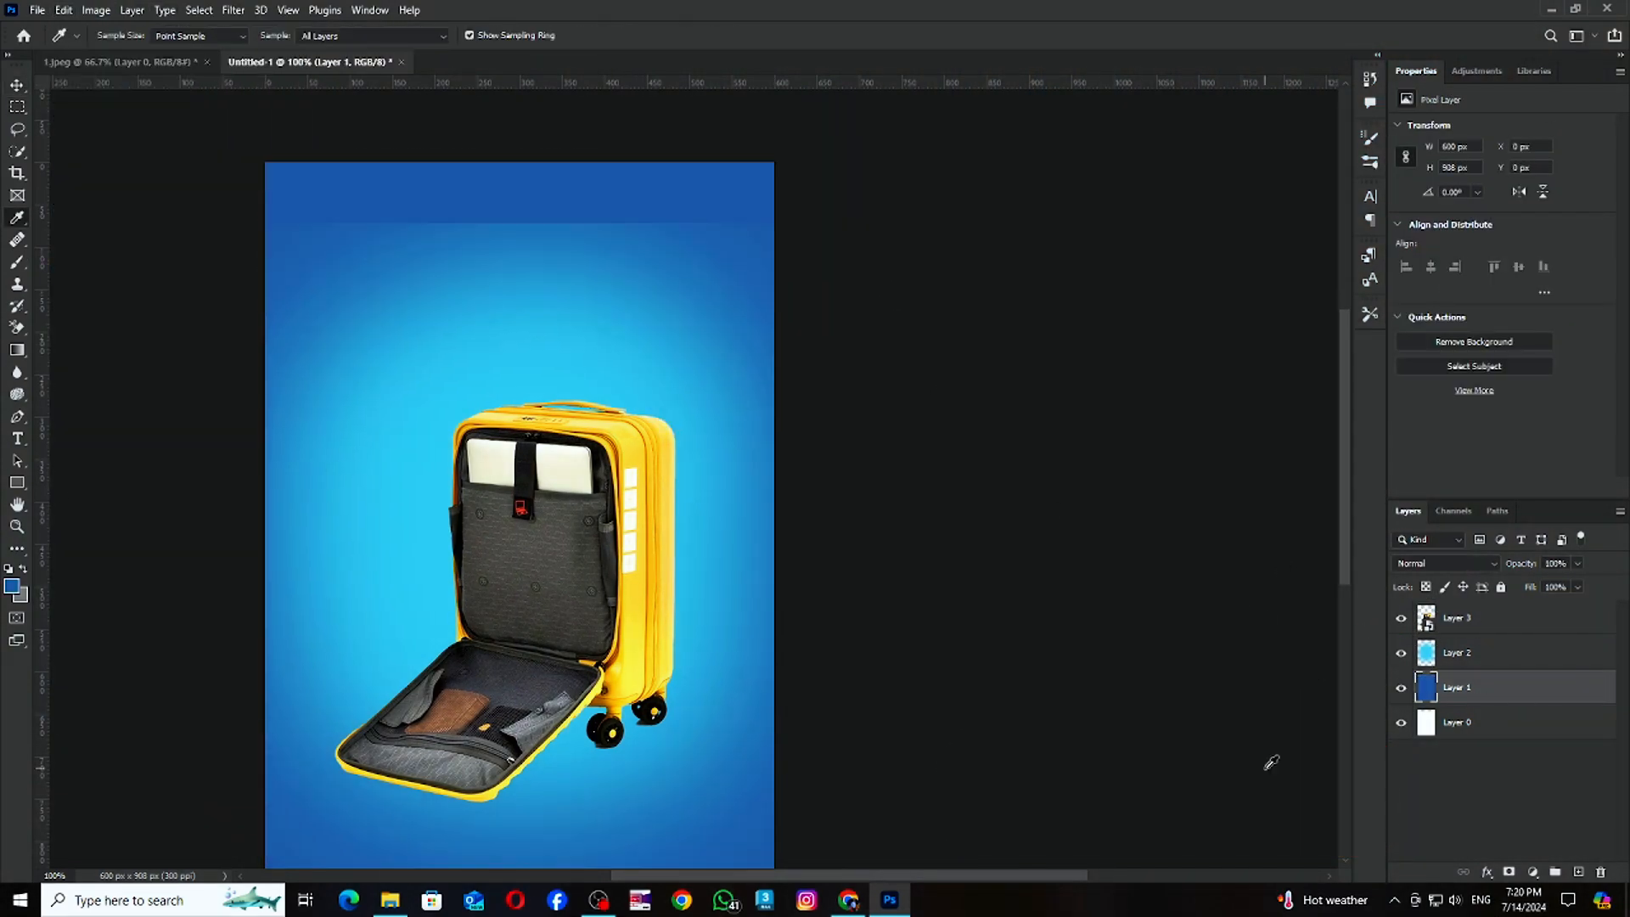
# Create a new 600 × 900 px document and brush a soft turquoise glow over the blue Layer 1 at 55% opacity.
pyautogui.hotkey('ctrl', 'n')
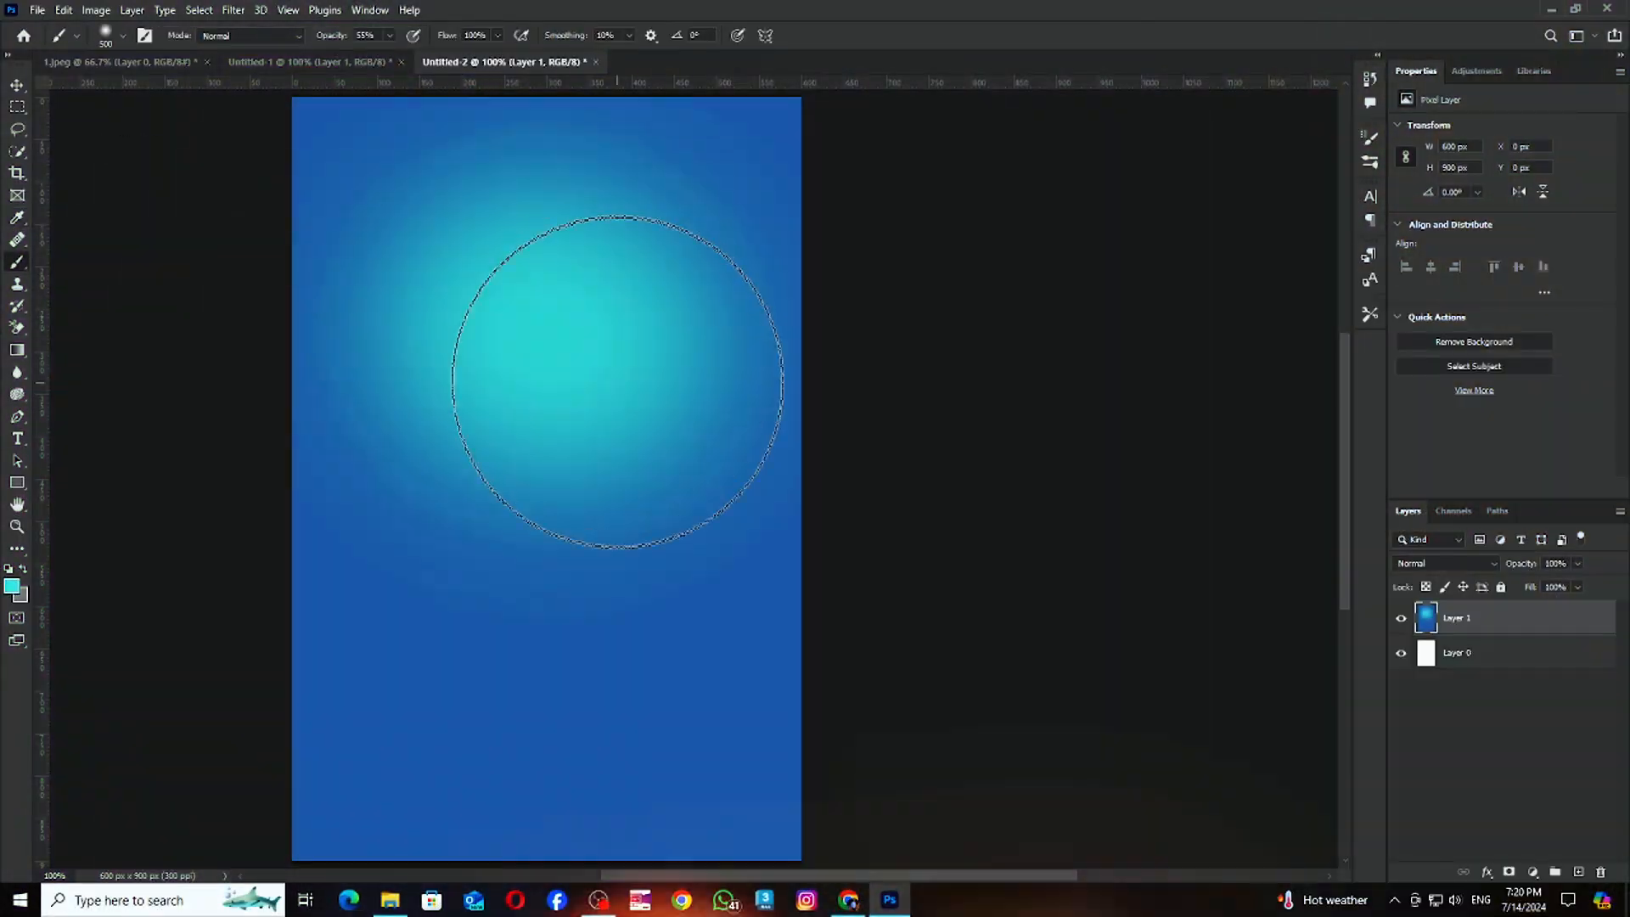
pyautogui.moveTo(612, 382); pyautogui.dragTo(612, 328)
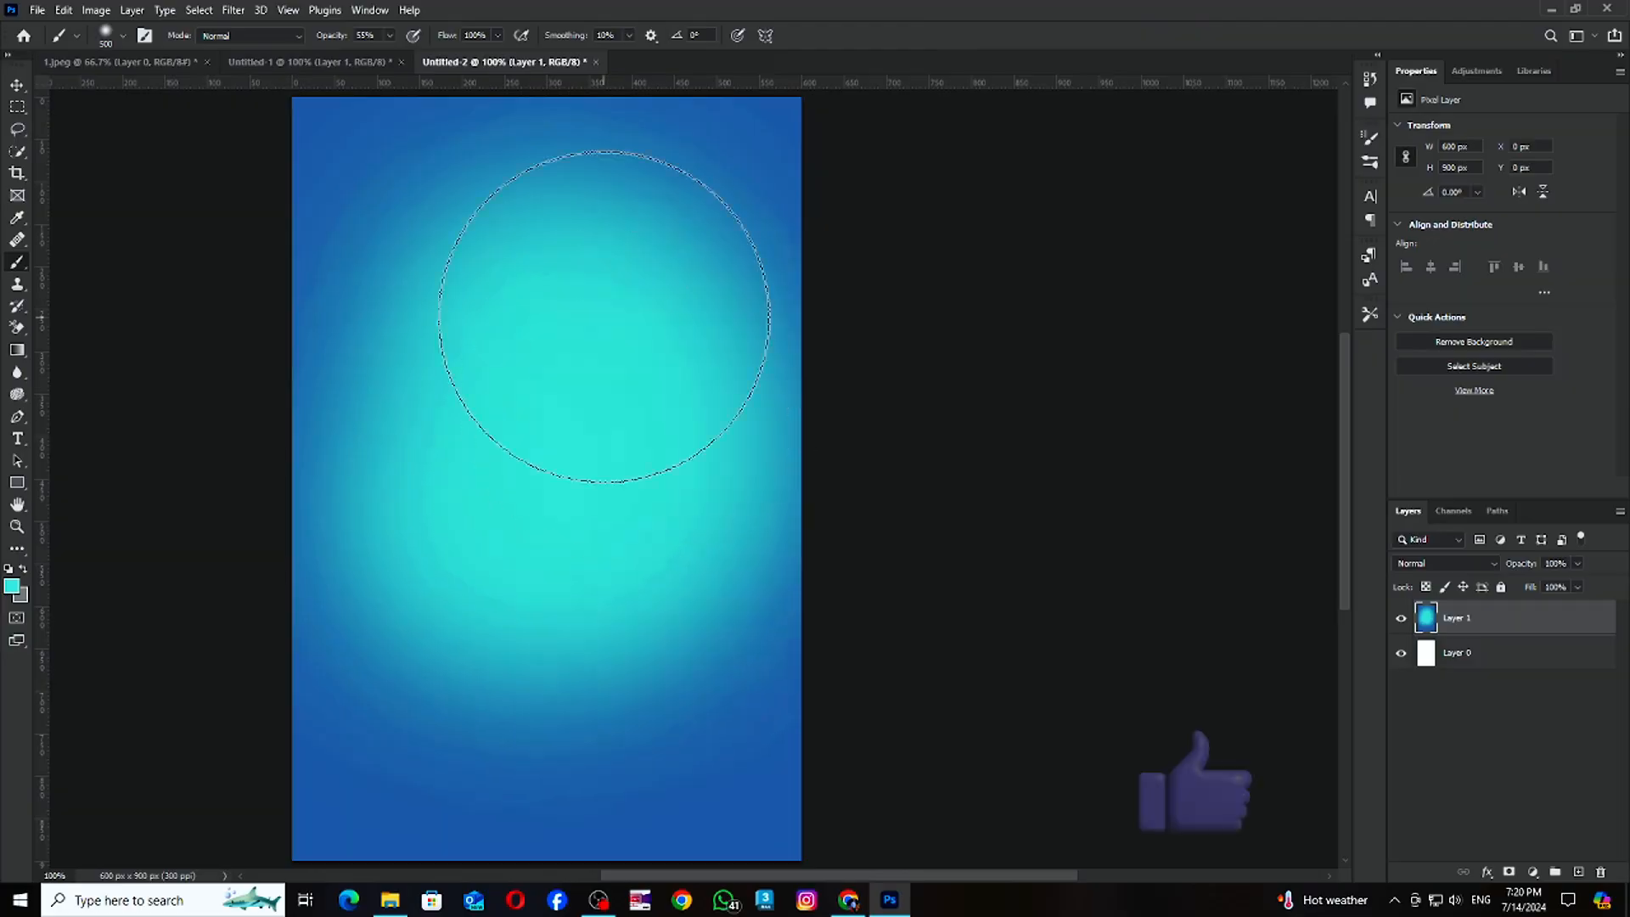
pyautogui.moveTo(589, 527); pyautogui.dragTo(561, 357)
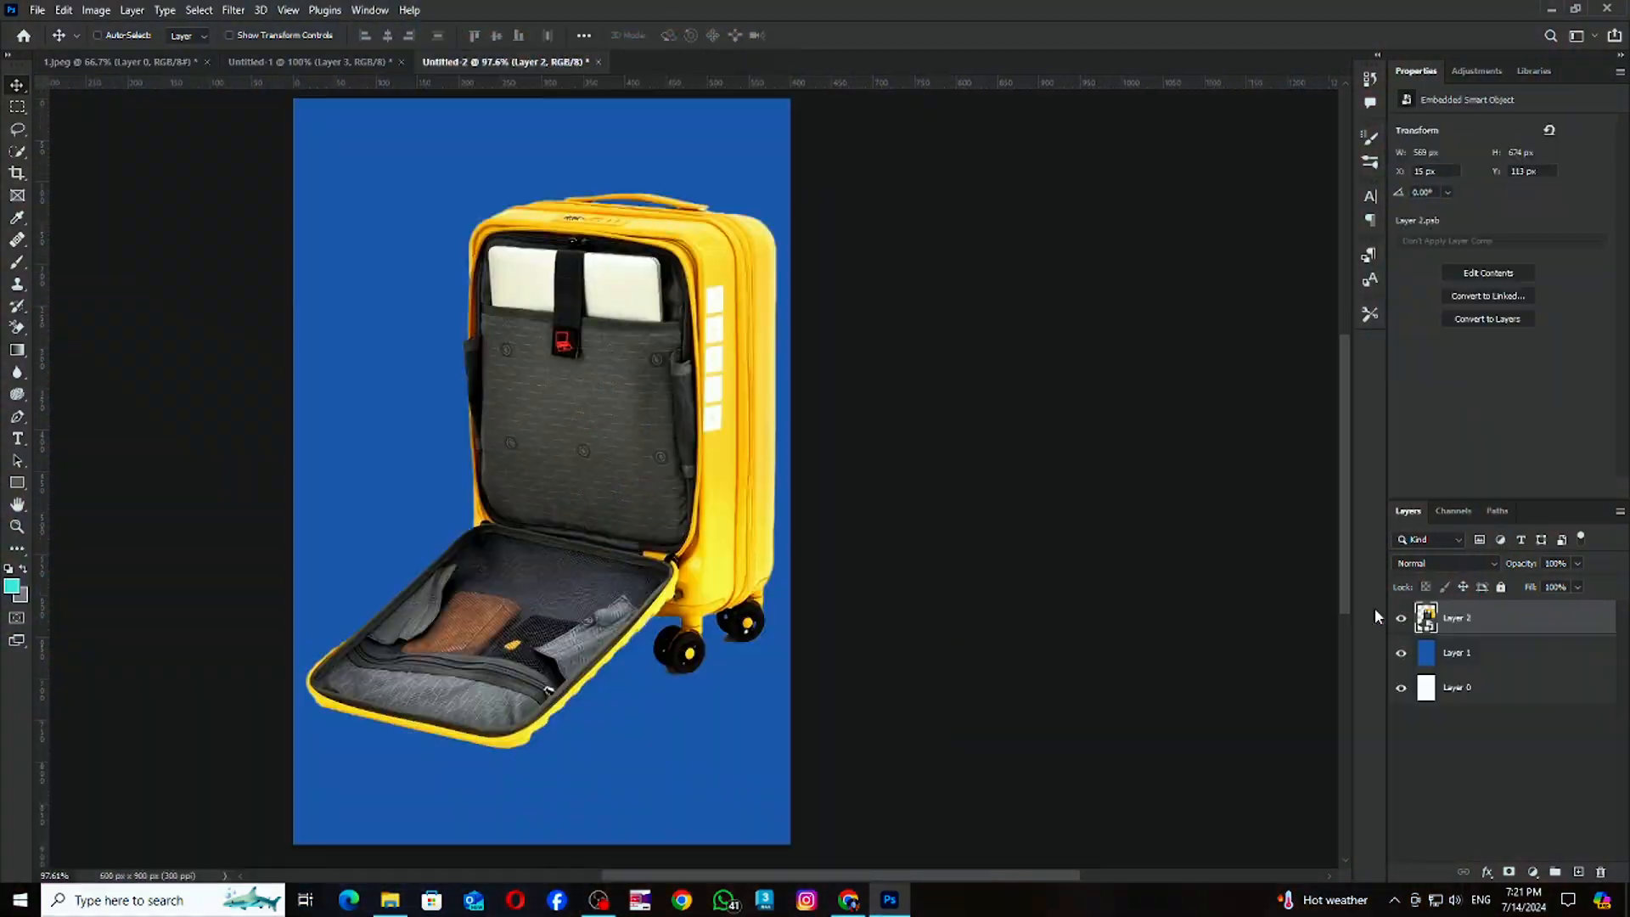
# Scale the suitcase layer down to about 434 × 512 px and center it in the lower part of the blue canvas.
pyautogui.hotkey('ctrl', 't')
pyautogui.moveTo(746, 292); pyautogui.dragTo(711, 319)
pyautogui.moveTo(686, 397); pyautogui.dragTo(696, 369)
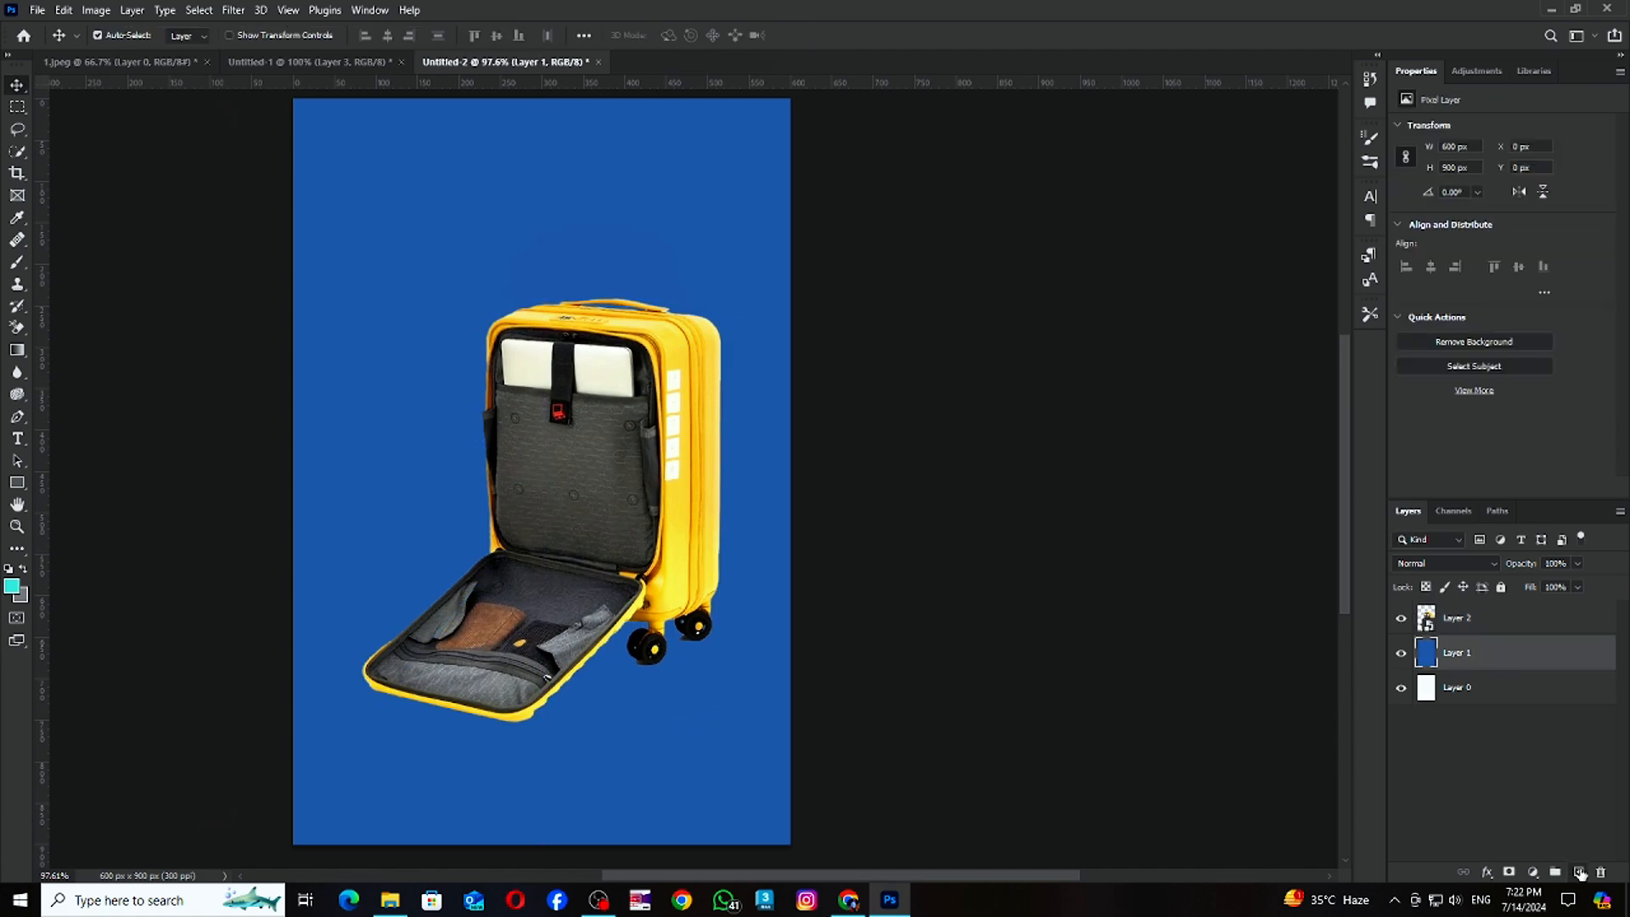
# Brush a soft turquoise glow behind the suitcase on a new layer above the blue Layer 1.
pyautogui.moveTo(535, 408); pyautogui.dragTo(601, 471)
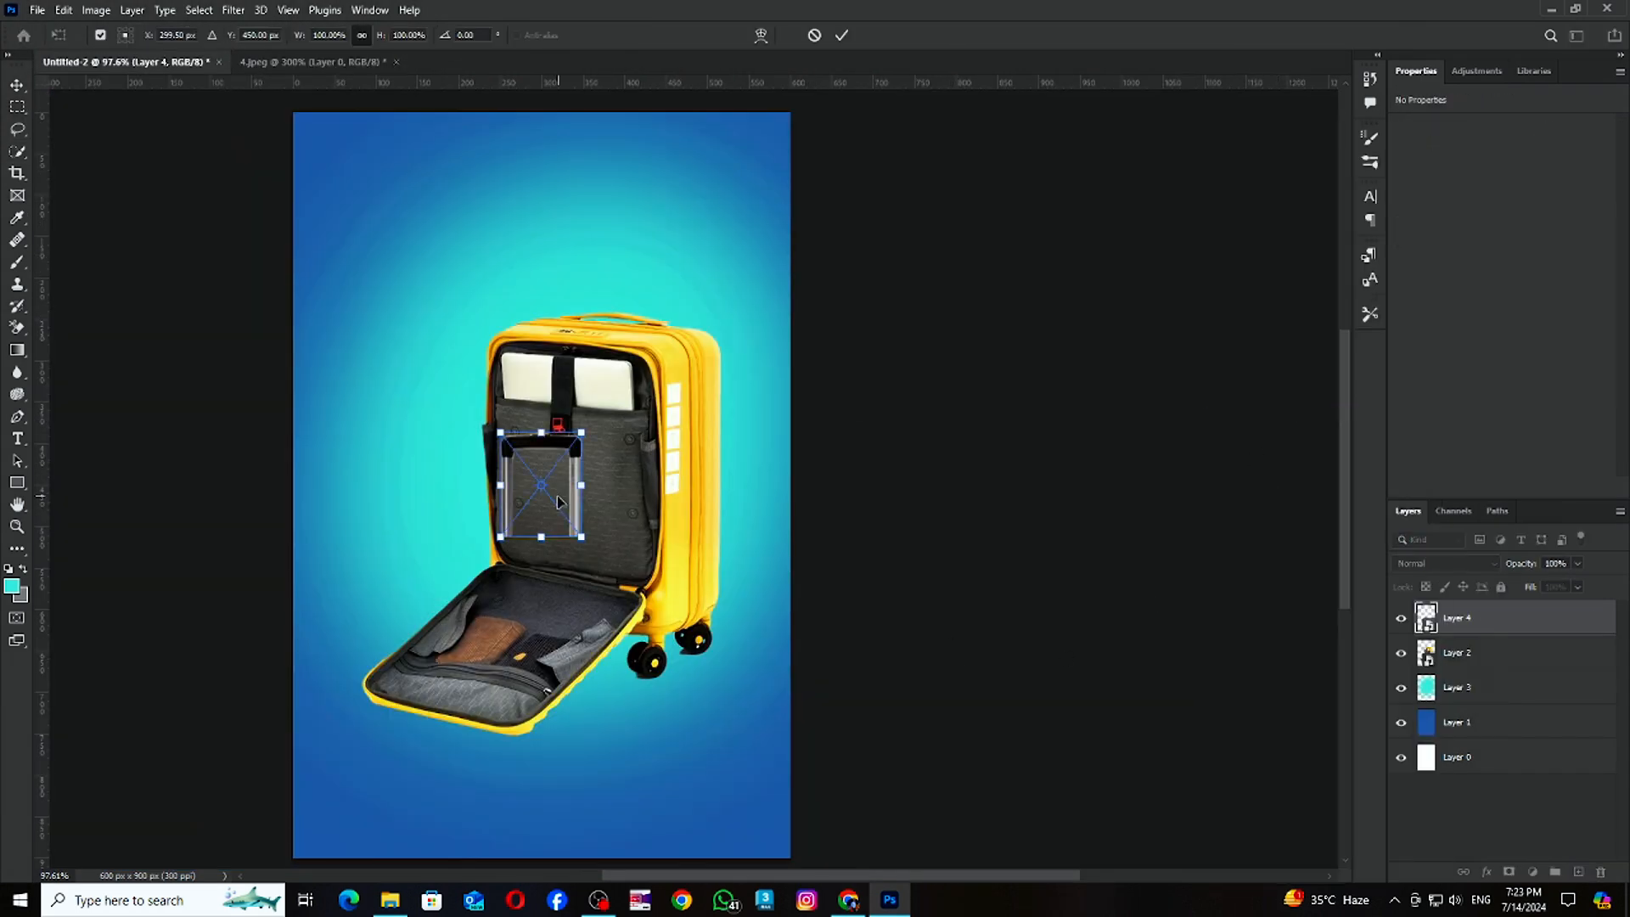
# Place the telescopic handle on top of the suitcase, tilted to match its upper edge.
pyautogui.moveTo(571, 311); pyautogui.dragTo(663, 326)
pyautogui.press('Return')
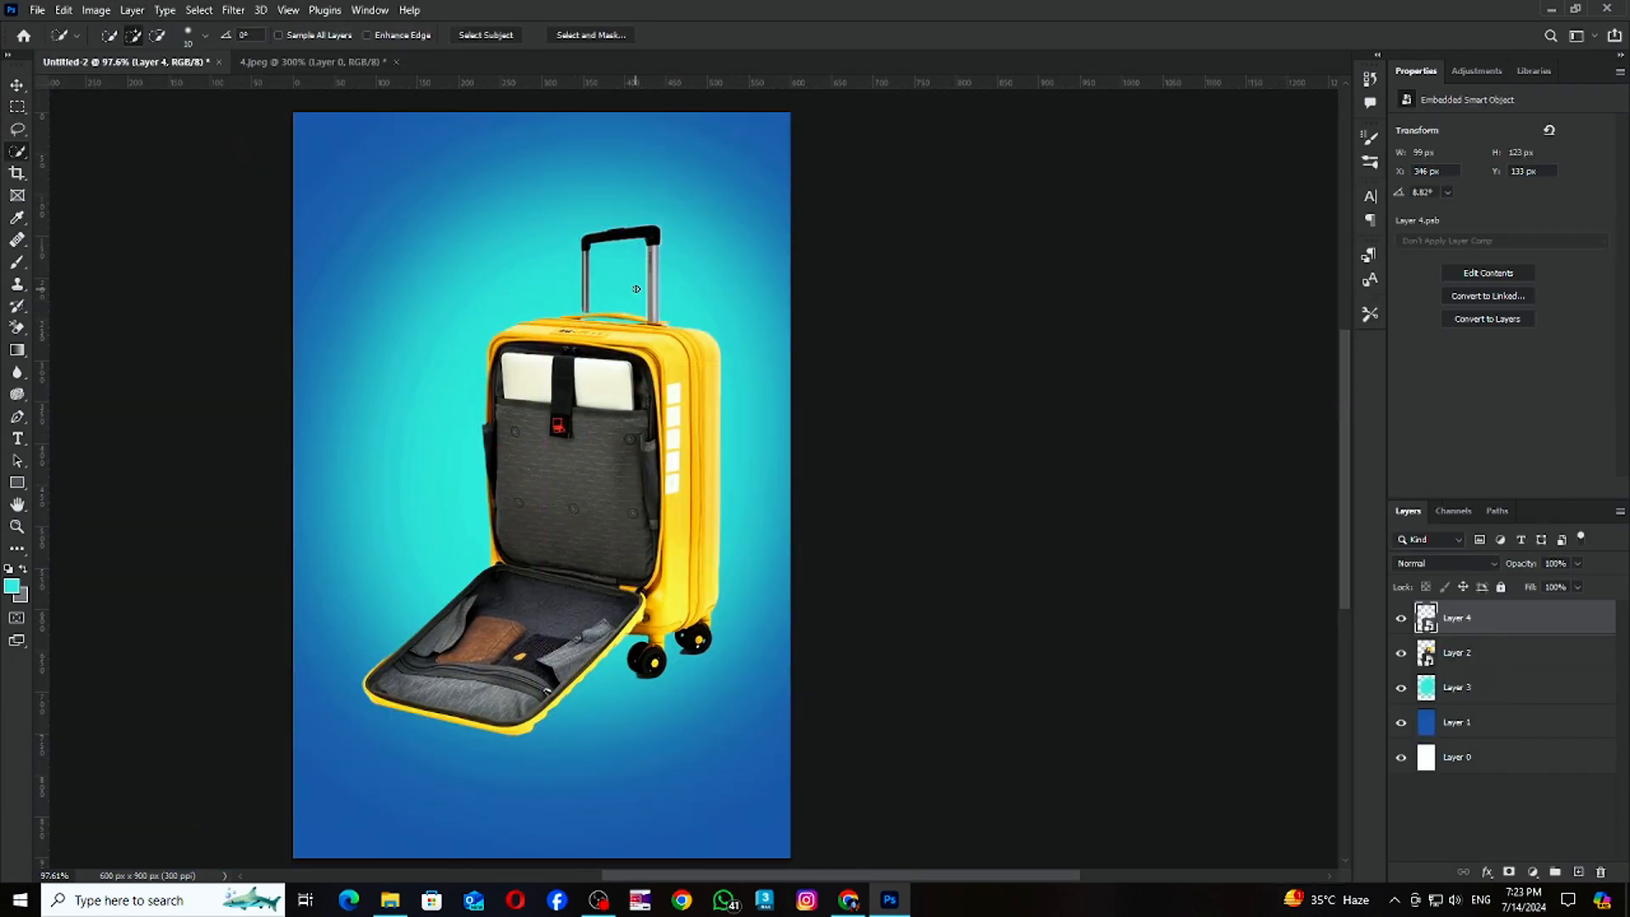
# Enlarge and skew the telescopic handle to about 115 × 139 px, aligning it with the suitcase top.
pyautogui.hotkey('ctrl', 't')
pyautogui.moveTo(580, 238); pyautogui.dragTo(564, 223)
pyautogui.moveTo(622, 272); pyautogui.dragTo(630, 279)
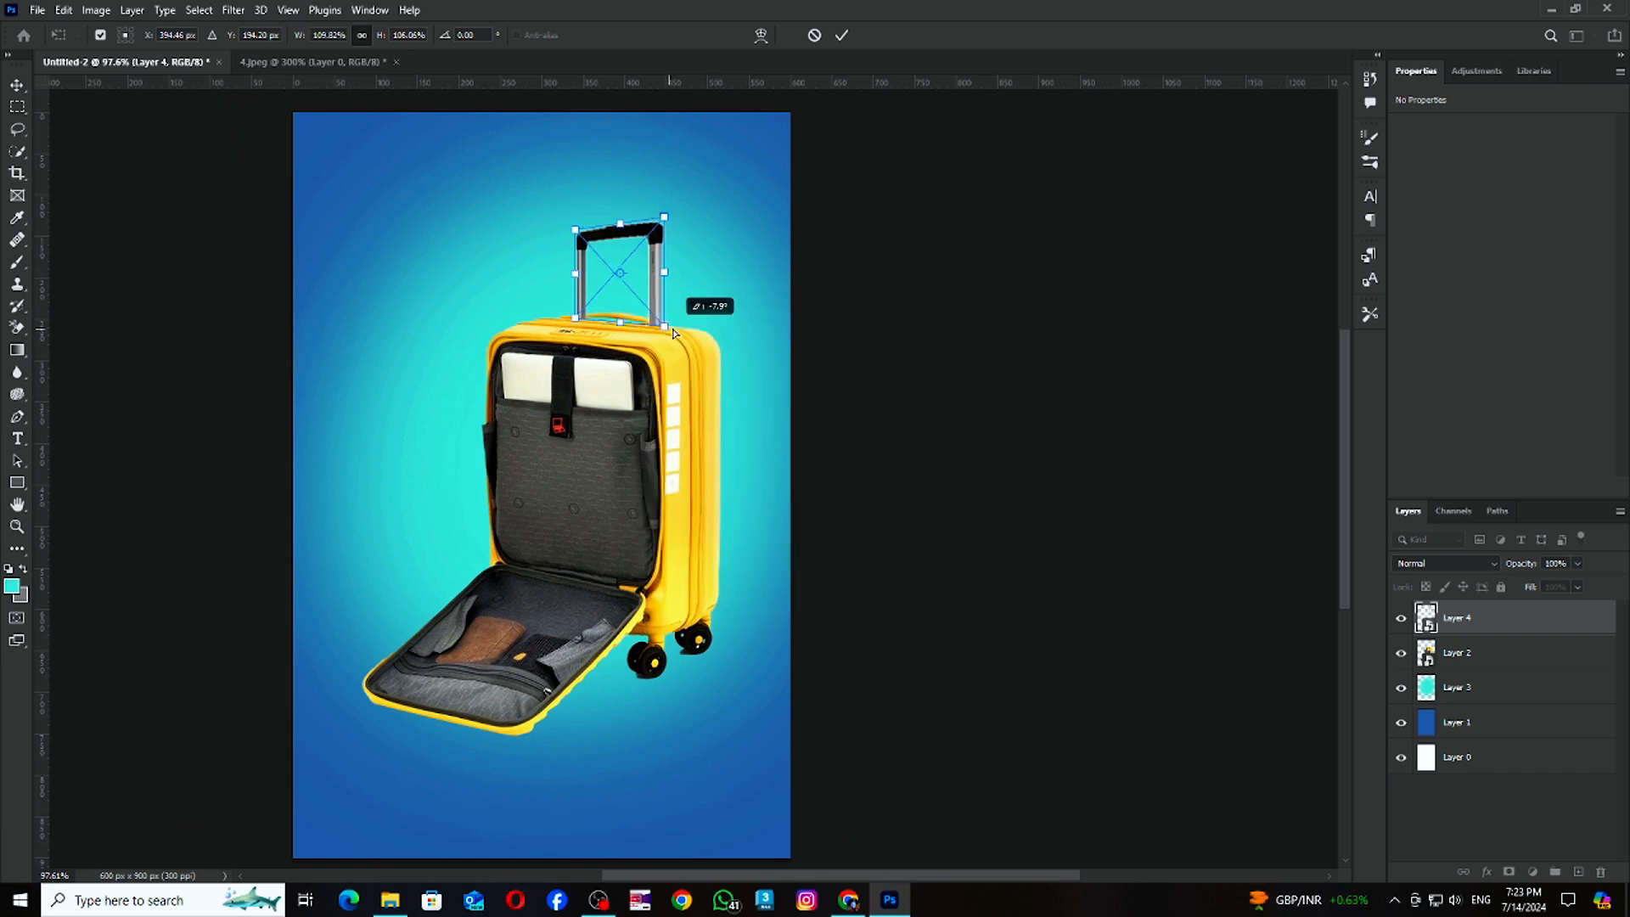
pyautogui.moveTo(674, 333); pyautogui.dragTo(671, 330)
pyautogui.moveTo(632, 272); pyautogui.dragTo(630, 269)
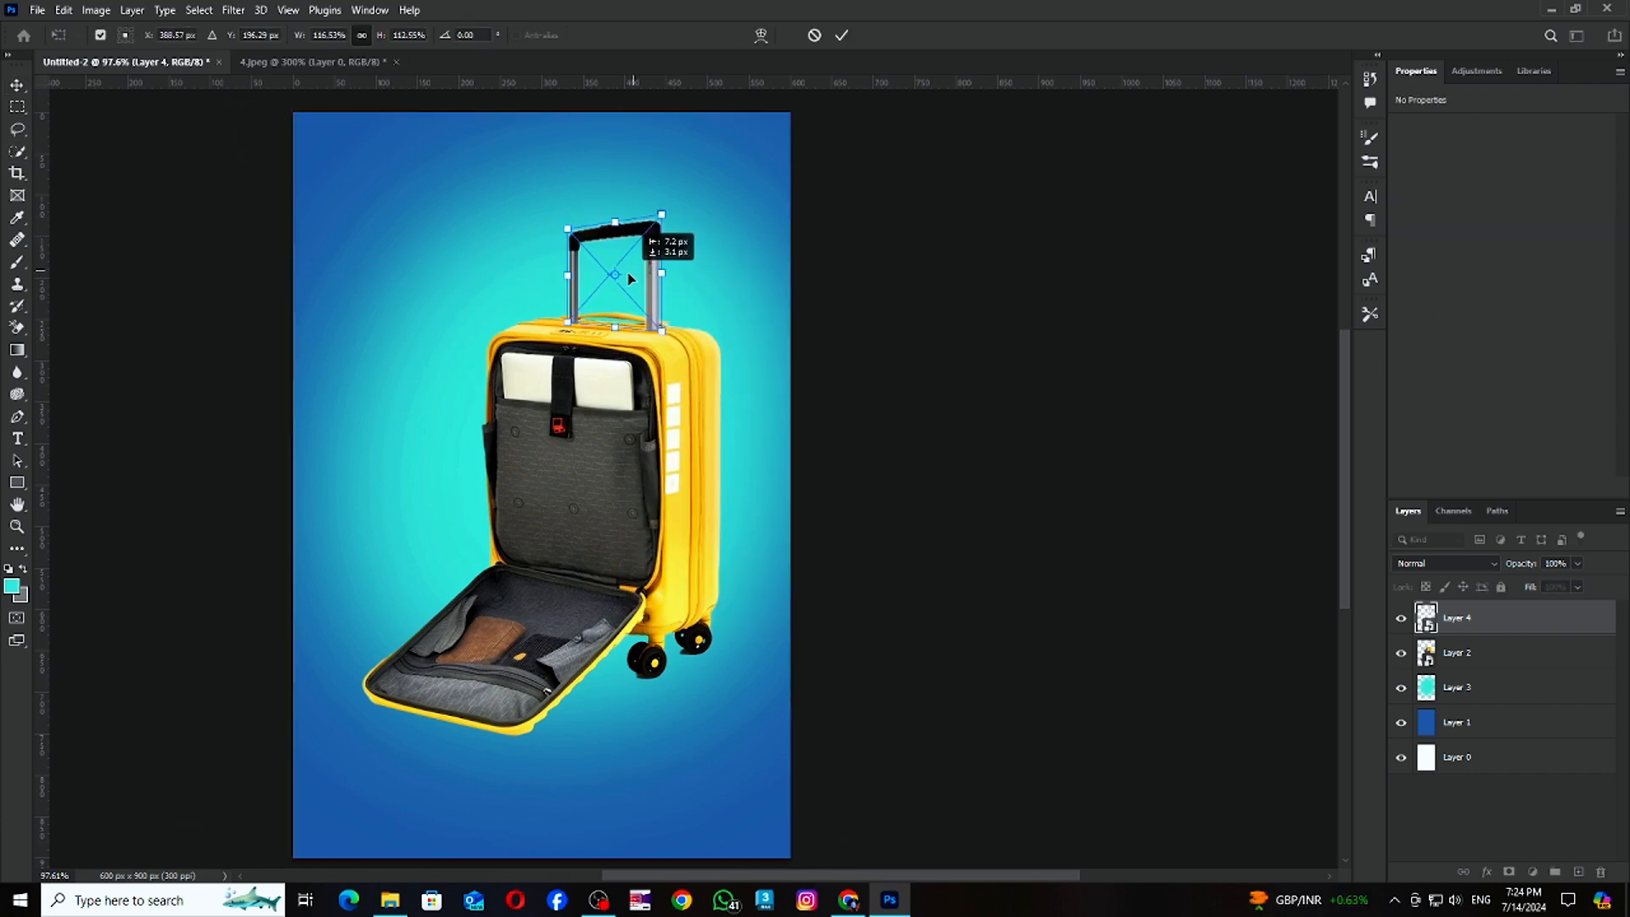
pyautogui.keyDown('ctrl'); pyautogui.keyDown('alt'); pyautogui.keyDown('shift'); pyautogui.moveTo(661, 329); pyautogui.dragTo(653, 327); pyautogui.keyUp('shift'); pyautogui.keyUp('alt'); pyautogui.keyUp('ctrl')
pyautogui.press('Return')
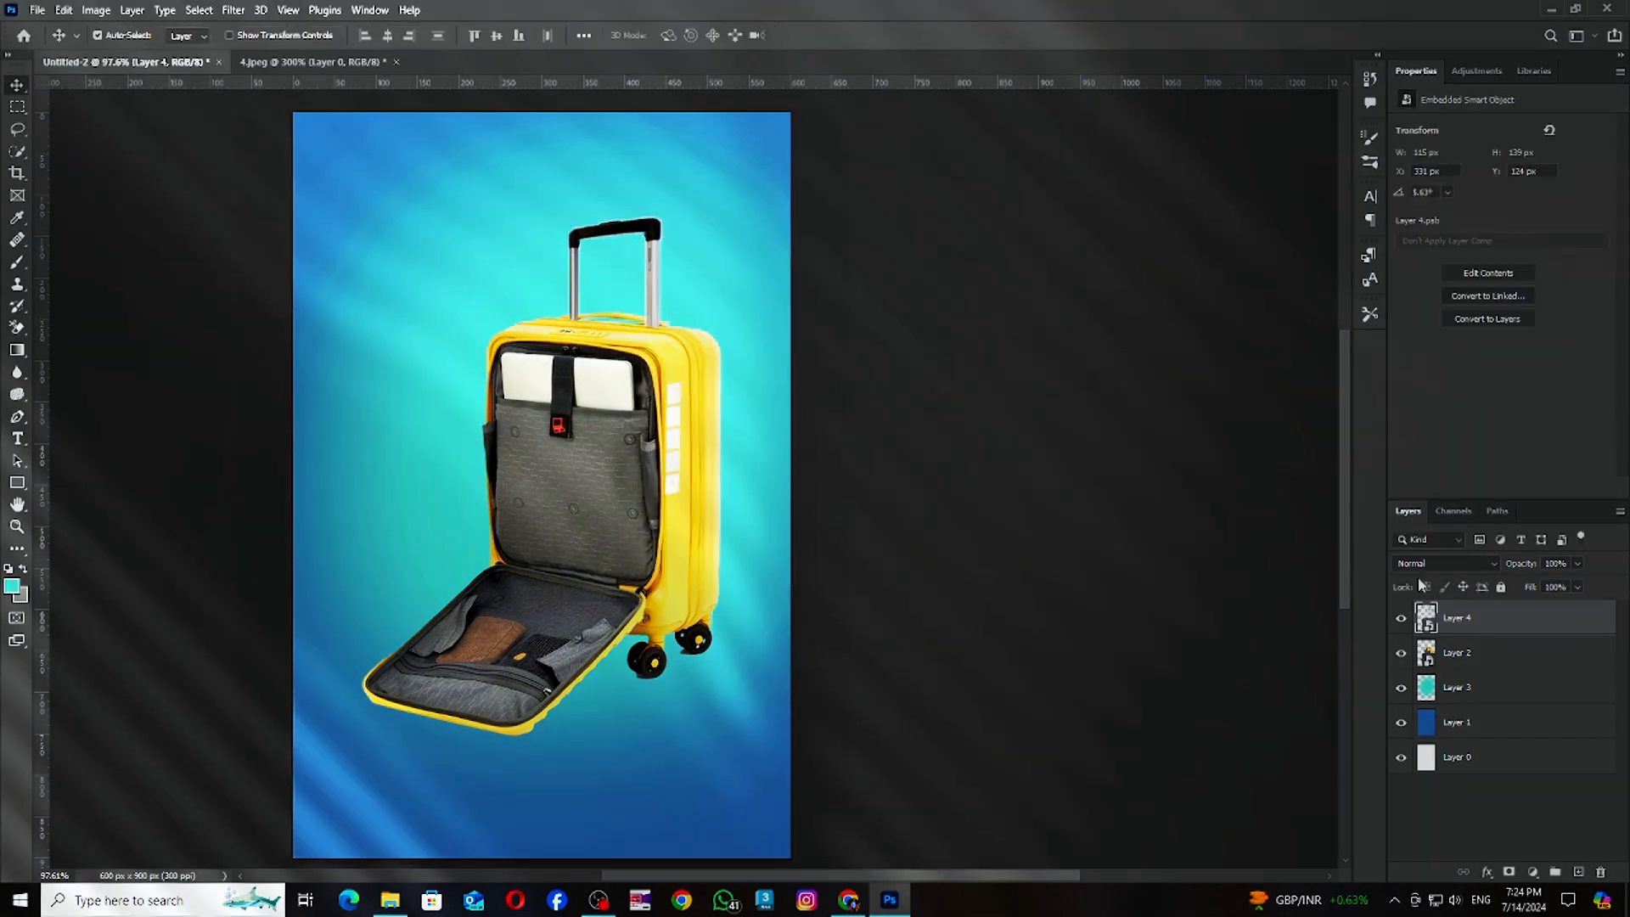
pyautogui.moveTo(656, 285); pyautogui.dragTo(655, 287)
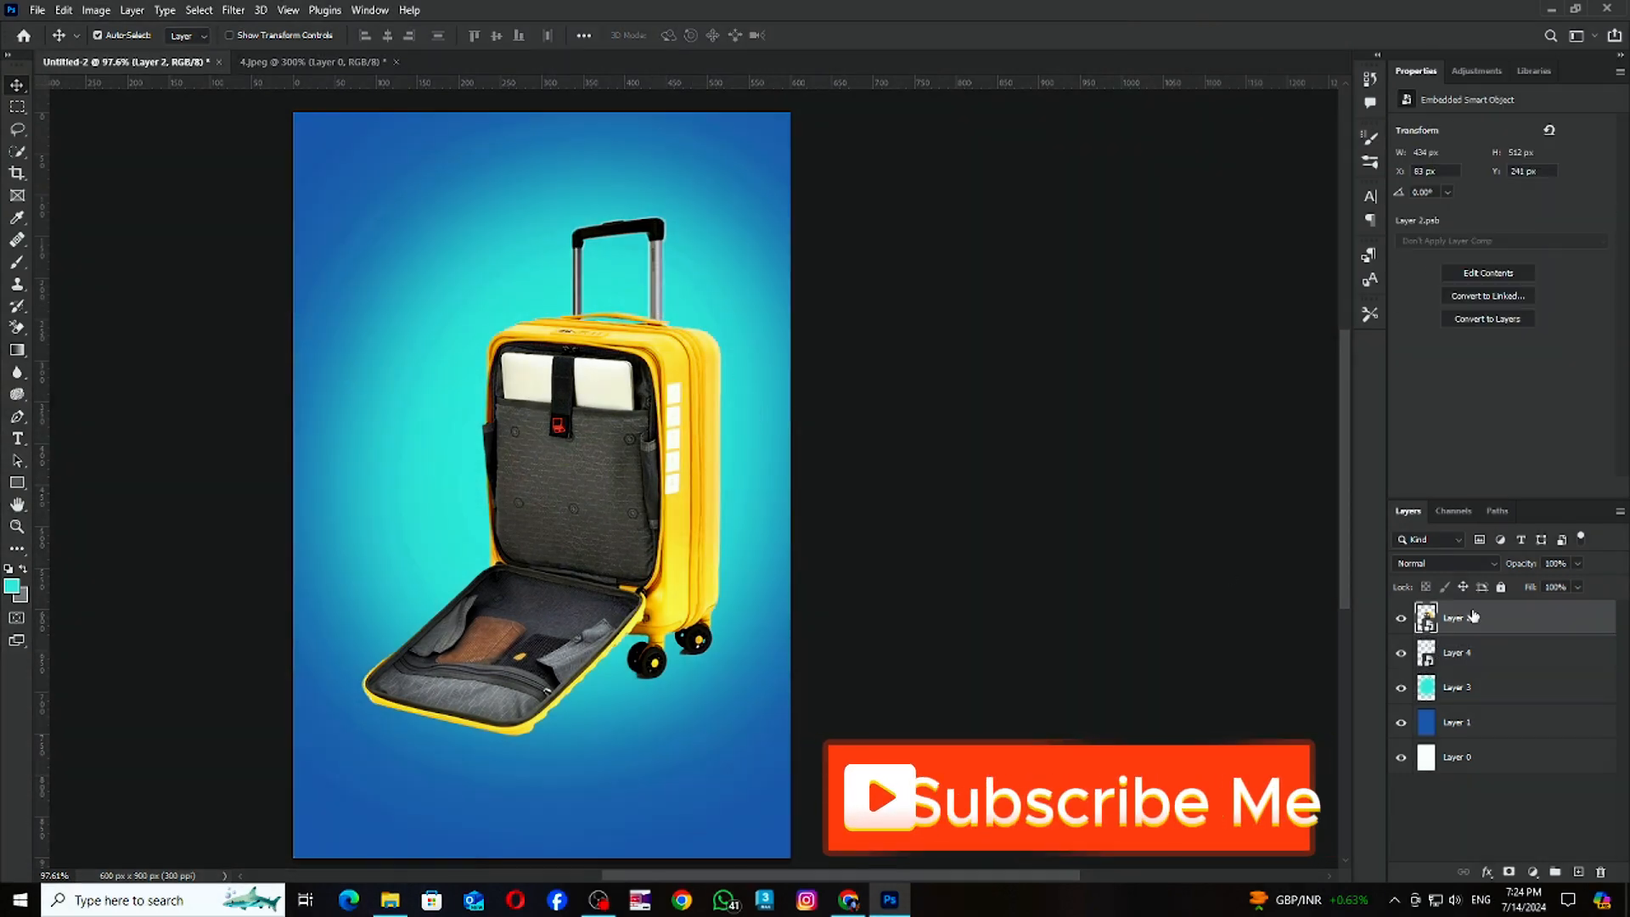
# Increase the handle layer's contrast with Levels, and apply input Levels of 27, 0.76 and 246 to the suitcase layer.
pyautogui.hotkey('ctrl', 'l')
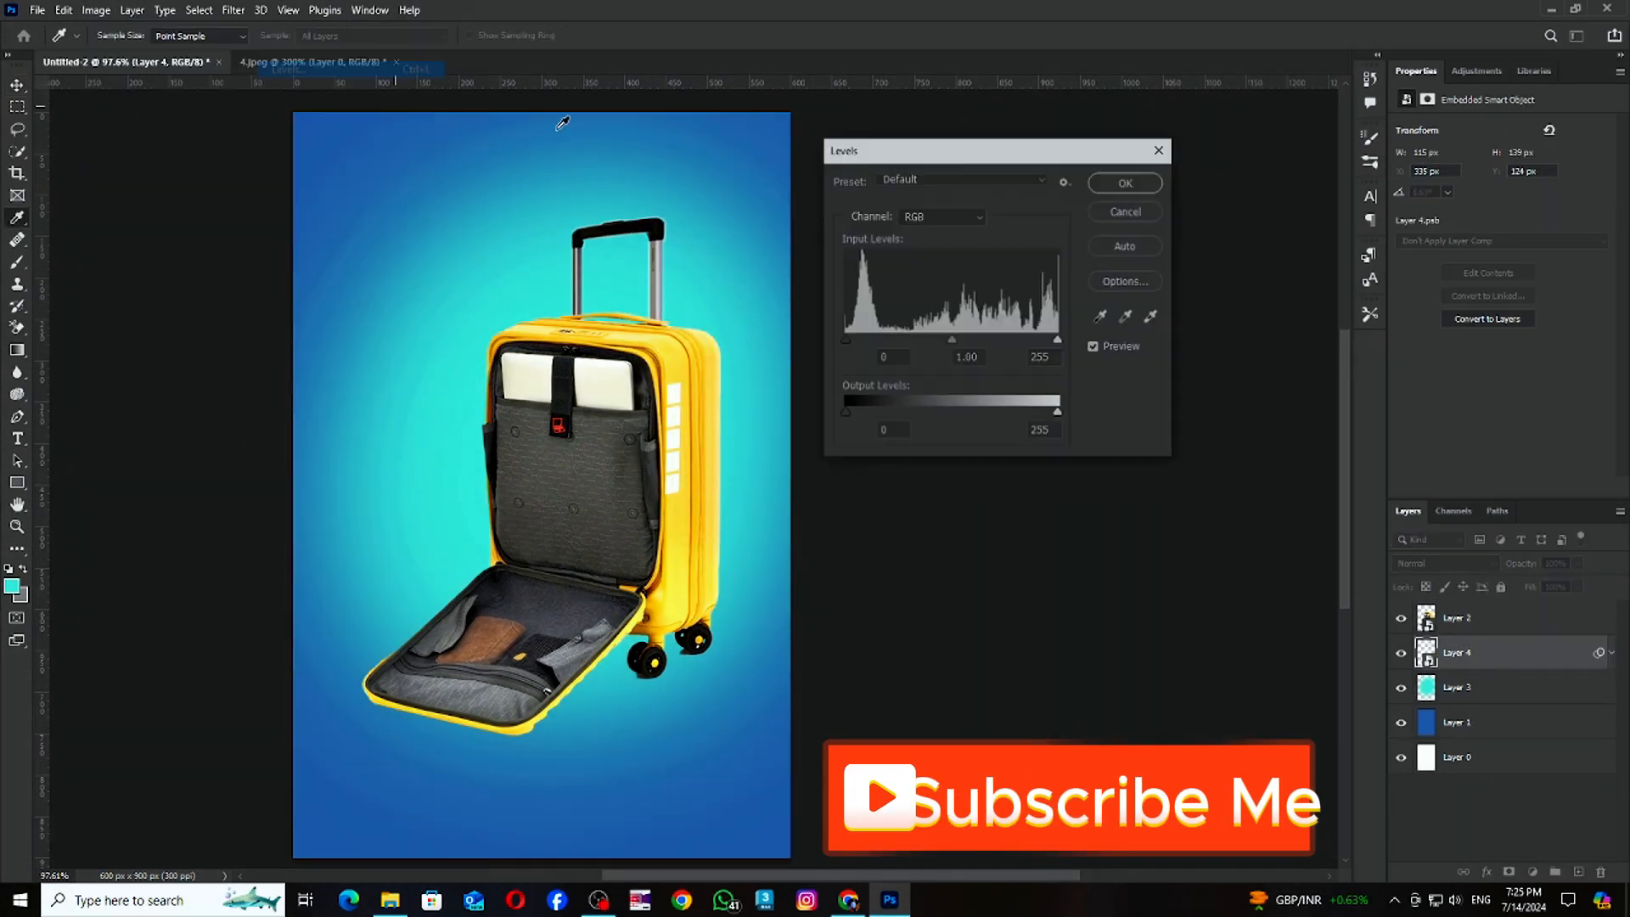
pyautogui.moveTo(1059, 341); pyautogui.dragTo(952, 341)
pyautogui.moveTo(845, 341); pyautogui.dragTo(860, 348)
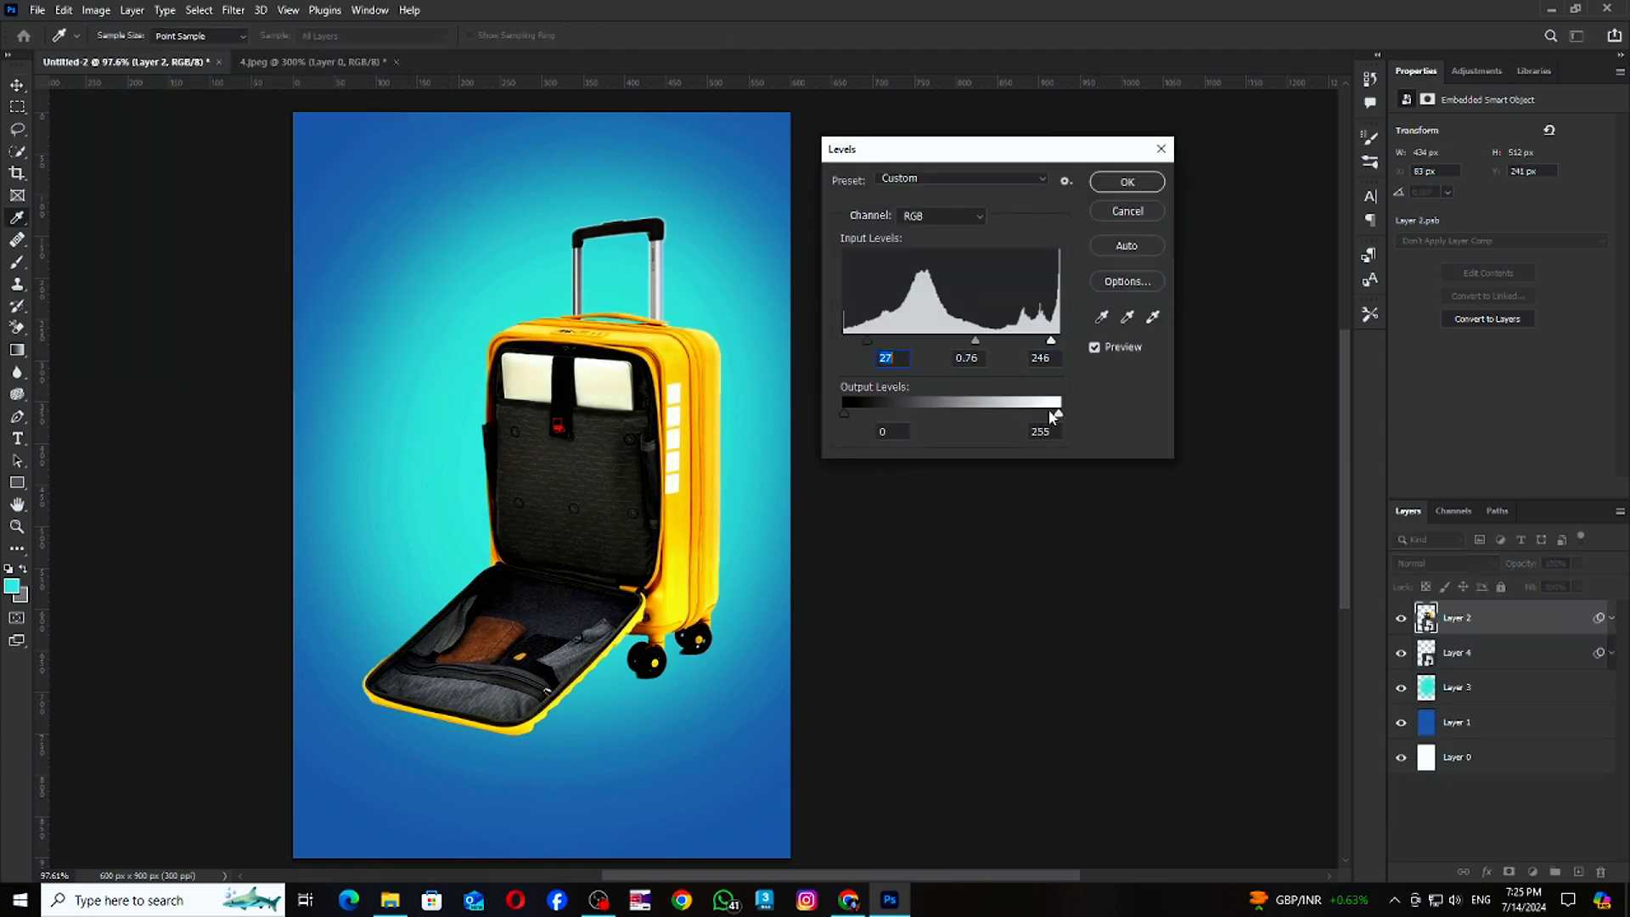
pyautogui.click(1127, 181)
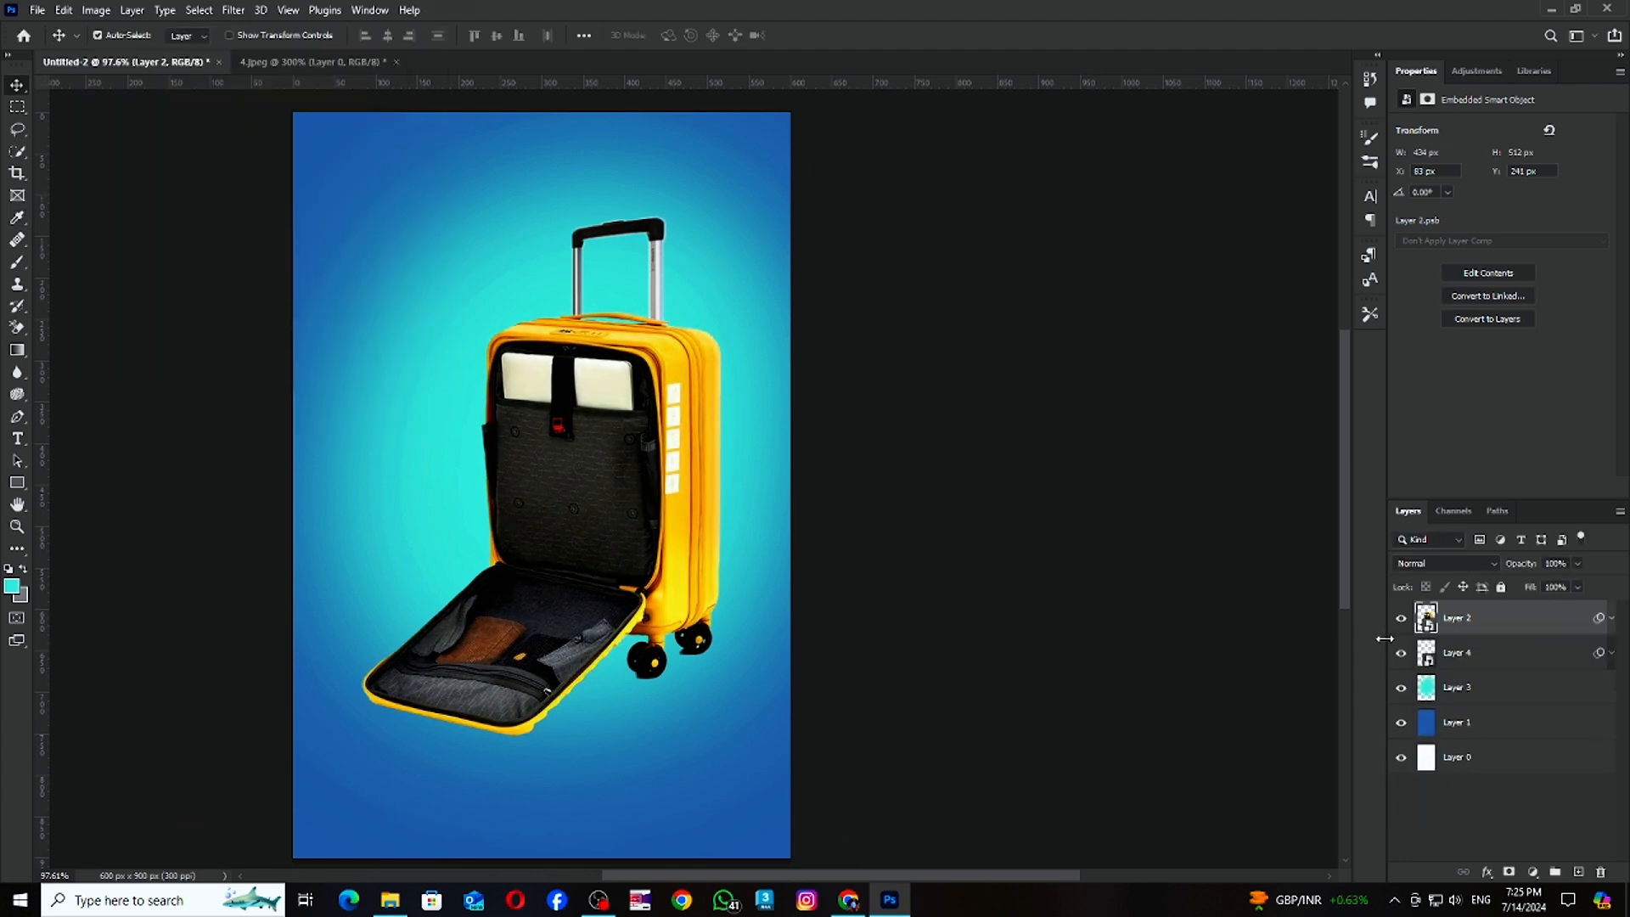
# Trace the top edge and upper right corner of the suitcase's open compartment with the Pen tool.
pyautogui.scroll(5, 561, 547)
pyautogui.scroll(-3, 560, 548)
pyautogui.press('p')
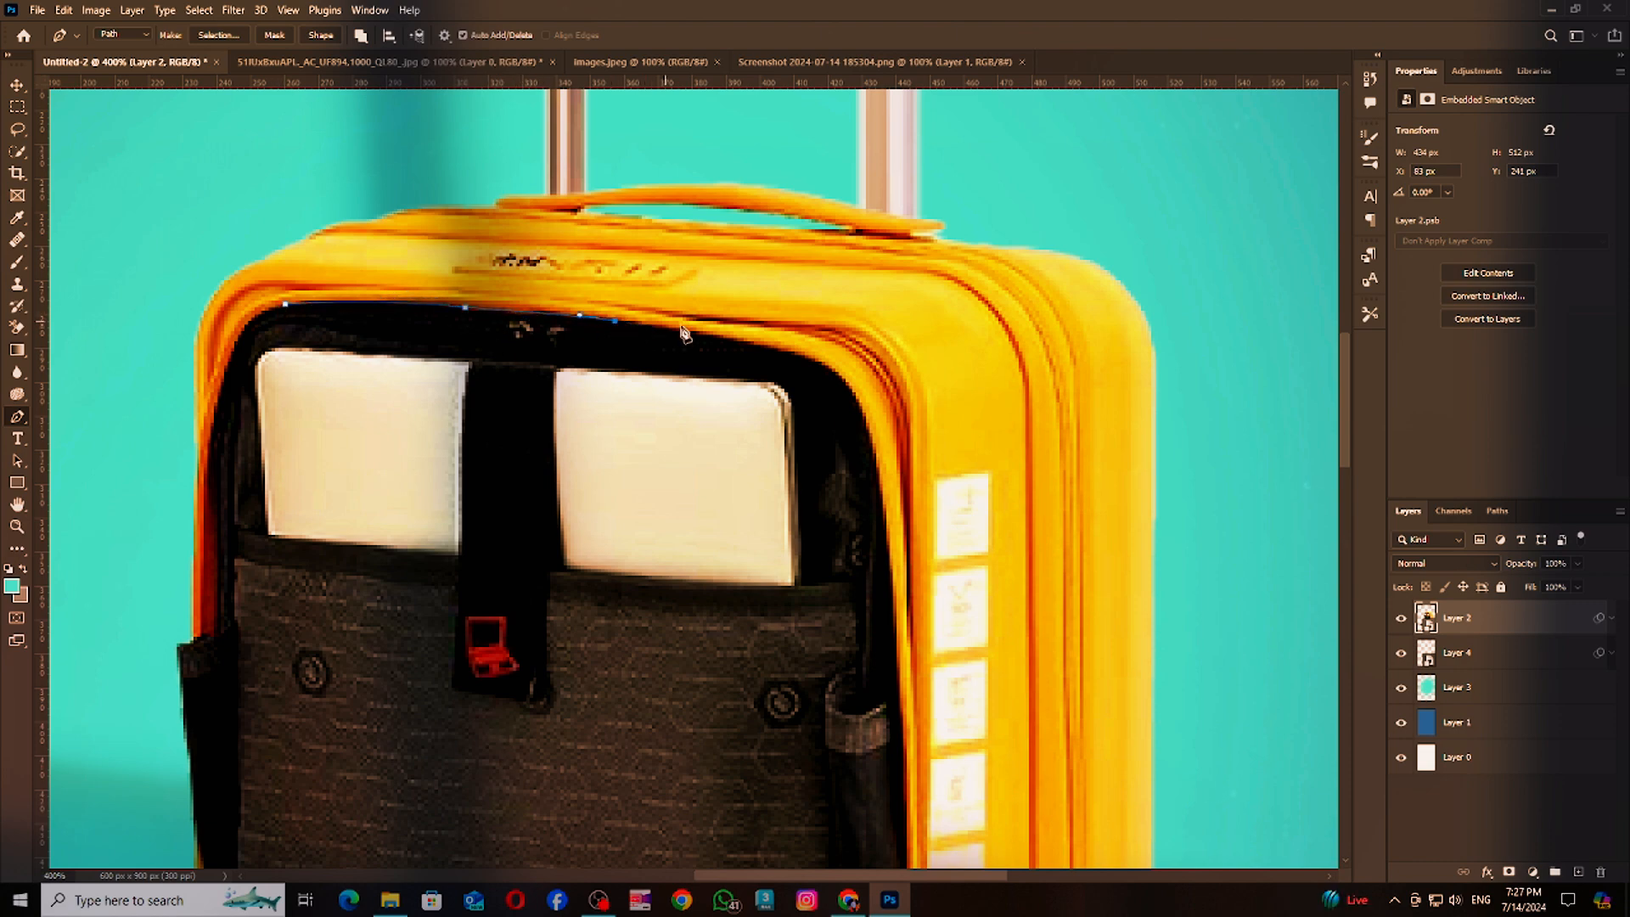
pyautogui.click(843, 382)
pyautogui.click(885, 416)
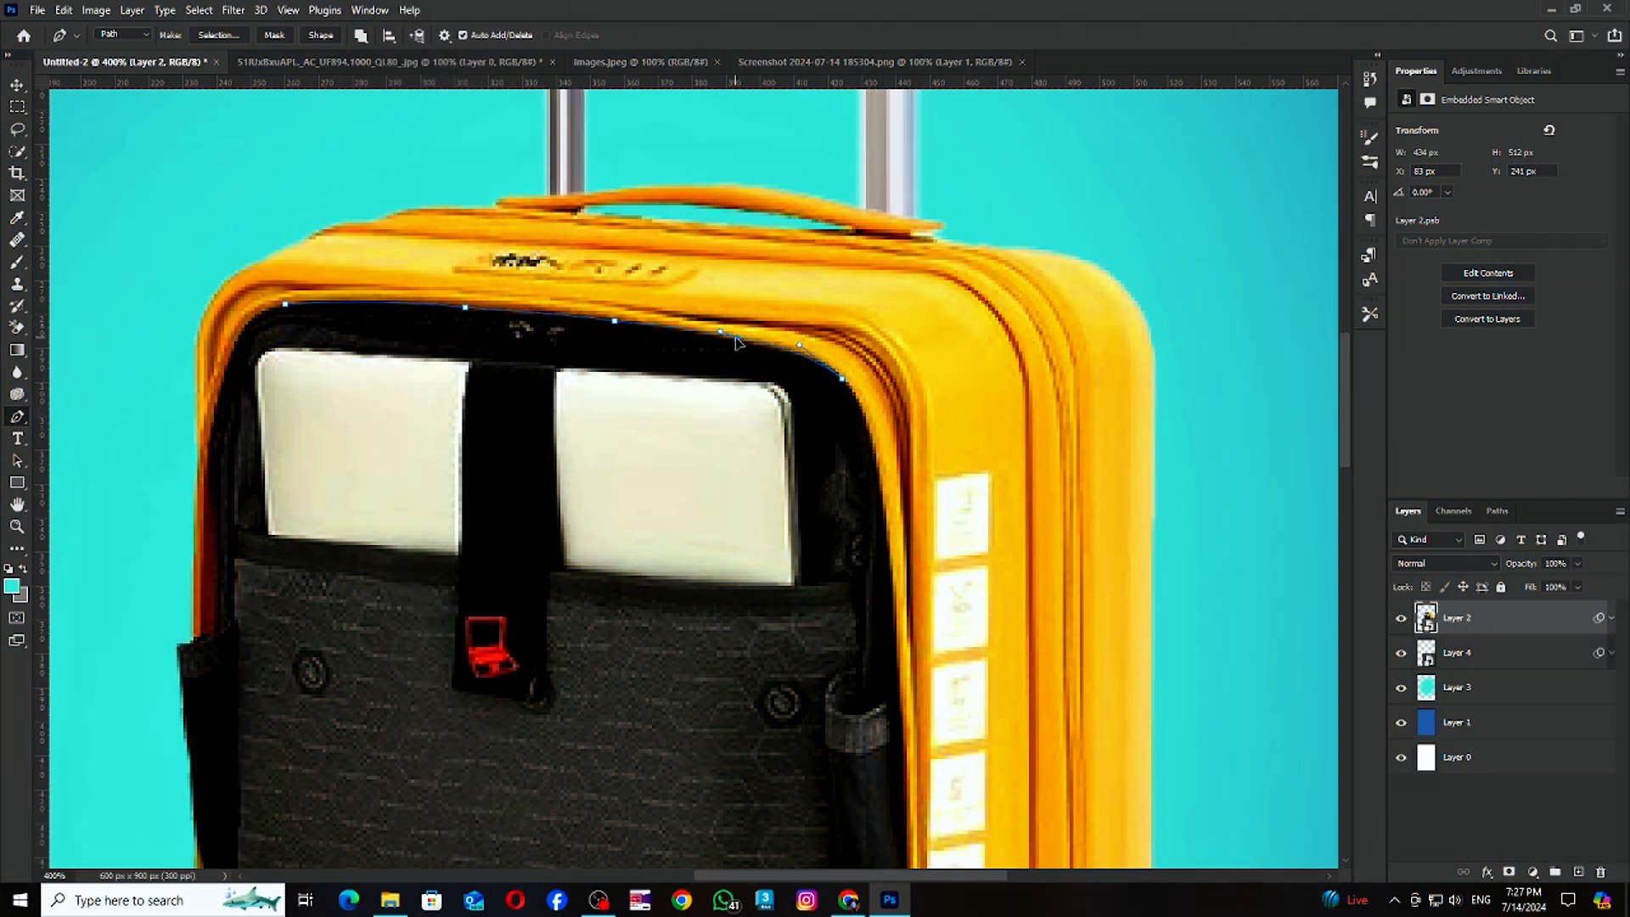
pyautogui.scroll(-3, 871, 374)
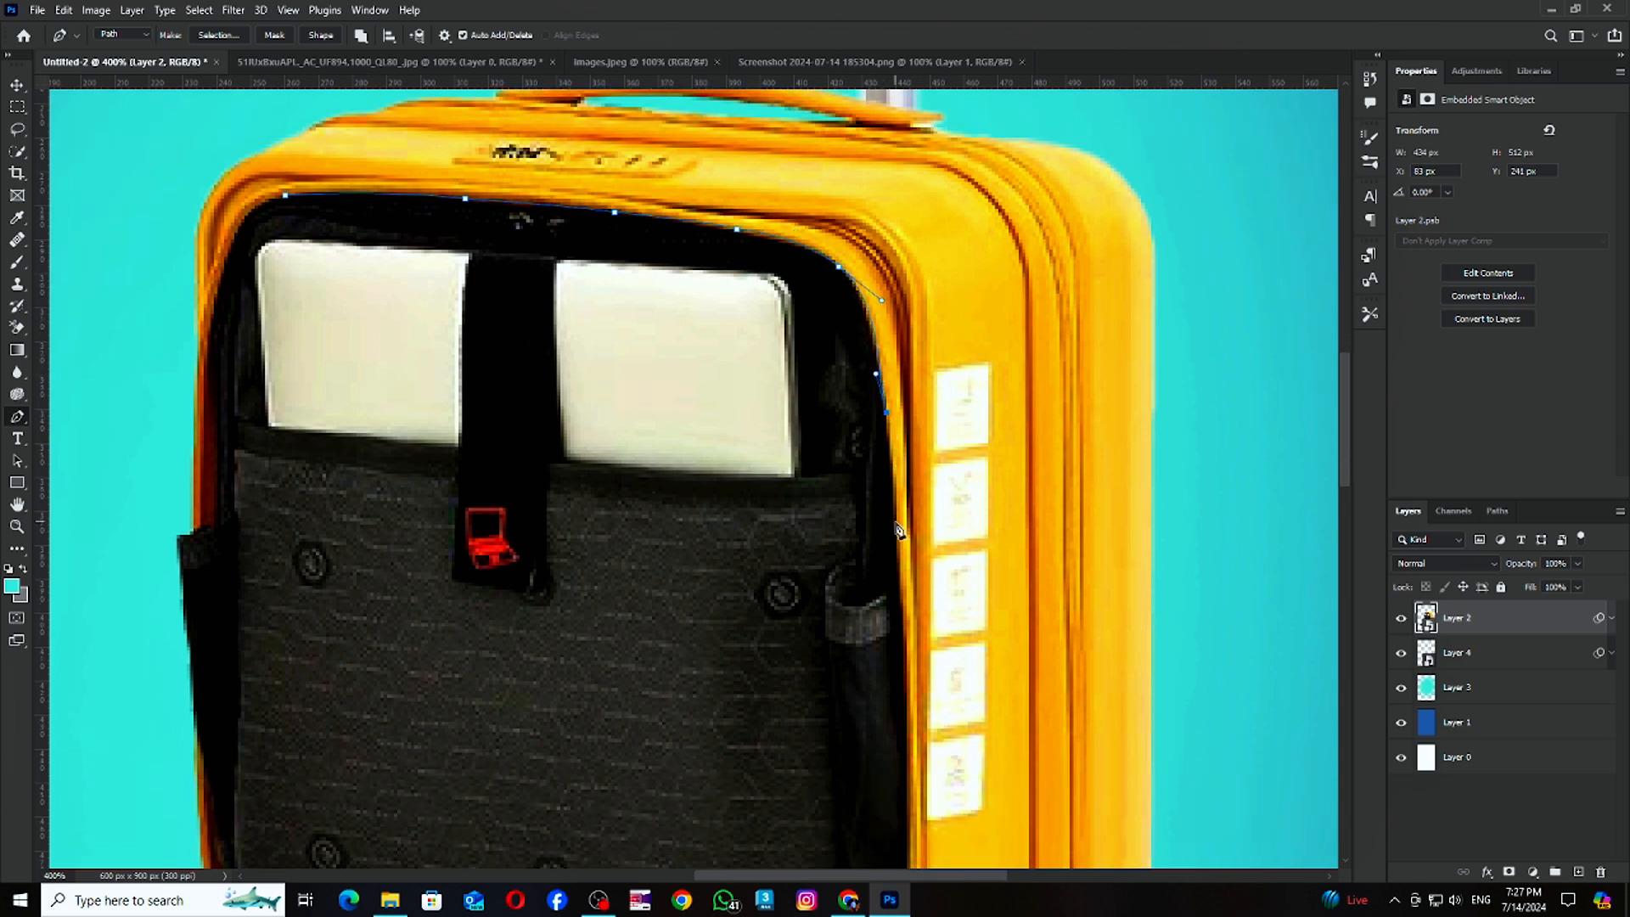
# Continue the pen path down the compartment's right edge to the hinge at its lower right corner.
pyautogui.scroll(-5, 897, 522)
pyautogui.scroll(-4, 906, 518)
pyautogui.moveTo(907, 500); pyautogui.dragTo(907, 523)
pyautogui.scroll(-4, 907, 509)
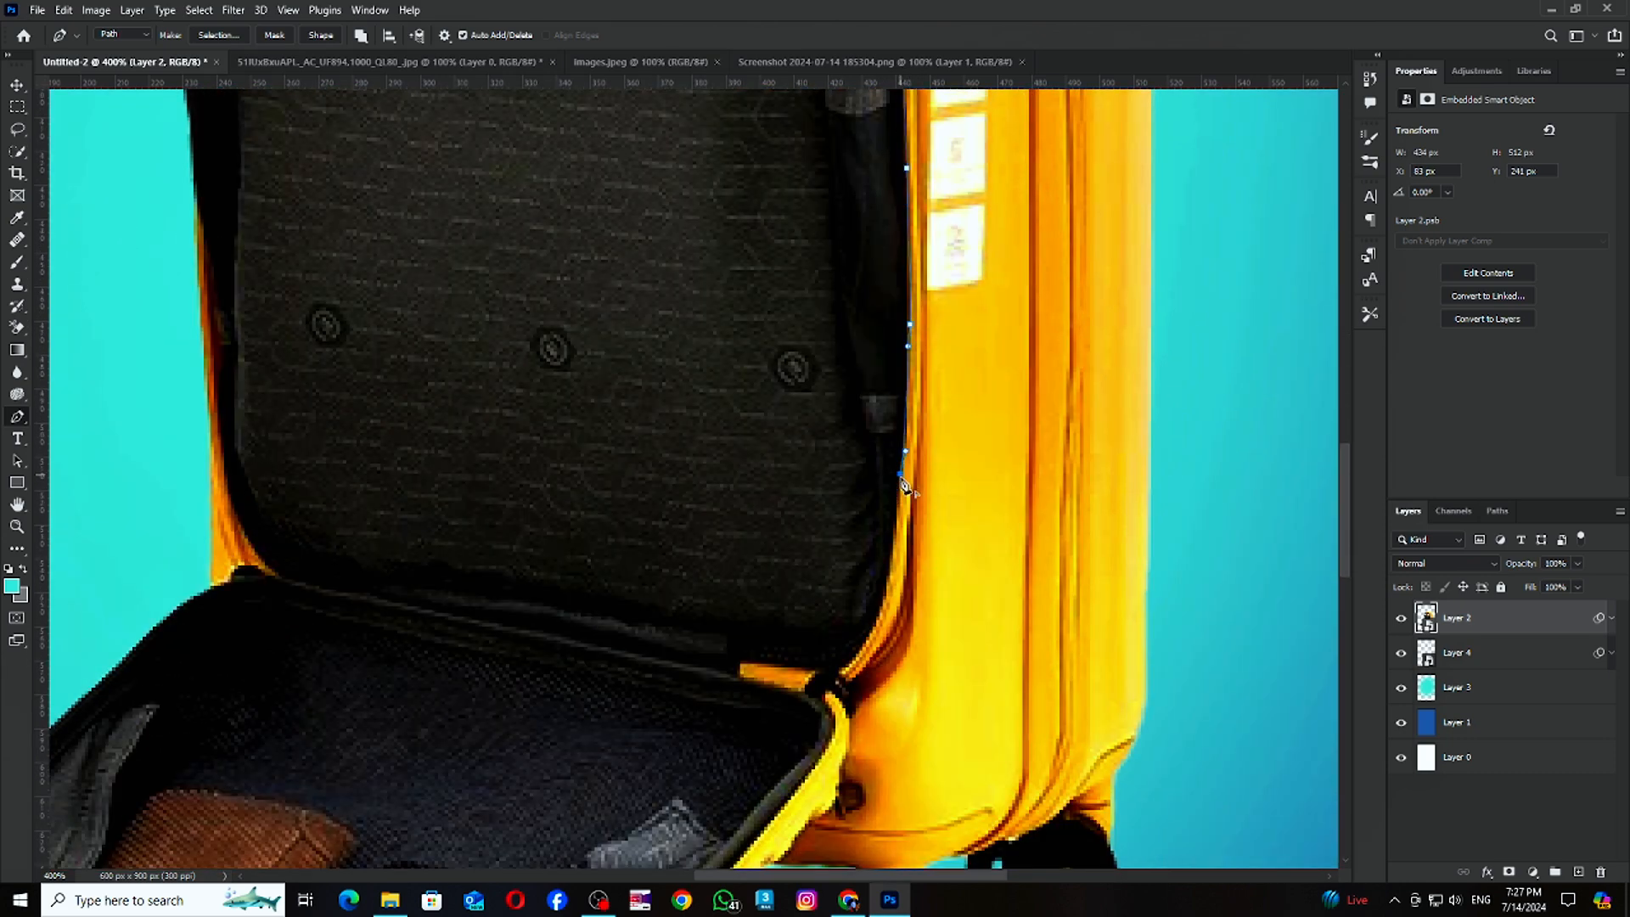
pyautogui.click(885, 597)
pyautogui.scroll(-4, 886, 597)
pyautogui.click(841, 520)
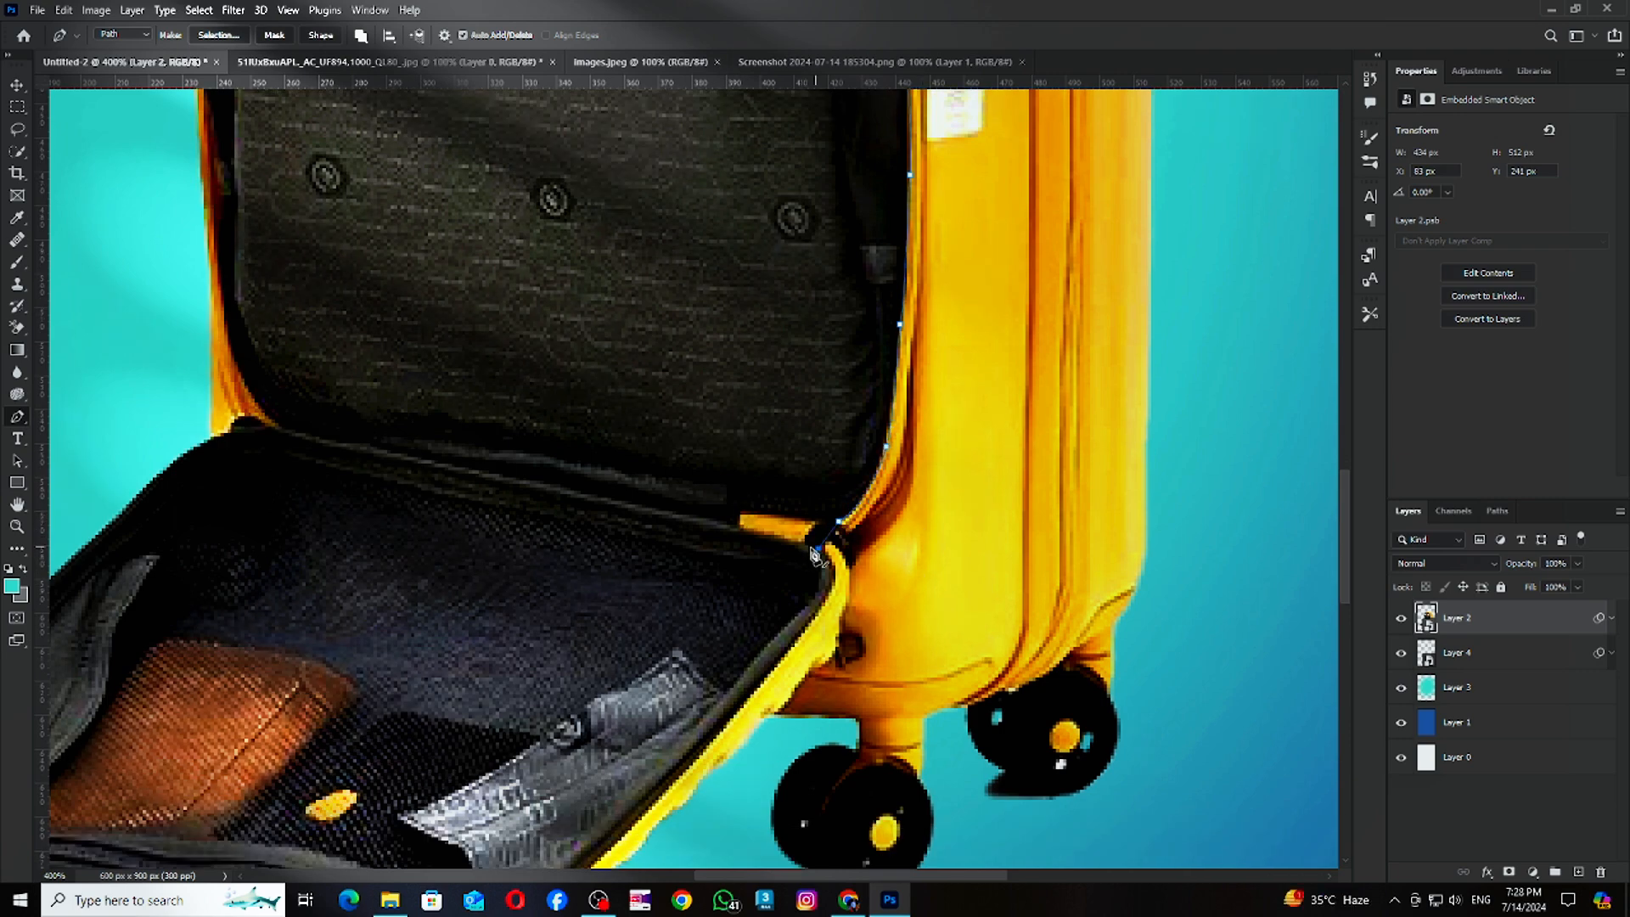
# Continue the pen path along the compartment's bottom edge to its lower left corner.
pyautogui.click(377, 446)
pyautogui.click(343, 443)
pyautogui.click(309, 433)
pyautogui.click(285, 426)
# Trace the compartment's left edge, close the path at its starting point and convert it to a selection.
pyautogui.scroll(2, 280, 425)
pyautogui.moveTo(229, 409); pyautogui.dragTo(211, 333)
pyautogui.scroll(8, 323, 338)
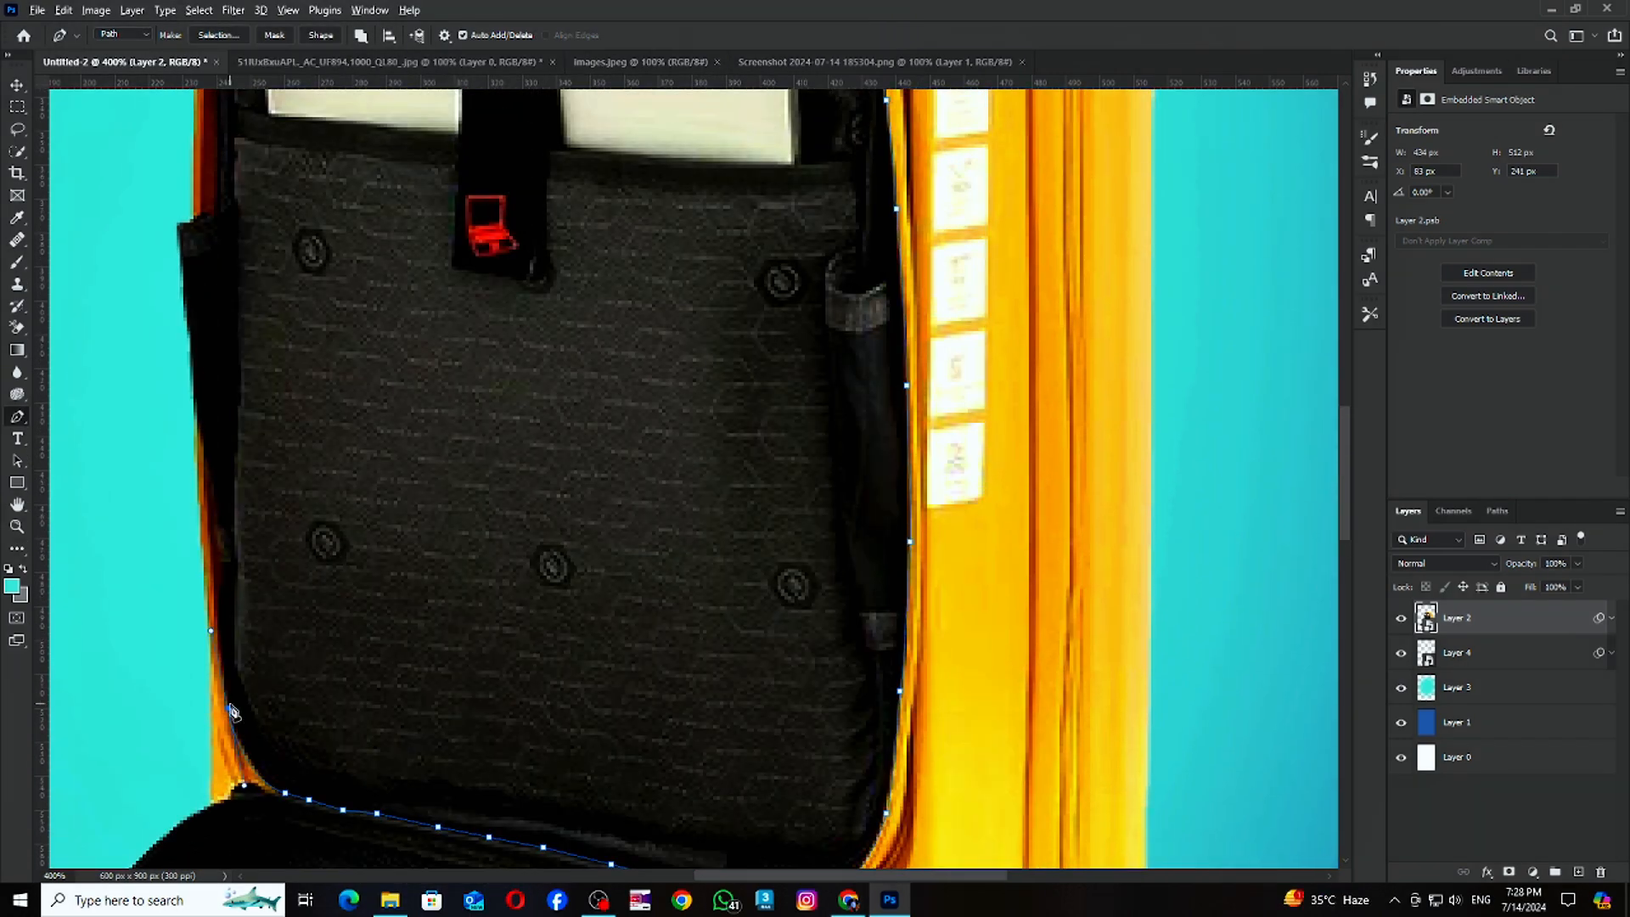
pyautogui.click(198, 376)
pyautogui.scroll(2, 197, 322)
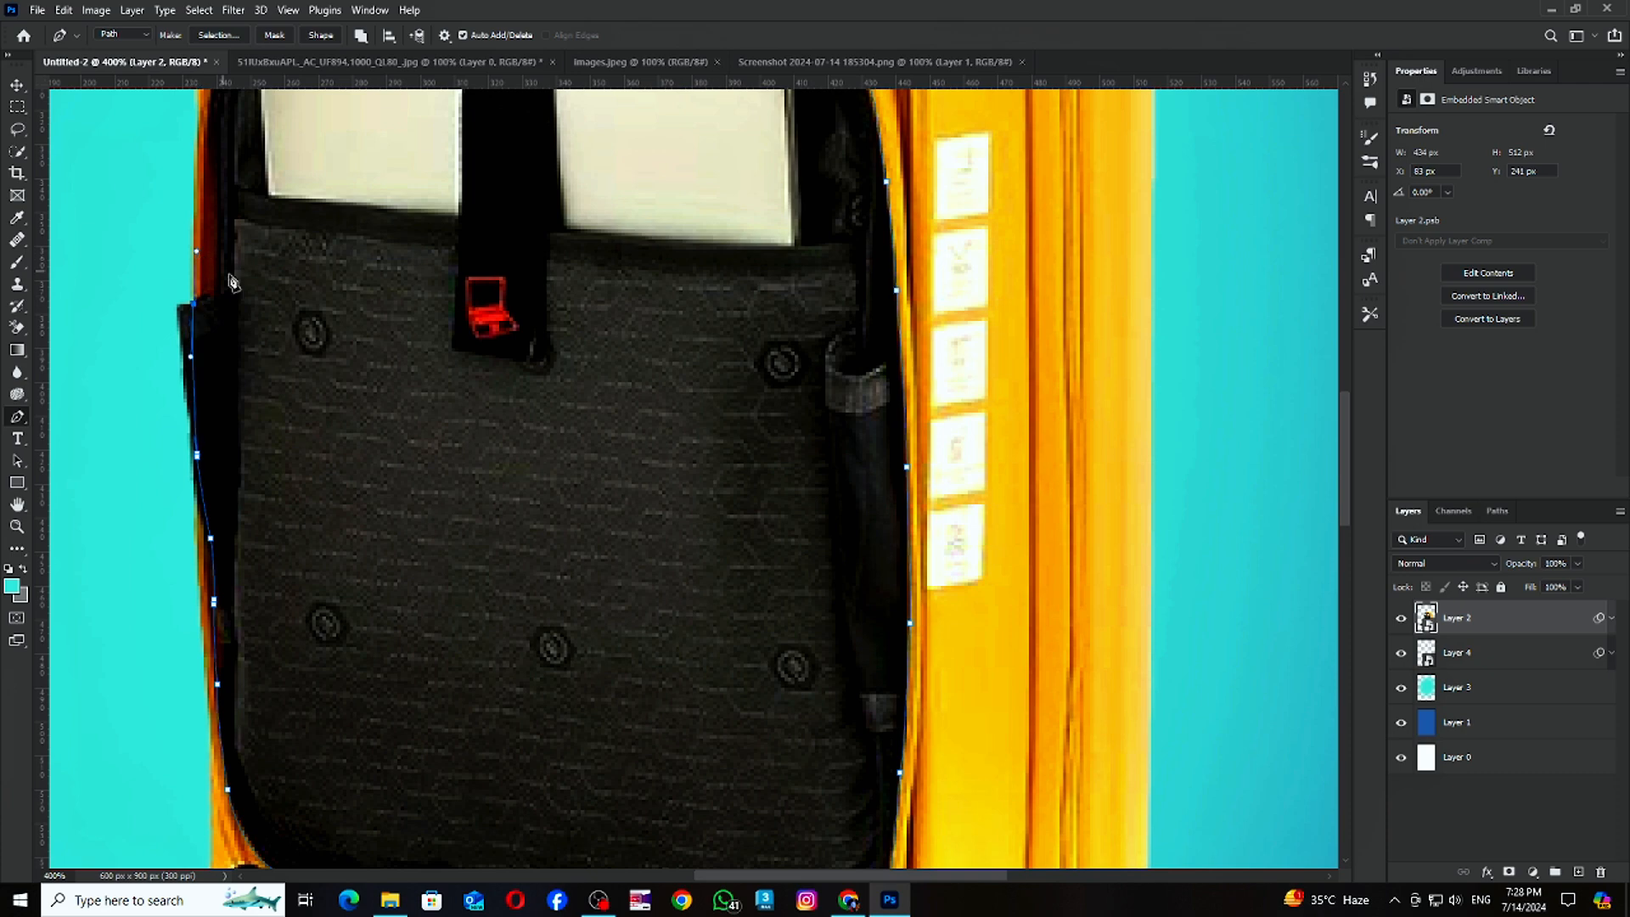
pyautogui.scroll(6, 231, 282)
pyautogui.click(284, 242)
pyautogui.hotkey('ctrl', 'Return')
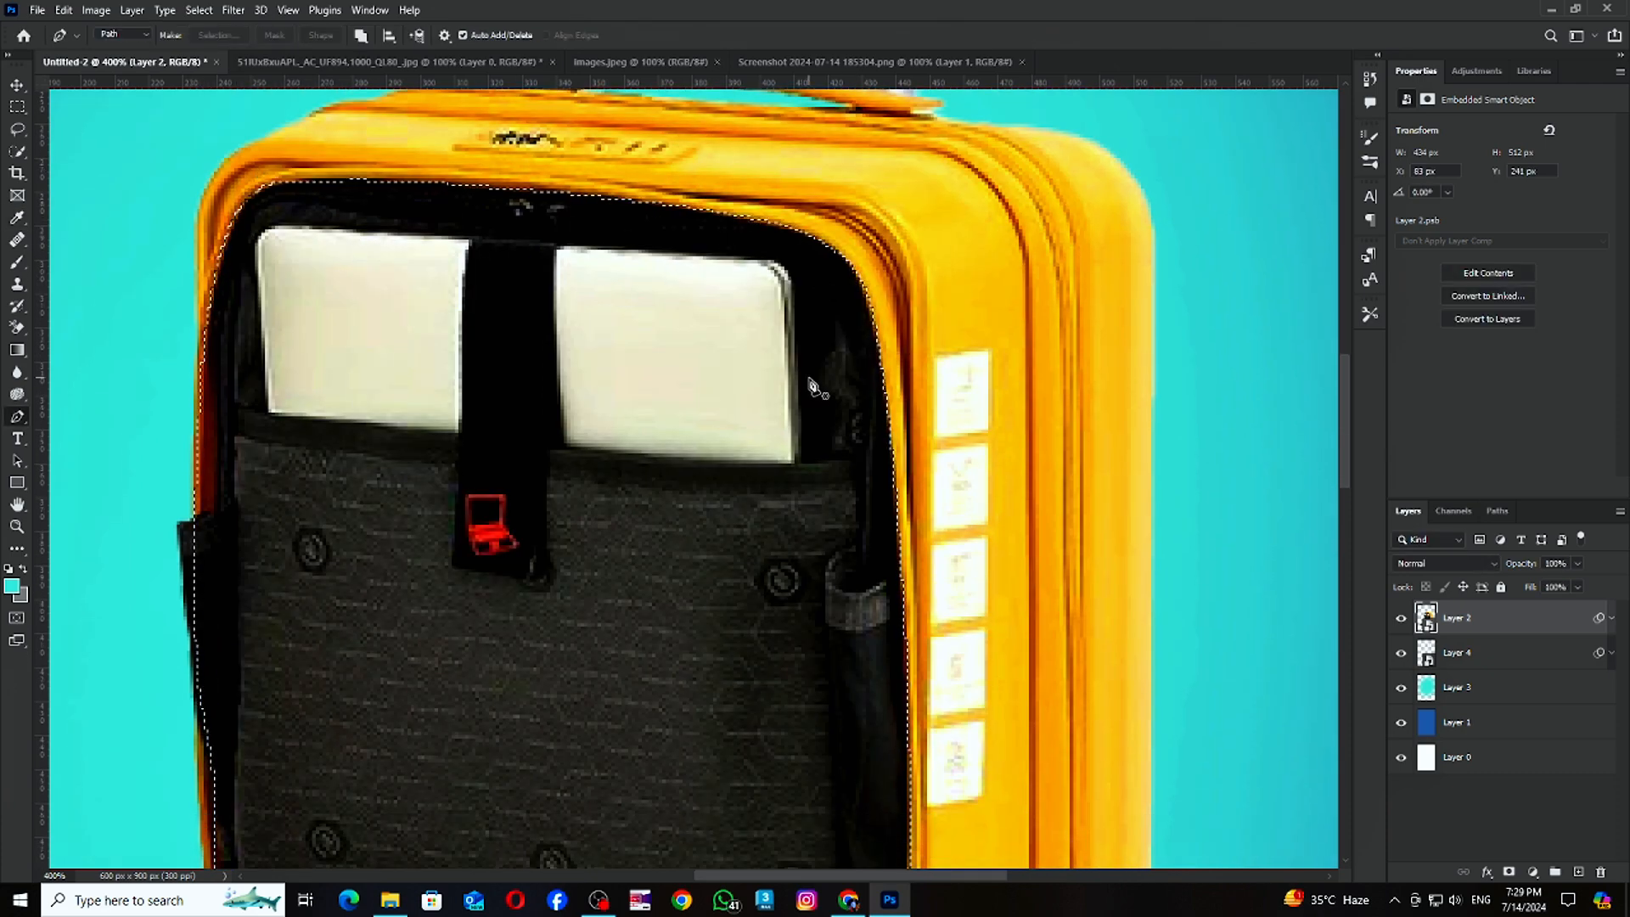
# Add a layer mask to the suitcase layer from the selection and invert it to hide the compartment's interior.
pyautogui.click(1509, 872)
pyautogui.hotkey('ctrl', 'i')
pyautogui.hotkey('ctrl', '1')
# Copy the whole landscape picture from its document and paste it into Untitled-2 between the handle and suitcase layers.
pyautogui.click(1426, 653)
pyautogui.moveTo(962, 293); pyautogui.dragTo(734, 239)
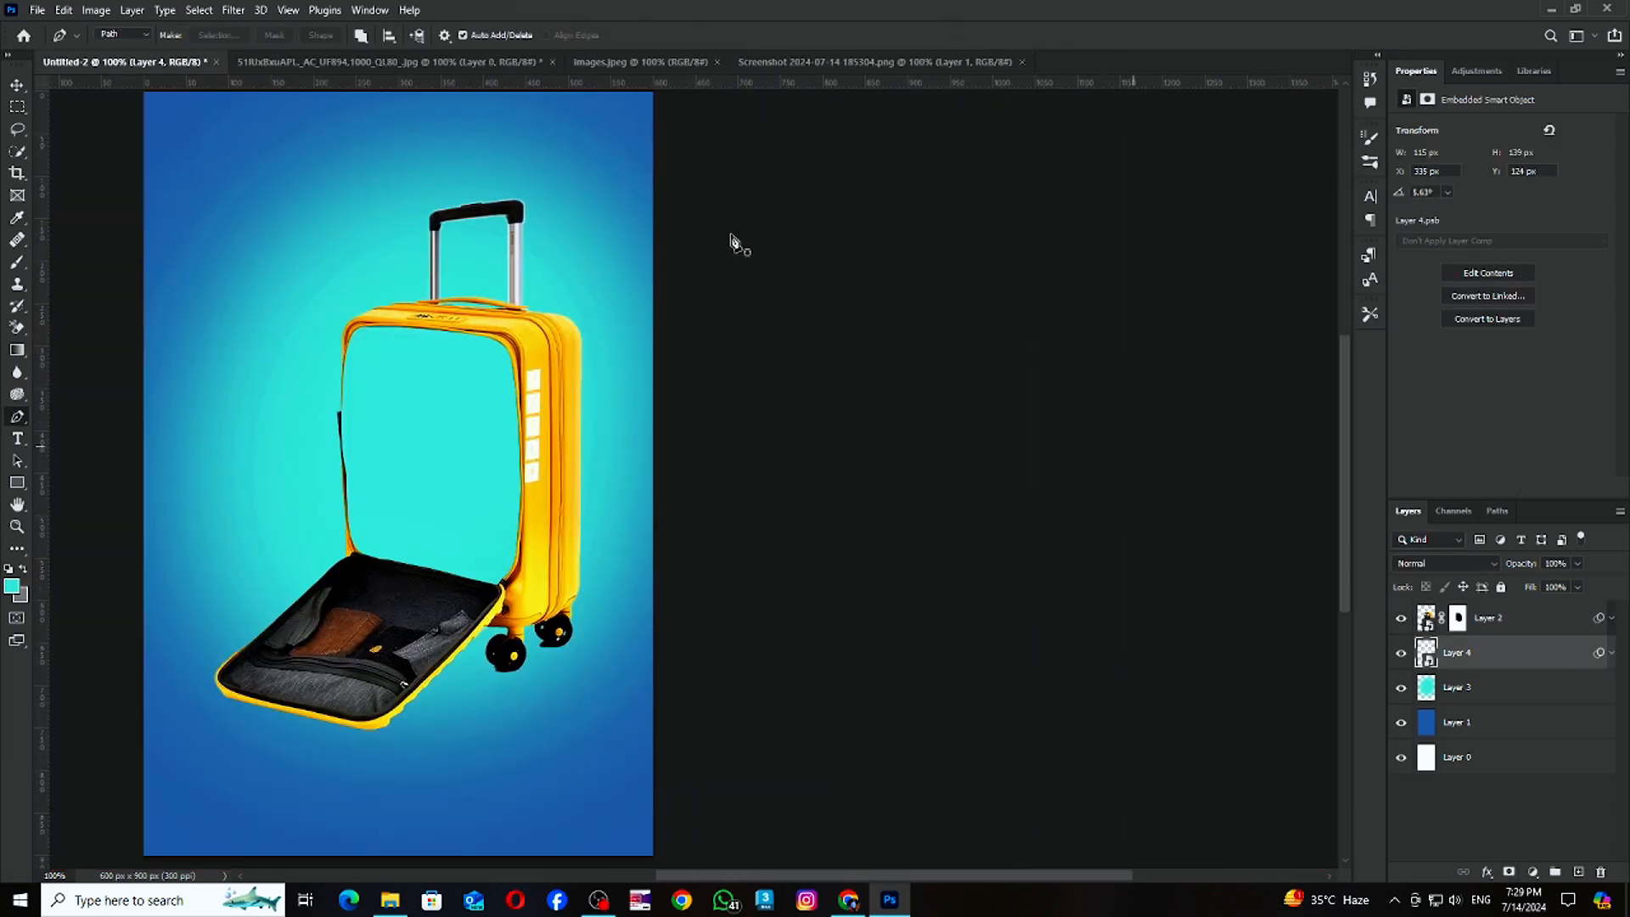
pyautogui.click(386, 62)
pyautogui.hotkey('ctrl', 'a')
pyautogui.hotkey('ctrl', 'c')
pyautogui.click(125, 62)
pyautogui.hotkey('ctrl', 'v')
# Convert the pasted landscape layer to a smart object.
pyautogui.hotkey('ctrl', 't')
pyautogui.press('Escape')
pyautogui.rightClick(1486, 654)
pyautogui.click(1340, 428)
# Scale the landscape to about 485 × 373 px and position it behind the suitcase opening.
pyautogui.hotkey('ctrl', 't')
pyautogui.moveTo(903, 184); pyautogui.dragTo(526, 472)
pyautogui.moveTo(487, 658); pyautogui.dragTo(580, 499)
pyautogui.moveTo(619, 316)
pyautogui.mouseDown()
pyautogui.moveTo(607, 331)
pyautogui.moveTo(635, 309)
pyautogui.mouseUp()
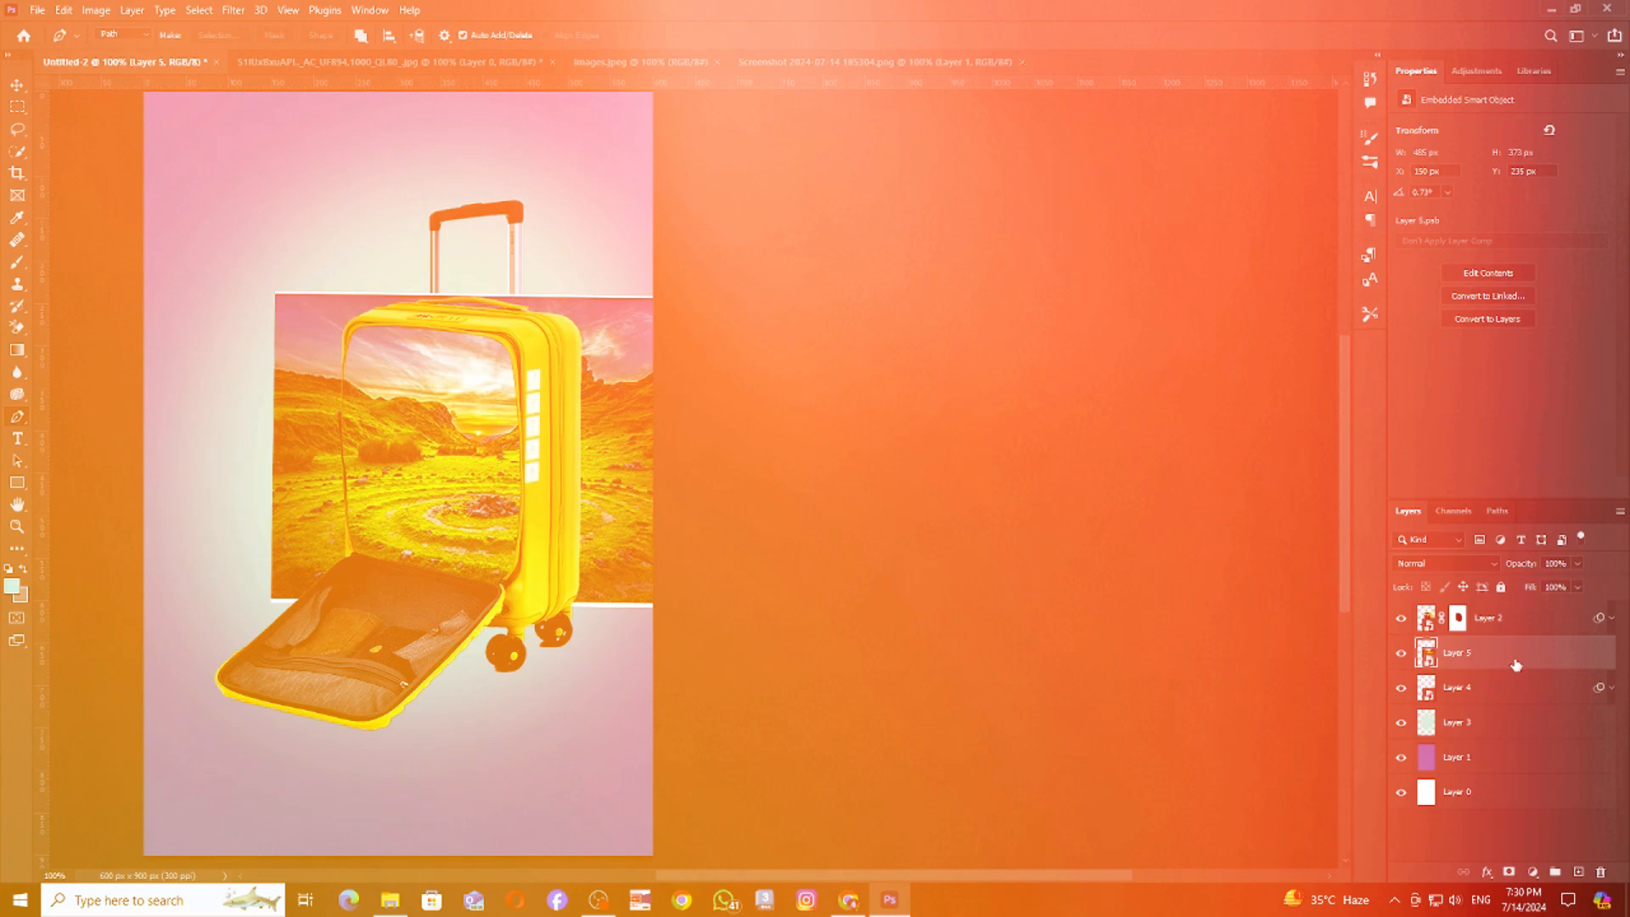
# Add a layer mask to the landscape layer and invert it to hide the whole picture.
pyautogui.click(1509, 872)
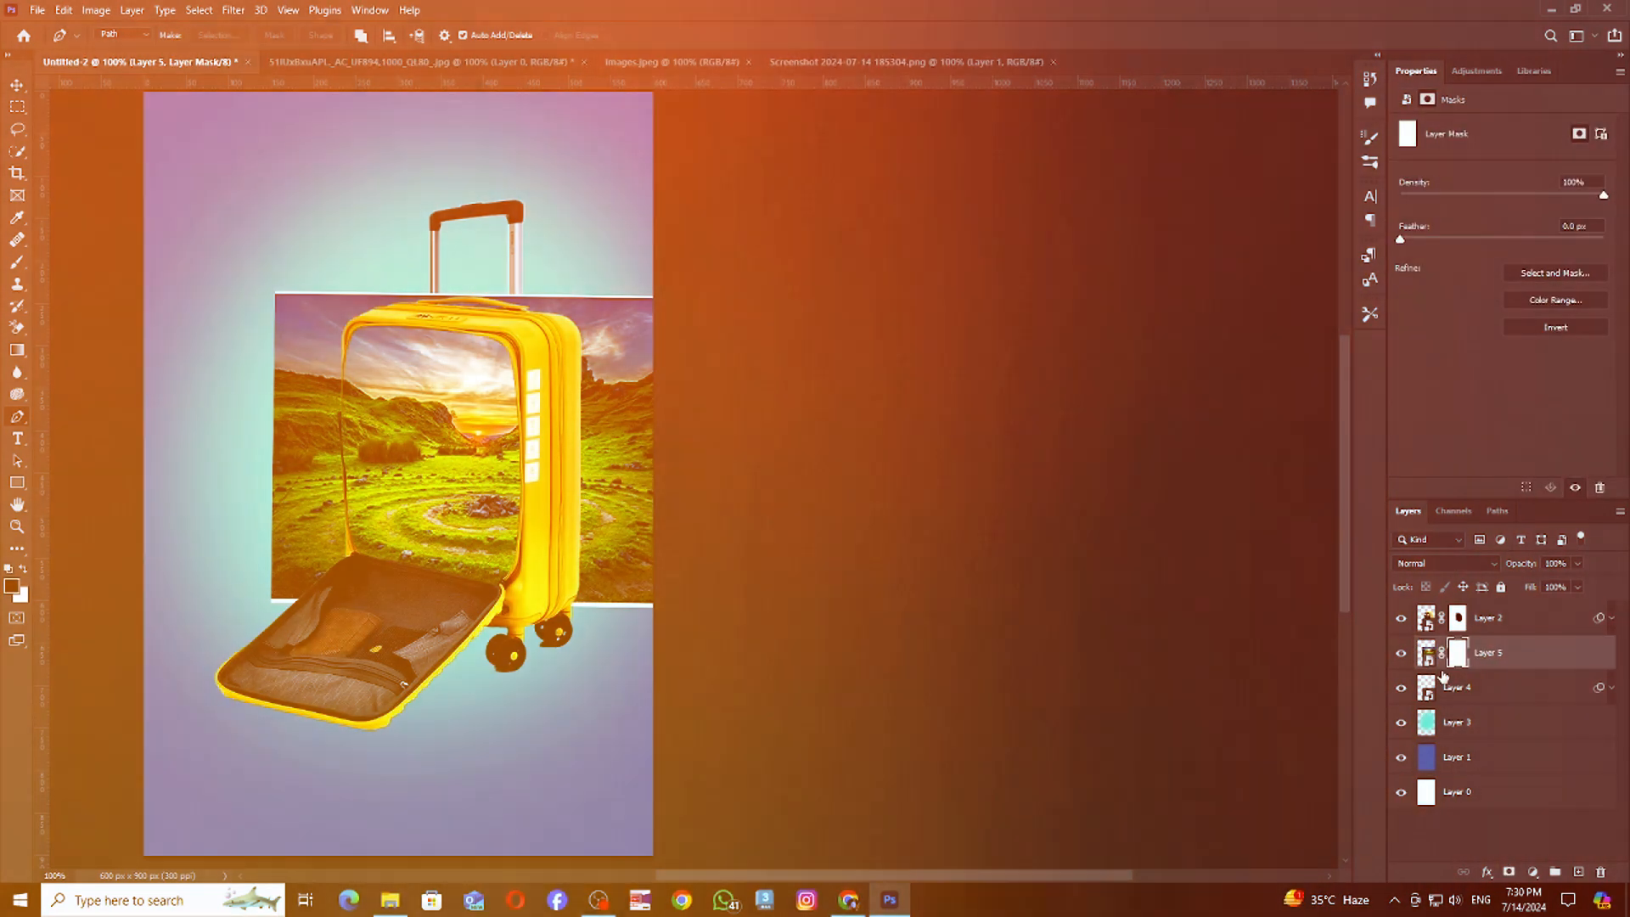
pyautogui.hotkey('ctrl', 'i')
pyautogui.click(1534, 653)
pyautogui.scroll(2, 421, 328)
pyautogui.click(8, 54)
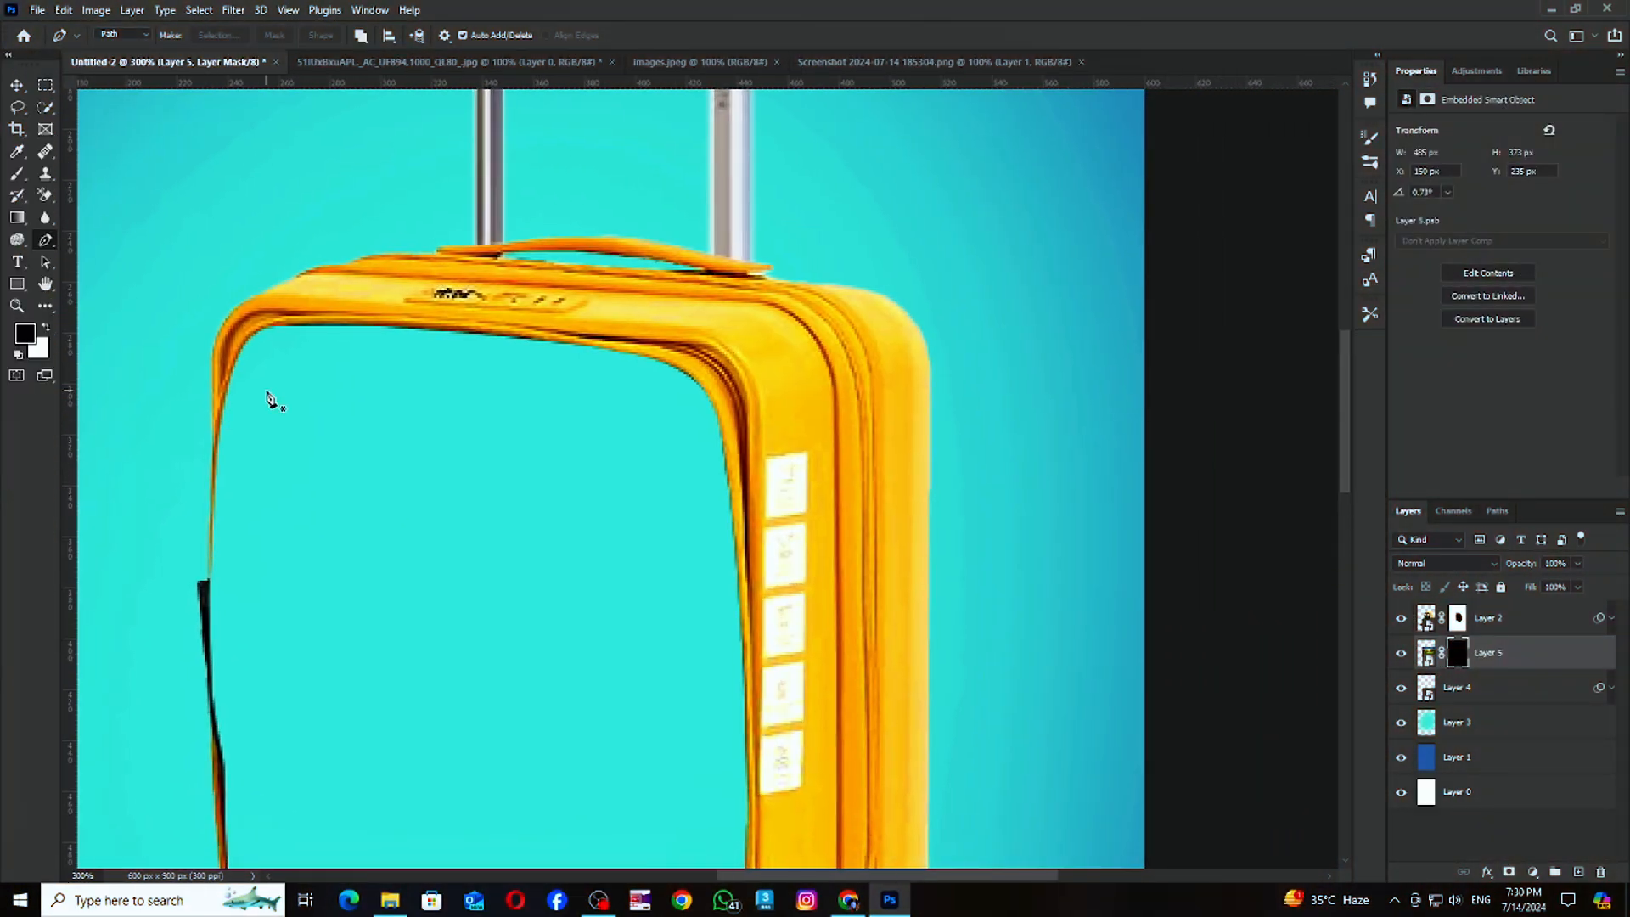
# Paint white on the landscape mask with a smaller soft brush to reveal the scenery inside the suitcase opening.
pyautogui.press('x')
pyautogui.press('[')
pyautogui.press('[')
pyautogui.press('[')
pyautogui.press('[')
pyautogui.press('[')
pyautogui.press('[')
pyautogui.press('[')
pyautogui.moveTo(280, 350)
pyautogui.mouseDown()
pyautogui.moveTo(432, 577)
pyautogui.moveTo(595, 628)
pyautogui.moveTo(484, 482)
pyautogui.mouseUp()
pyautogui.scroll(-2, 544, 543)
pyautogui.scroll(-2, 543, 544)
pyautogui.hotkey('ctrl', '+')
pyautogui.hotkey('ctrl', '+')
pyautogui.scroll(3, 427, 577)
pyautogui.click(199, 9)
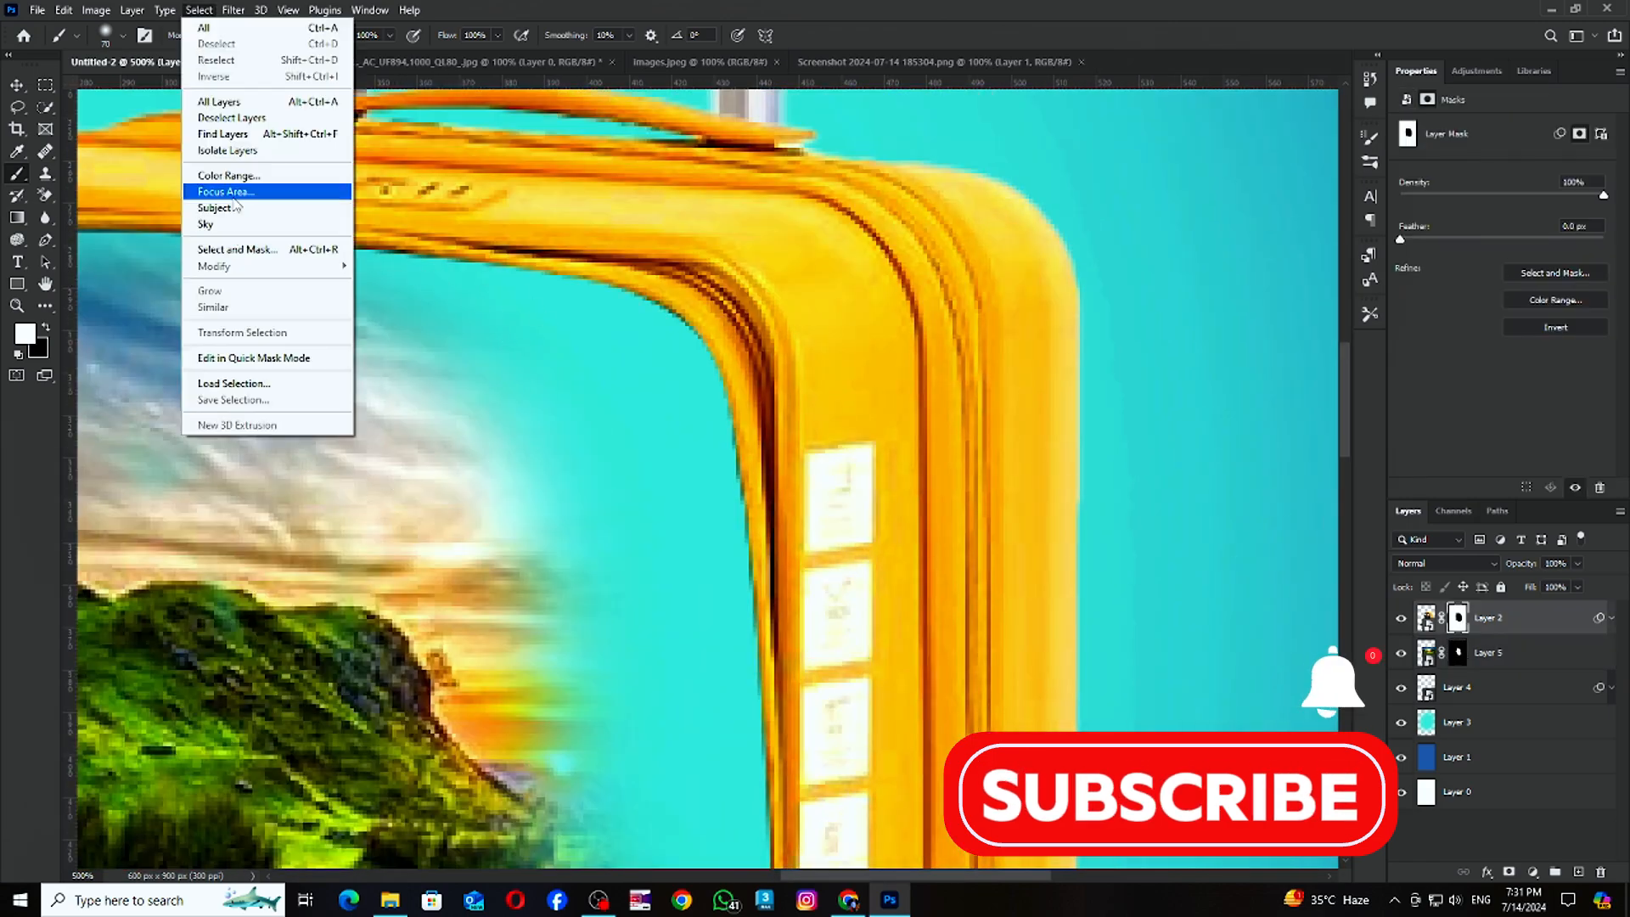
pyautogui.press('Escape')
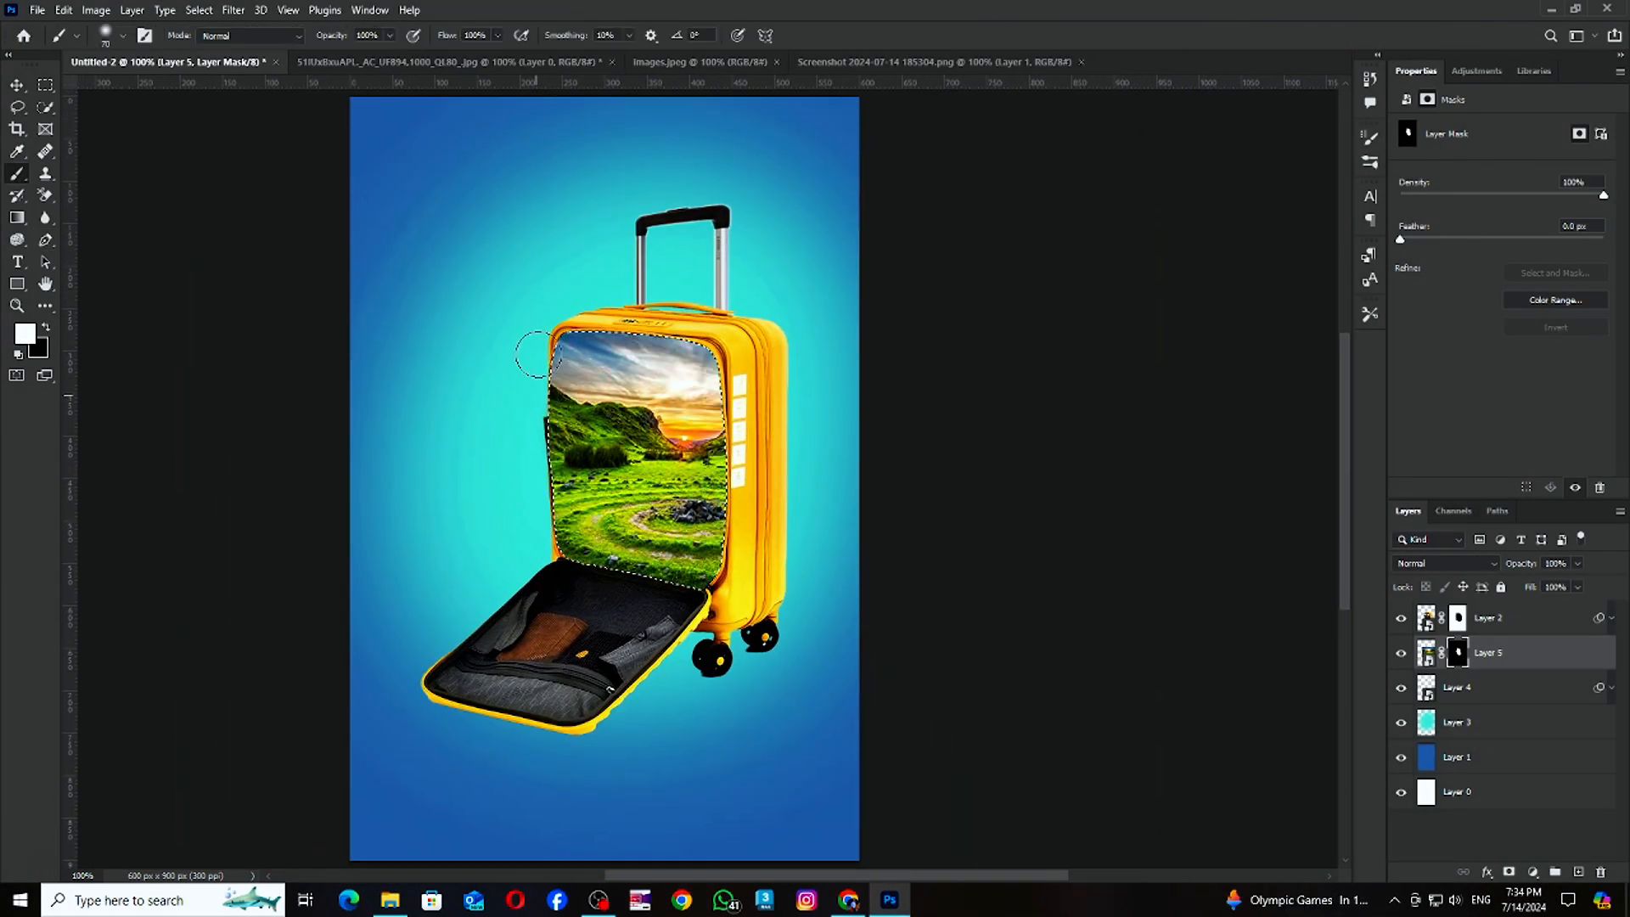
# Clear the selection around the landscape inside the suitcase opening.
pyautogui.hotkey('ctrl', '+')
pyautogui.hotkey('ctrl', '+')
pyautogui.scroll(1, 381, 398)
pyautogui.hotkey('ctrl', 'd')
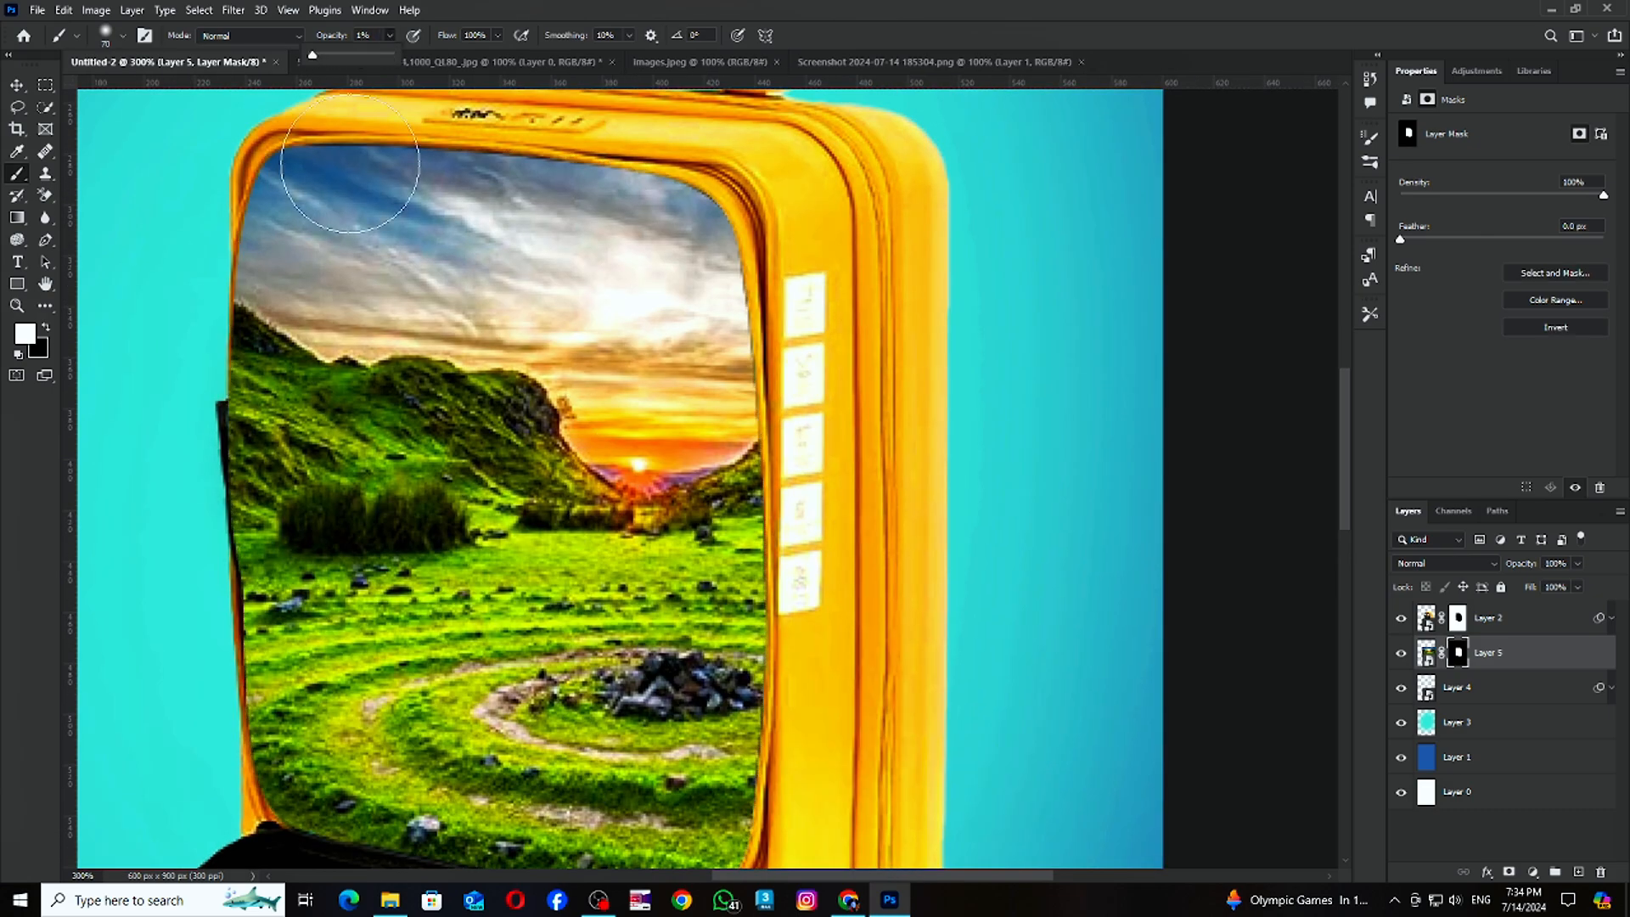
# Set the brush to black at 5% opacity for retouching the landscape mask's edges.
pyautogui.click(47, 328)
pyautogui.scroll(2, 314, 254)
pyautogui.moveTo(396, 54); pyautogui.dragTo(392, 55)
pyautogui.scroll(-3, 453, 393)
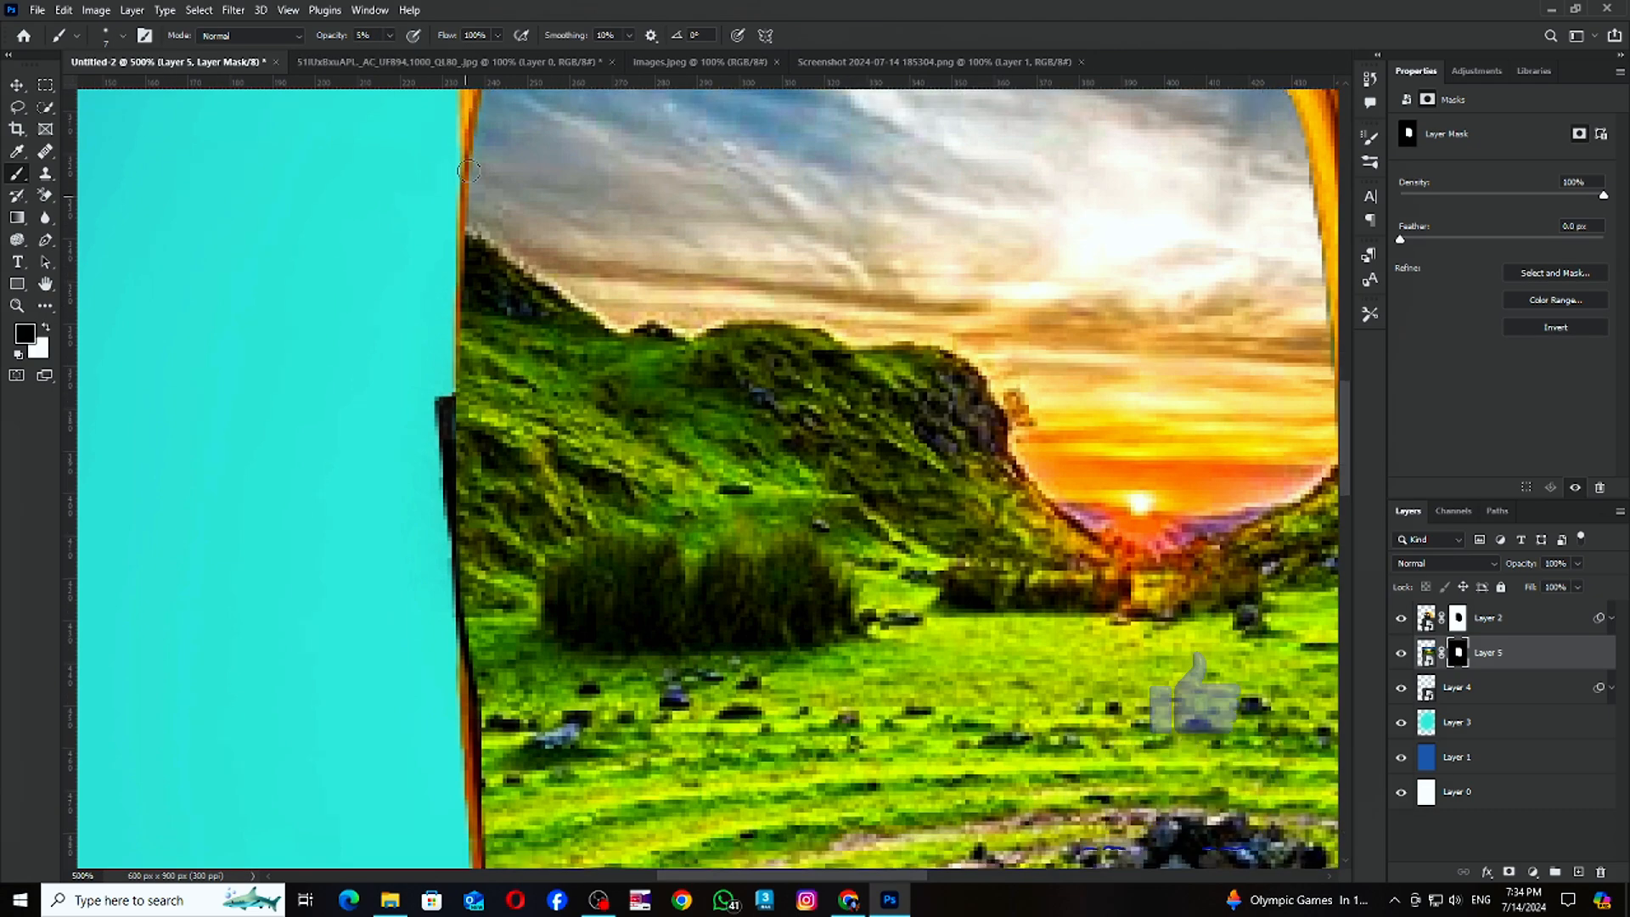
pyautogui.scroll(-3, 453, 393)
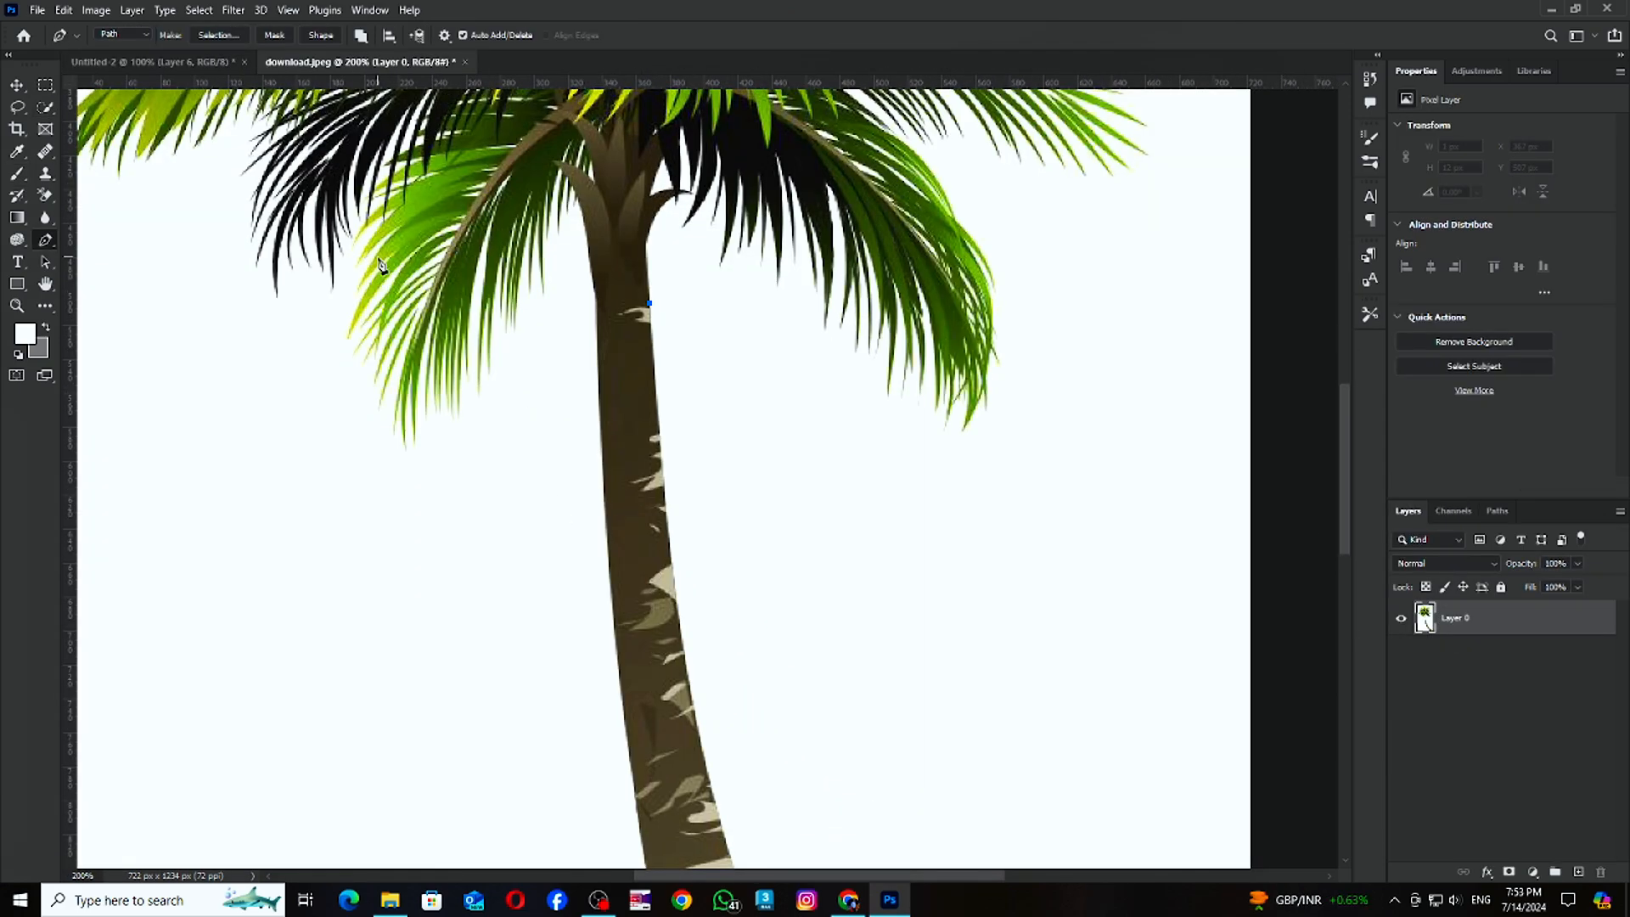
# Load the palm tree outline as a selection and switch to the Lasso tool for refining it along the trunk.
pyautogui.hotkey('ctrl', 'Return')
pyautogui.press('l')
pyautogui.scroll(-4, 688, 335)
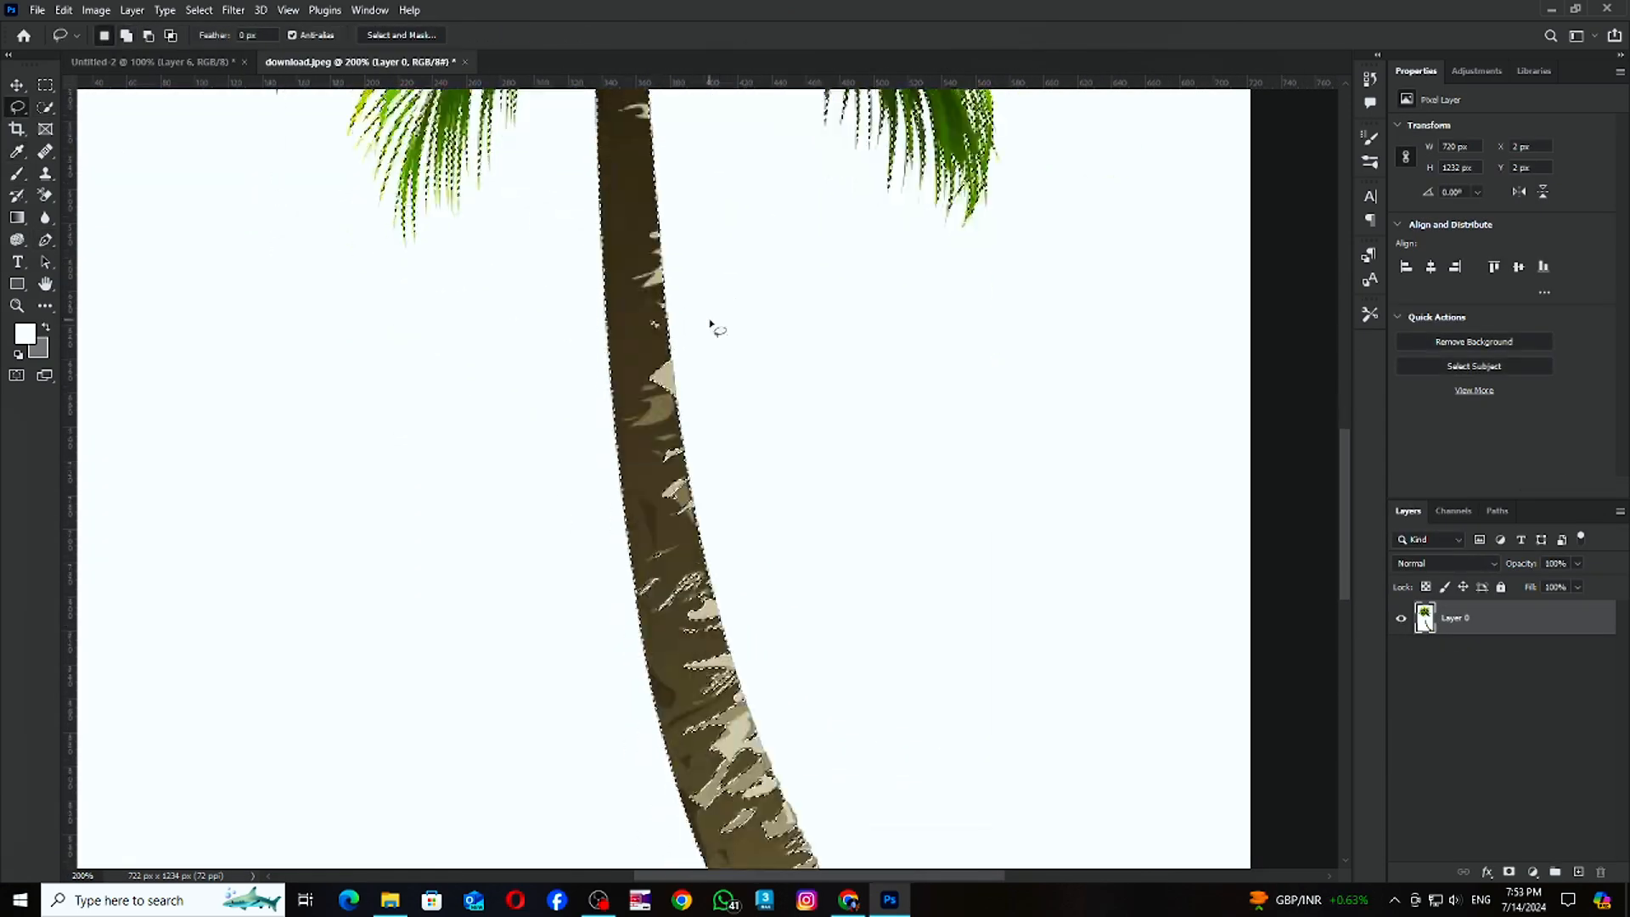
pyautogui.scroll(5, 685, 476)
pyautogui.scroll(-3, 553, 467)
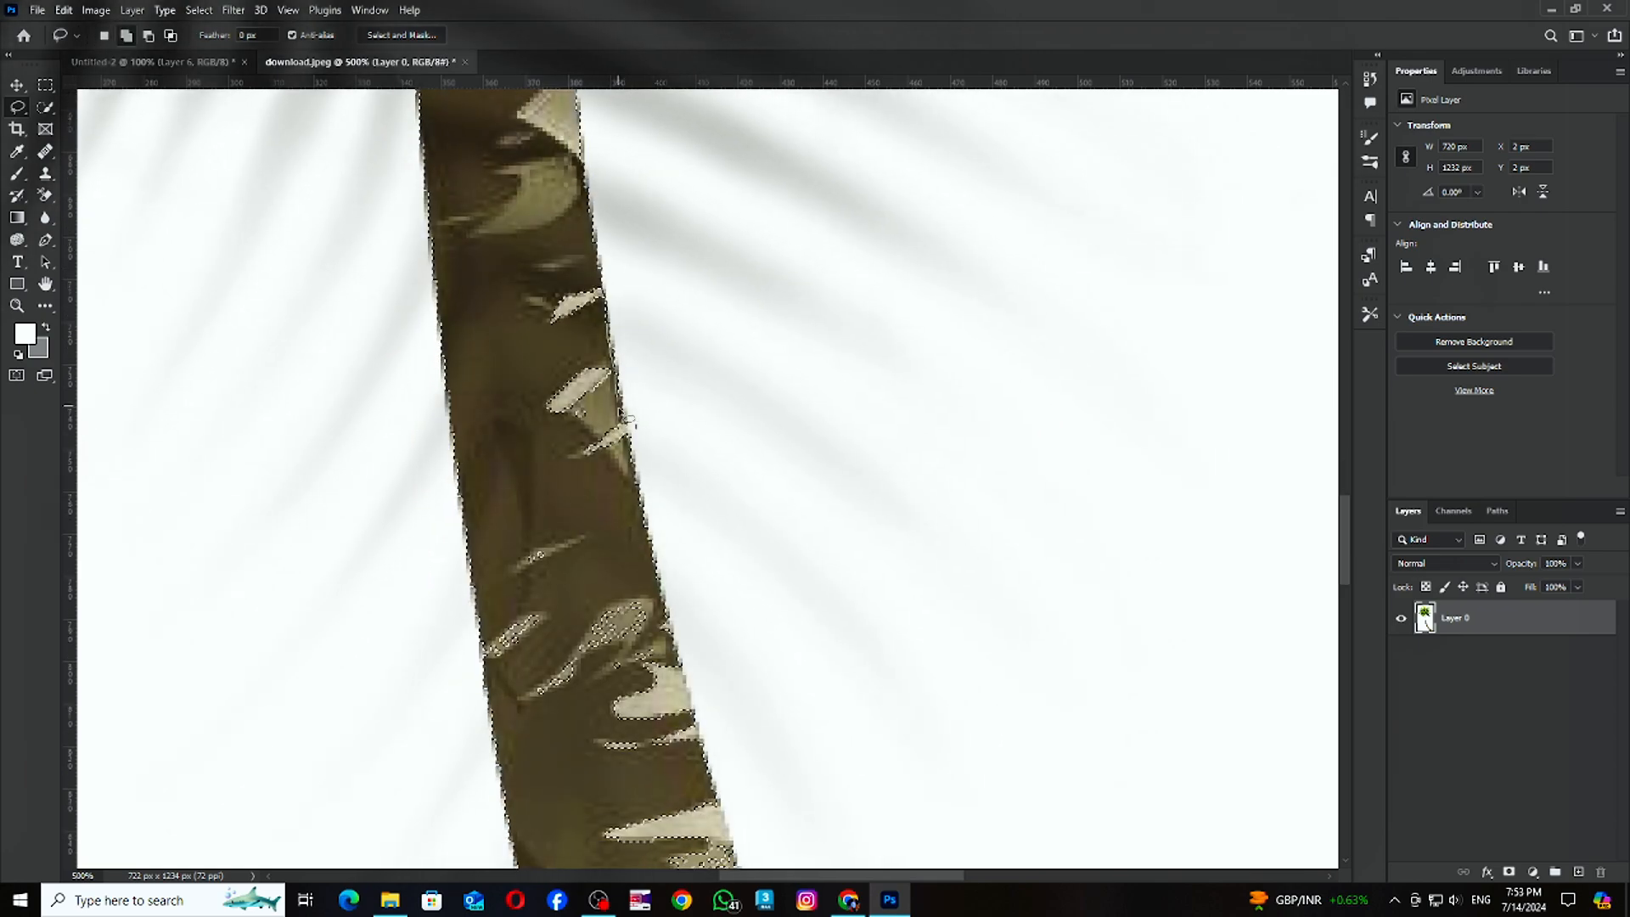
# Add missed light bark patches on the upper part of the palm trunk to the selection with the Lasso.
pyautogui.hscroll(3, 625, 417)
pyautogui.scroll(-2, 624, 416)
pyautogui.moveTo(342, 339)
pyautogui.mouseDown()
pyautogui.moveTo(507, 586)
pyautogui.moveTo(342, 344)
pyautogui.mouseUp()
pyautogui.scroll(-3, 510, 339)
pyautogui.moveTo(530, 280)
pyautogui.mouseDown()
pyautogui.moveTo(548, 341)
pyautogui.moveTo(542, 298)
pyautogui.mouseUp()
pyautogui.press('Return')
pyautogui.hotkey('ctrl', 'z')
pyautogui.scroll(-3, 610, 200)
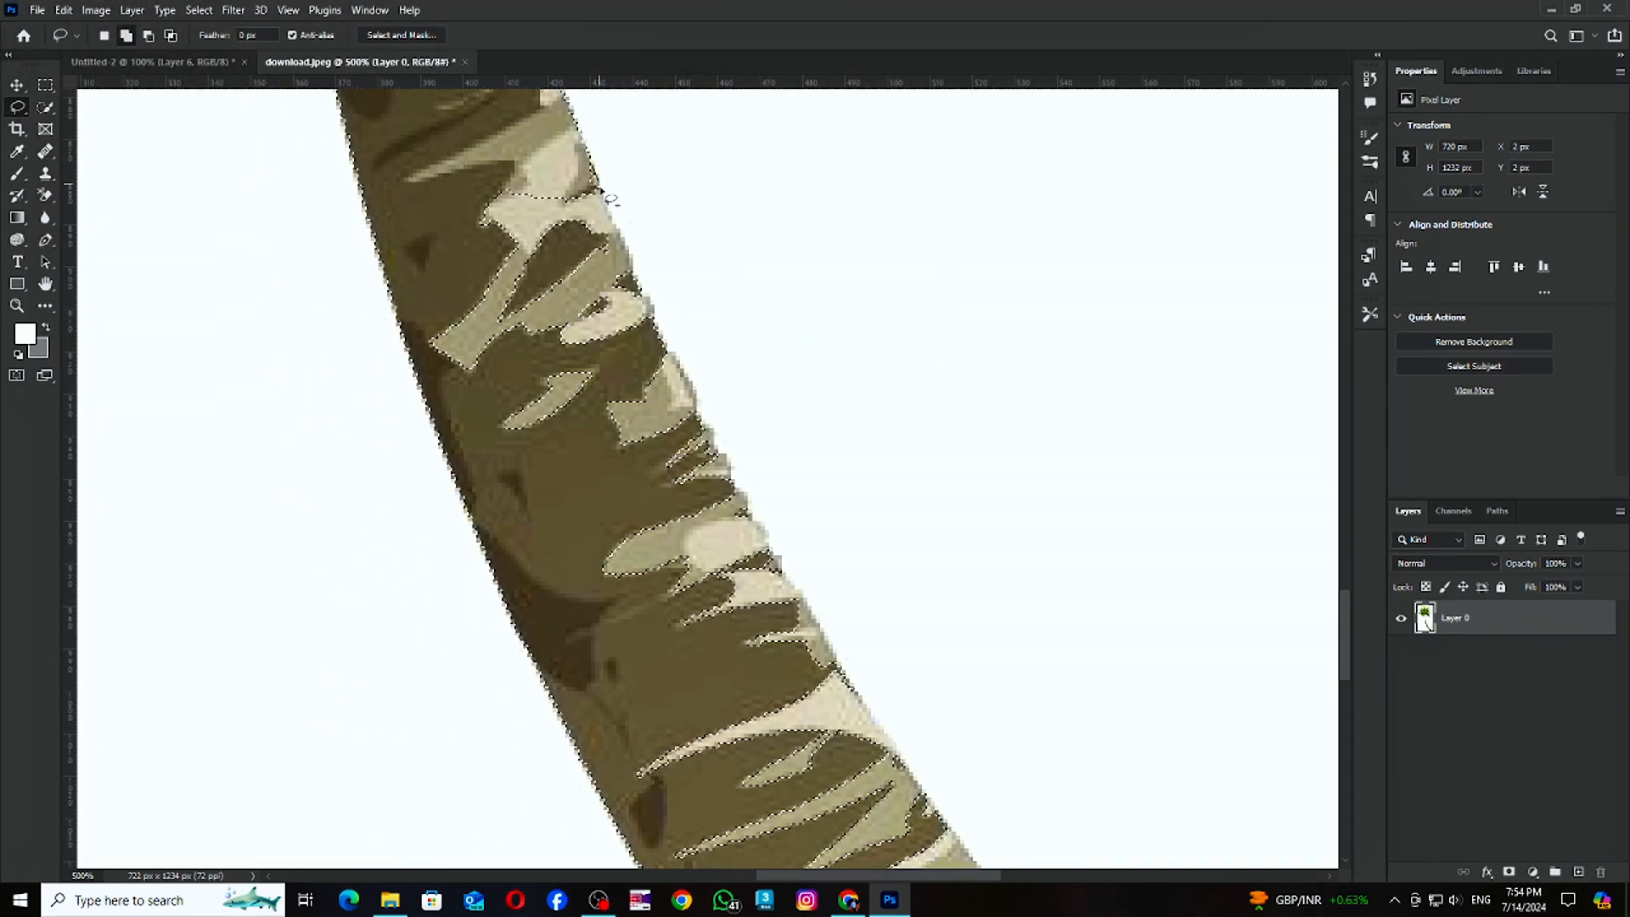
# Lasso the unselected bark patches along the outer edge of the trunk's middle section into the selection.
pyautogui.moveTo(507, 456); pyautogui.dragTo(543, 193)
pyautogui.moveTo(667, 357); pyautogui.dragTo(400, 218)
pyautogui.moveTo(463, 416); pyautogui.dragTo(384, 255)
pyautogui.moveTo(469, 352); pyautogui.dragTo(363, 249)
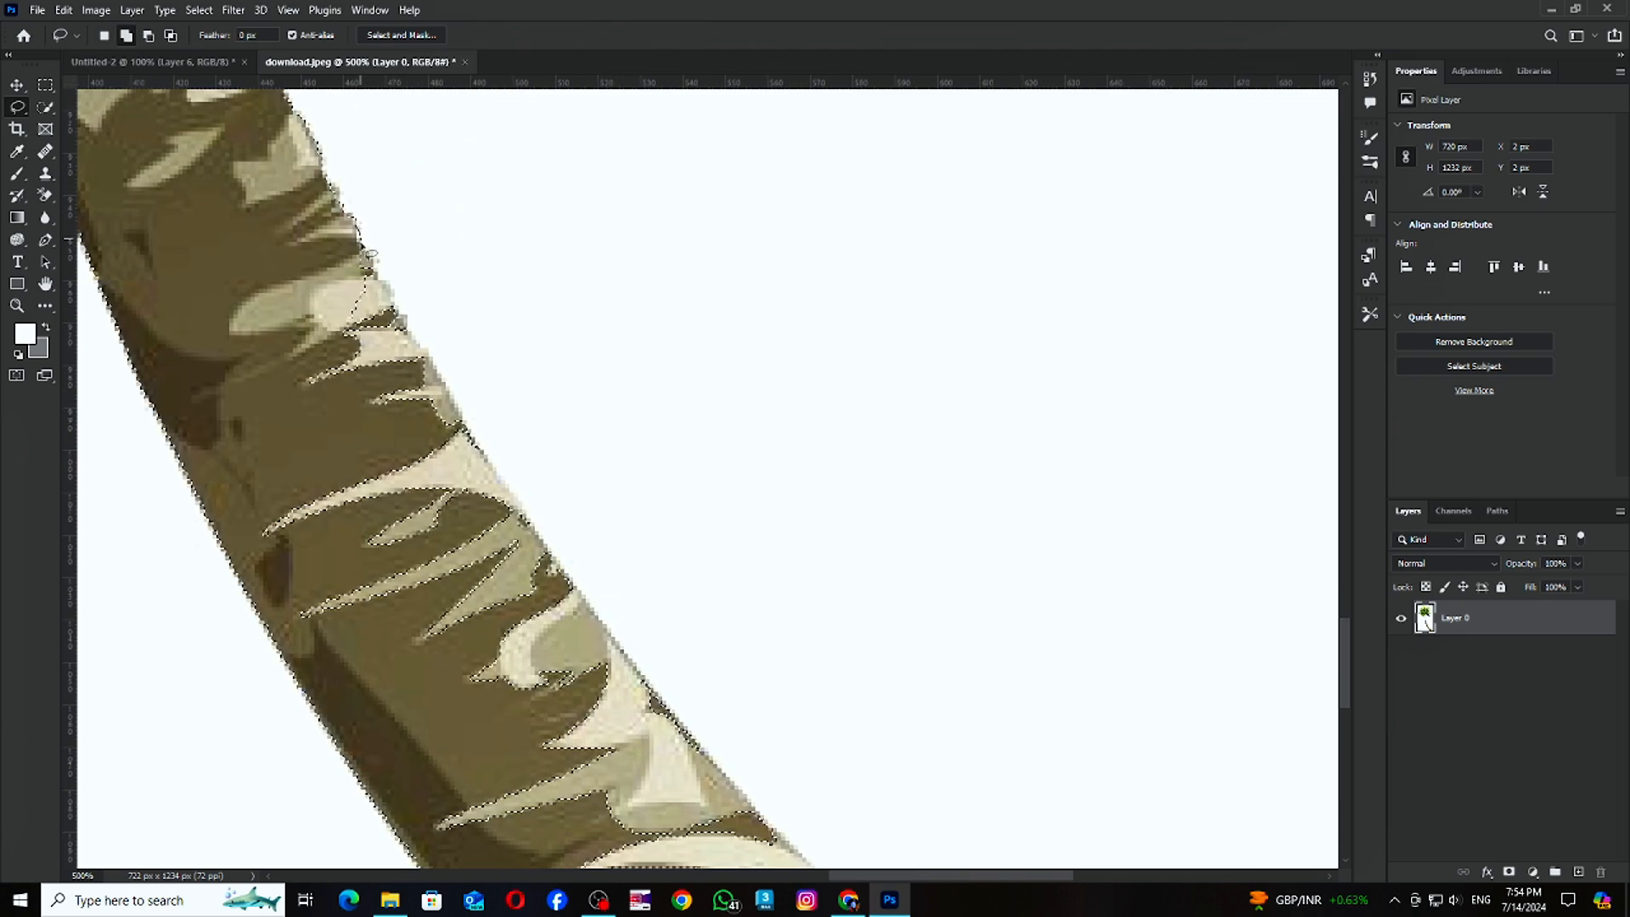
pyautogui.moveTo(296, 437); pyautogui.dragTo(293, 432)
pyautogui.moveTo(491, 457); pyautogui.dragTo(417, 202)
pyautogui.moveTo(328, 435); pyautogui.dragTo(395, 176)
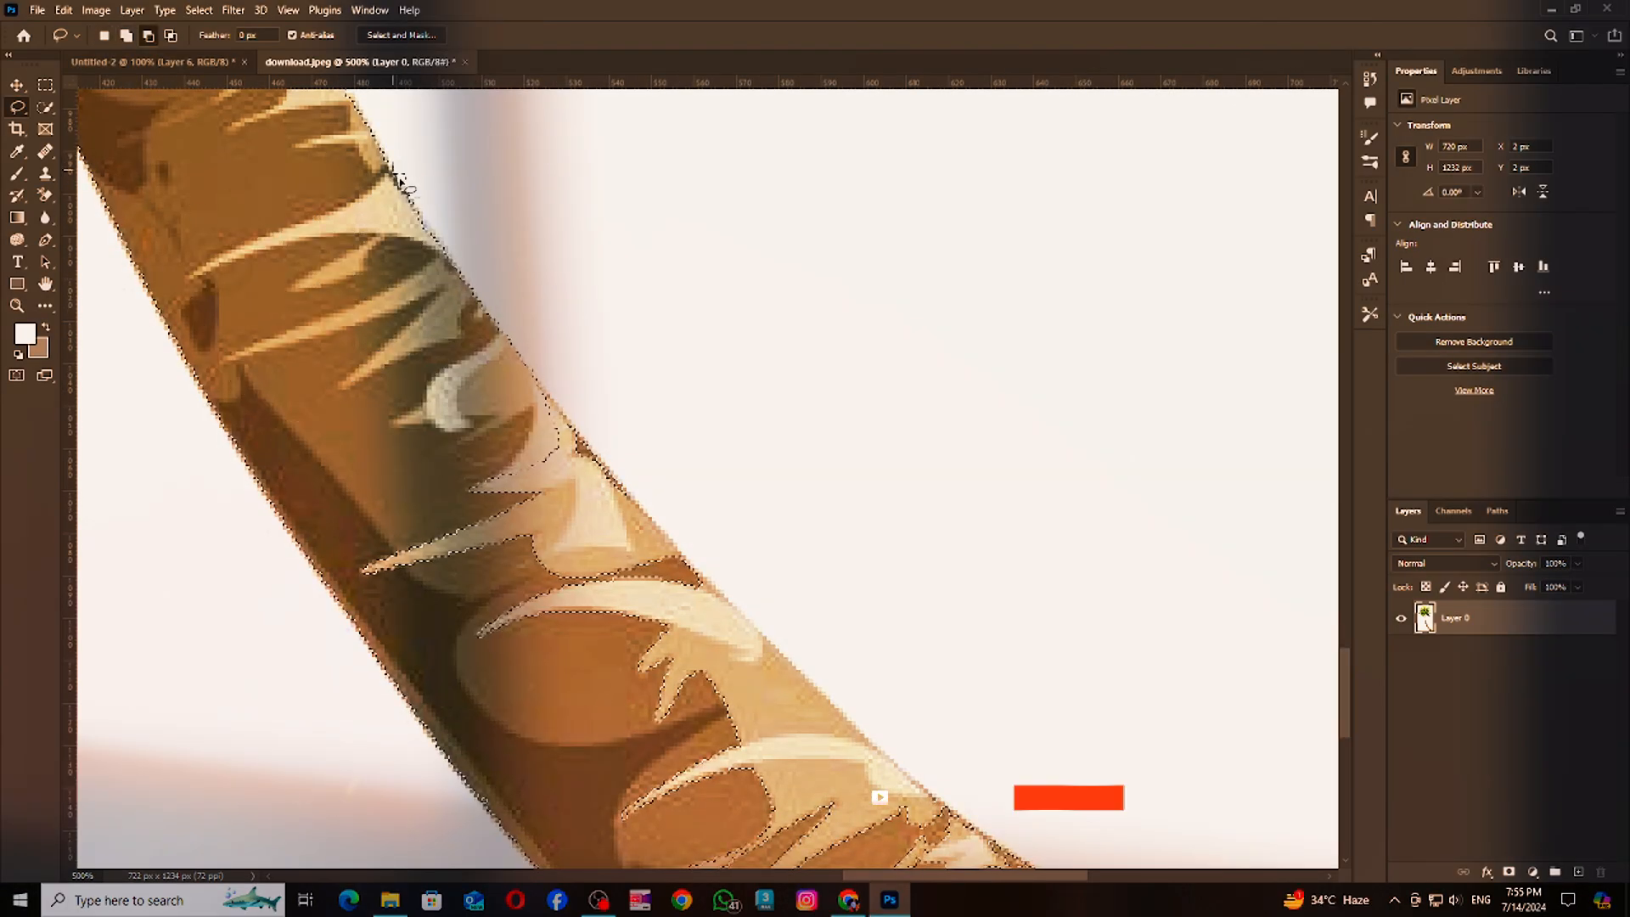
# Lasso the remaining unselected bark patches near the palm trunk's base into the selection.
pyautogui.moveTo(545, 392); pyautogui.dragTo(411, 288)
pyautogui.moveTo(570, 479); pyautogui.dragTo(544, 543)
pyautogui.moveTo(559, 533); pyautogui.dragTo(255, 261)
pyautogui.moveTo(260, 201); pyautogui.dragTo(401, 338)
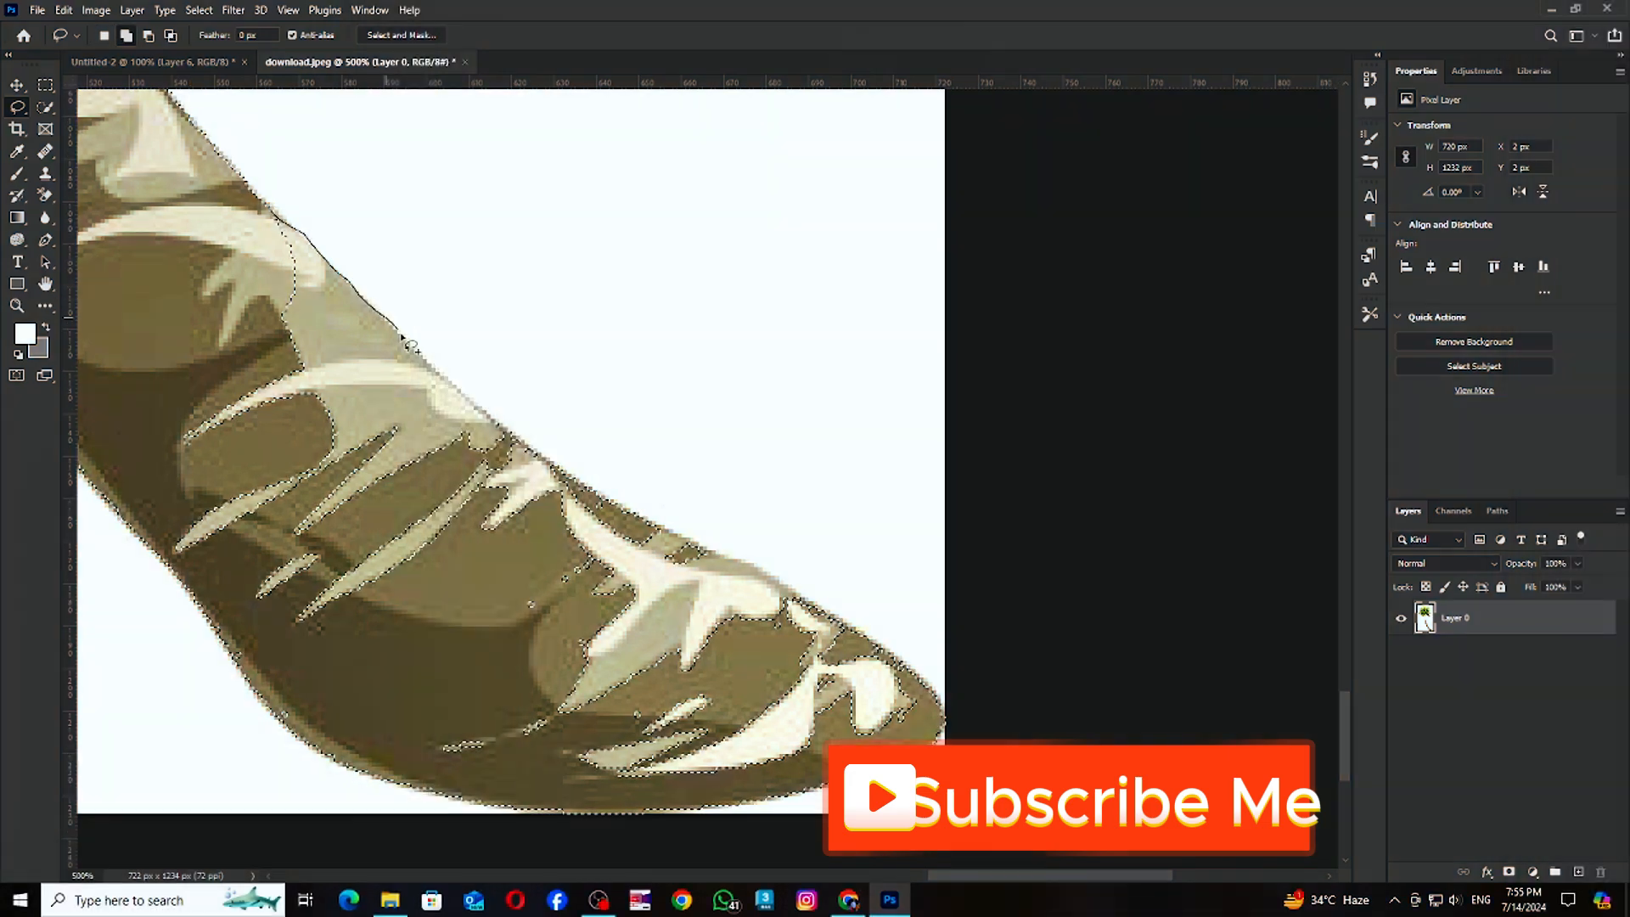
pyautogui.moveTo(161, 367); pyautogui.dragTo(163, 356)
pyautogui.moveTo(646, 438); pyautogui.dragTo(471, 273)
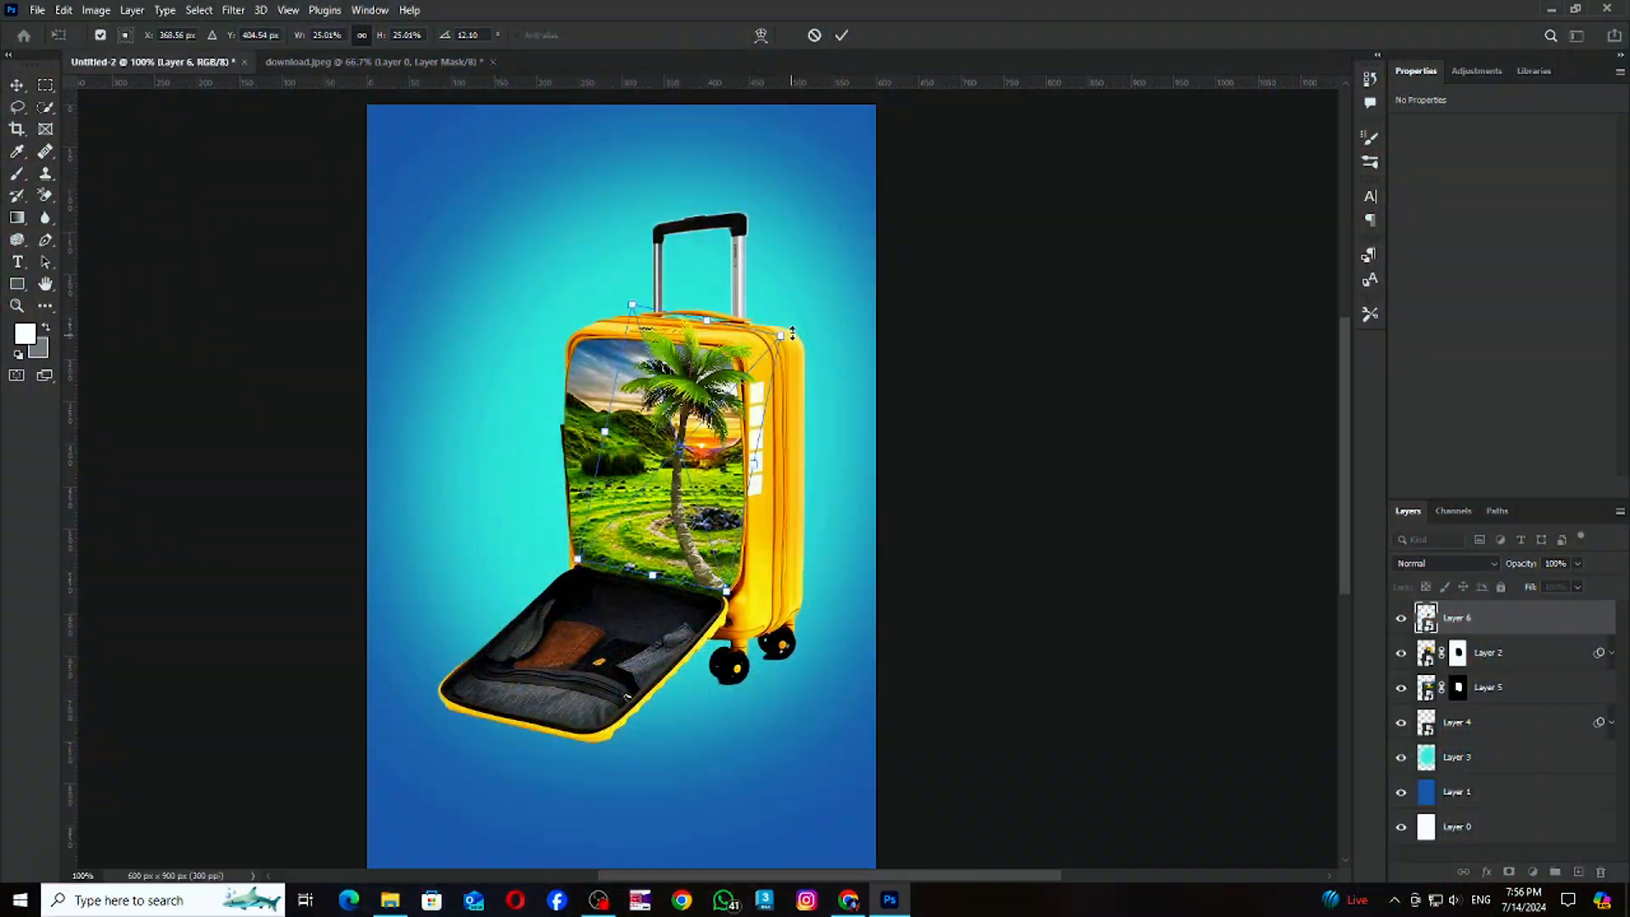
# Transform the palm tree so its trunk stands in the inner corner of the suitcase landscape and its crown overlaps the suitcase edge.
pyautogui.moveTo(679, 374); pyautogui.dragTo(750, 412)
pyautogui.press('Return')
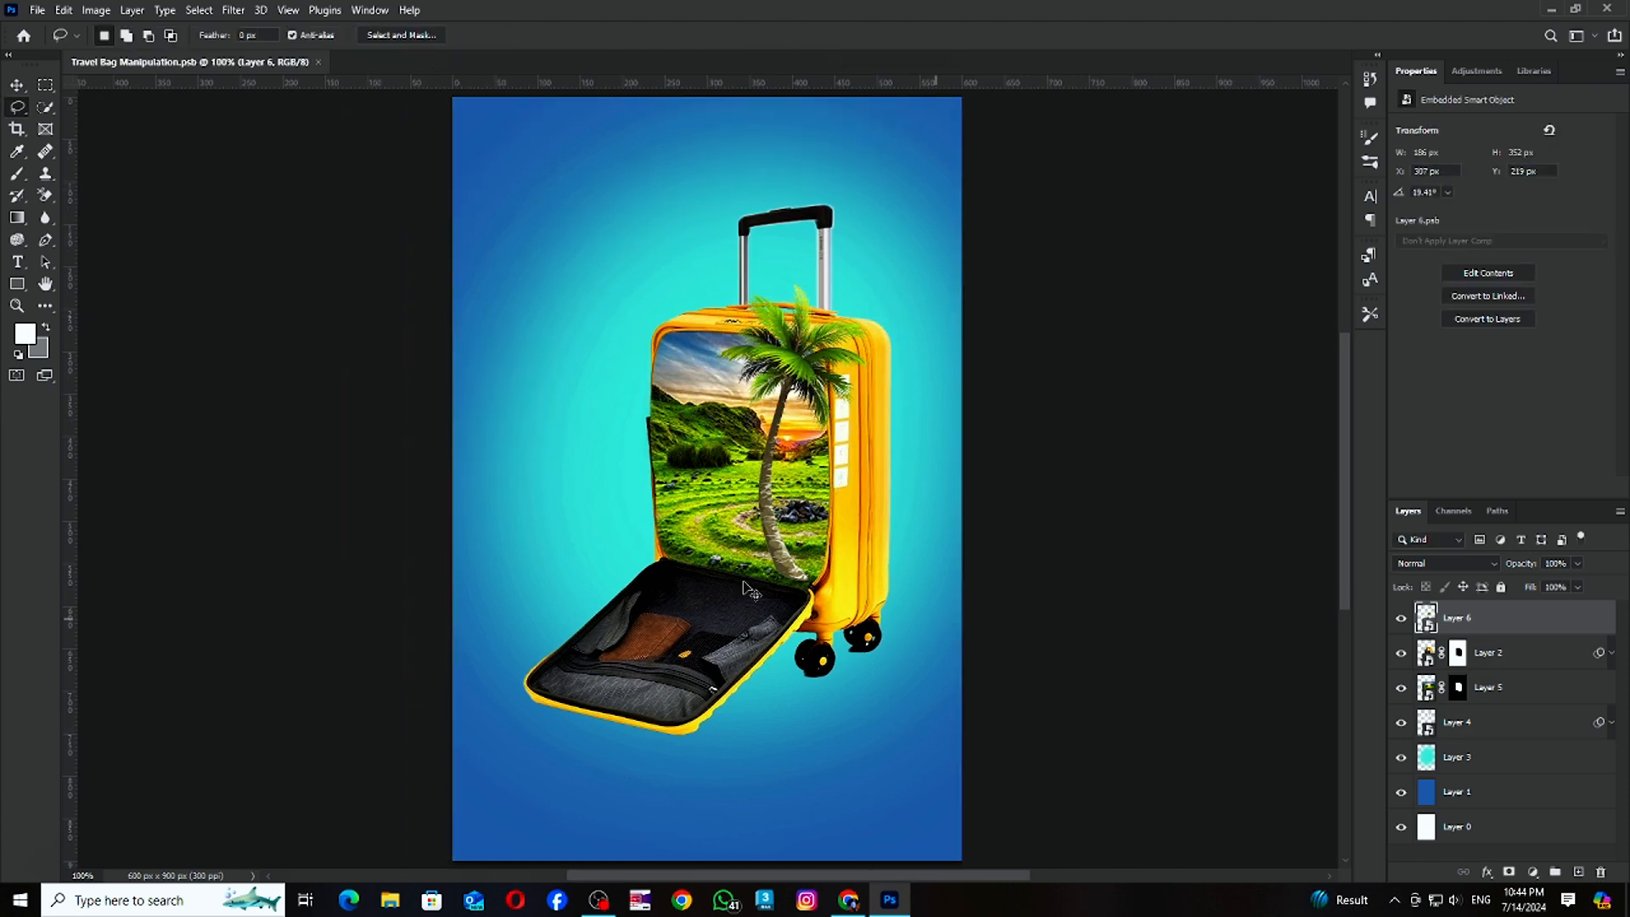
pyautogui.hotkey('ctrl', 't')
pyautogui.moveTo(806, 583); pyautogui.dragTo(808, 590)
pyautogui.moveTo(915, 297); pyautogui.dragTo(899, 279)
pyautogui.moveTo(791, 438); pyautogui.dragTo(800, 503)
pyautogui.press('Return')
# Add a layer mask to the palm tree layer for retouching the trunk's base in black at 5% opacity.
pyautogui.click(1509, 872)
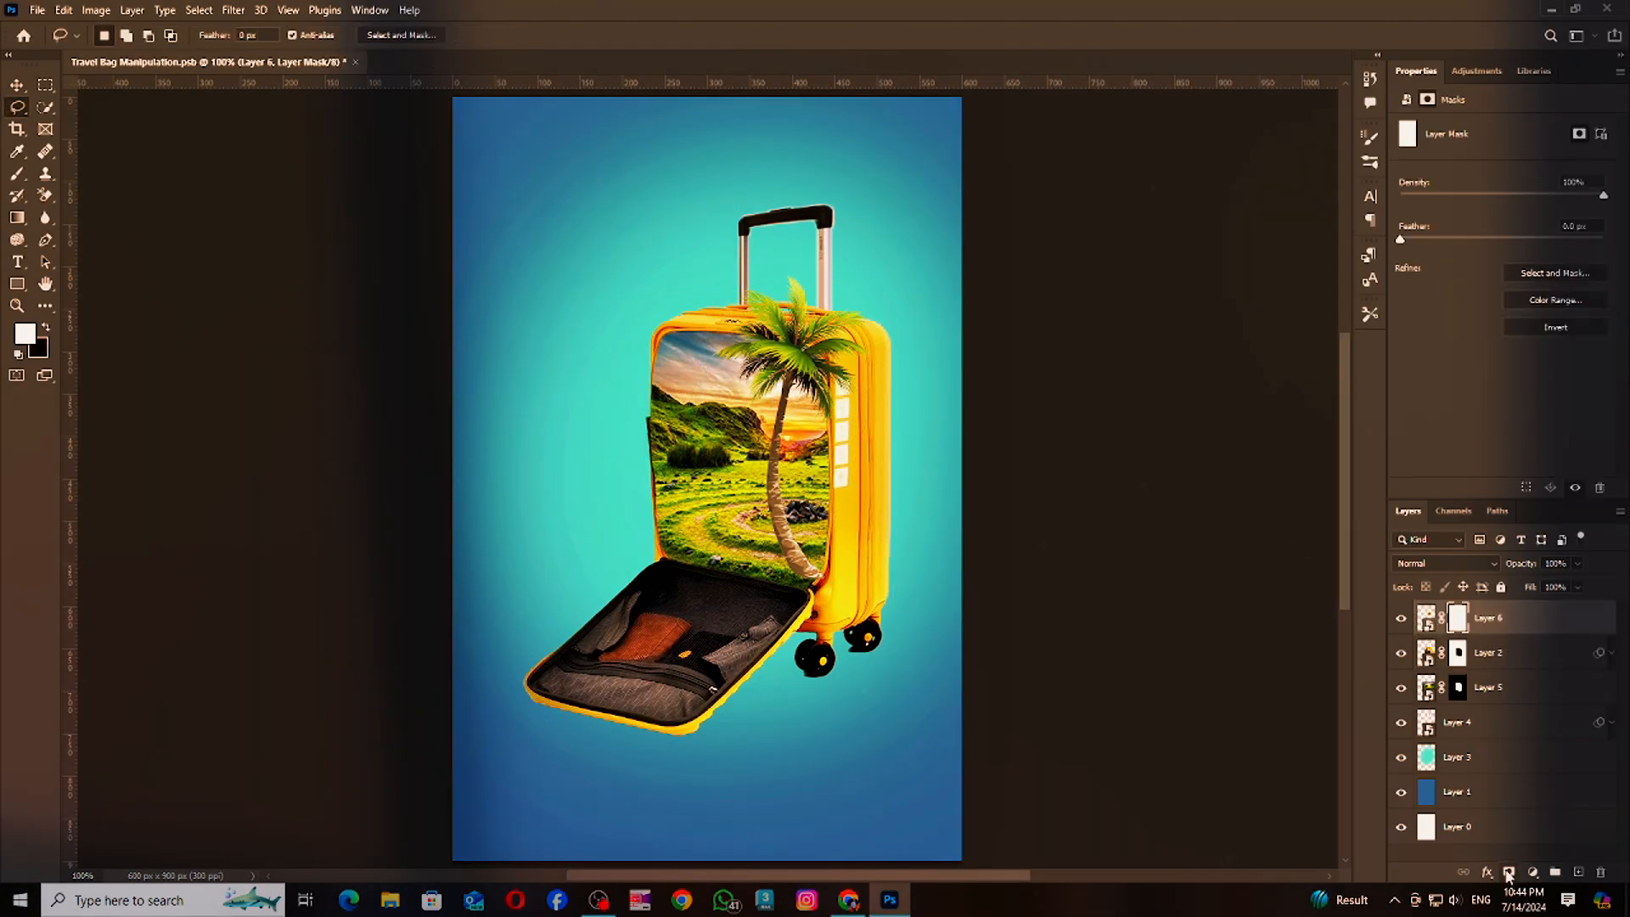
pyautogui.click(1426, 618)
pyautogui.hotkey('ctrl', '+')
pyautogui.hotkey('ctrl', '+')
pyautogui.hotkey('ctrl', '+')
pyautogui.moveTo(1138, 815); pyautogui.dragTo(634, 533)
pyautogui.click(1458, 618)
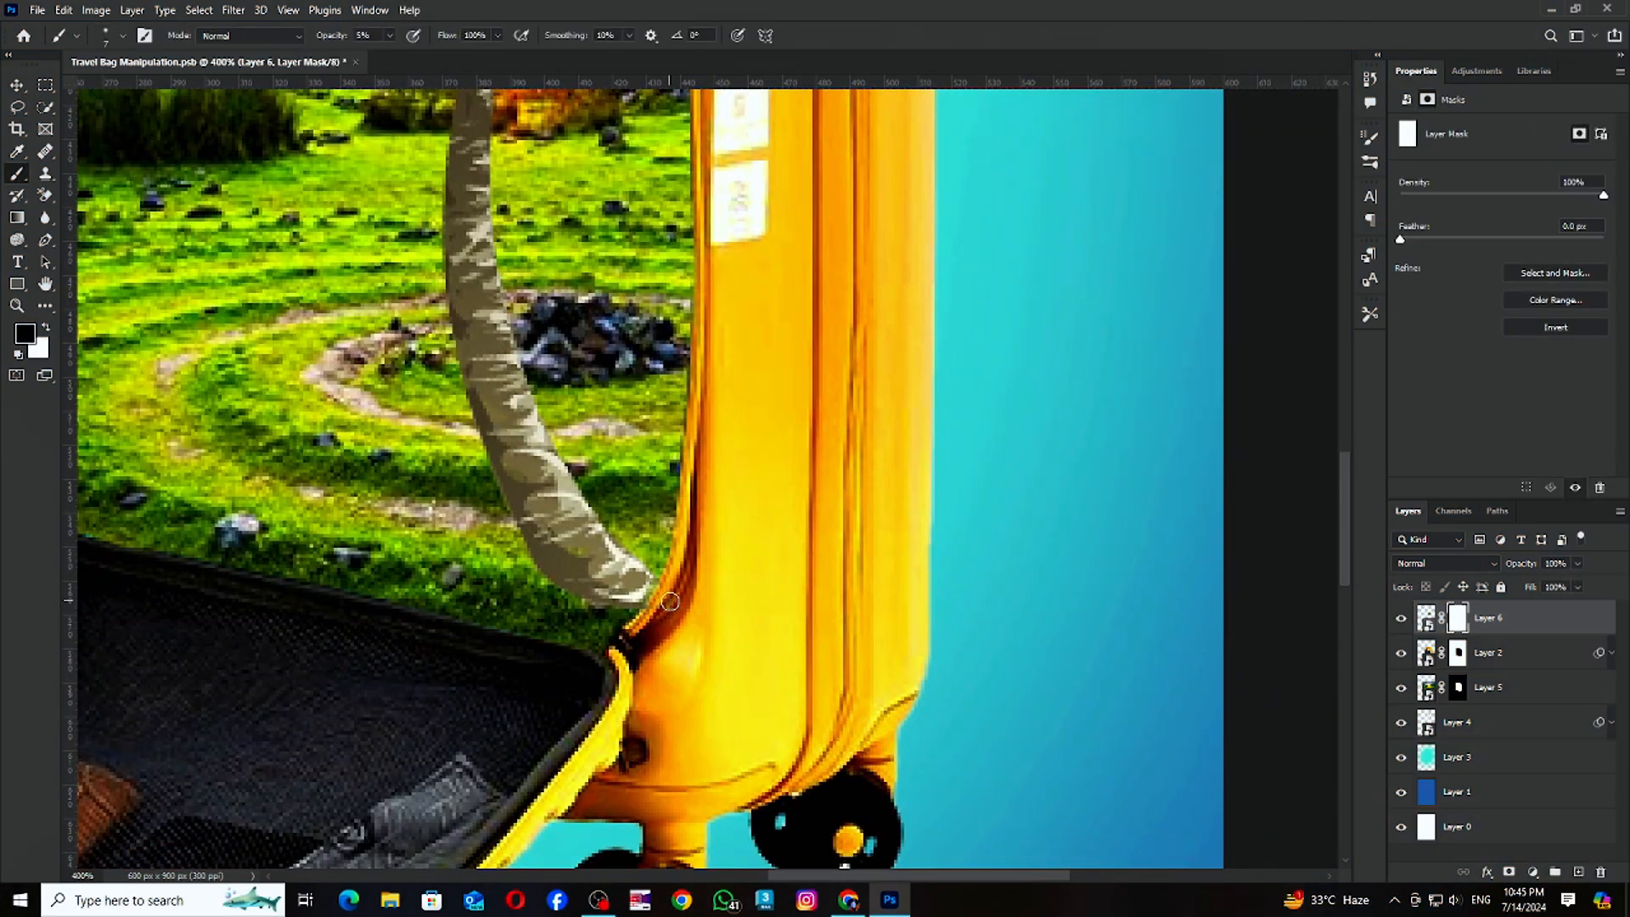
pyautogui.hotkey('ctrl', '-')
pyautogui.hotkey('ctrl', '-')
pyautogui.hotkey('ctrl', '-')
pyautogui.hotkey('ctrl', '-')
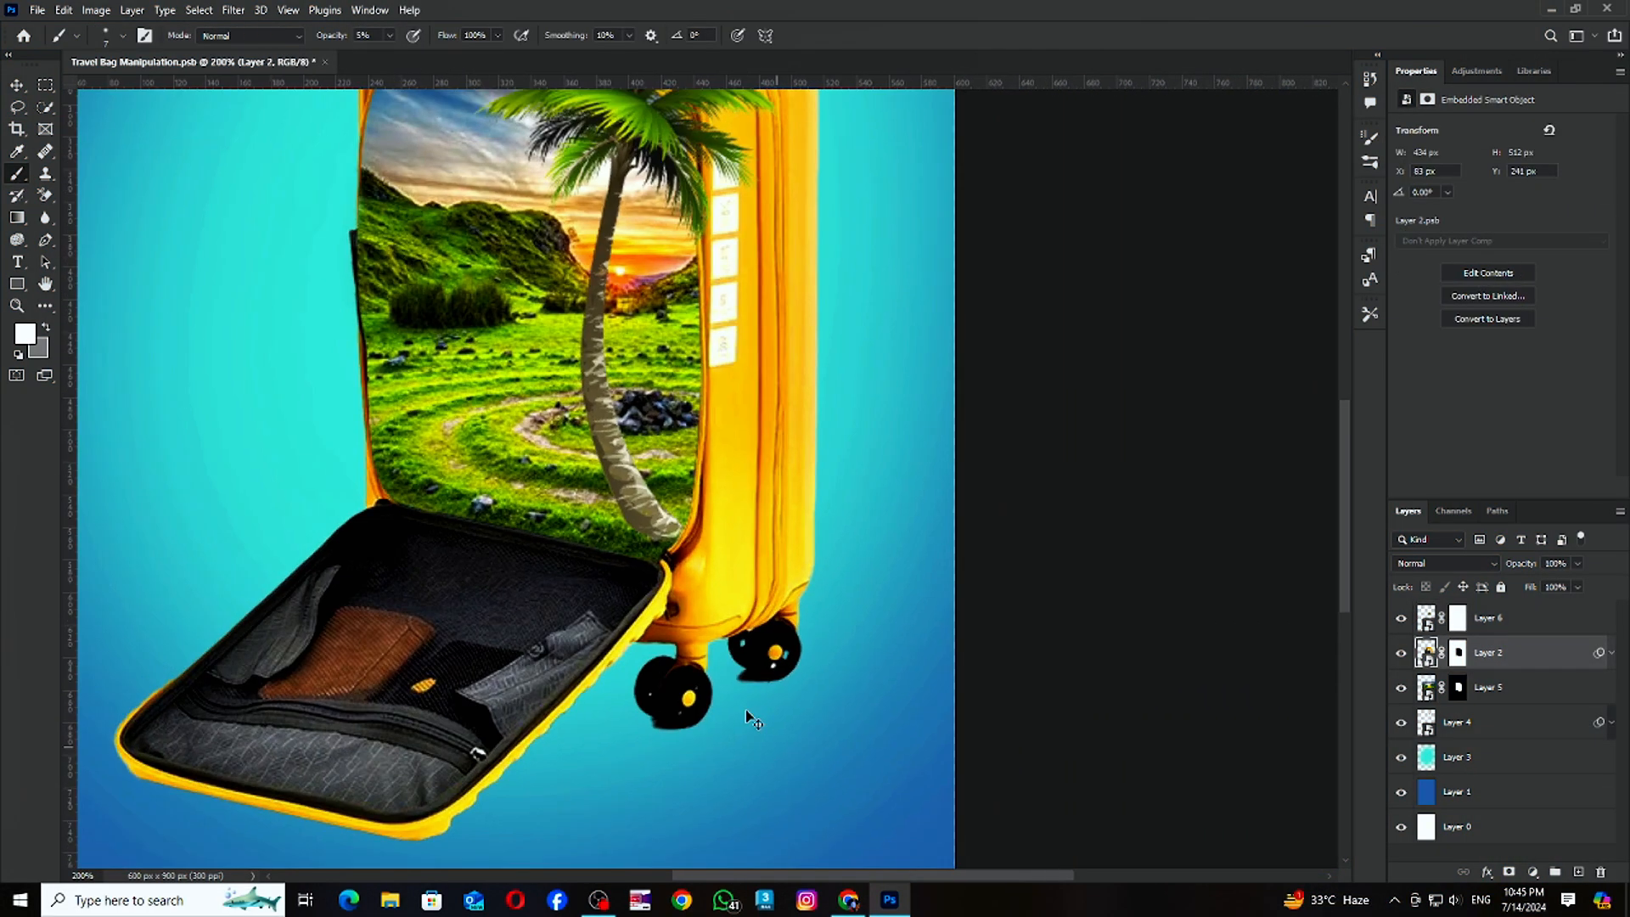
pyautogui.click(1427, 619)
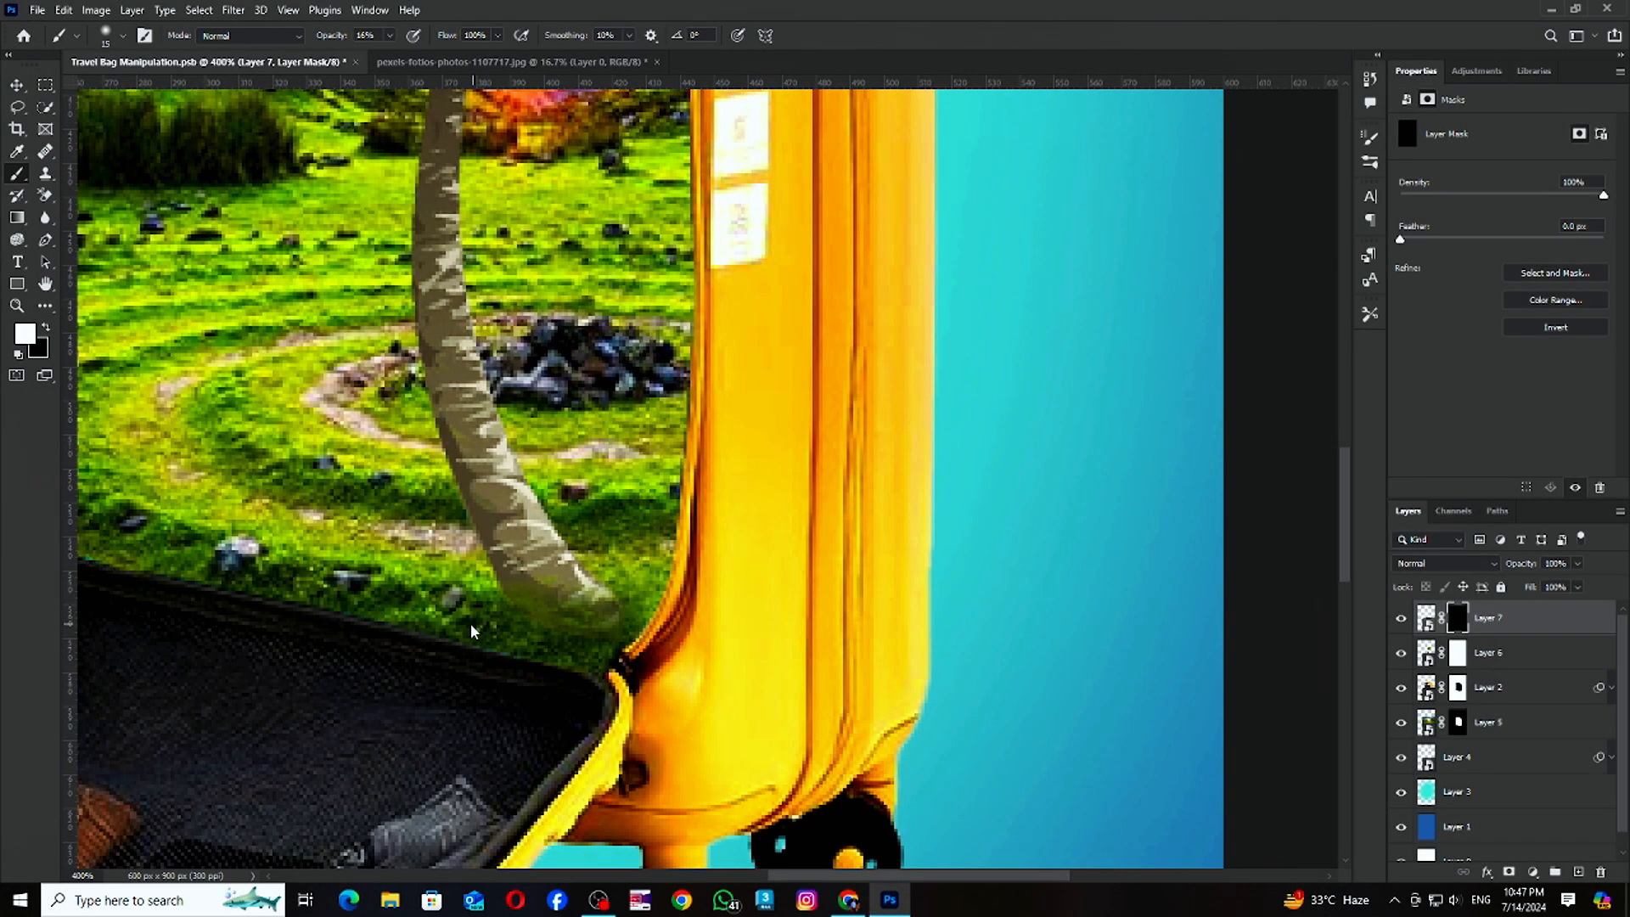
# Paint a soft black shadow around the palm's base on a separate layer and set its blend mode to Soft Light.
pyautogui.hotkey('ctrl', '-')
pyautogui.hotkey('ctrl', '-')
pyautogui.hotkey('ctrl', '-')
pyautogui.press(']')
pyautogui.press(']')
pyautogui.press(']')
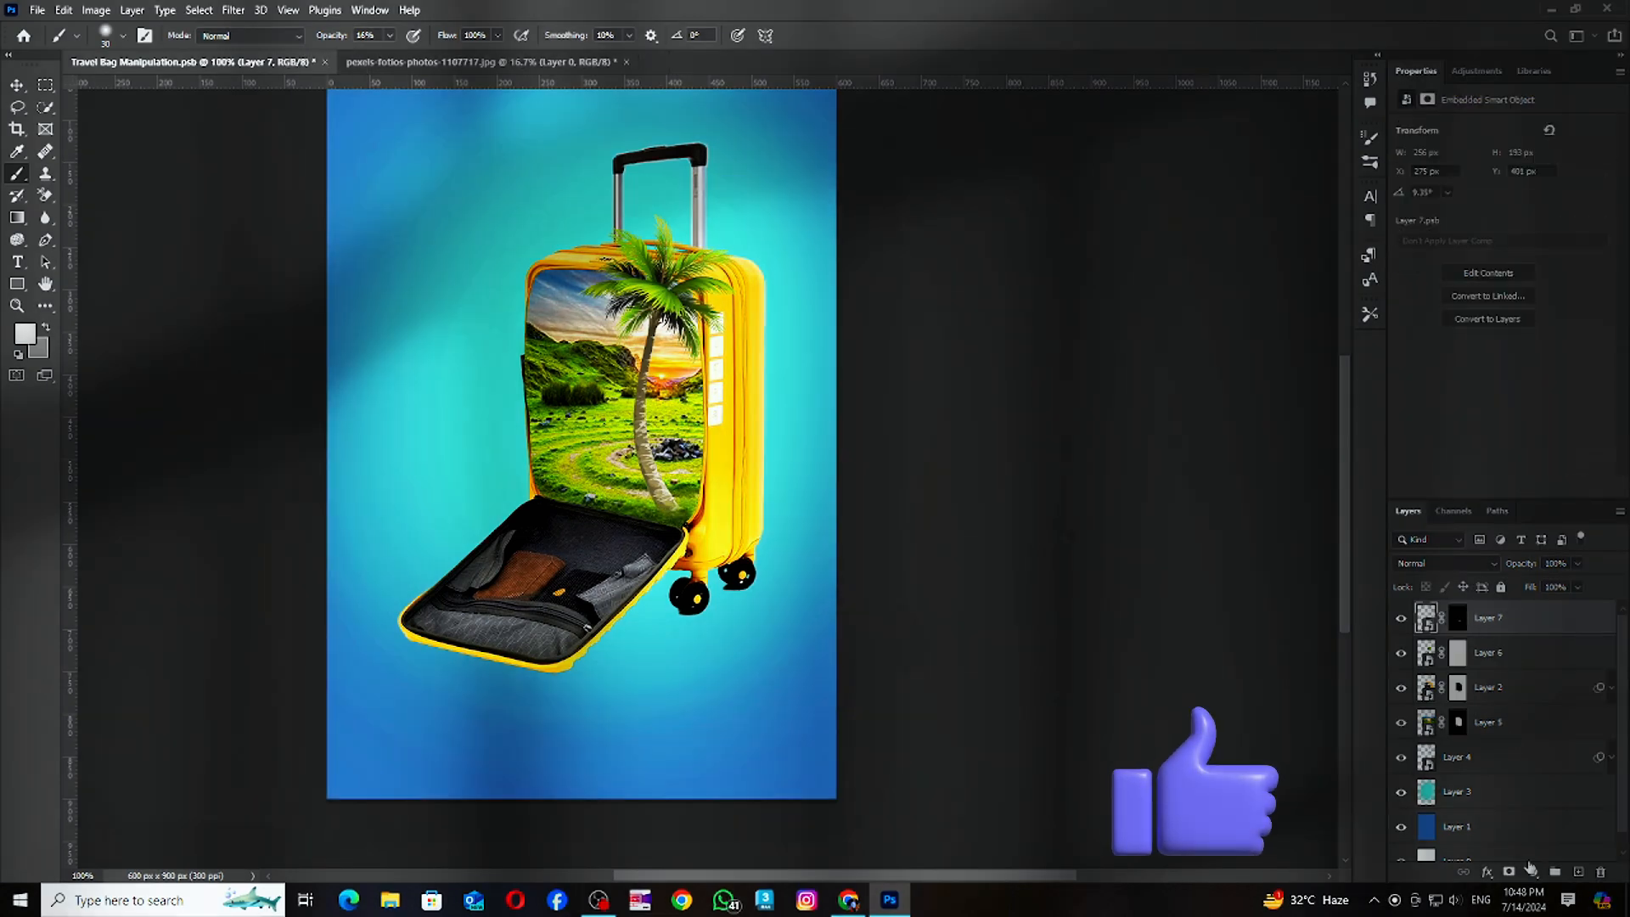
pyautogui.hotkey('ctrl', '+')
pyautogui.hotkey('ctrl', '+')
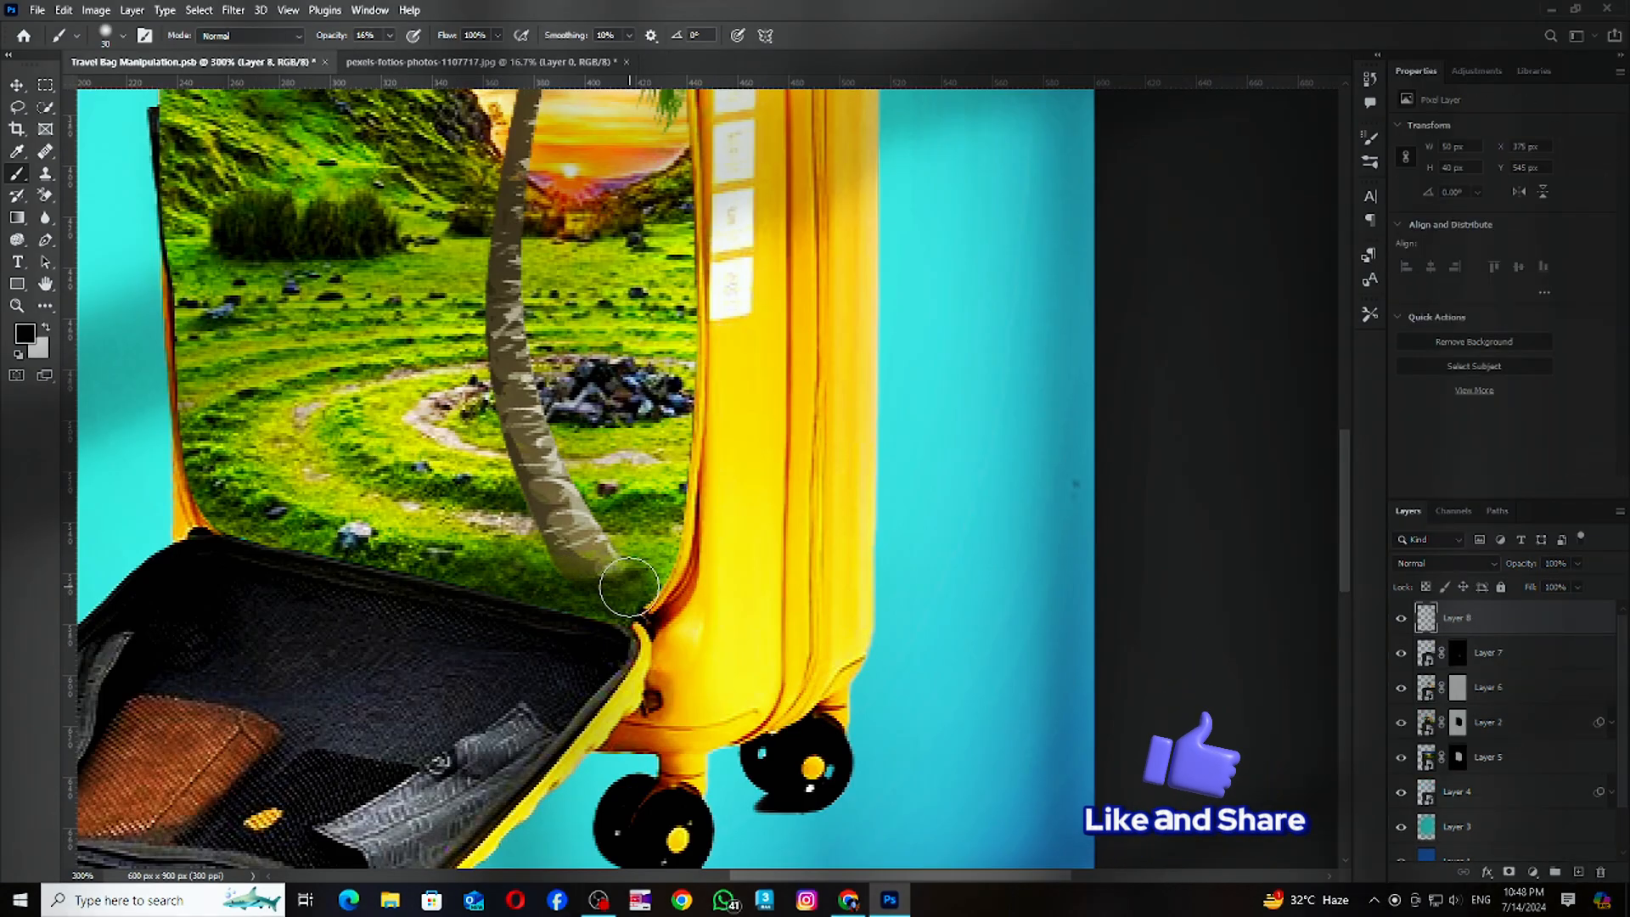
pyautogui.moveTo(613, 609); pyautogui.dragTo(490, 555)
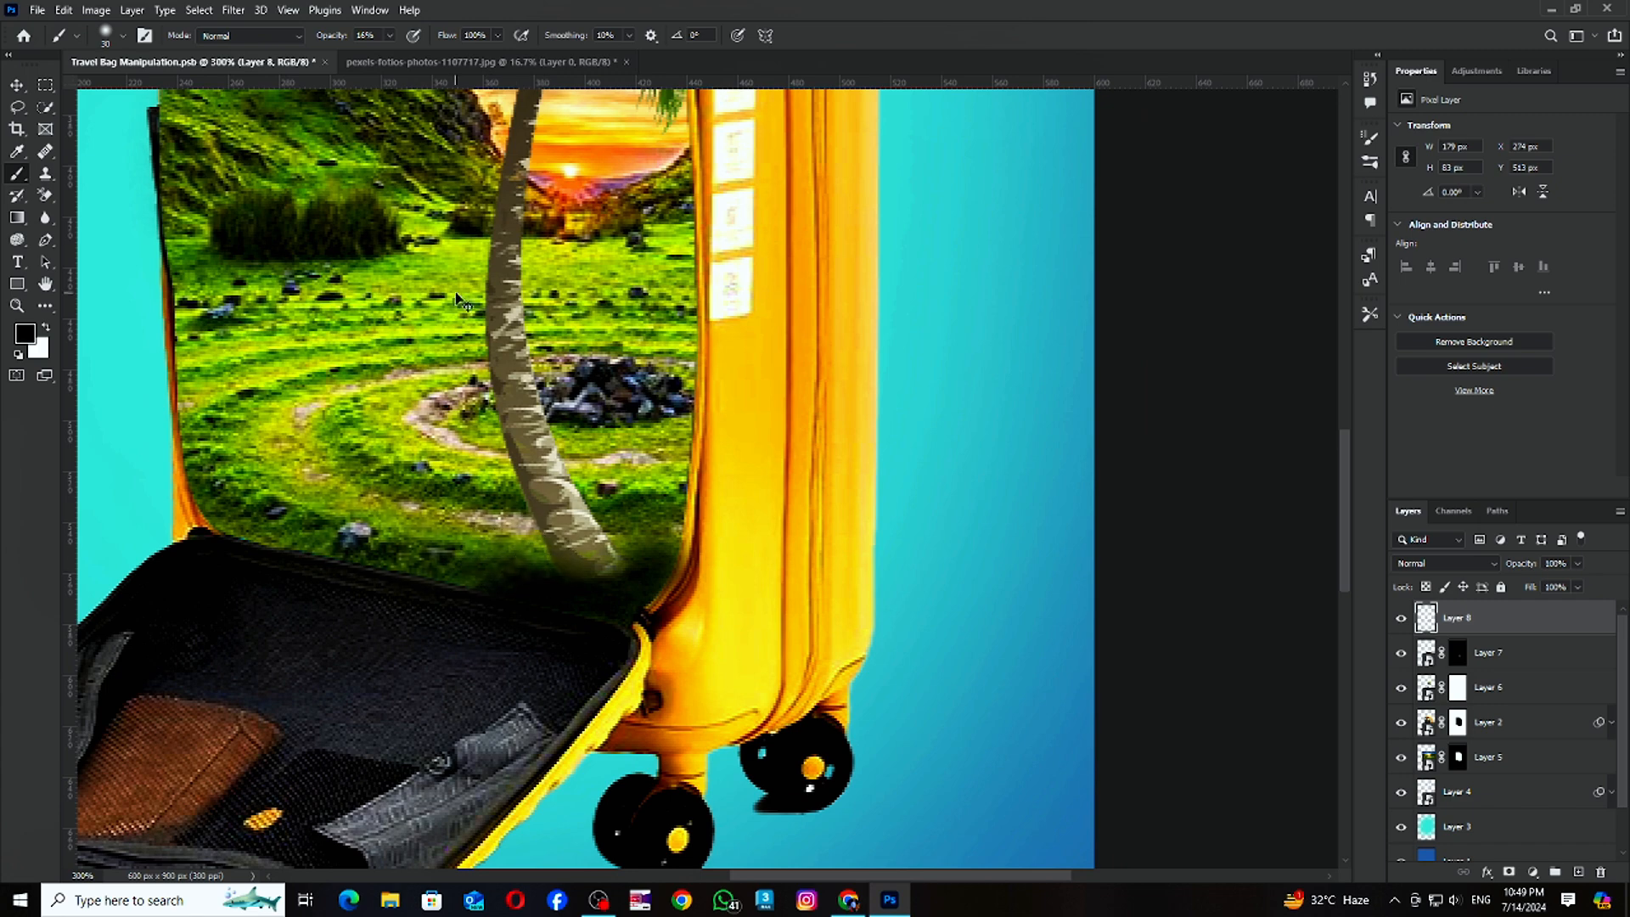
pyautogui.hotkey('ctrl', 'z')
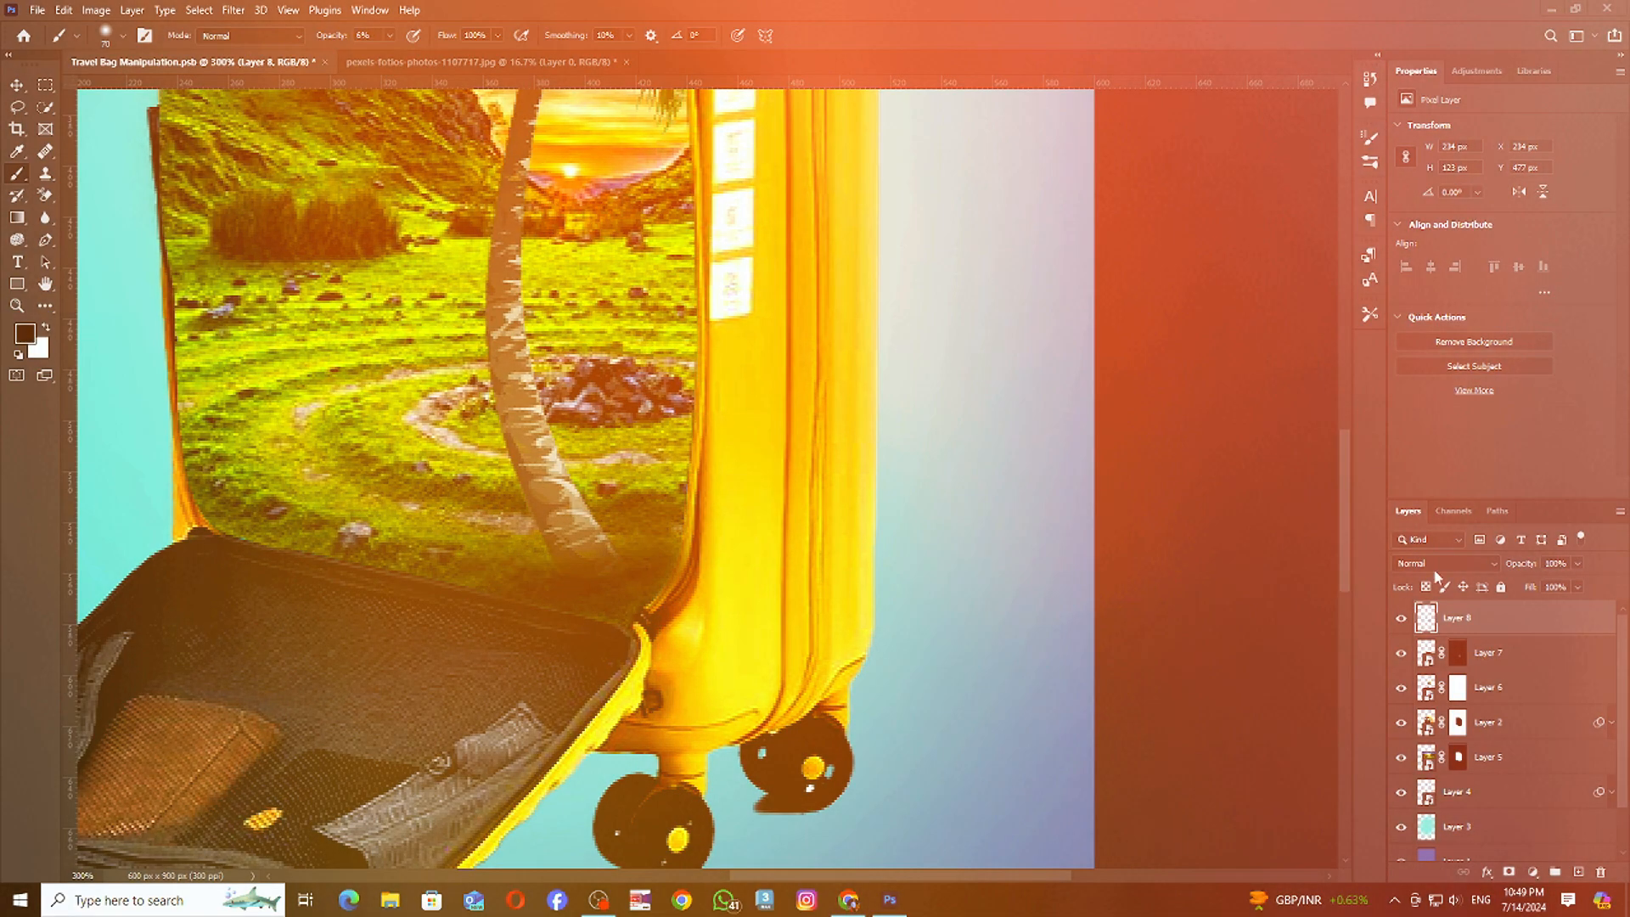
pyautogui.click(1443, 563)
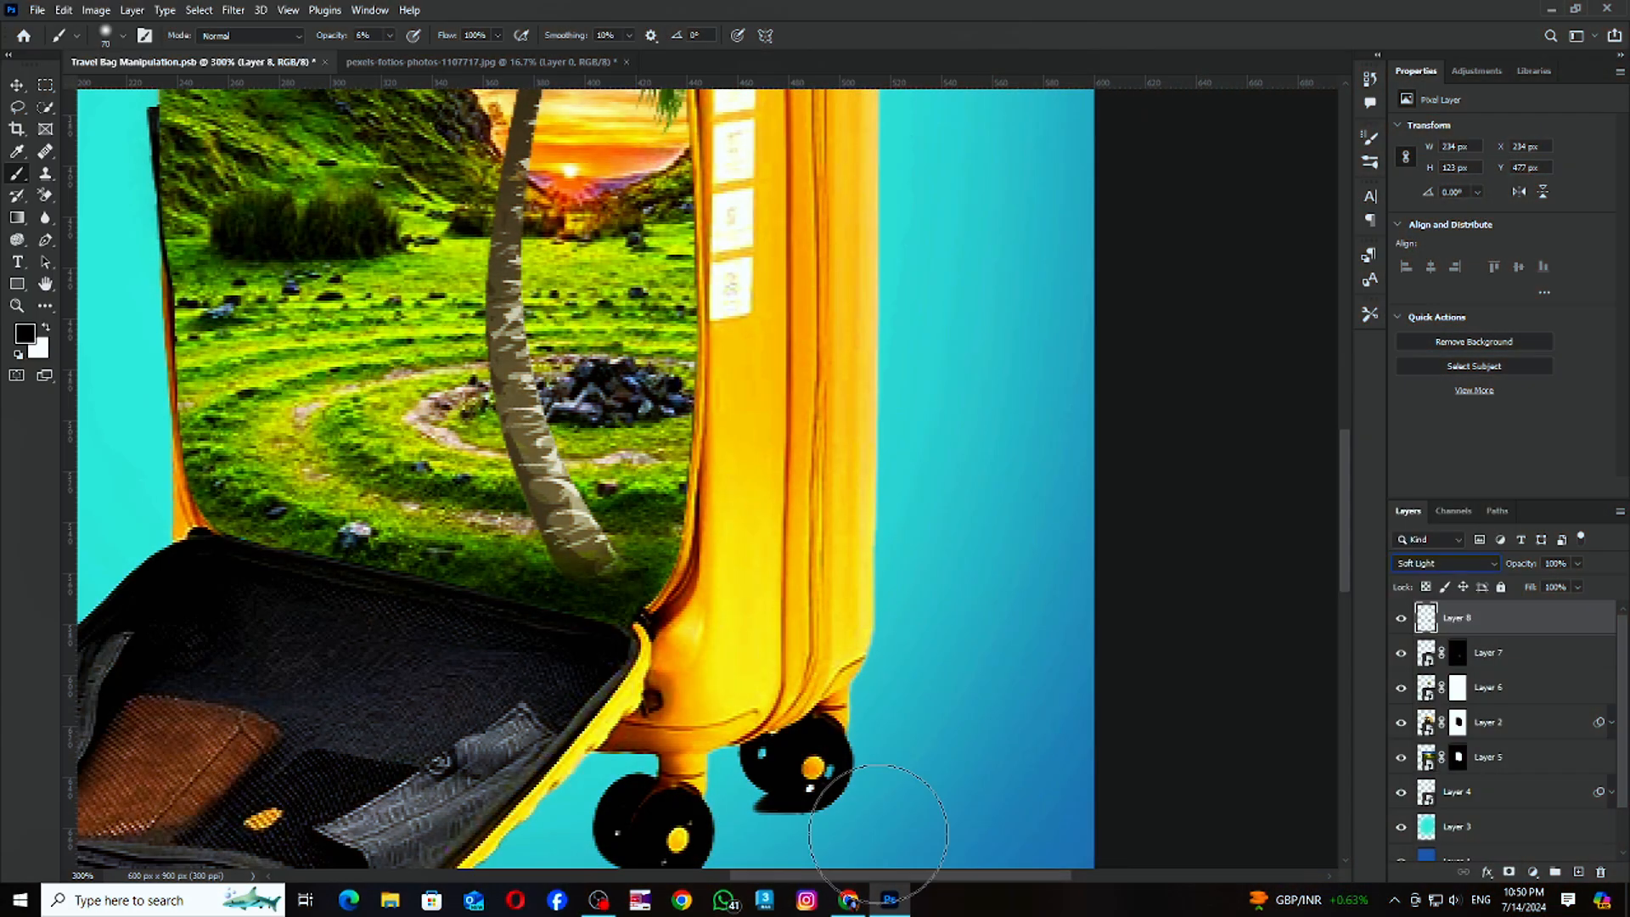
pyautogui.click(1457, 652)
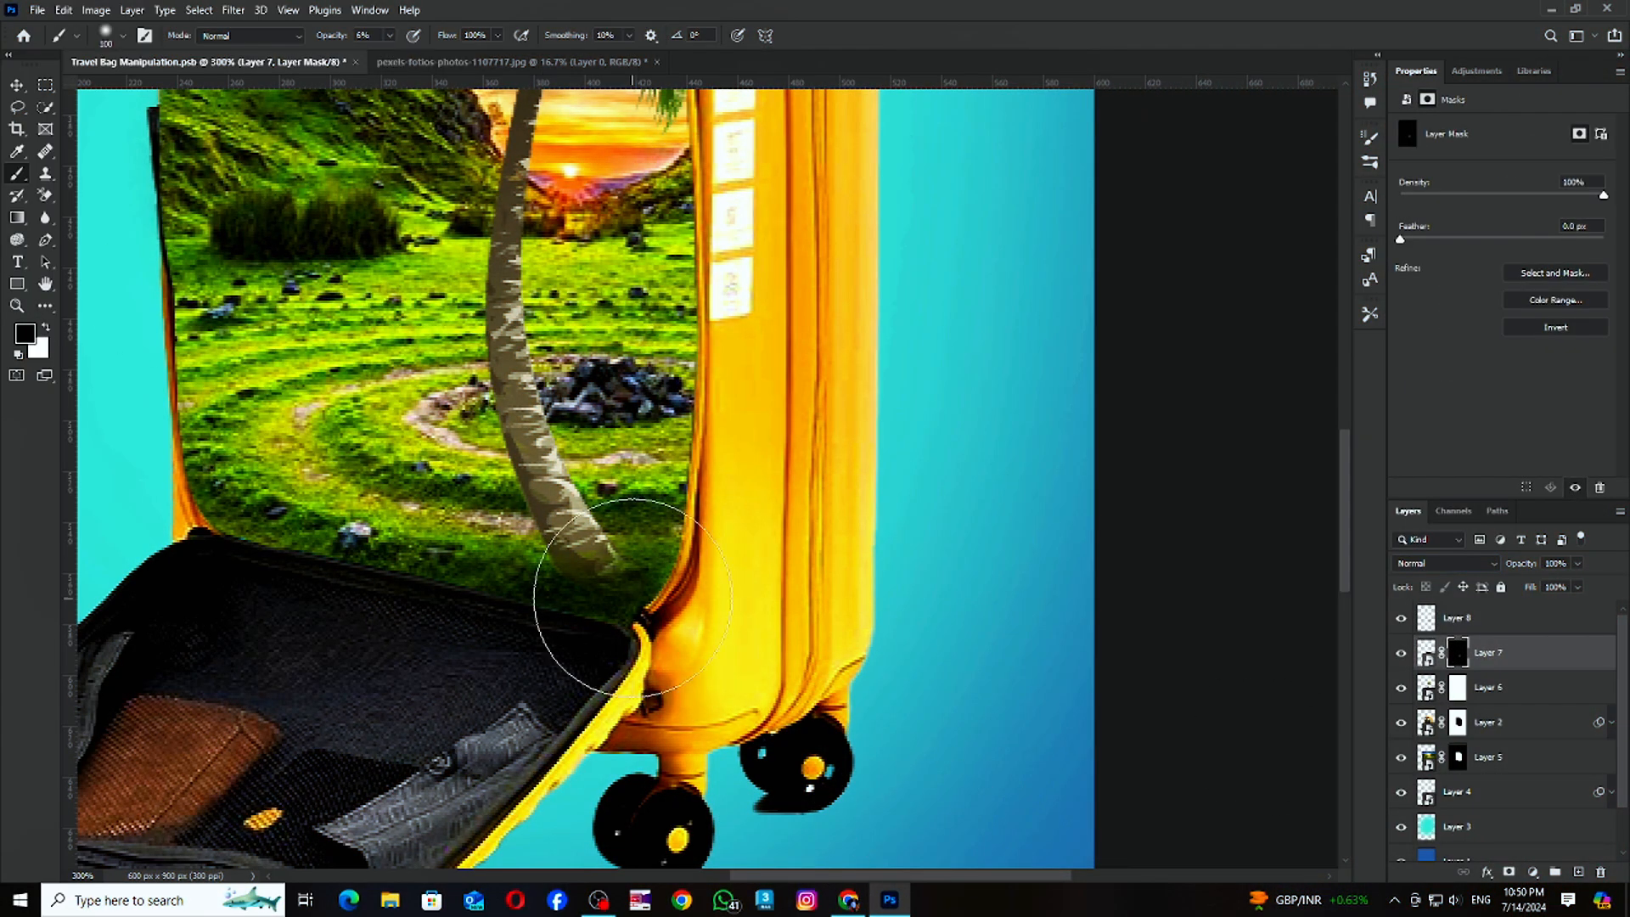
pyautogui.hotkey('ctrl', 't')
pyautogui.rightClick(599, 569)
pyautogui.press('Escape')
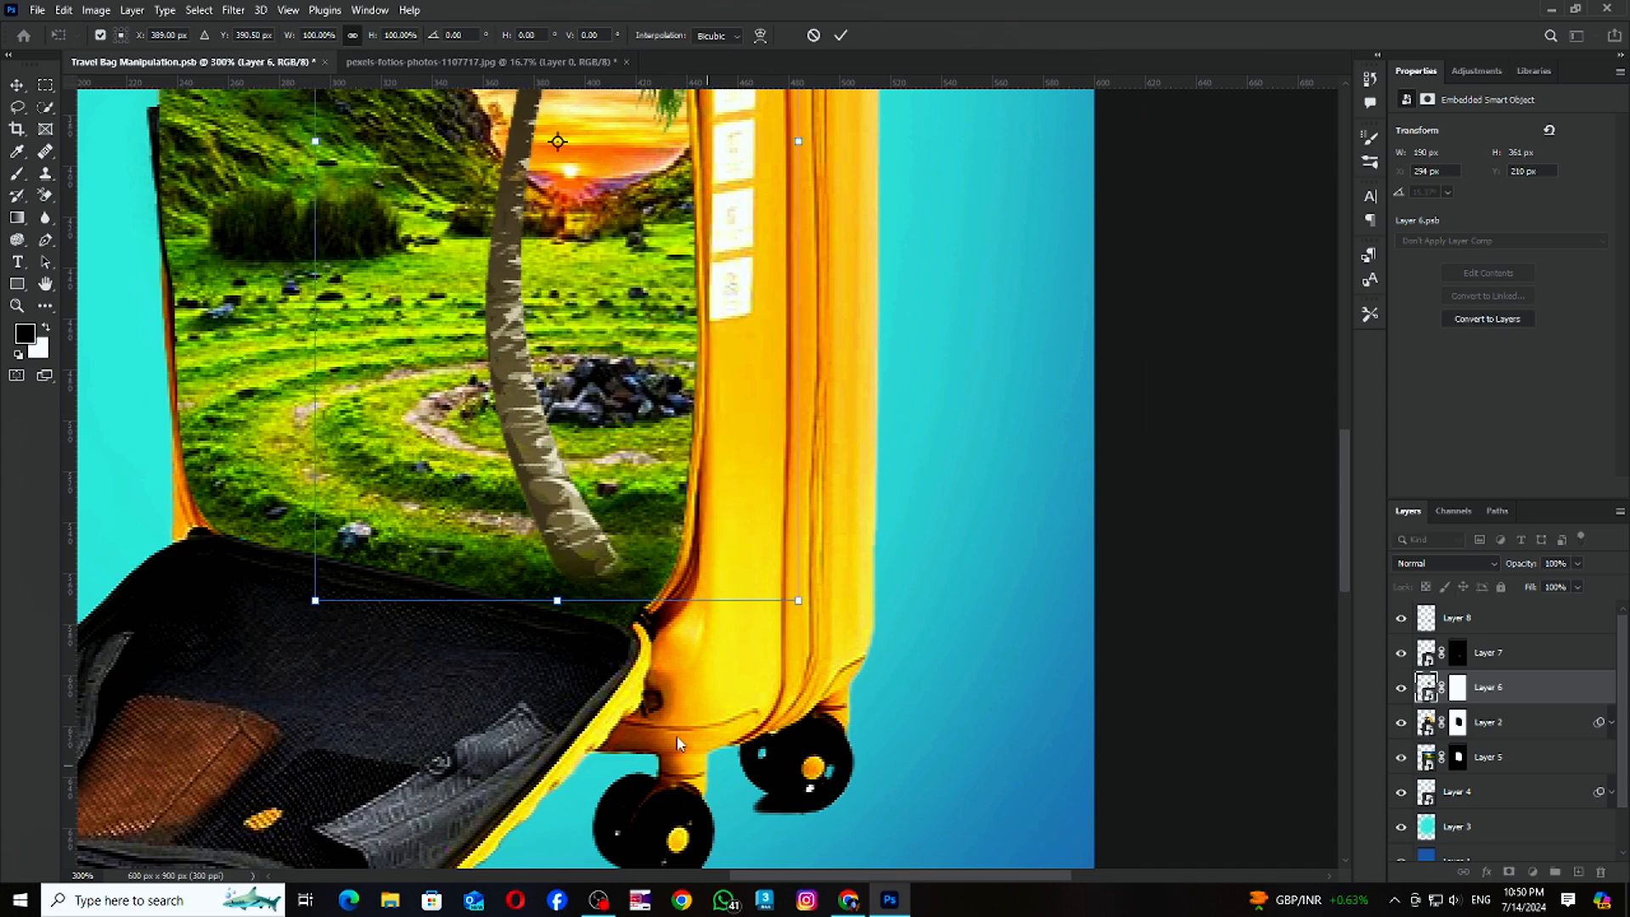
pyautogui.press('Escape')
pyautogui.press('4')
pyautogui.press('6')
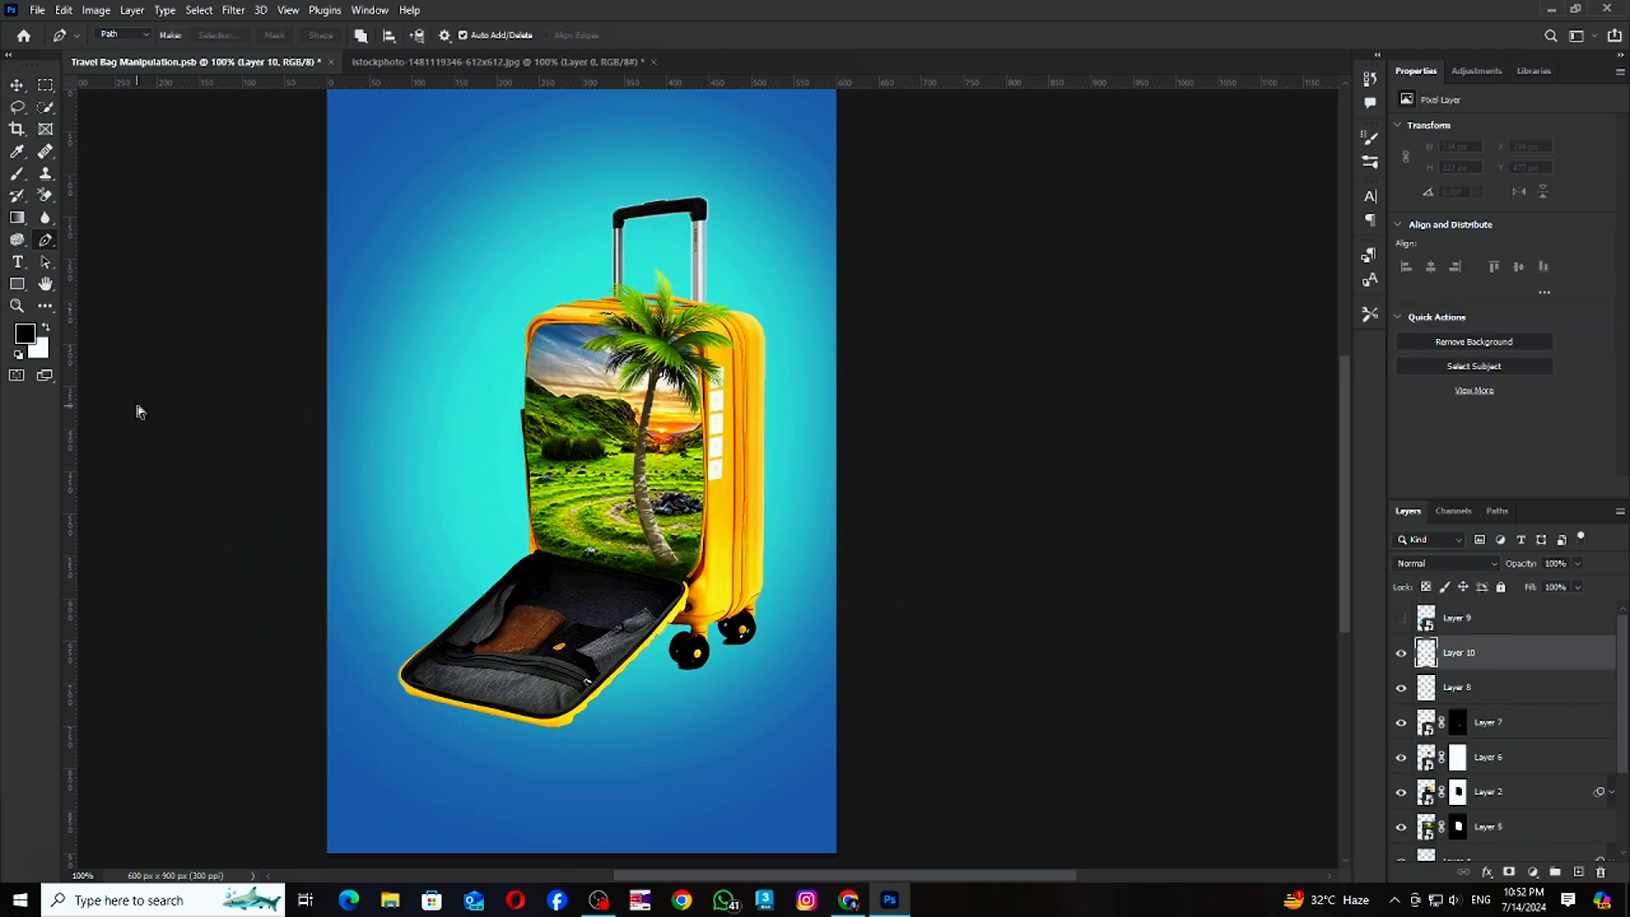
# Trace a Pen path along the hinge edge of the open suitcase lid and around its corner near the wheels.
pyautogui.scroll(3, 542, 642)
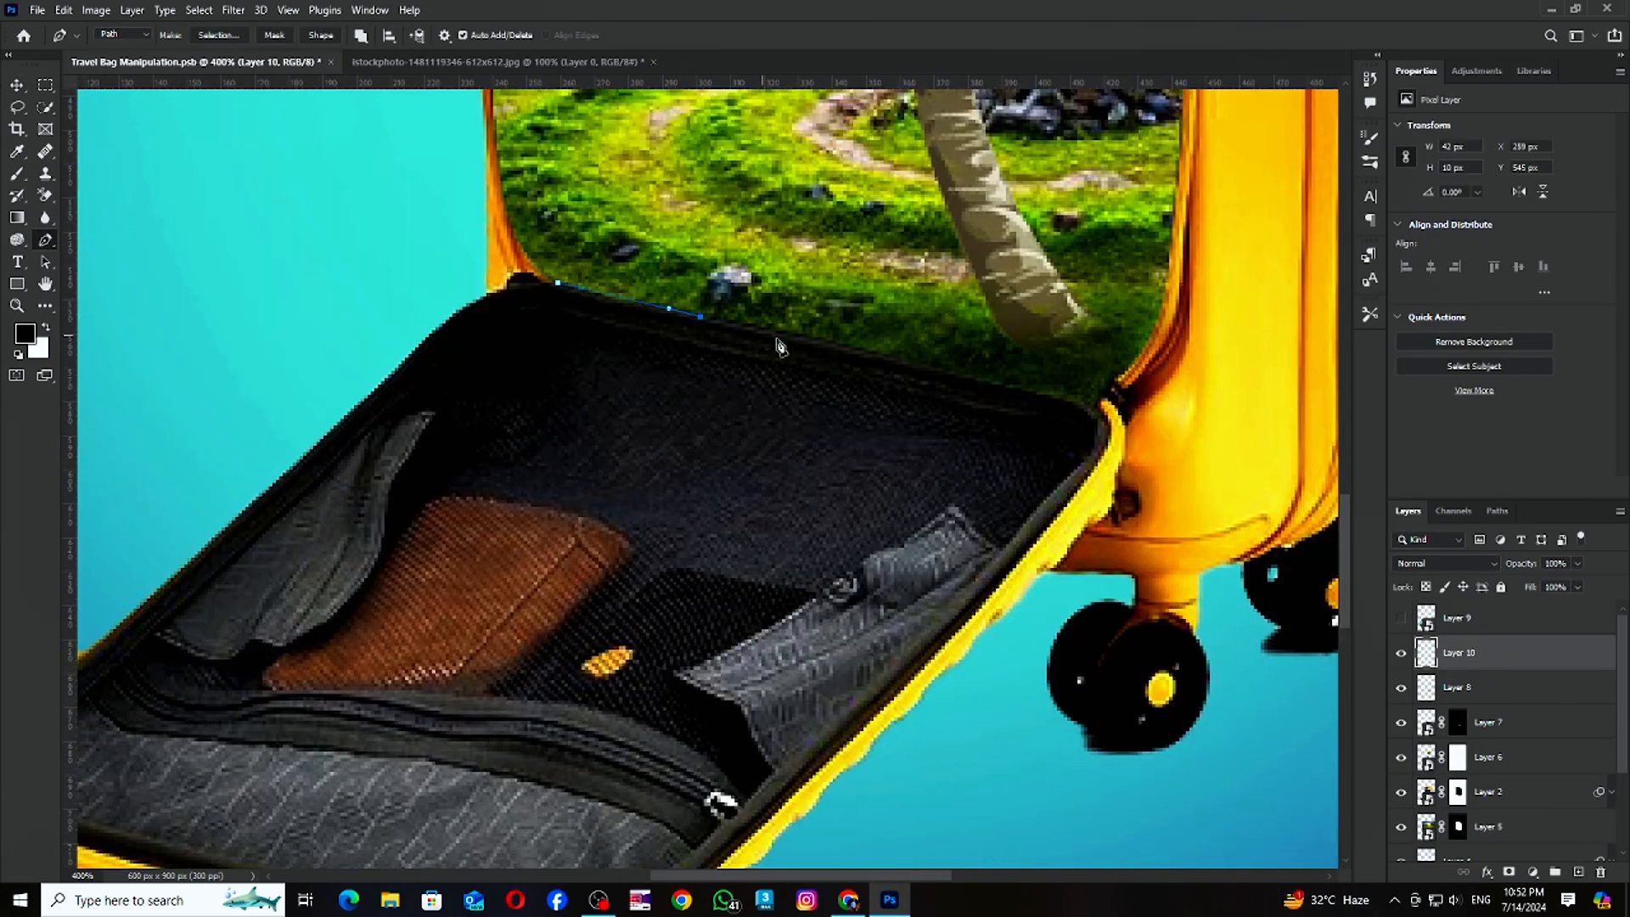
pyautogui.click(866, 351)
pyautogui.moveTo(1036, 387); pyautogui.dragTo(1064, 396)
pyautogui.moveTo(1077, 487); pyautogui.dragTo(1029, 532)
pyautogui.click(1021, 562)
pyautogui.click(979, 609)
pyautogui.scroll(-1, 955, 584)
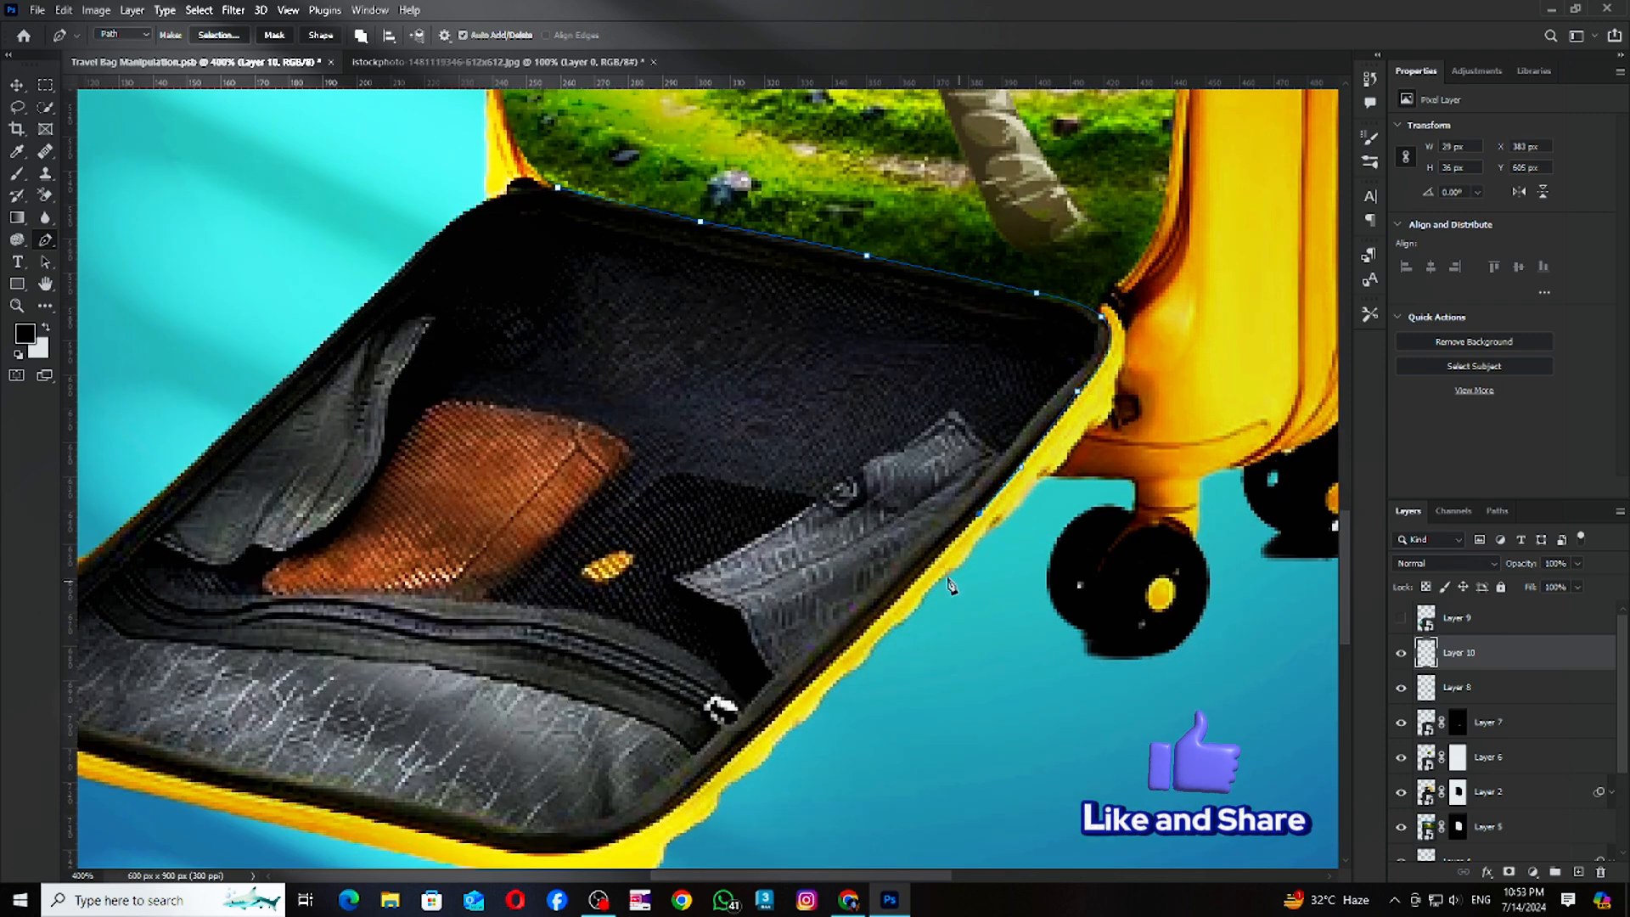
# Continue the Pen path down the lid's wheel-side rim and around the front corner inside the yellow border.
pyautogui.click(744, 749)
pyautogui.moveTo(857, 687); pyautogui.dragTo(1091, 369)
pyautogui.moveTo(876, 512); pyautogui.dragTo(833, 538)
pyautogui.keyDown('alt'); pyautogui.click(875, 511); pyautogui.keyUp('alt')
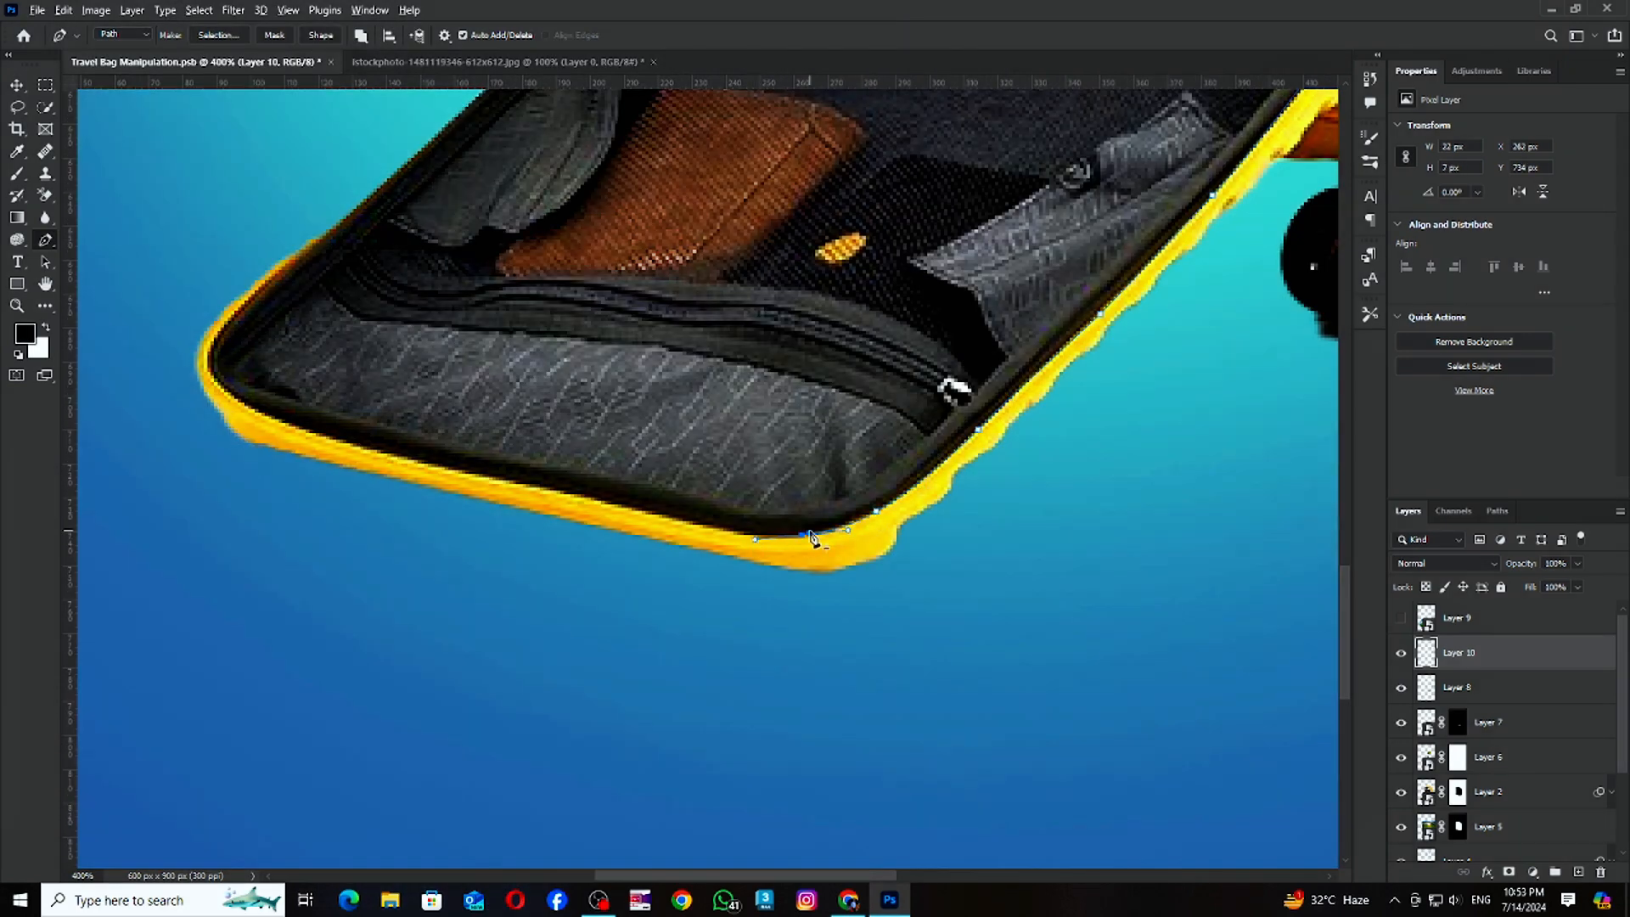
pyautogui.moveTo(425, 468); pyautogui.dragTo(723, 637)
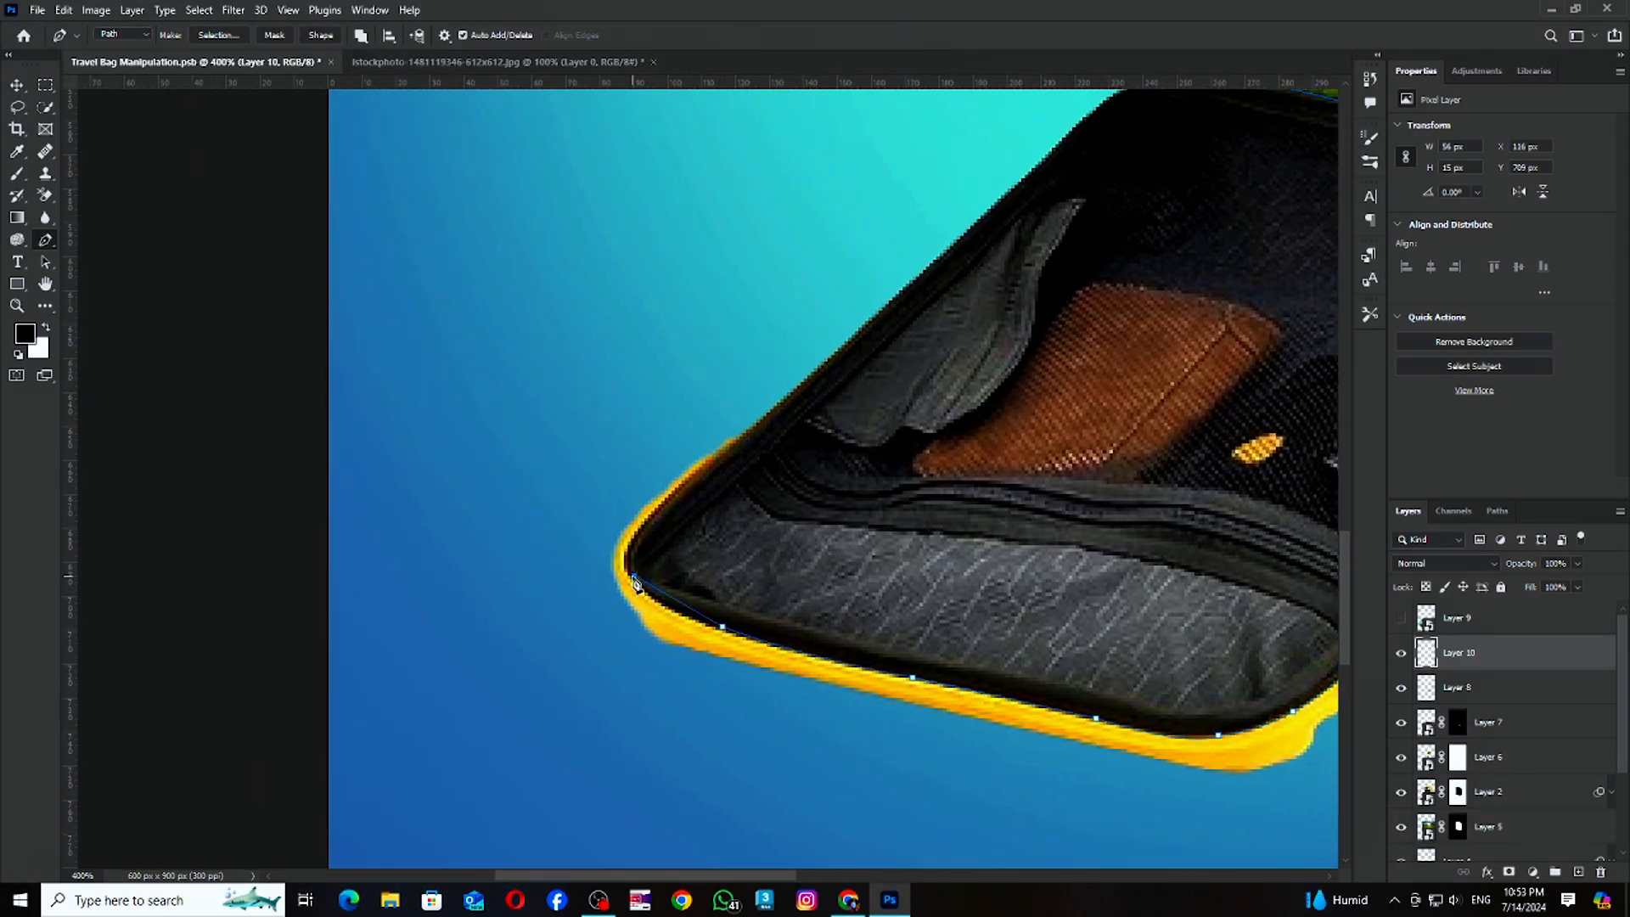
# Complete the Pen path up the lid's far side to the hinge and turn the outline into a selection.
pyautogui.keyDown('alt'); pyautogui.click(742, 438); pyautogui.keyUp('alt')
pyautogui.click(834, 355)
pyautogui.moveTo(1004, 411); pyautogui.dragTo(606, 654)
pyautogui.click(526, 513)
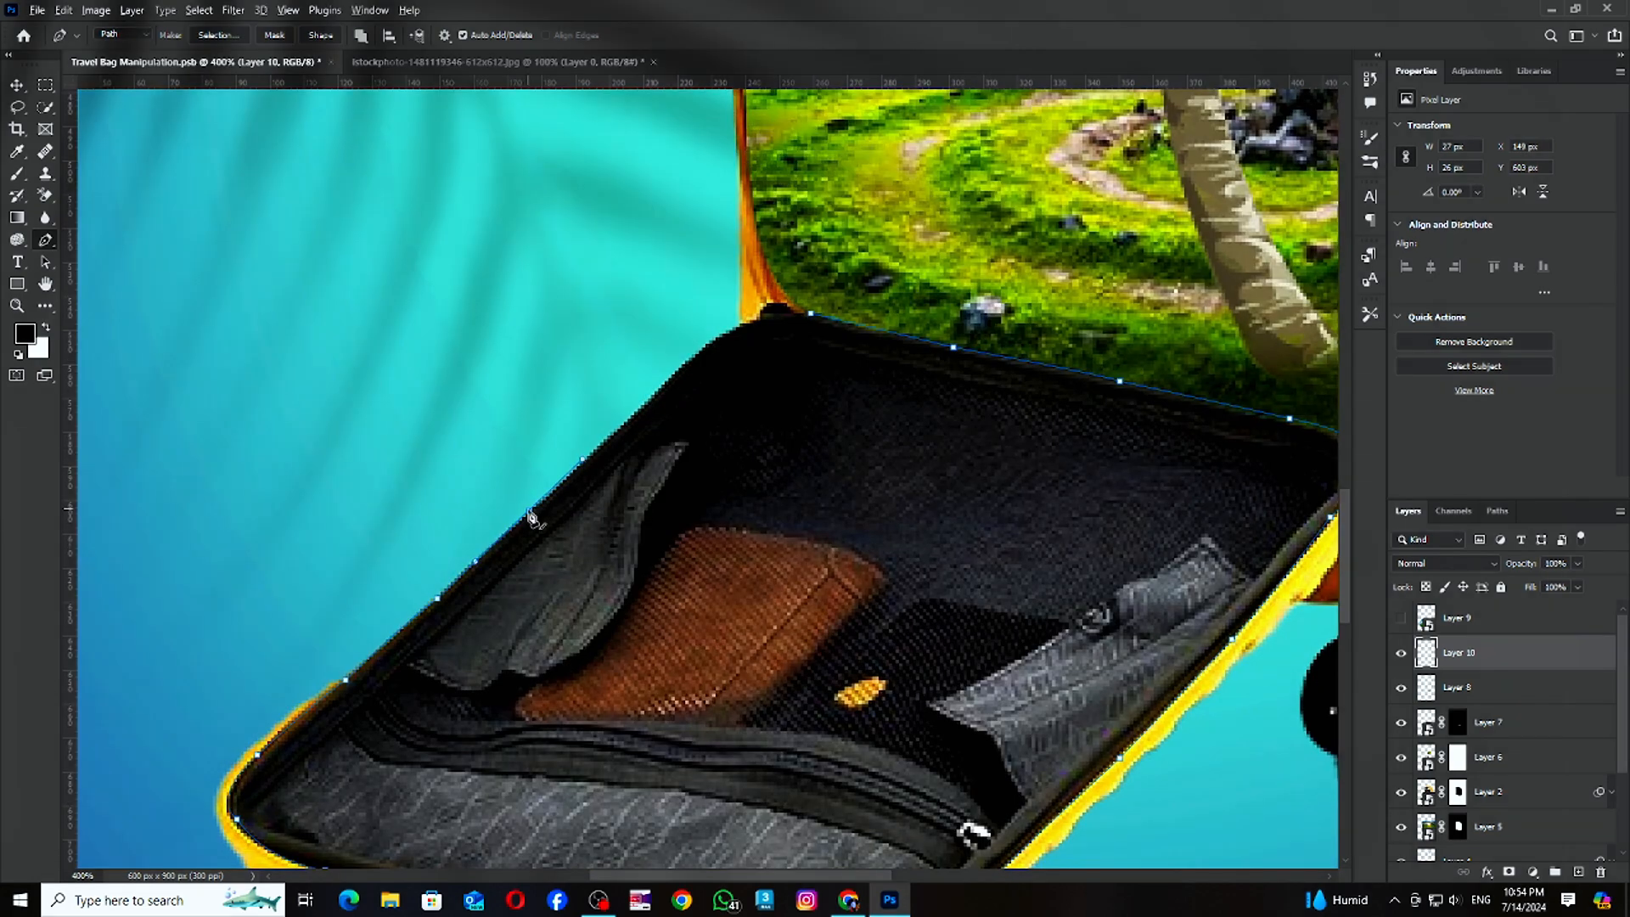
pyautogui.moveTo(609, 436); pyautogui.dragTo(651, 397)
pyautogui.keyDown('alt'); pyautogui.click(610, 436); pyautogui.keyUp('alt')
pyautogui.click(694, 363)
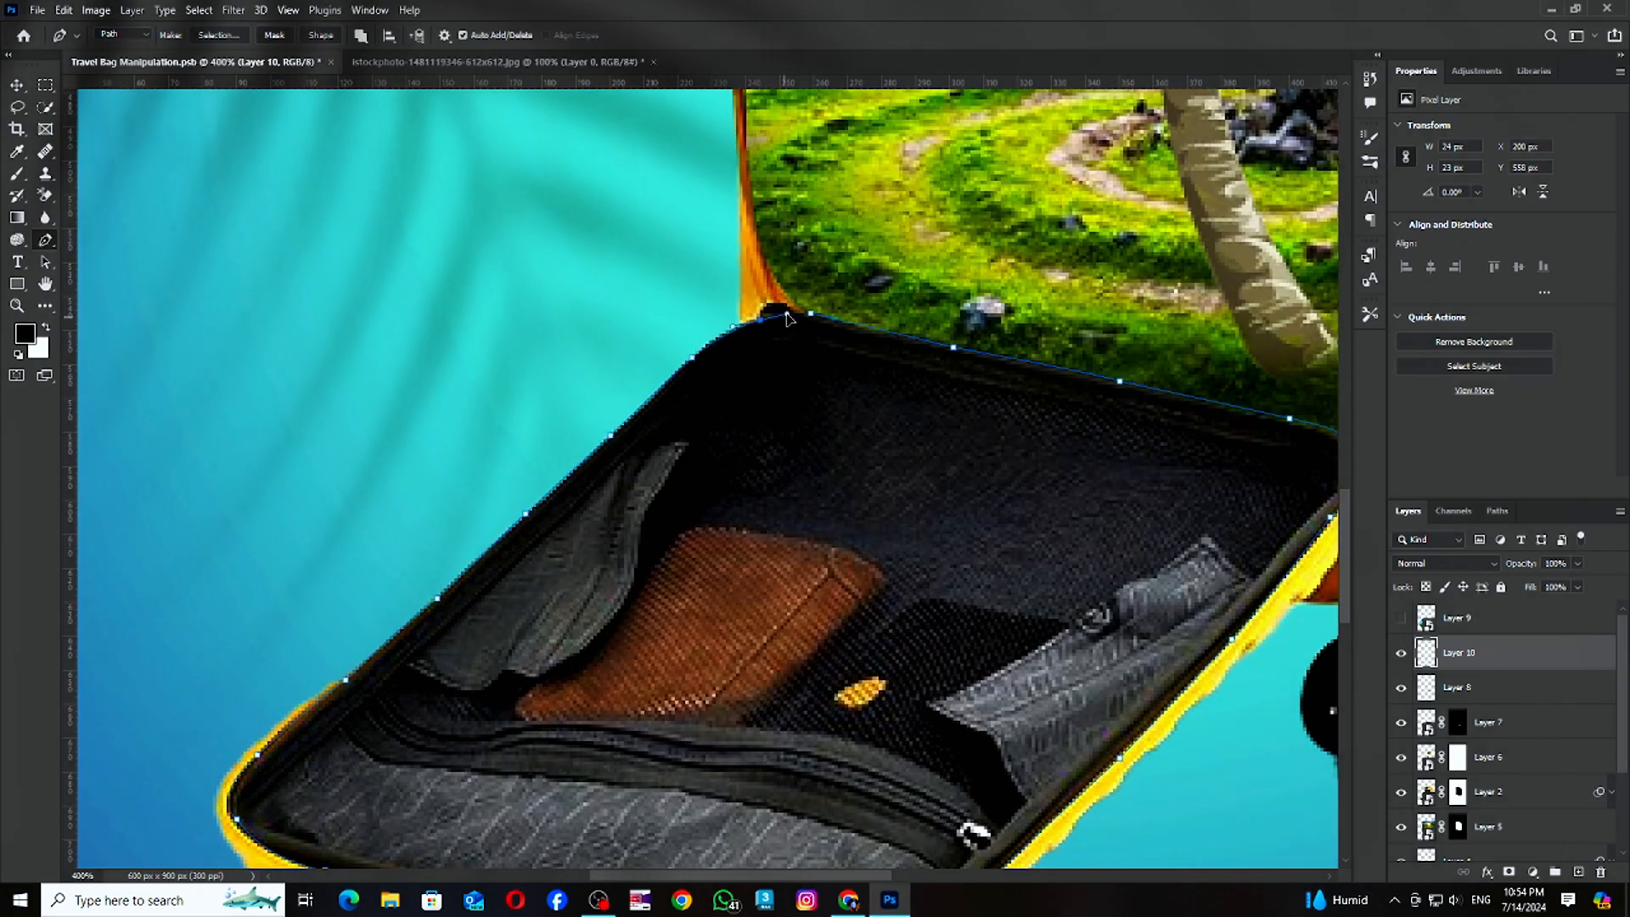
pyautogui.hotkey('ctrl', 'Return')
# Show the green hillside picture over the open suitcase lid and pick its layer.
pyautogui.click(1401, 619)
pyautogui.hotkey('ctrl', '-')
pyautogui.hotkey('ctrl', '-')
pyautogui.hotkey('ctrl', '-')
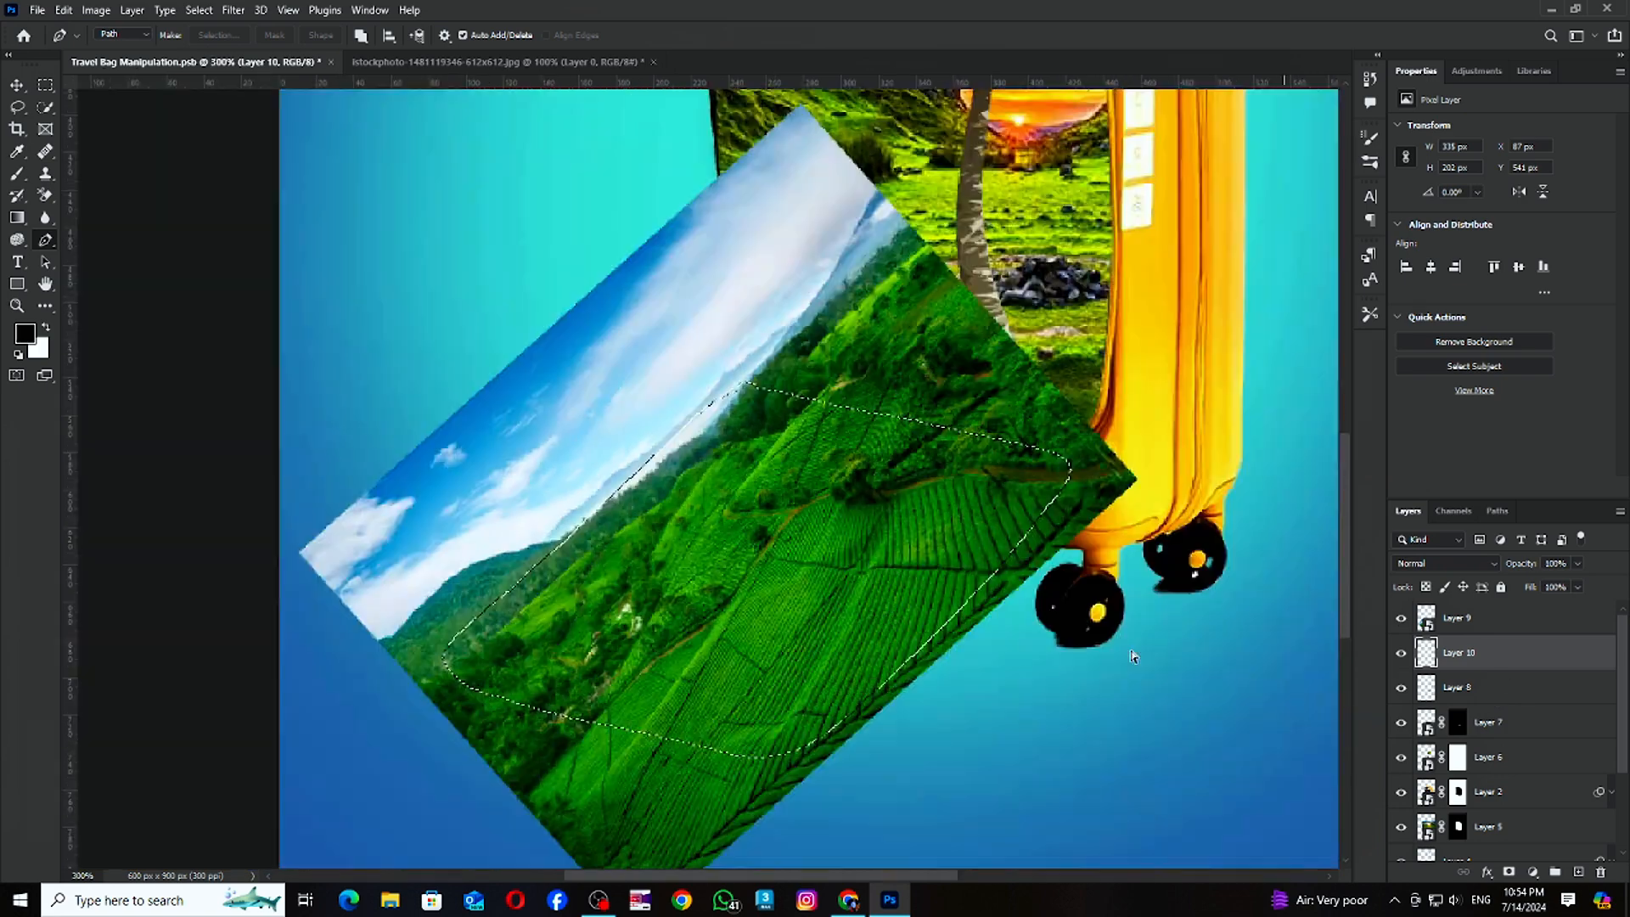
pyautogui.moveTo(1142, 656); pyautogui.dragTo(880, 729)
pyautogui.press('v')
pyautogui.click(1476, 620)
pyautogui.click(1477, 645)
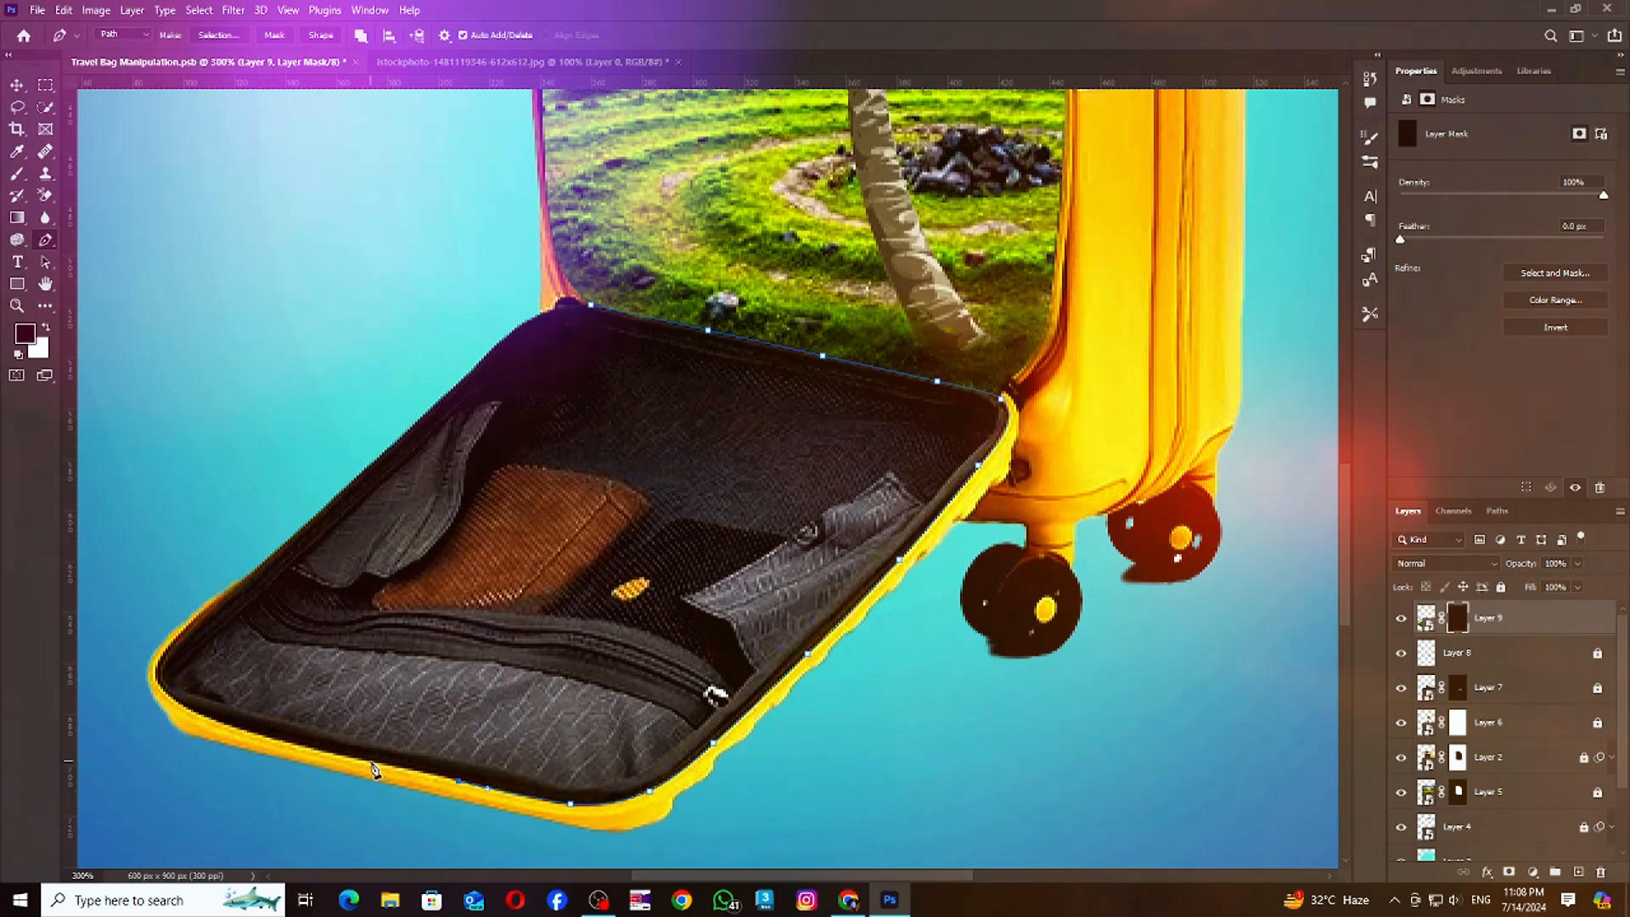
# Finish the Pen path around the open lid's interior and make a selection from it.
pyautogui.click(372, 761)
pyautogui.click(280, 740)
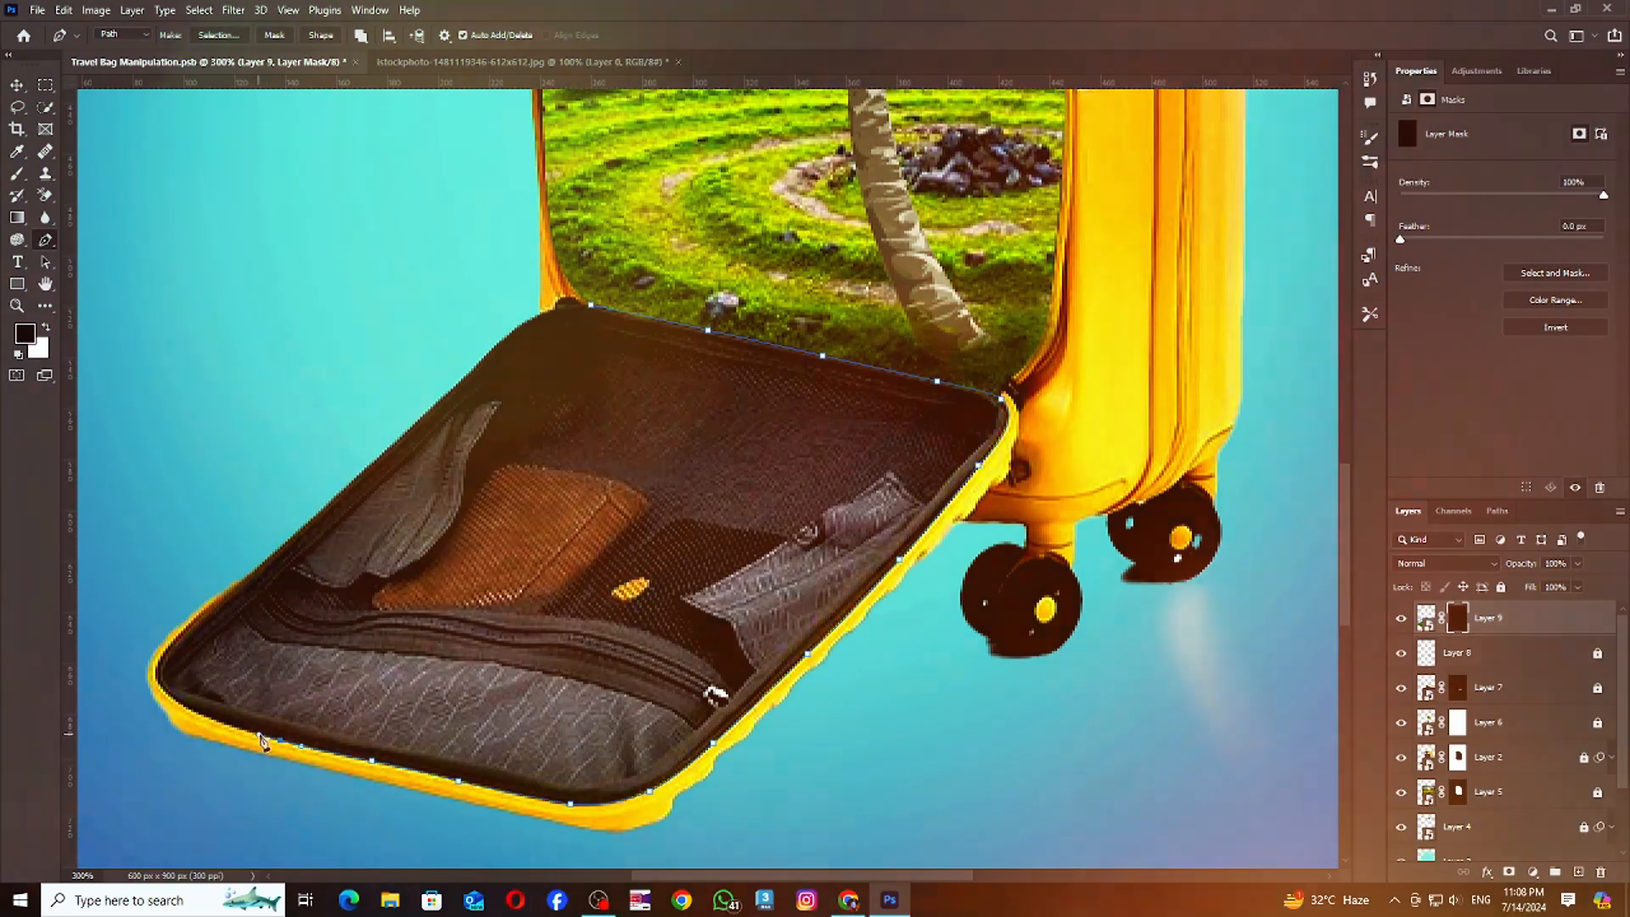
pyautogui.click(233, 726)
pyautogui.click(206, 717)
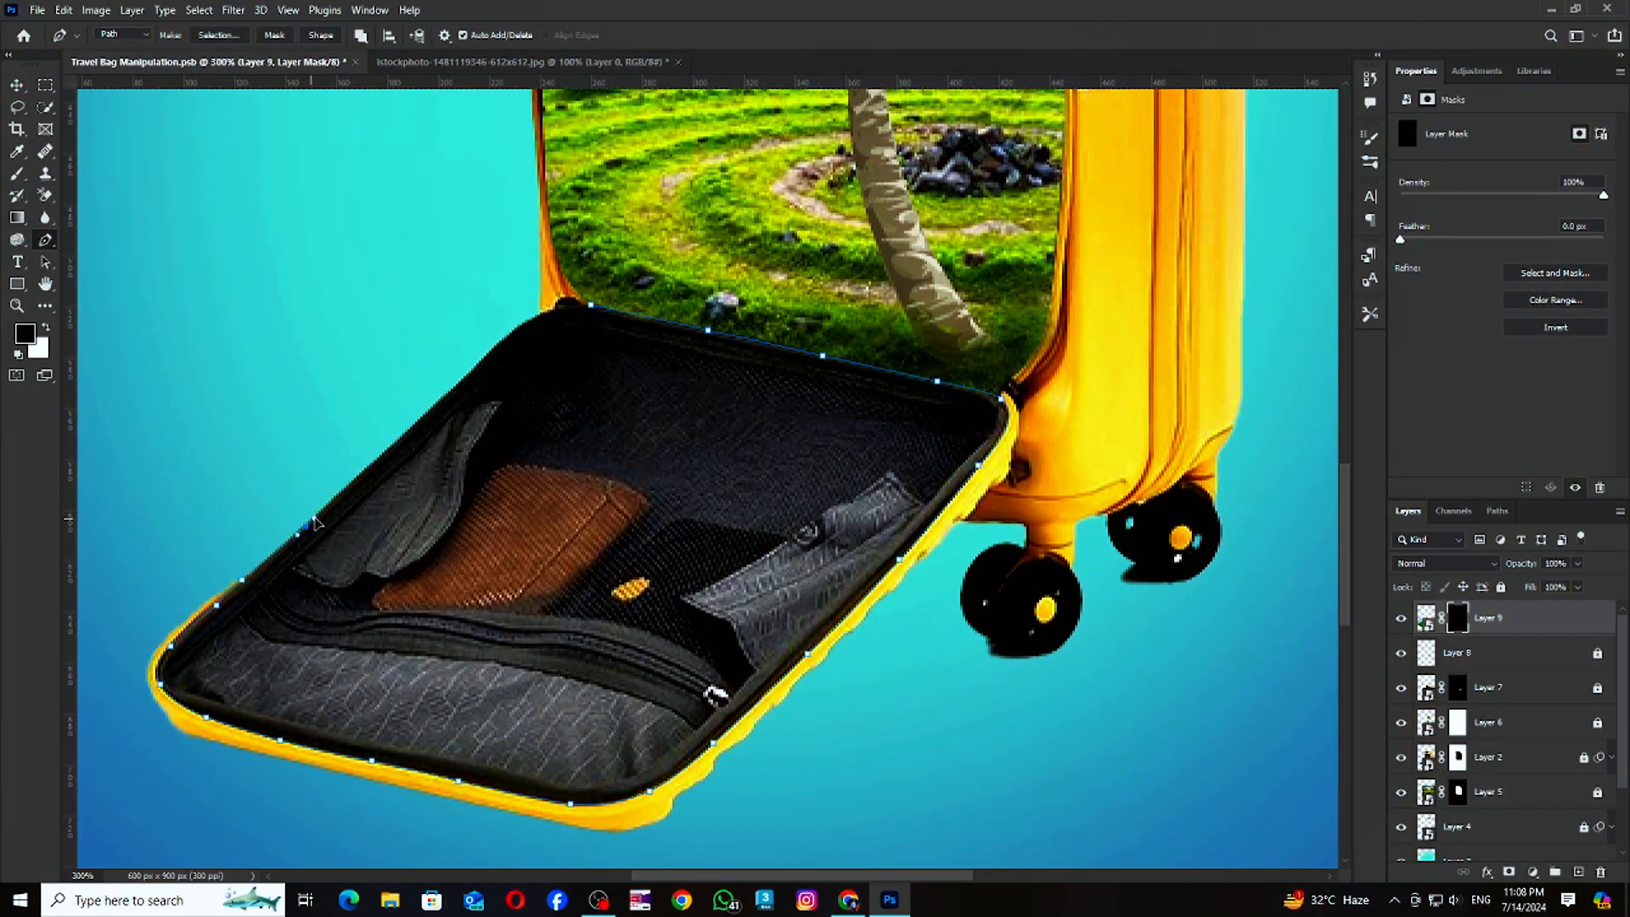
pyautogui.rightClick(590, 314)
pyautogui.click(648, 386)
pyautogui.press('Return')
# Paint white on the hillside layer's mask within the selection to reveal the green fields on the open lid.
pyautogui.click(45, 327)
pyautogui.press('b')
pyautogui.moveTo(374, 530)
pyautogui.mouseDown()
pyautogui.moveTo(502, 371)
pyautogui.moveTo(405, 723)
pyautogui.moveTo(849, 509)
pyautogui.moveTo(459, 749)
pyautogui.mouseUp()
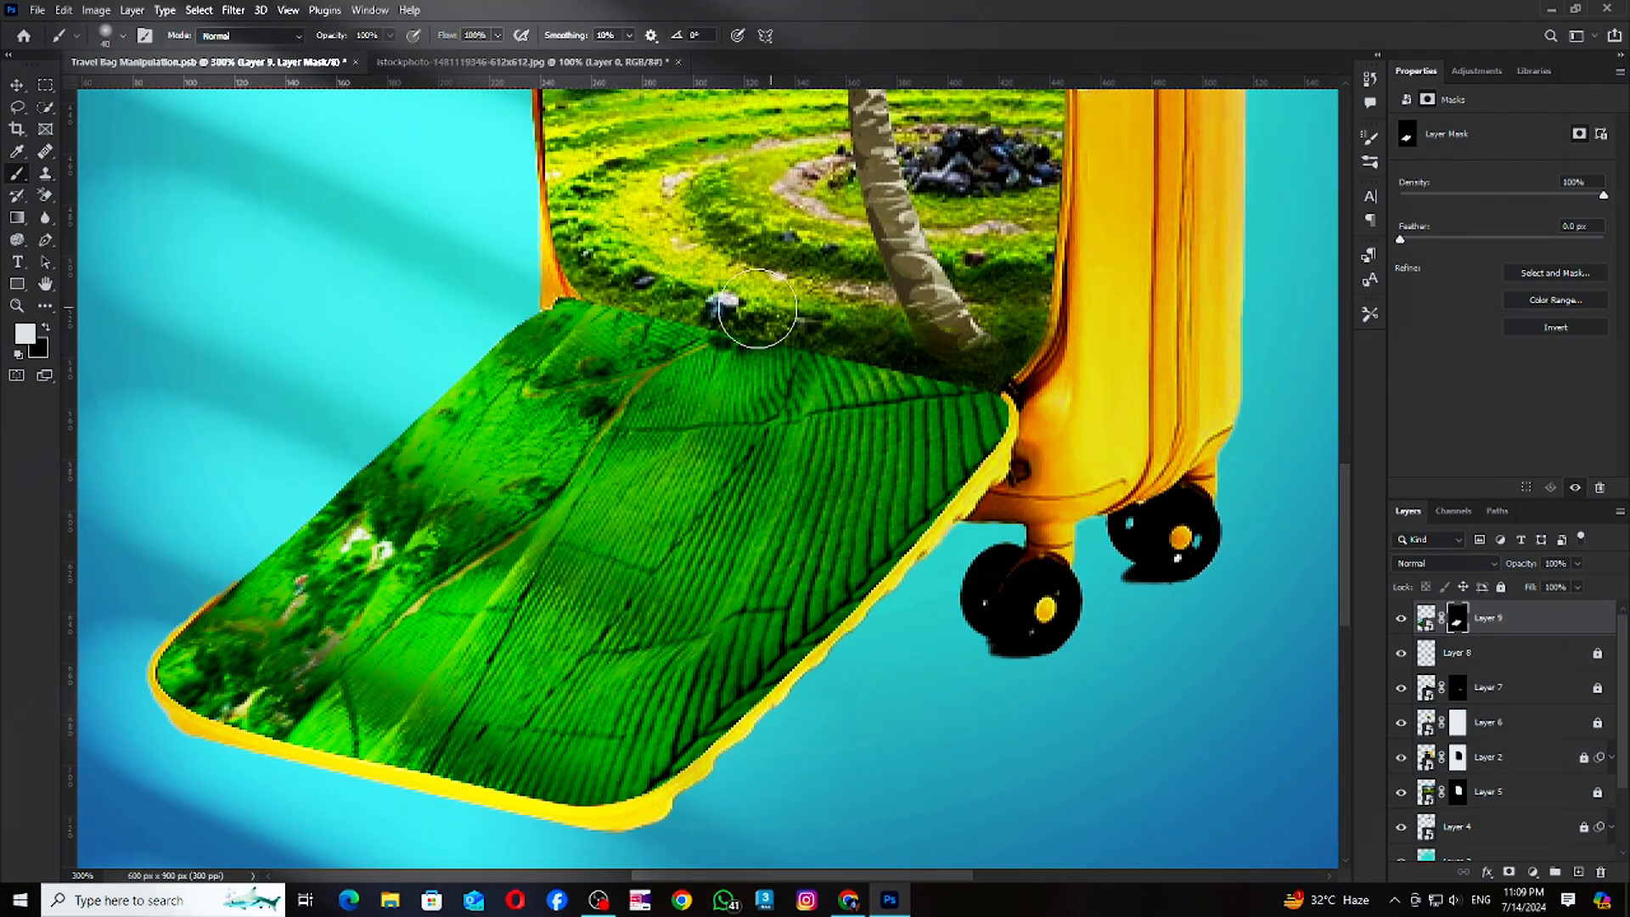
# Set the brush to black at 8% opacity for the hillside mask, and switch to white on the suitcase landscape's mask.
pyautogui.press('x')
pyautogui.press('0')
pyautogui.press('8')
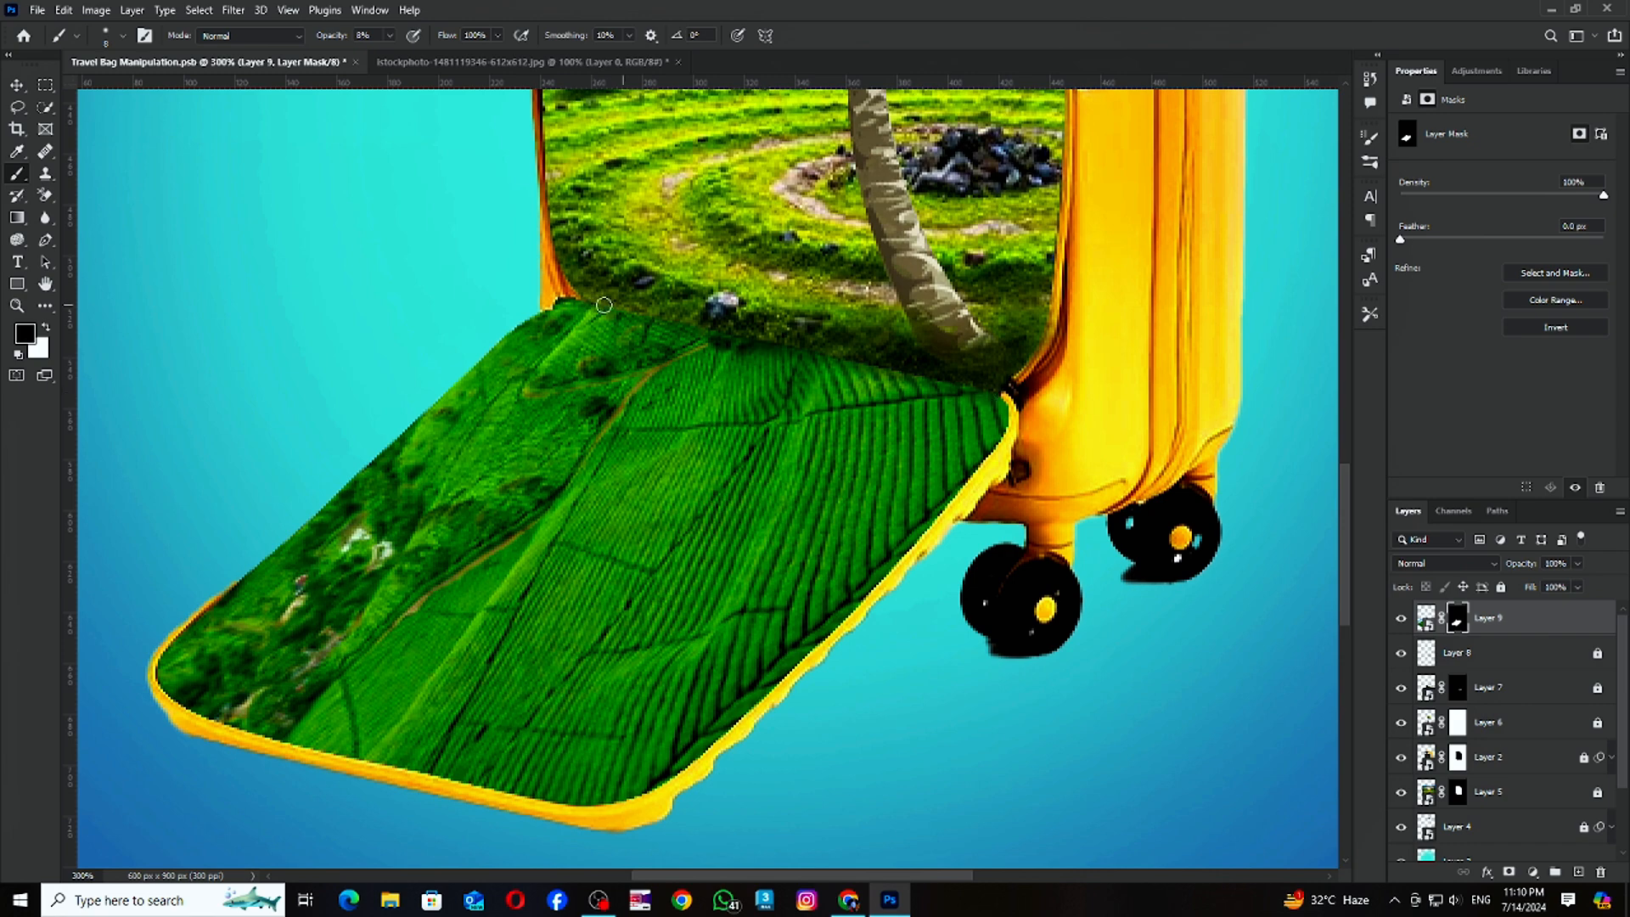
pyautogui.click(1458, 792)
pyautogui.press('x')
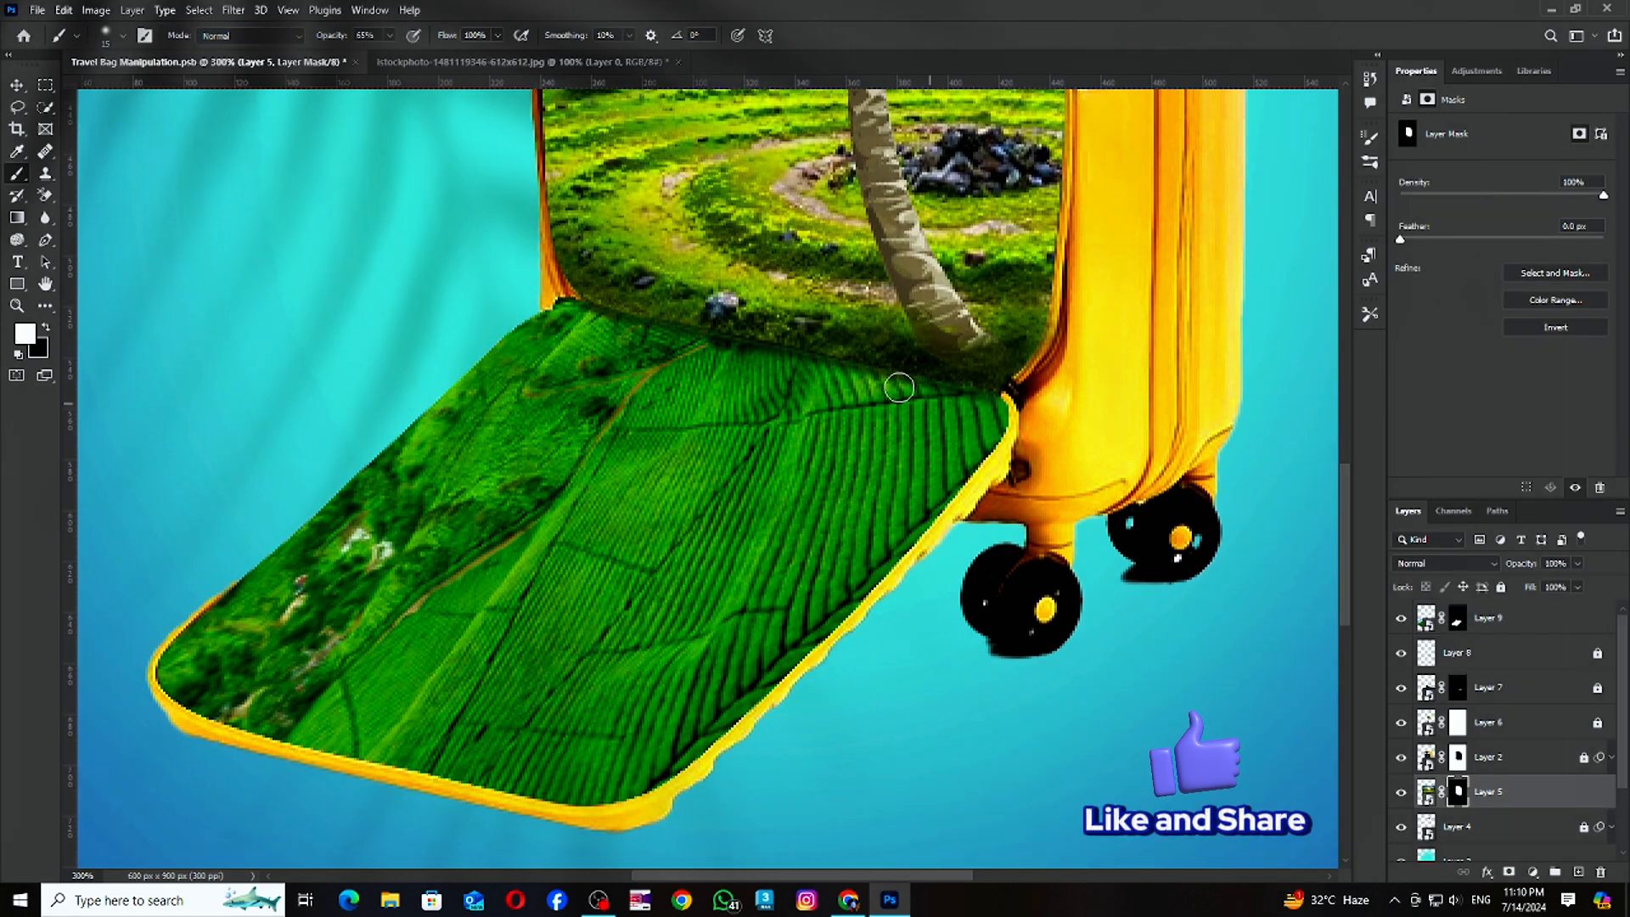
# Return to the hillside layer's mask and set the white brush to 6% opacity for blending the seam between both landscapes.
pyautogui.click(1458, 618)
pyautogui.press('6')
pyautogui.press('5')
pyautogui.press('x')
pyautogui.press('x')
pyautogui.click(391, 36)
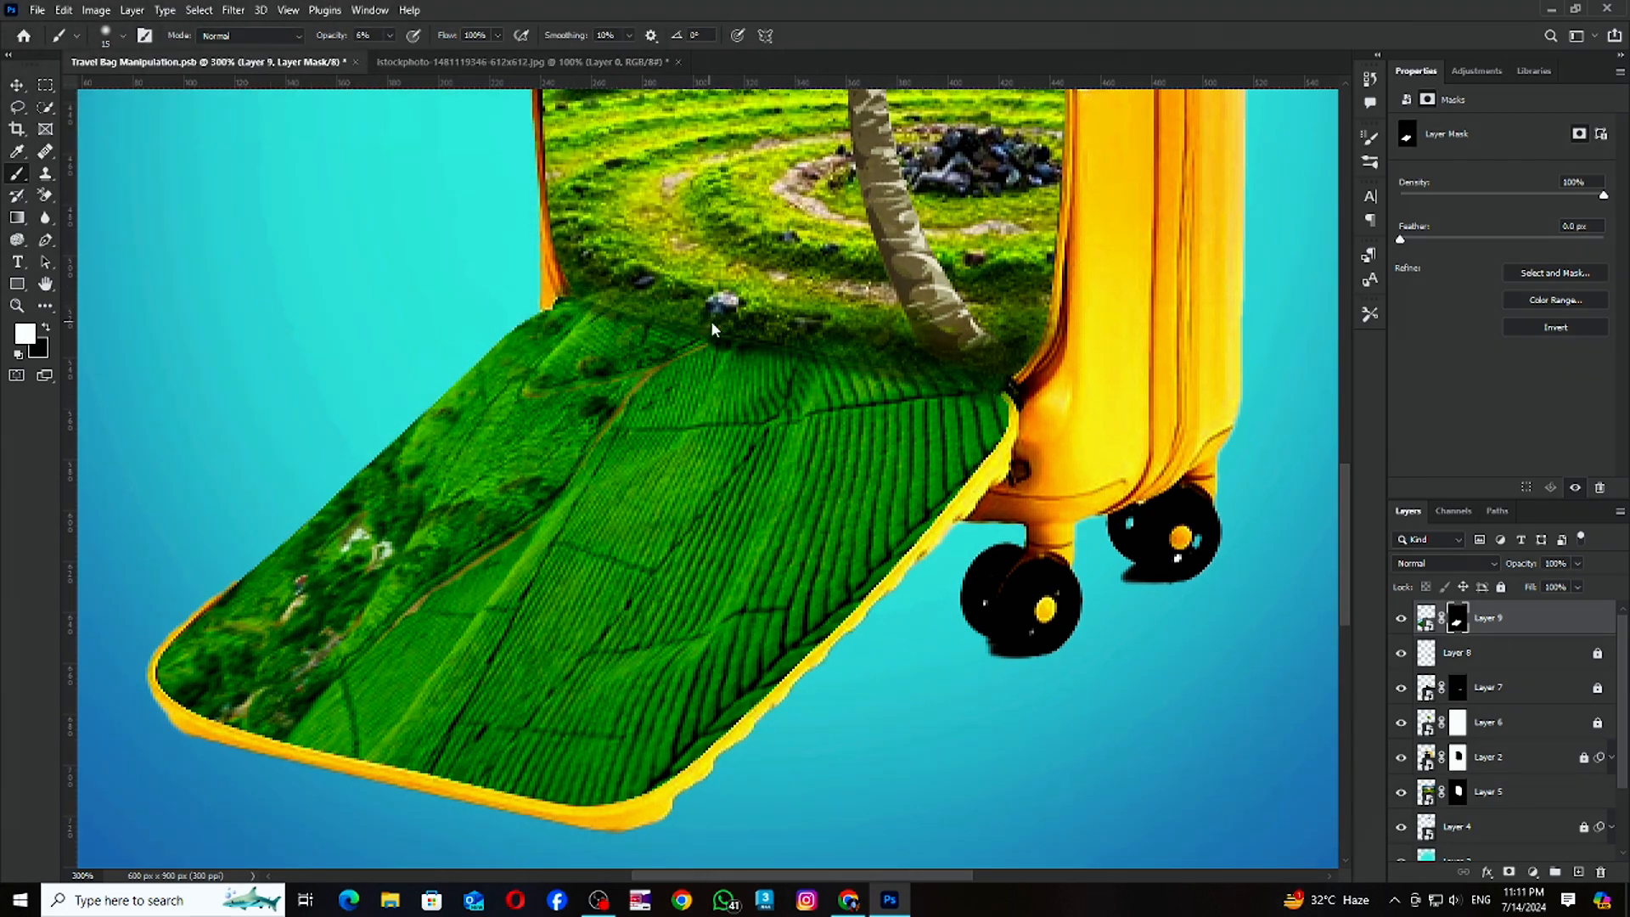
pyautogui.hotkey('ctrl', '-')
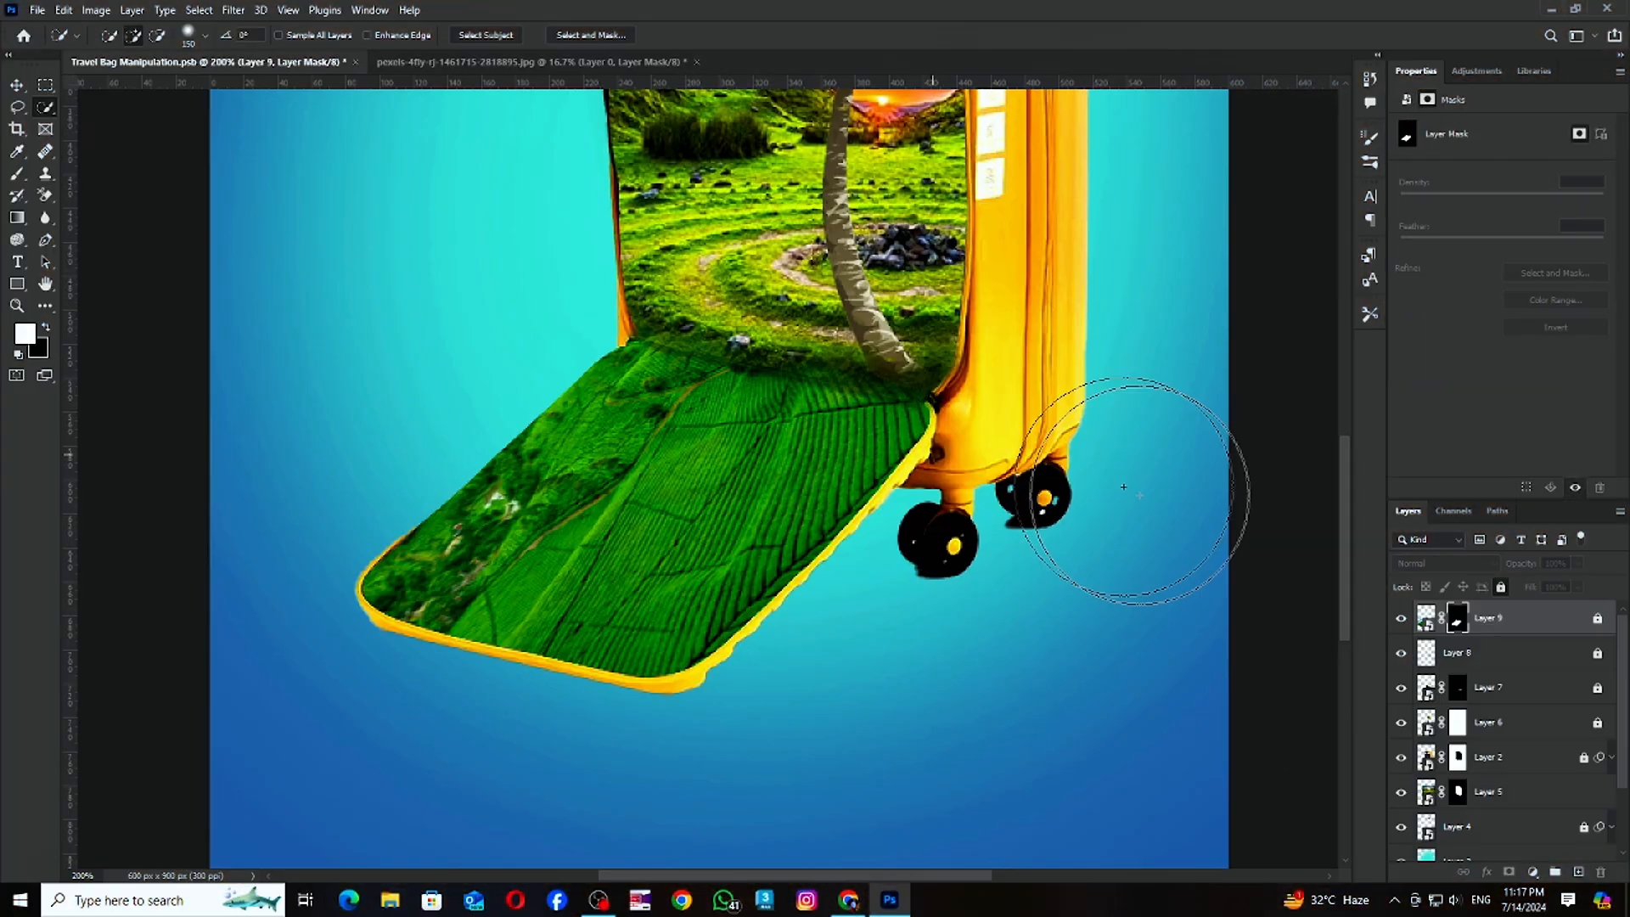
# Scale the mountain-with-statue layer down to about 12% and place it over the suitcase's open lid.
pyautogui.rightClick(1265, 654)
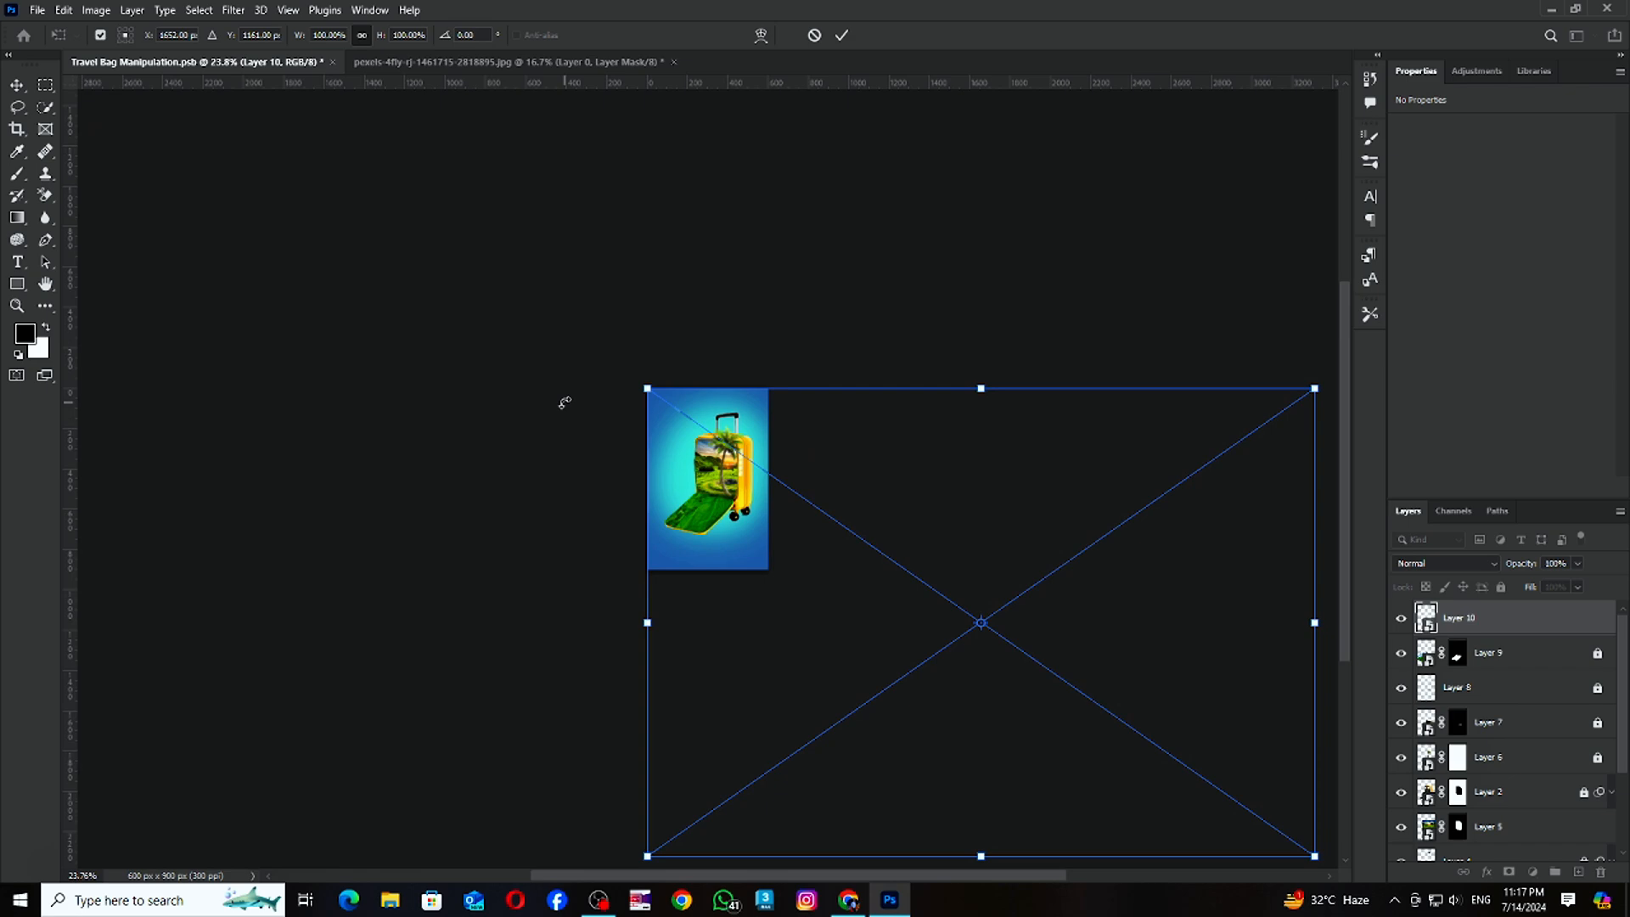
pyautogui.moveTo(1315, 856); pyautogui.dragTo(808, 568)
pyautogui.press('Return')
pyautogui.click(1493, 666)
pyautogui.scroll(5, 751, 484)
pyautogui.click(1478, 618)
pyautogui.hotkey('ctrl', 't')
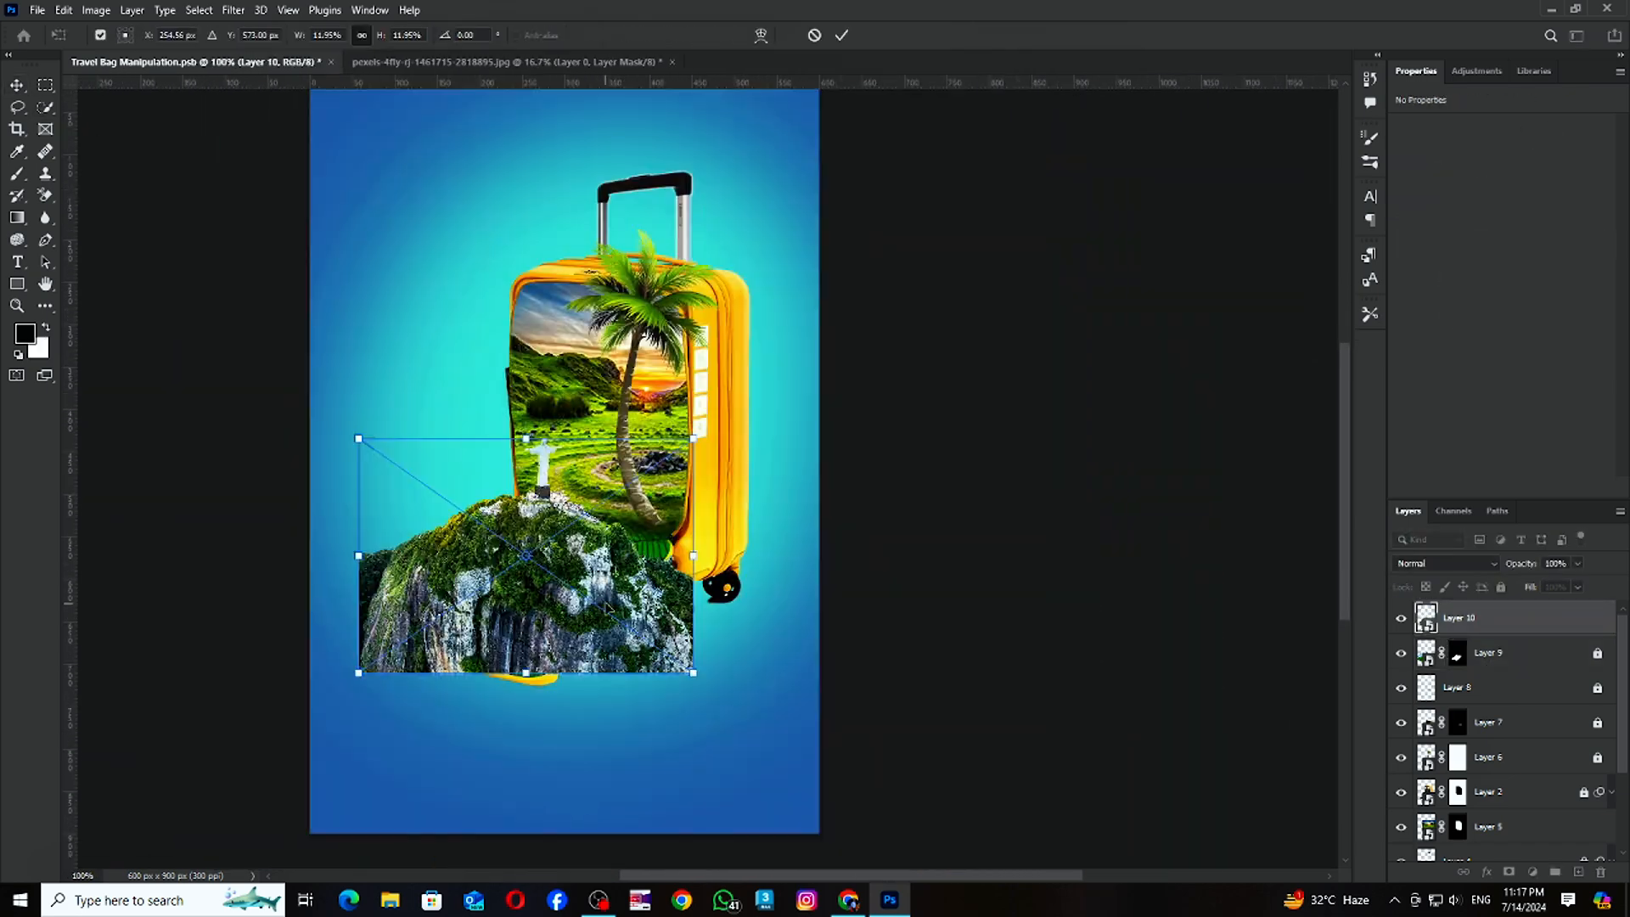
pyautogui.moveTo(358, 673); pyautogui.dragTo(386, 659)
# Distort the mountain layer's corners so that it leans with the angle of the open lid.
pyautogui.rightClick(619, 509)
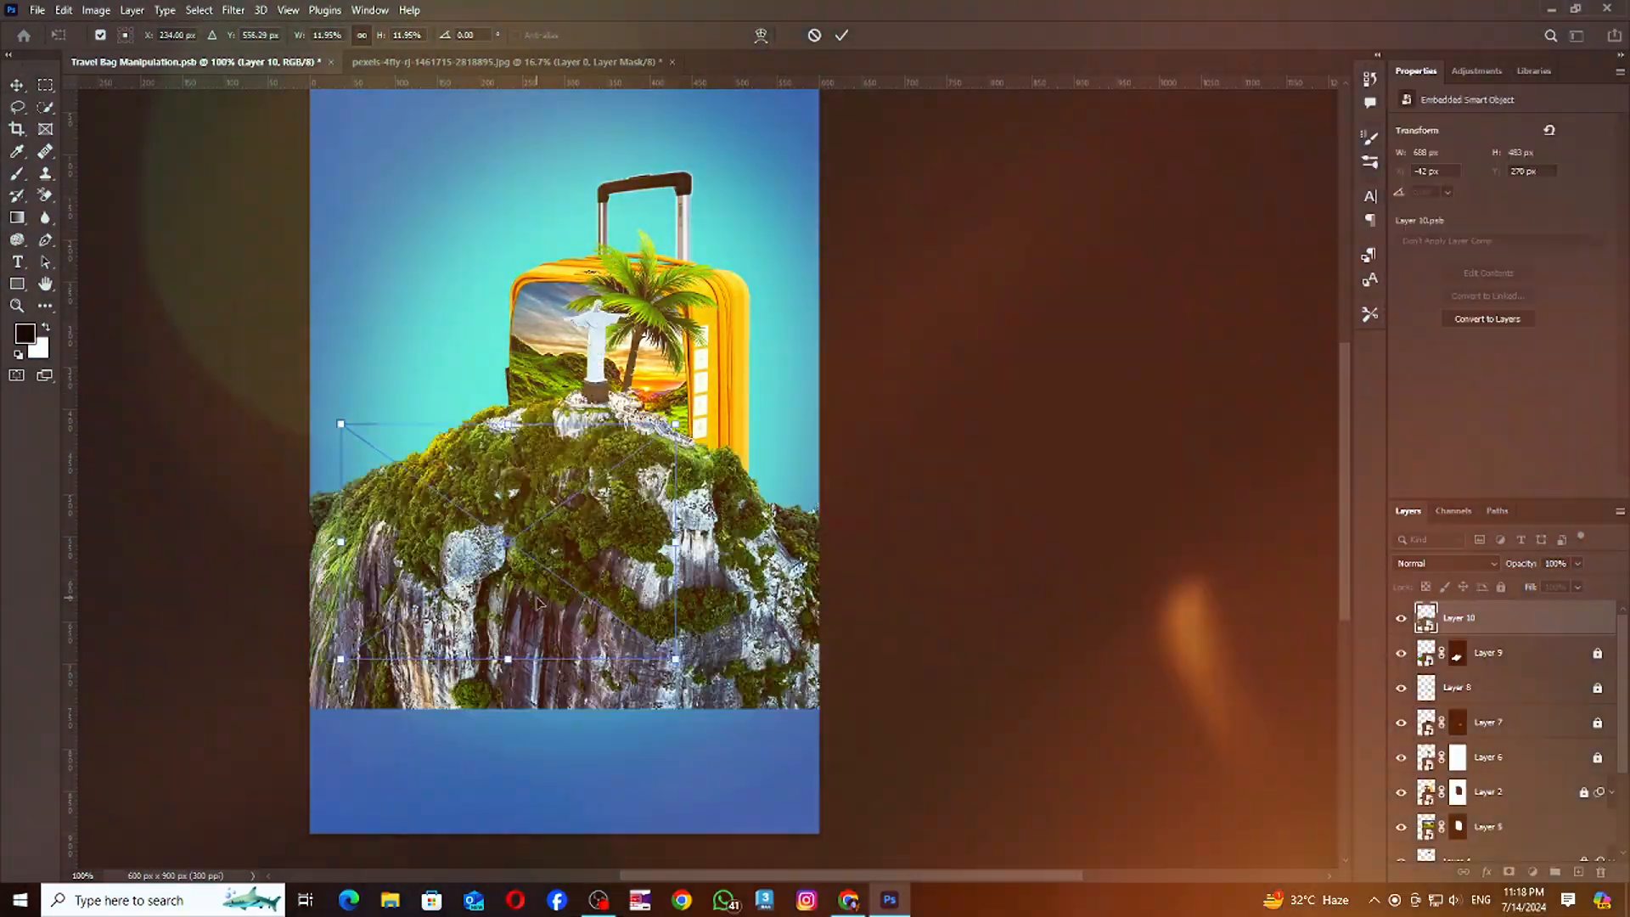
pyautogui.click(633, 350)
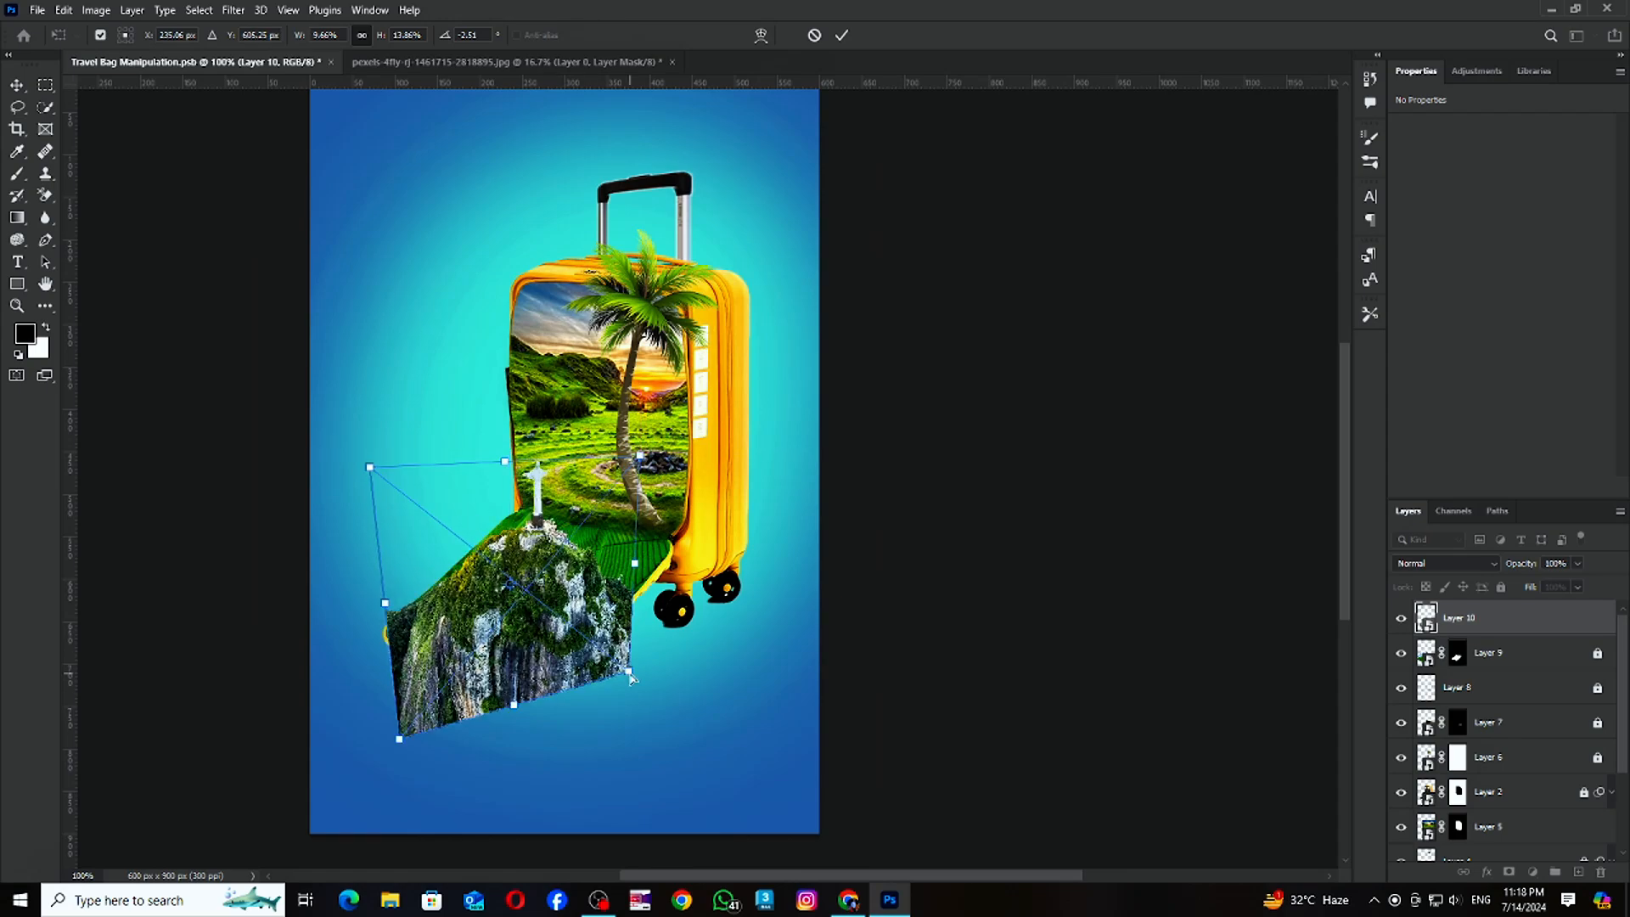
pyautogui.moveTo(629, 463); pyautogui.dragTo(648, 462)
pyautogui.moveTo(370, 469); pyautogui.dragTo(342, 470)
pyautogui.rightClick(617, 557)
pyautogui.click(635, 332)
pyautogui.moveTo(649, 463); pyautogui.dragTo(592, 506)
pyautogui.moveTo(522, 621); pyautogui.dragTo(551, 622)
# Narrow and flatten the mountain further with corner adjustments to match the lid's perspective, and apply the transform.
pyautogui.rightClick(615, 518)
pyautogui.click(648, 621)
pyautogui.moveTo(360, 517); pyautogui.dragTo(401, 516)
pyautogui.moveTo(405, 721); pyautogui.dragTo(413, 701)
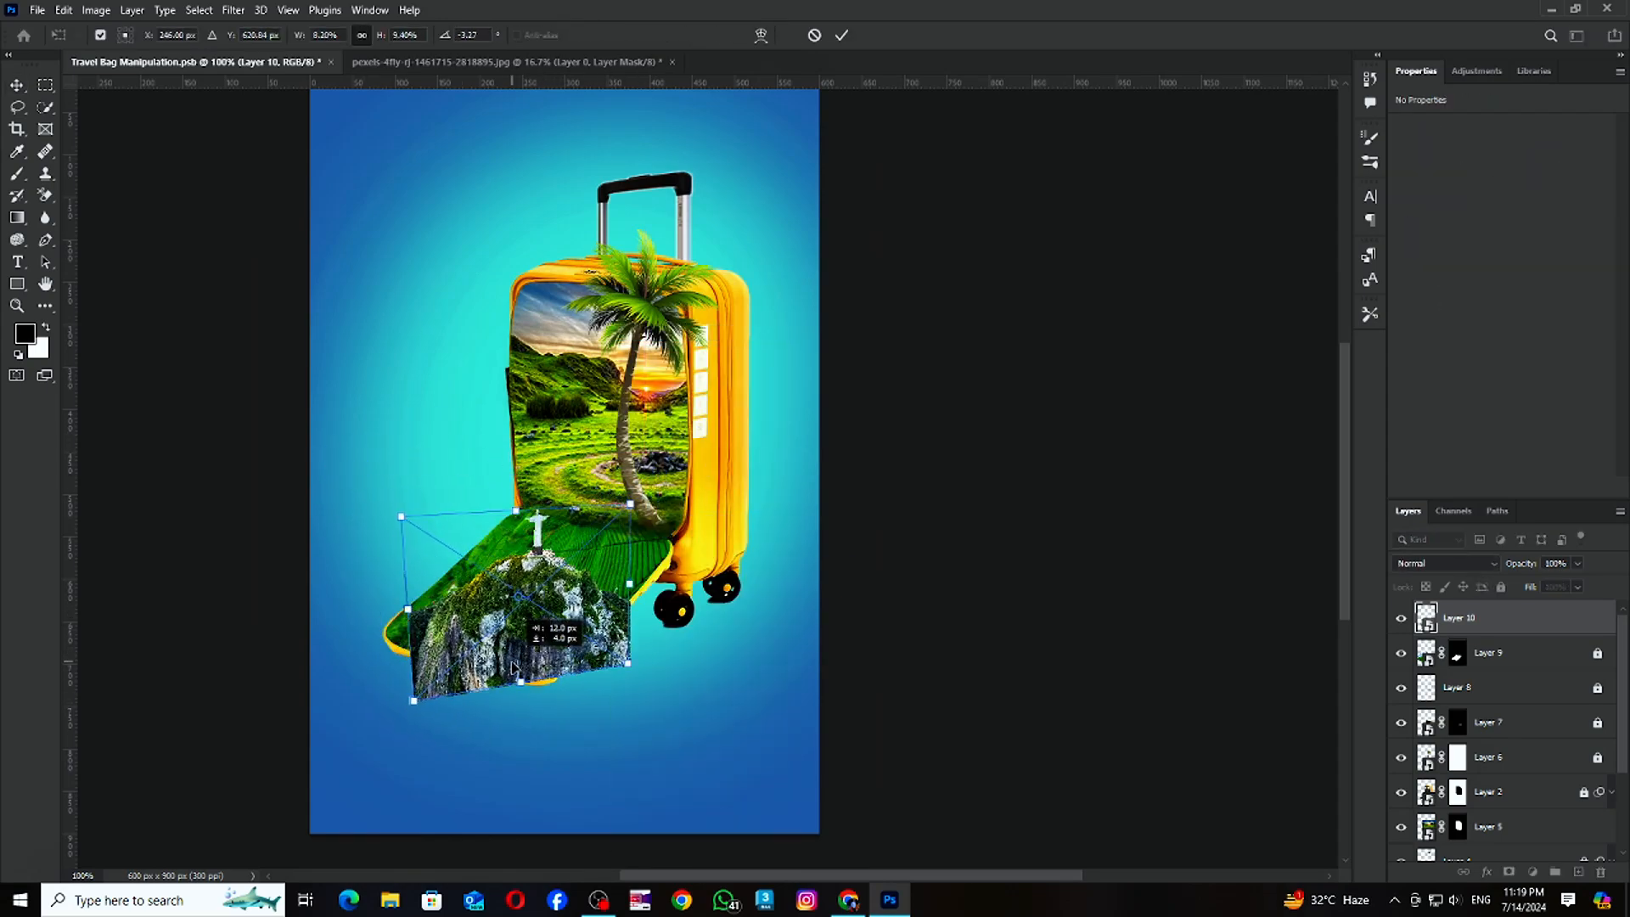
pyautogui.moveTo(619, 507); pyautogui.dragTo(641, 508)
pyautogui.moveTo(627, 698)
pyautogui.mouseDown()
pyautogui.moveTo(659, 698)
pyautogui.moveTo(634, 671)
pyautogui.mouseUp()
pyautogui.rightClick(588, 599)
pyautogui.click(628, 272)
pyautogui.press('Return')
# Move the mountain to the lid's outer end and scale it down slightly.
pyautogui.moveTo(544, 586); pyautogui.dragTo(524, 605)
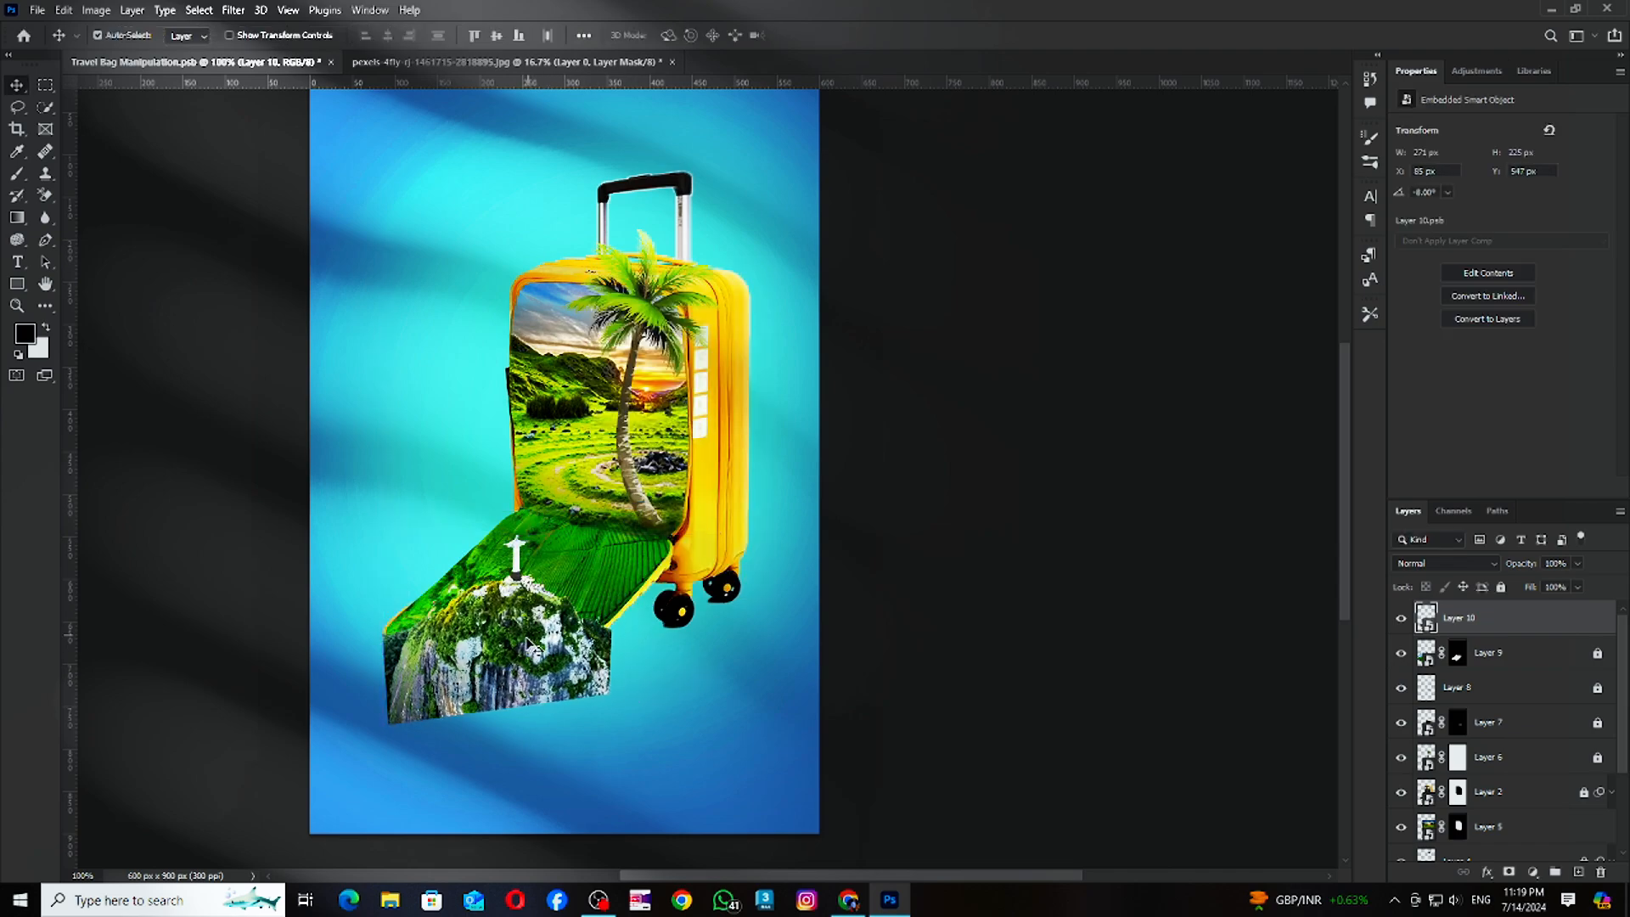
pyautogui.hotkey('ctrl', 't')
pyautogui.moveTo(615, 685); pyautogui.dragTo(607, 681)
pyautogui.press('Return')
# Add a layer mask to the mountain layer and invert it to black so the mountain is hidden.
pyautogui.hotkey('ctrl', 'i')
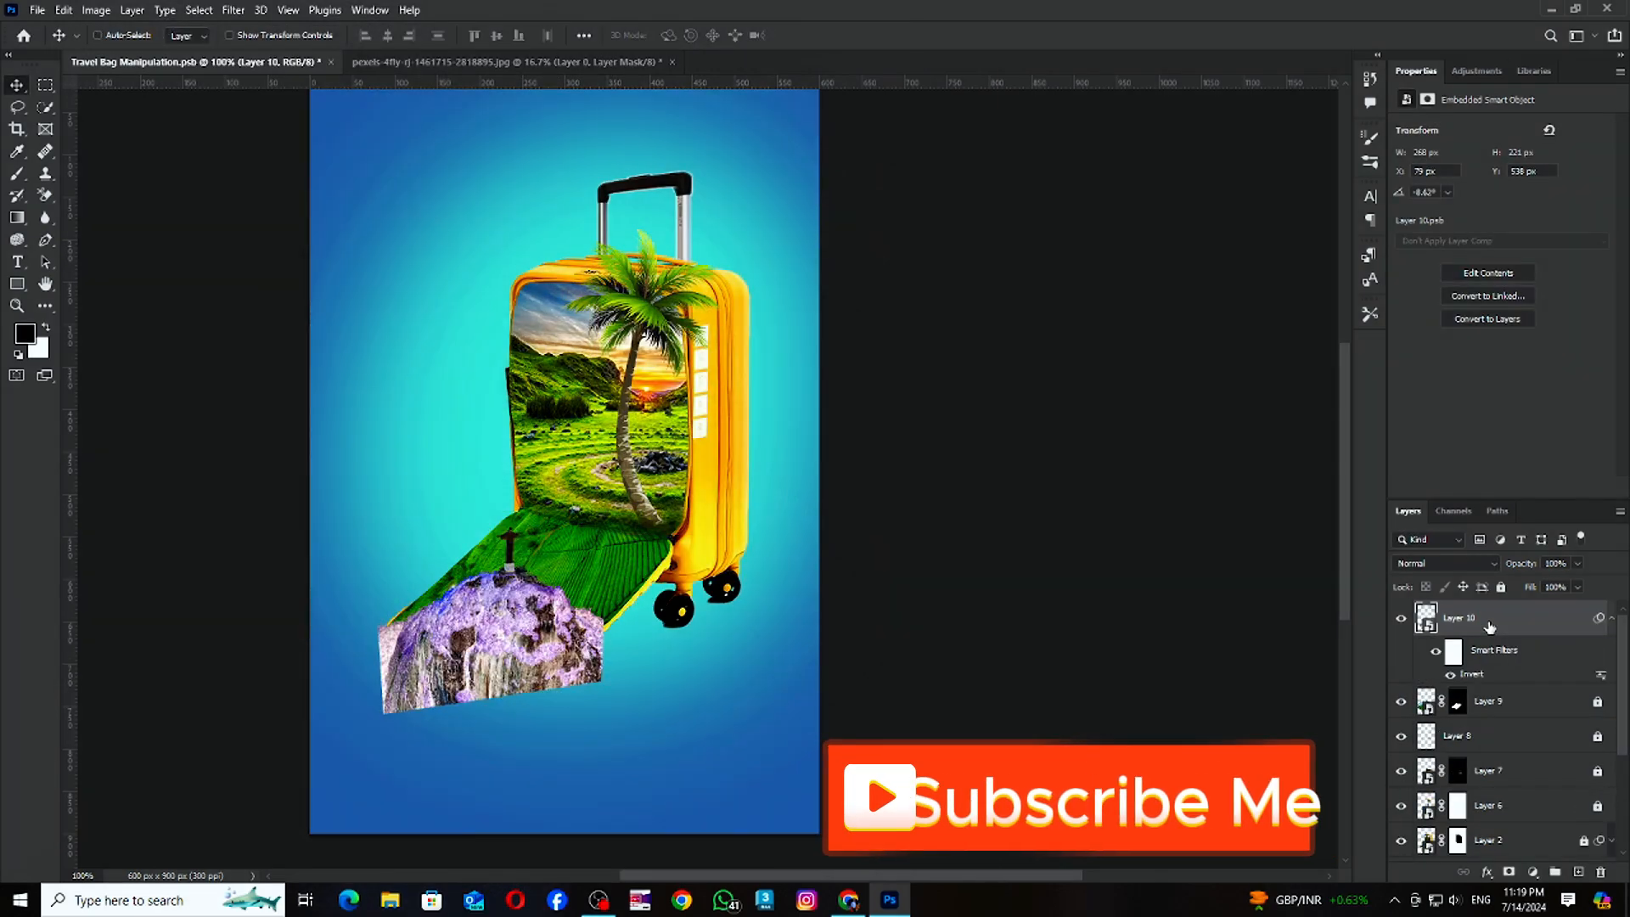
pyautogui.hotkey('ctrl', 'z')
pyautogui.click(1509, 872)
pyautogui.hotkey('ctrl', 'i')
# Trace the lid's inner edge and the area above it with the Pen tool, and make a selection from the path.
pyautogui.hotkey('ctrl', '+')
pyautogui.moveTo(412, 630); pyautogui.dragTo(762, 424)
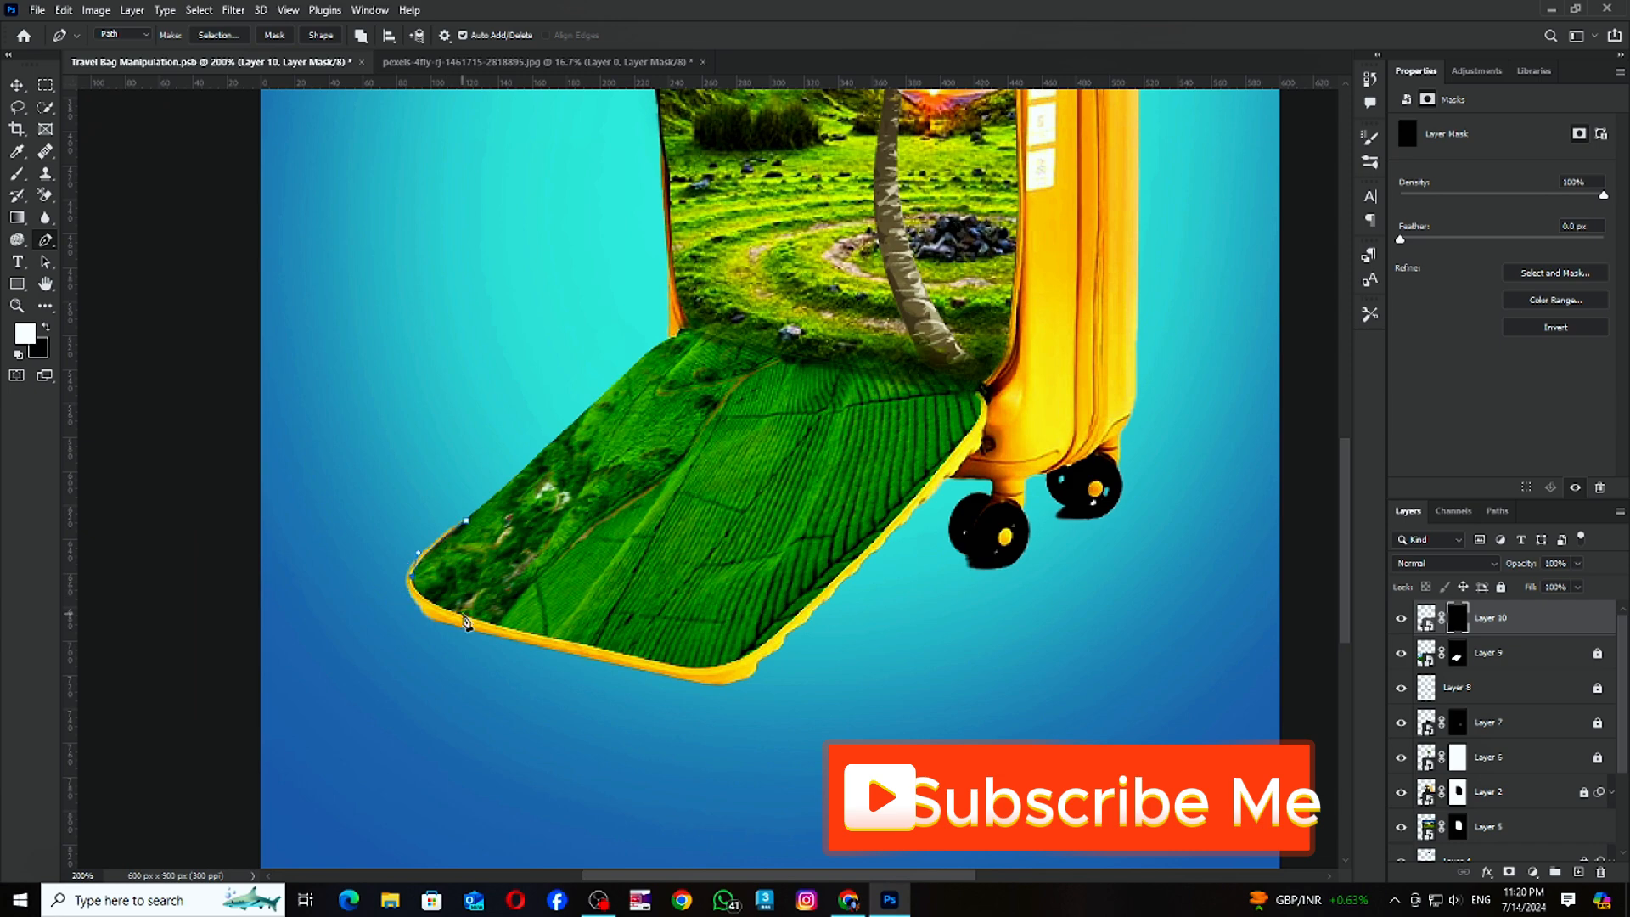
pyautogui.moveTo(471, 618); pyautogui.dragTo(540, 637)
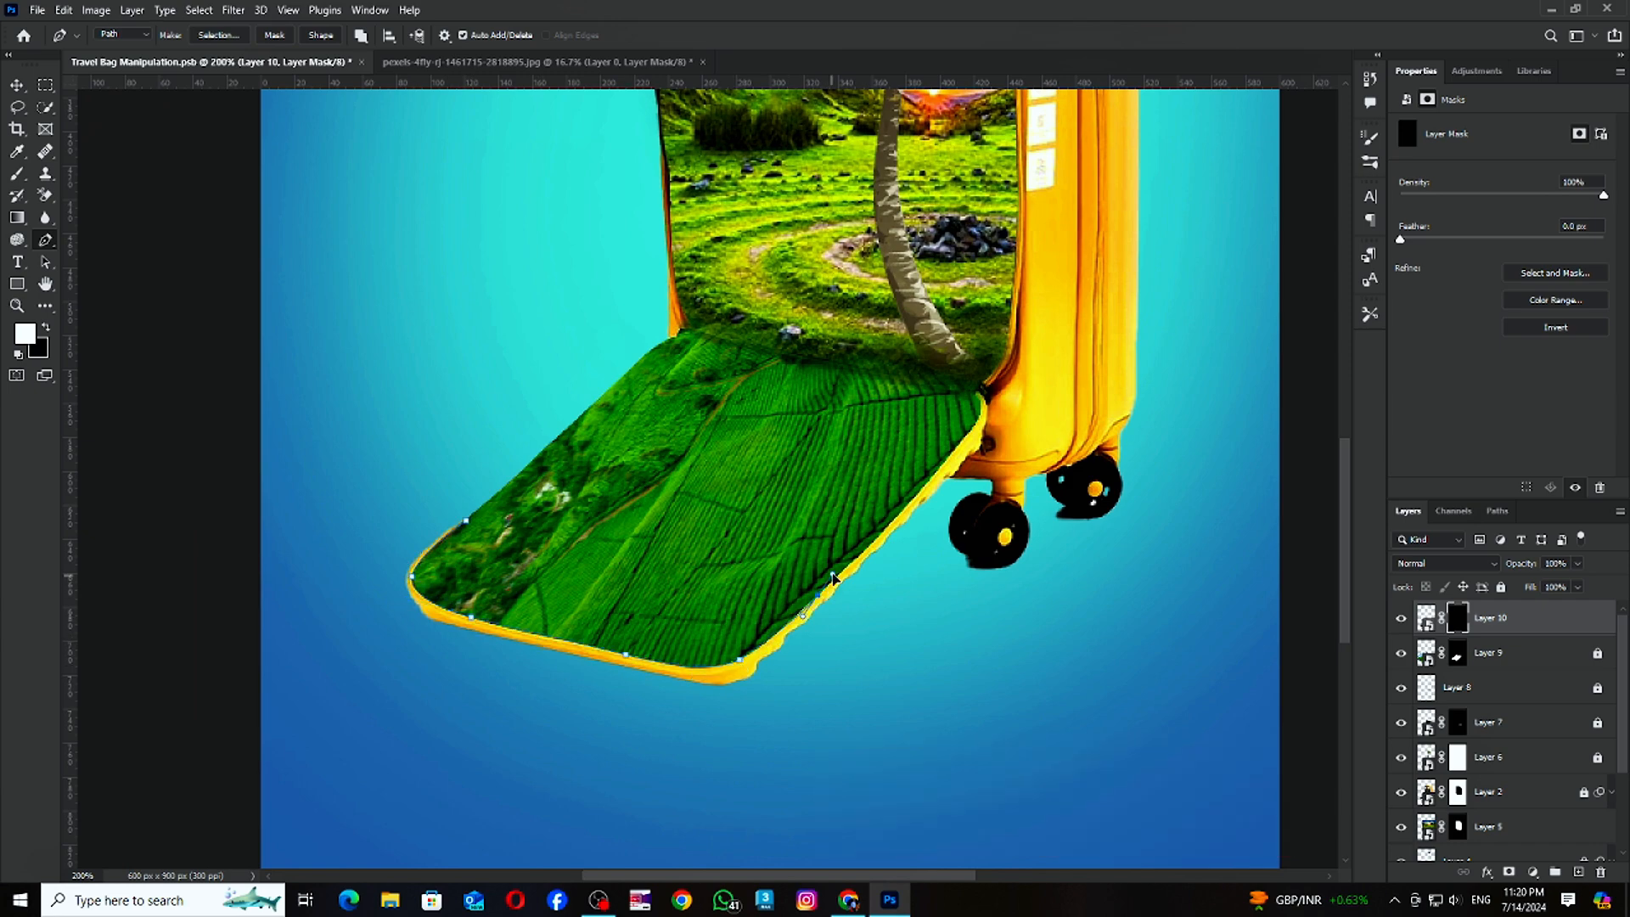
pyautogui.click(881, 535)
pyautogui.click(923, 486)
pyautogui.click(478, 523)
pyautogui.hotkey('ctrl', 'Return')
# Paint white on the mountain layer's mask within the selection to reveal the mountain and statue on the lid.
pyautogui.press('b')
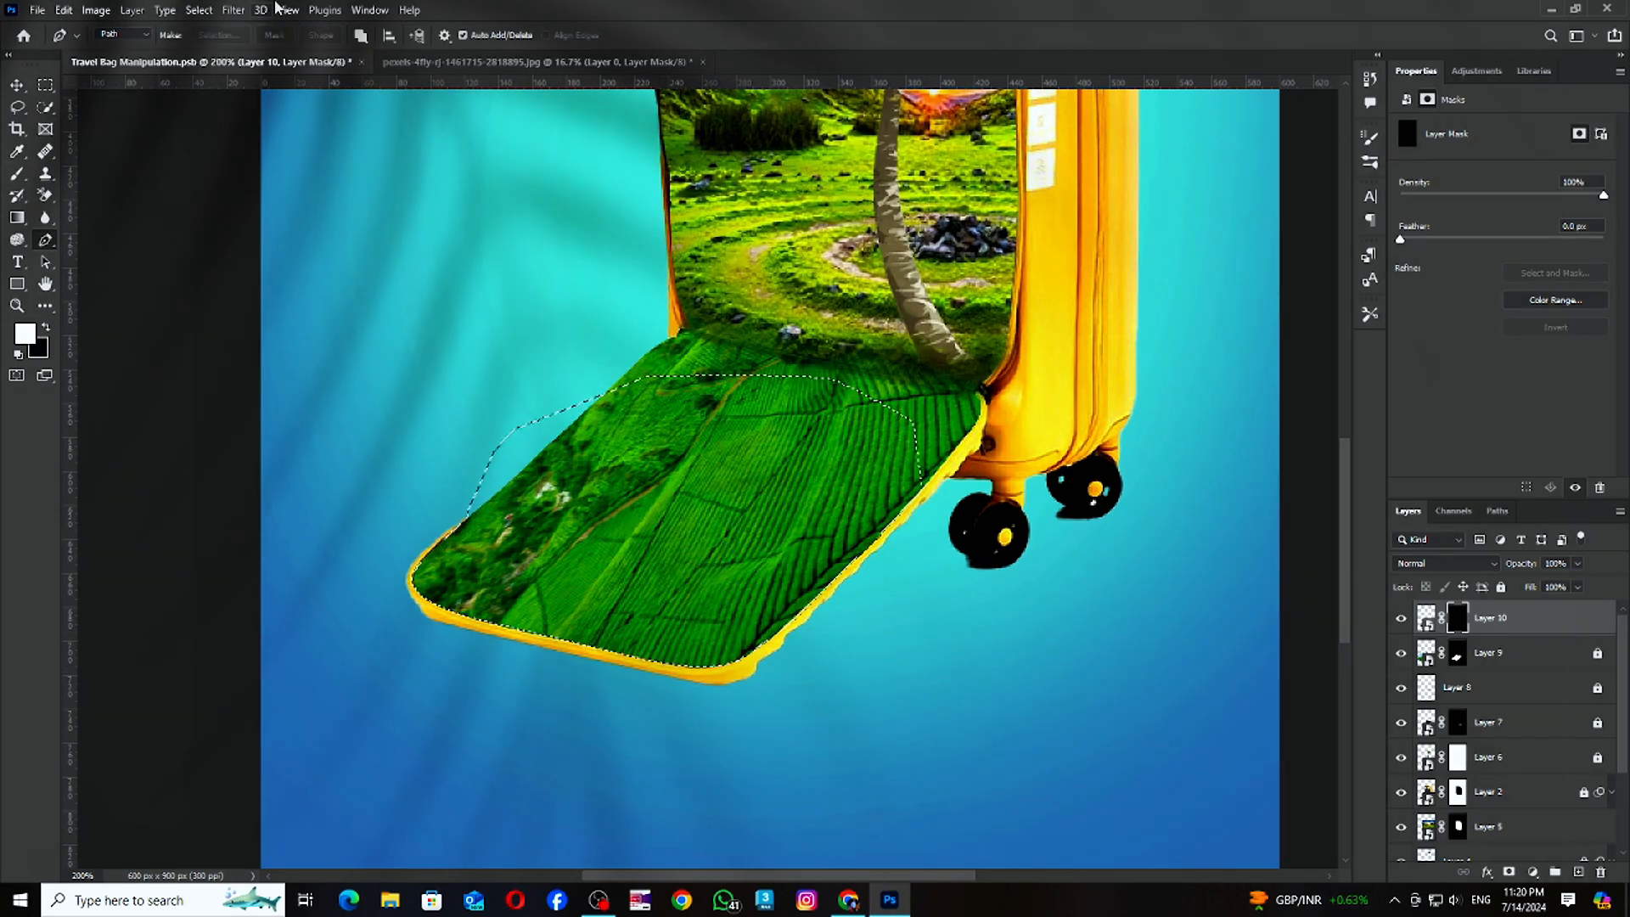
pyautogui.moveTo(645, 624); pyautogui.dragTo(675, 643)
pyautogui.press(']')
pyautogui.press(']')
pyautogui.press(']')
pyautogui.moveTo(779, 407)
pyautogui.mouseDown()
pyautogui.moveTo(716, 483)
pyautogui.moveTo(467, 575)
pyautogui.mouseUp()
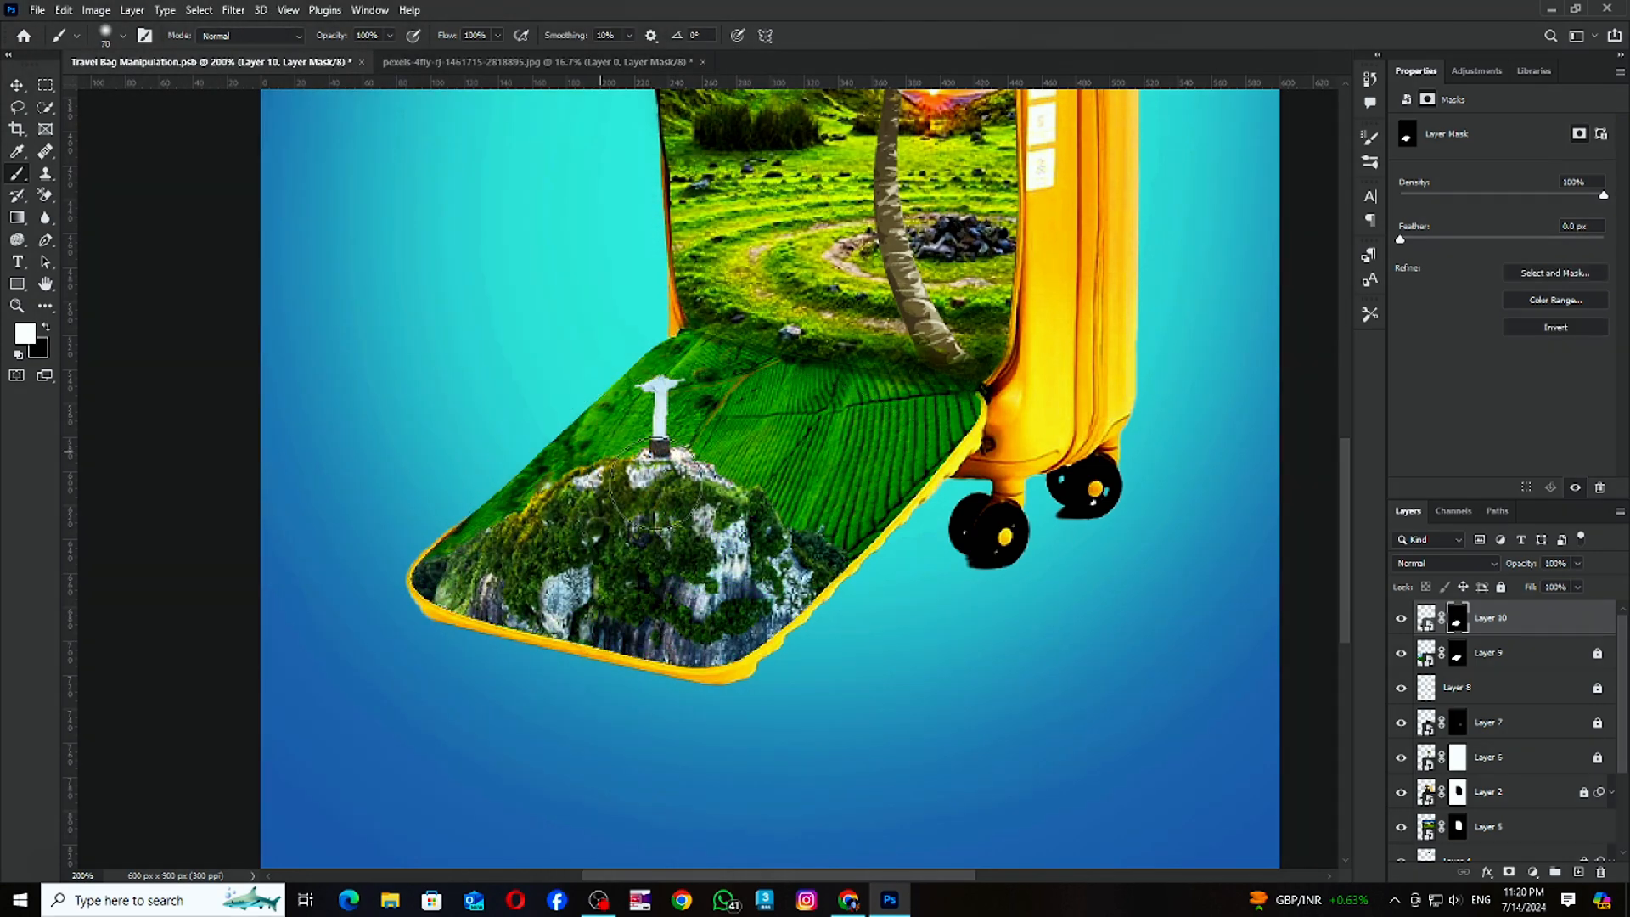
# Reduce the brush size and set its opacity to 8% for refining the mountain mask around the statue.
pyautogui.hotkey('ctrl', '+')
pyautogui.hotkey('ctrl', '+')
pyautogui.hotkey('ctrl', '+')
pyautogui.hotkey('ctrl', '+')
pyautogui.press('[')
pyautogui.press('[')
pyautogui.press('[')
pyautogui.press('[')
pyautogui.press('[')
pyautogui.press('[')
pyautogui.press('[')
pyautogui.click(390, 35)
pyautogui.moveTo(394, 56); pyautogui.dragTo(319, 55)
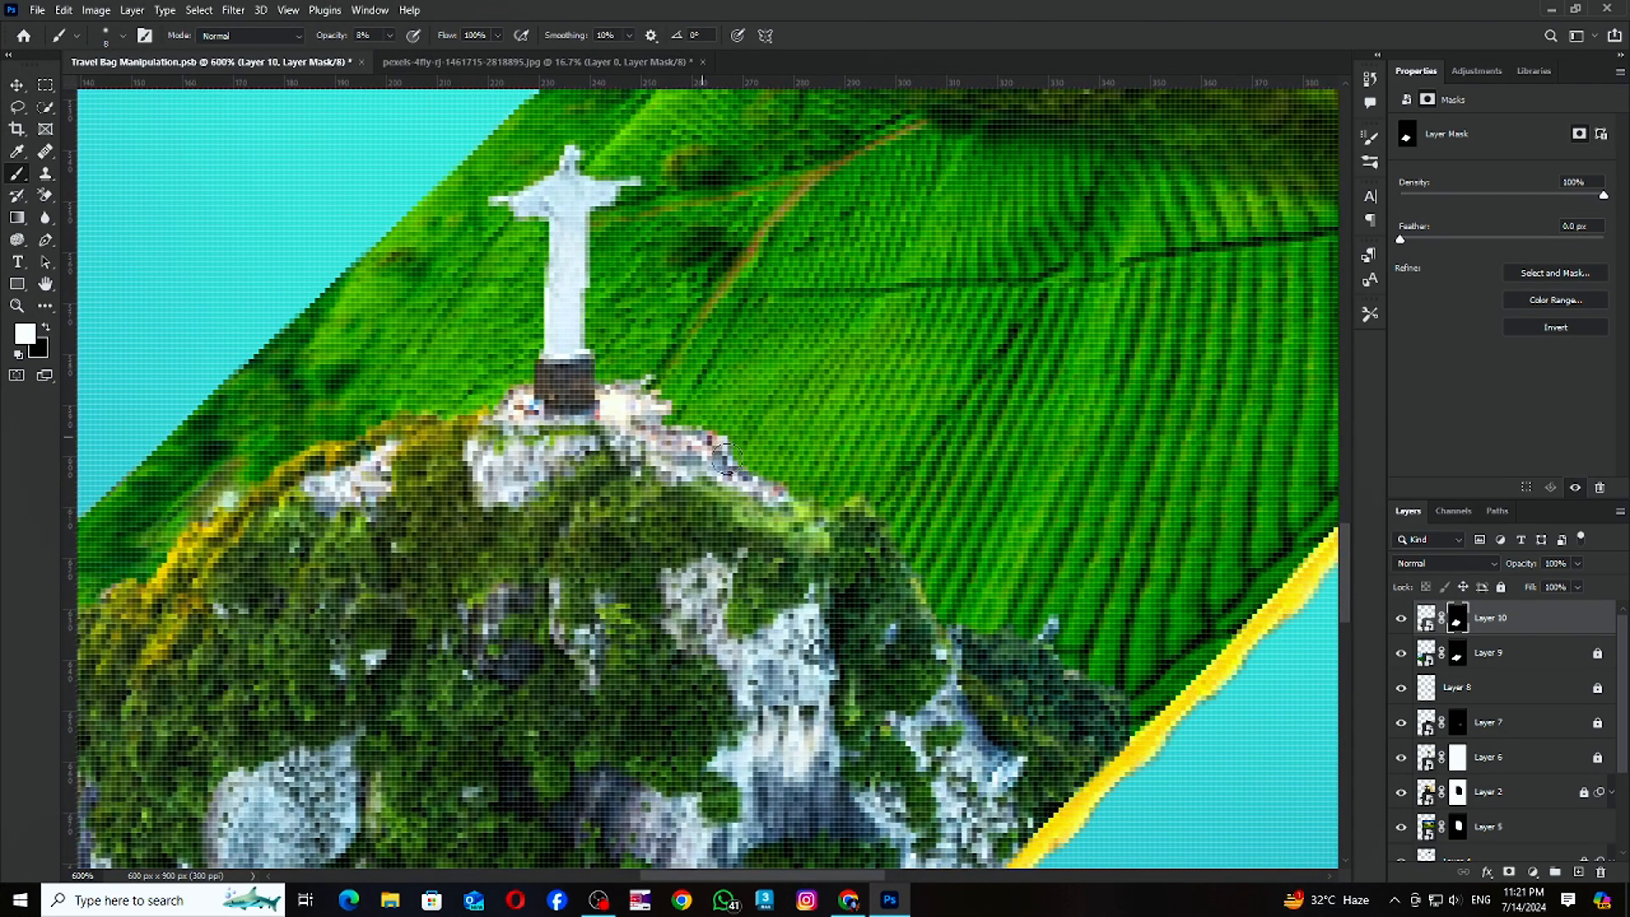
# Enlarge the brush to 15 px with black as foreground for softening the mountain mask's edges against the fields.
pyautogui.hotkey('ctrl', '-')
pyautogui.hotkey('ctrl', '-')
pyautogui.hotkey('ctrl', '-')
pyautogui.hotkey('ctrl', '-')
pyautogui.press(']')
pyautogui.press(']')
pyautogui.press(']')
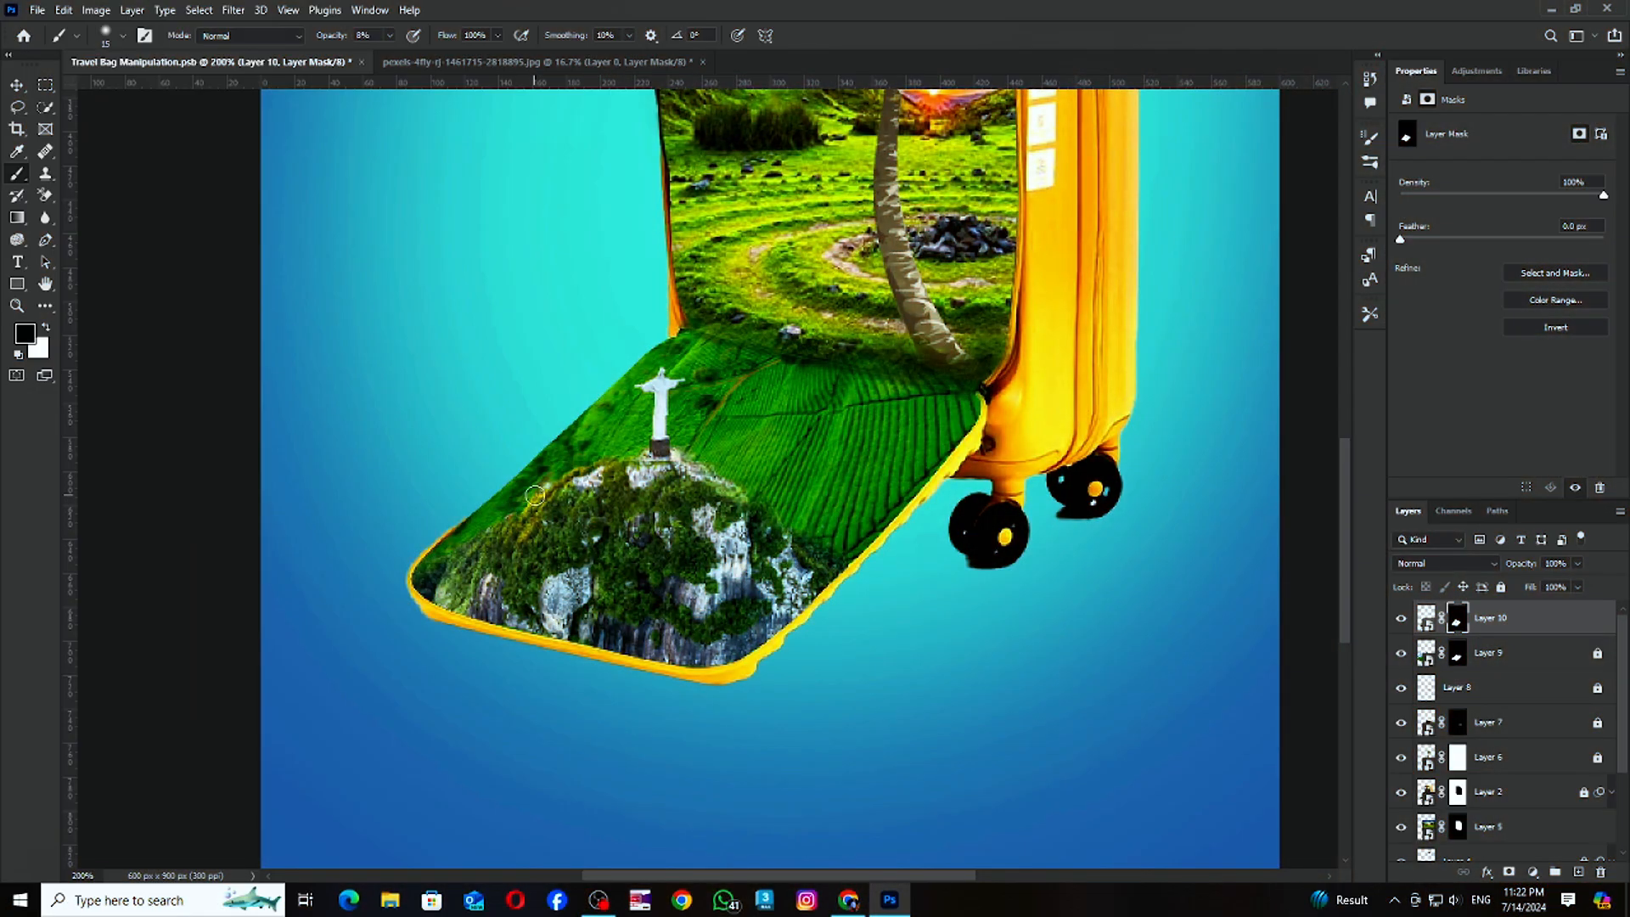
pyautogui.hotkey('ctrl', '0')
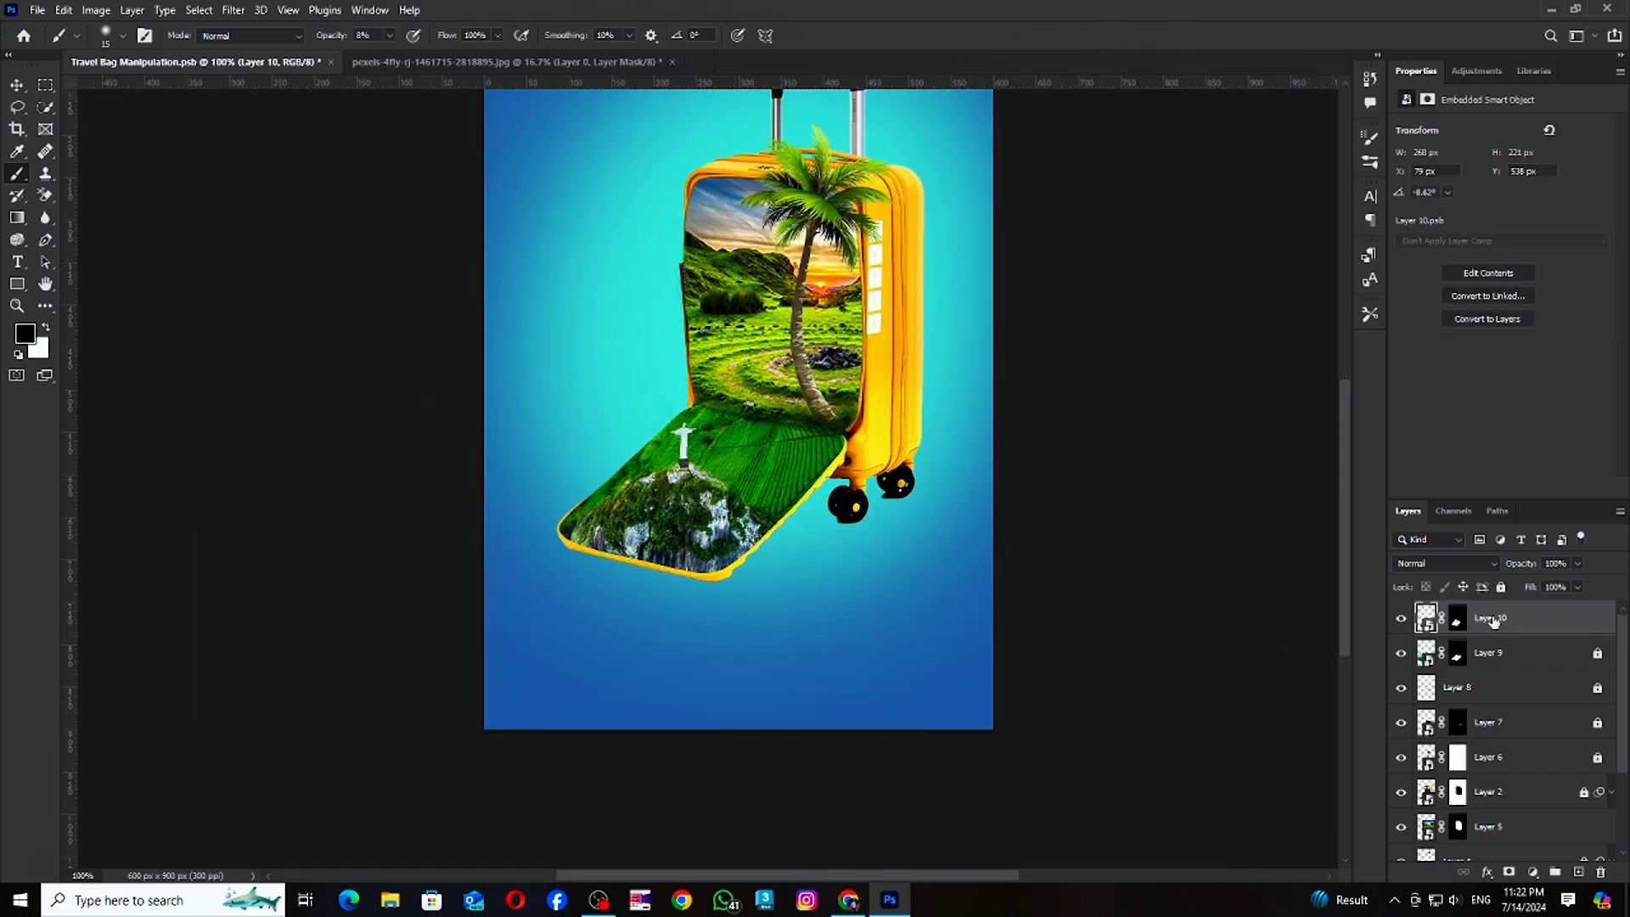
# Shrink the Eiffel Tower layer, tilt it slightly and place it on the lid beside the Christ statue.
pyautogui.moveTo(644, 229); pyautogui.dragTo(828, 720)
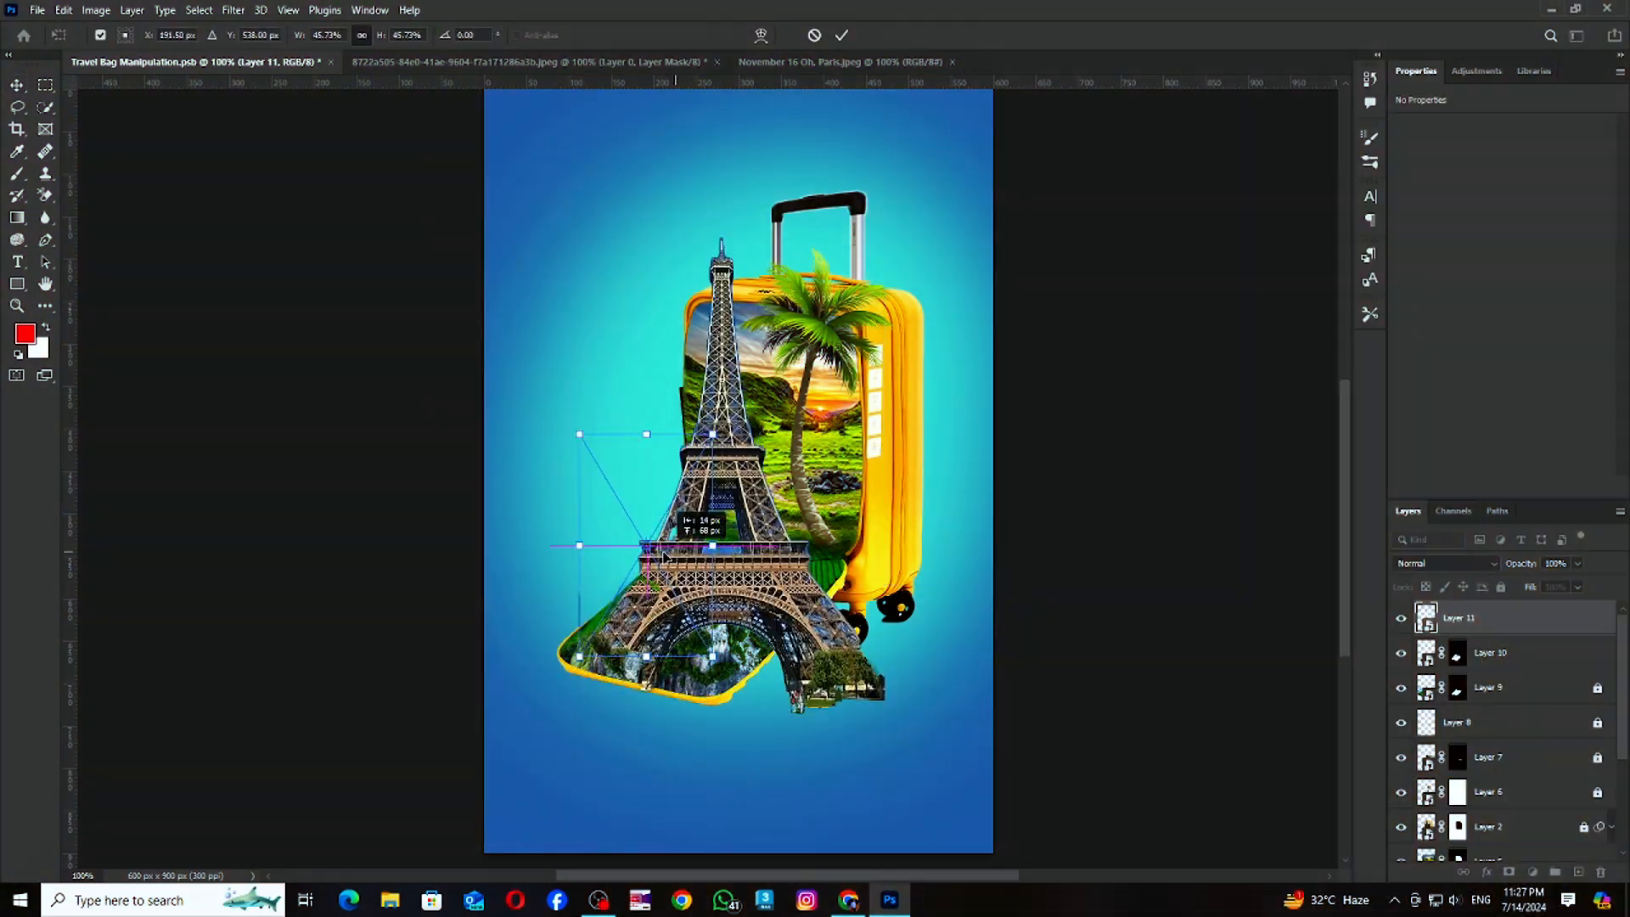
pyautogui.moveTo(549, 434); pyautogui.dragTo(540, 446)
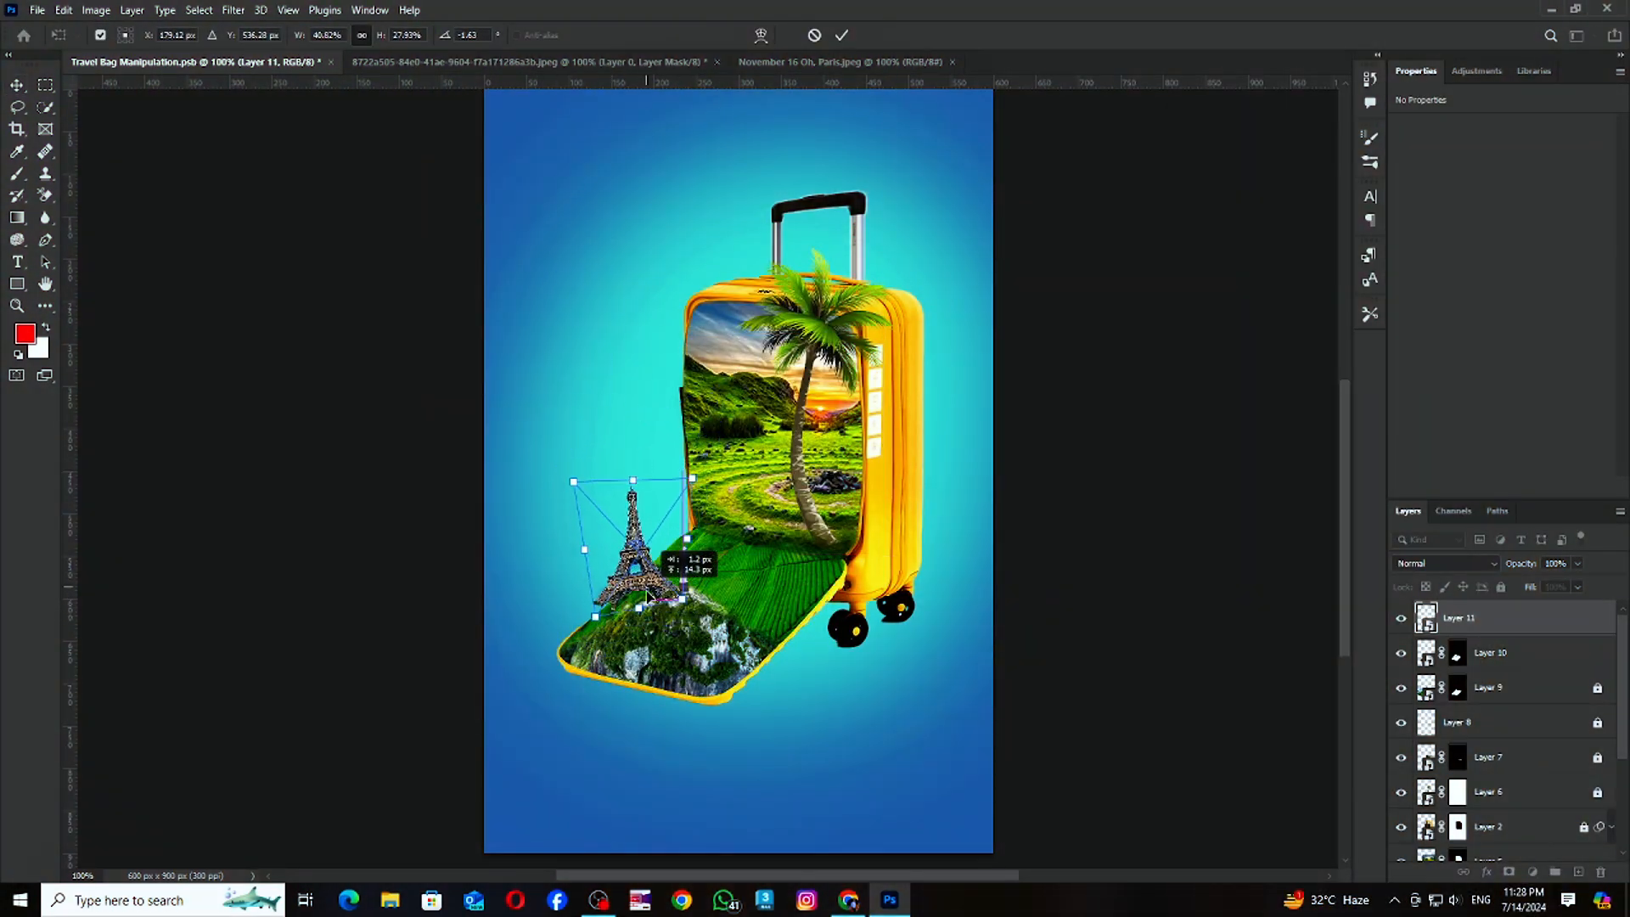
pyautogui.moveTo(668, 626); pyautogui.dragTo(671, 622)
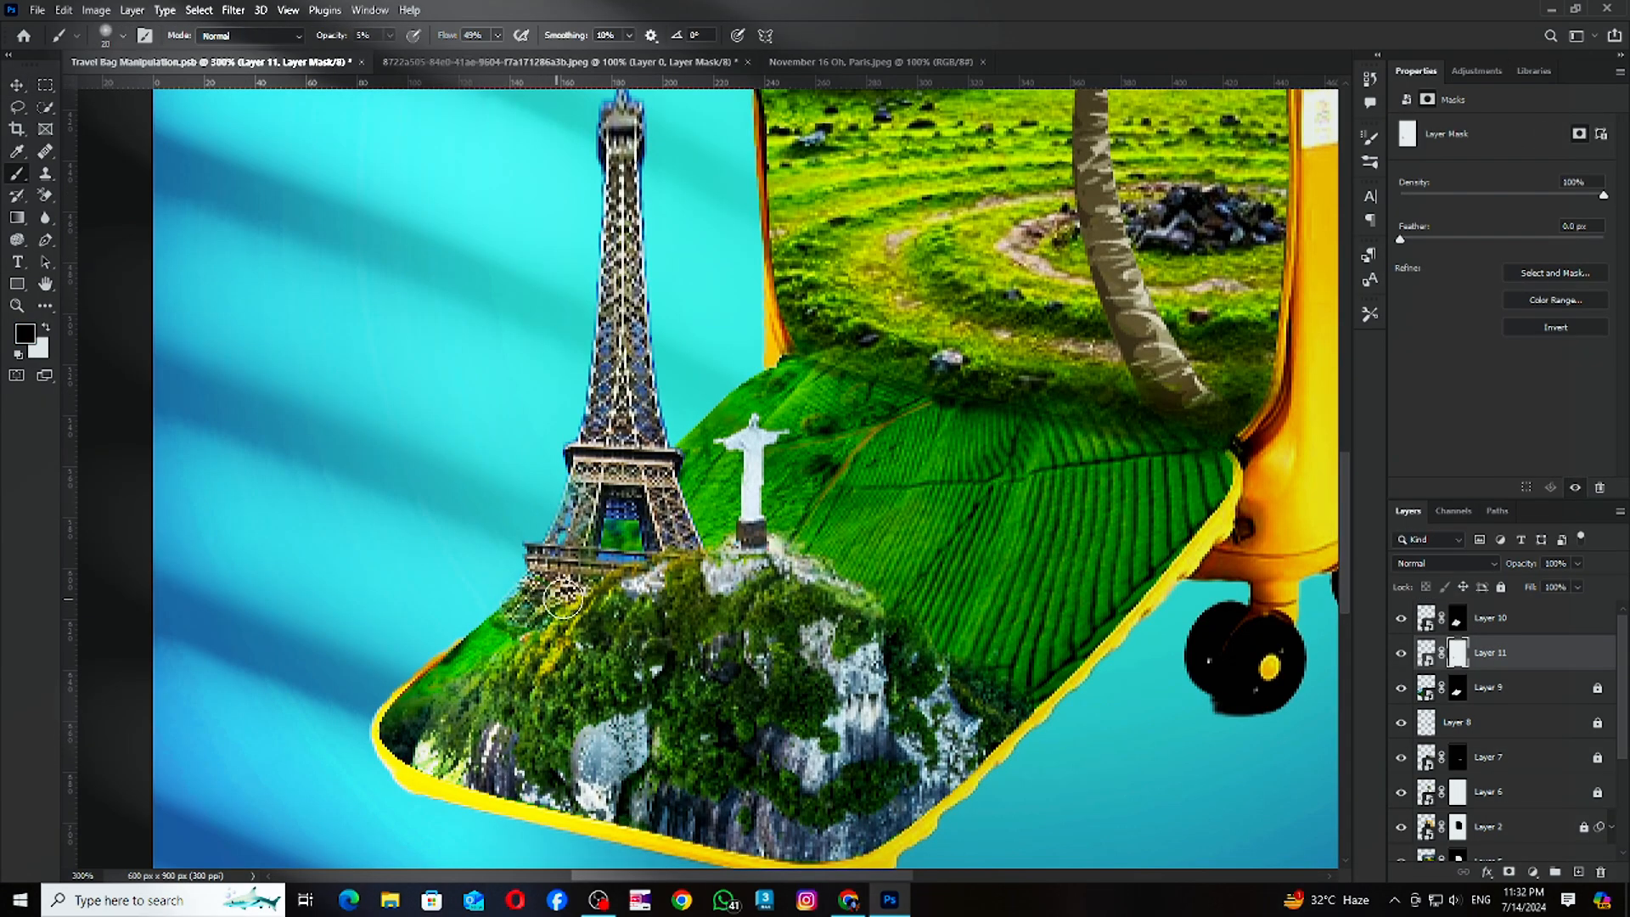
# Adjust the brush opacity for painting on the new layer above the Eiffel Tower layer.
pyautogui.hotkey('ctrl', '1')
pyautogui.scroll(1, 646, 528)
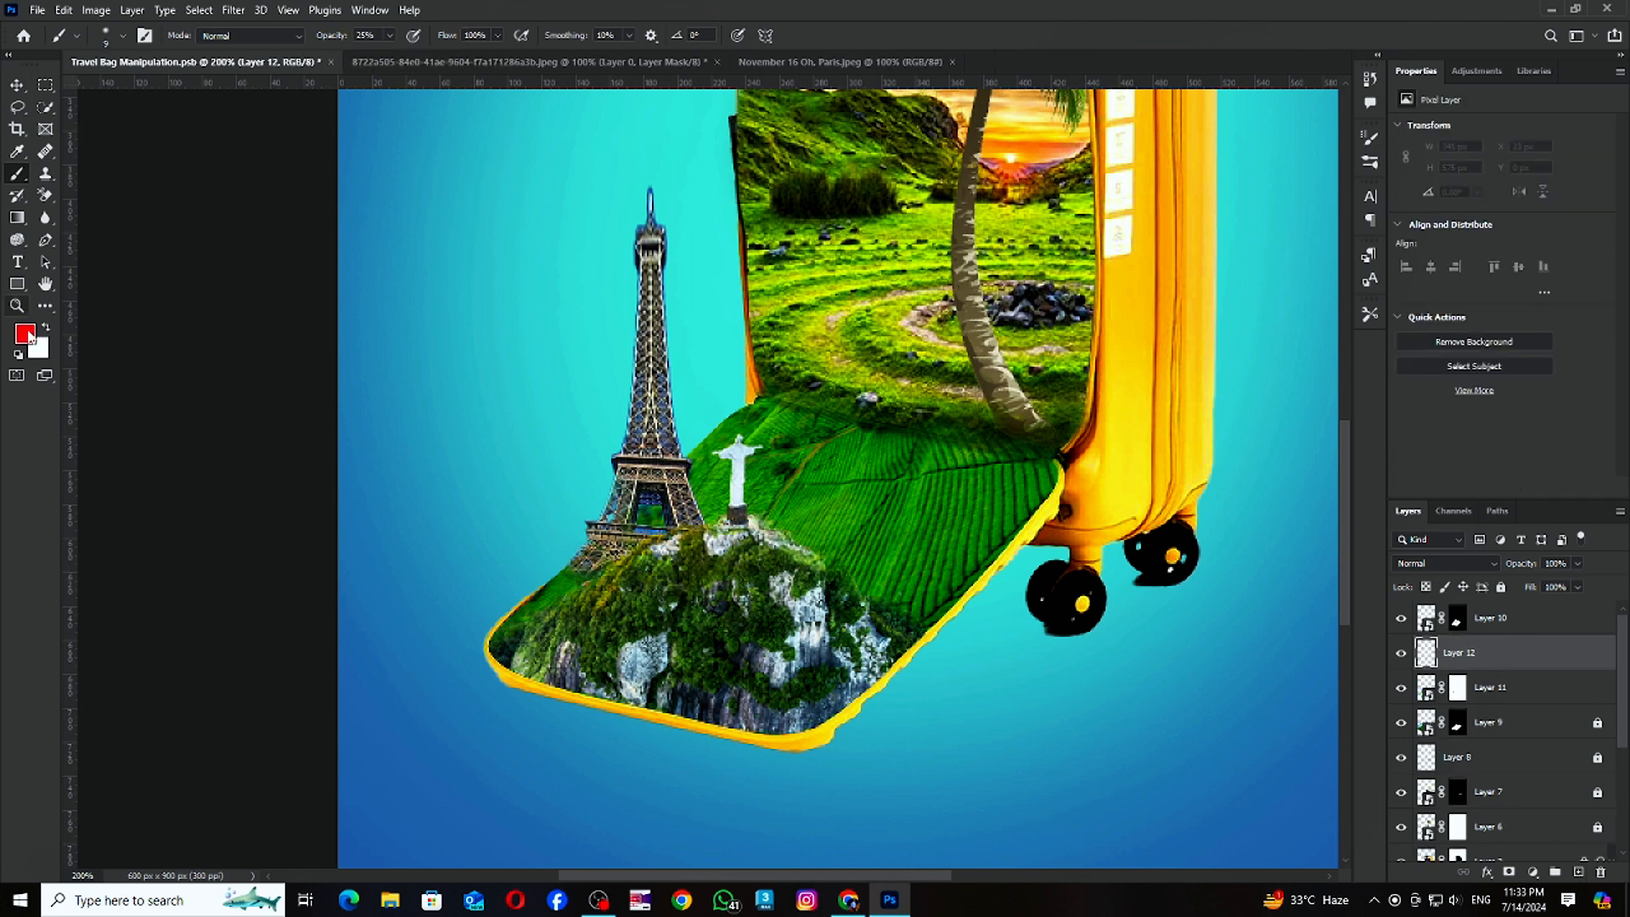
pyautogui.moveTo(389, 34); pyautogui.dragTo(380, 59)
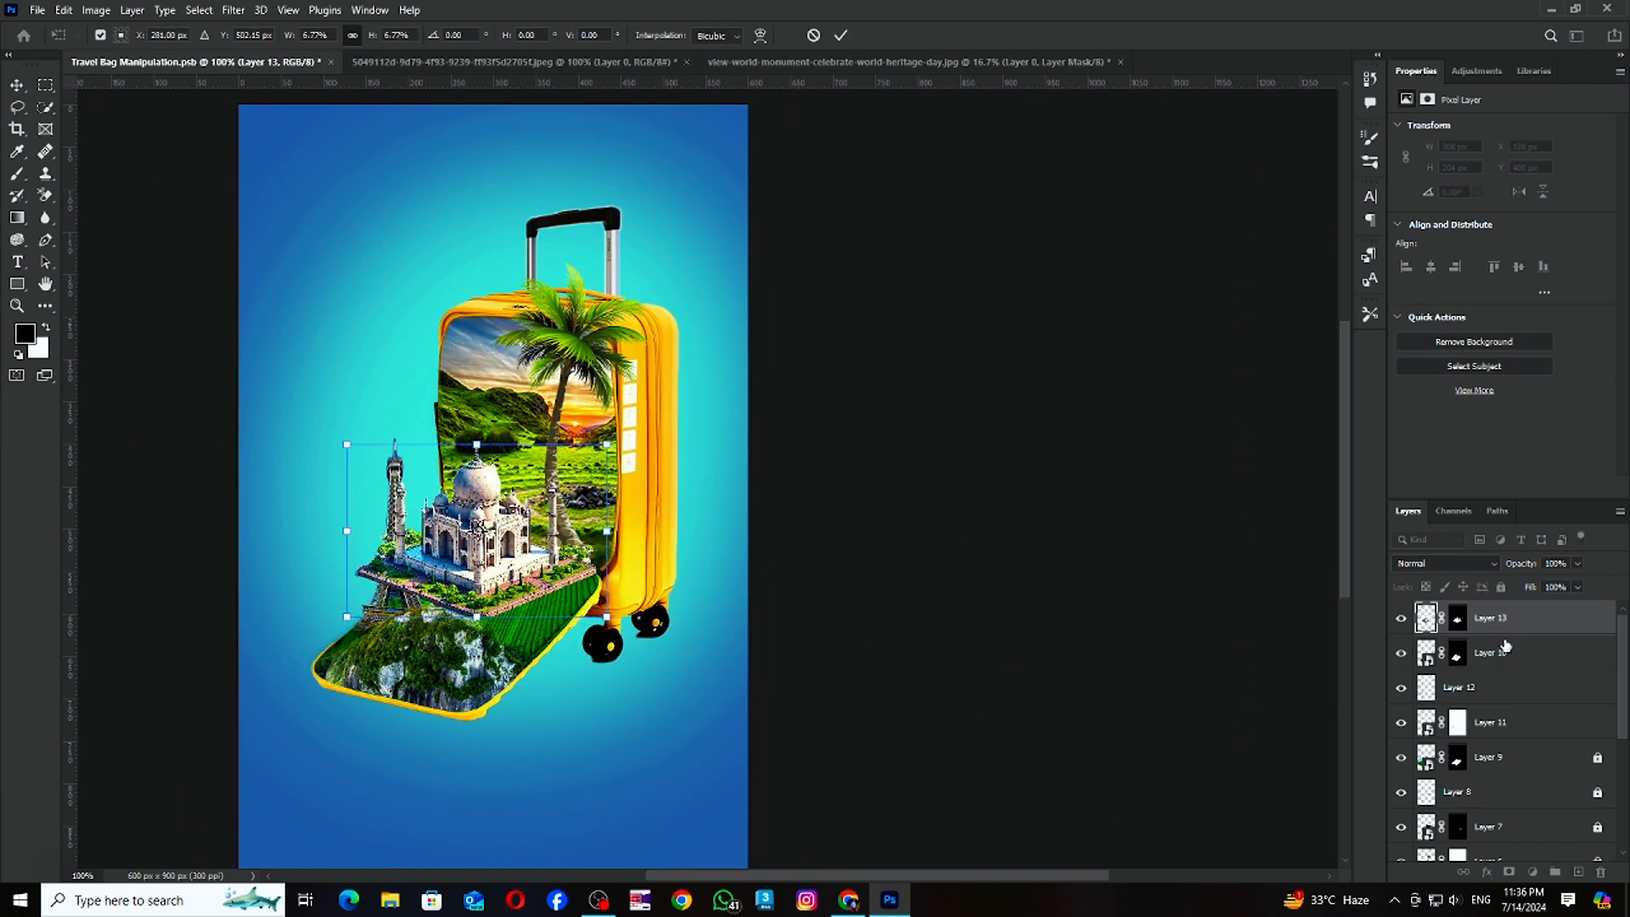
# Move the Taj Mahal layer below the Eiffel Tower layer and distort it to stand along the lid's perspective.
pyautogui.moveTo(1506, 645); pyautogui.dragTo(1493, 734)
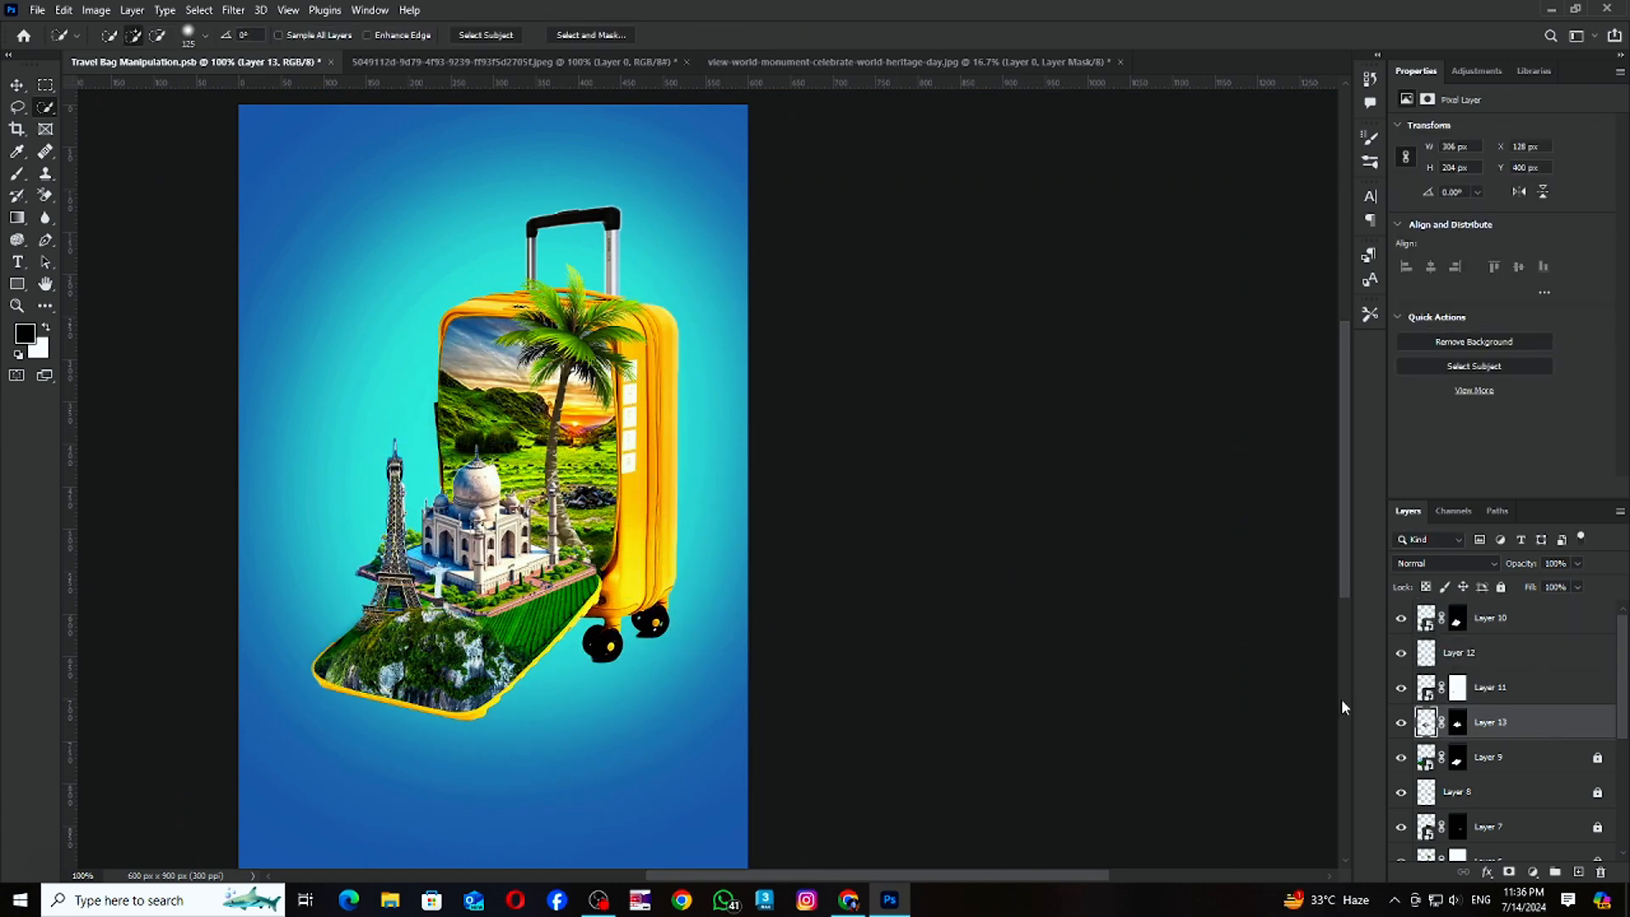
pyautogui.hotkey('ctrl', 't')
pyautogui.rightClick(560, 202)
pyautogui.click(629, 294)
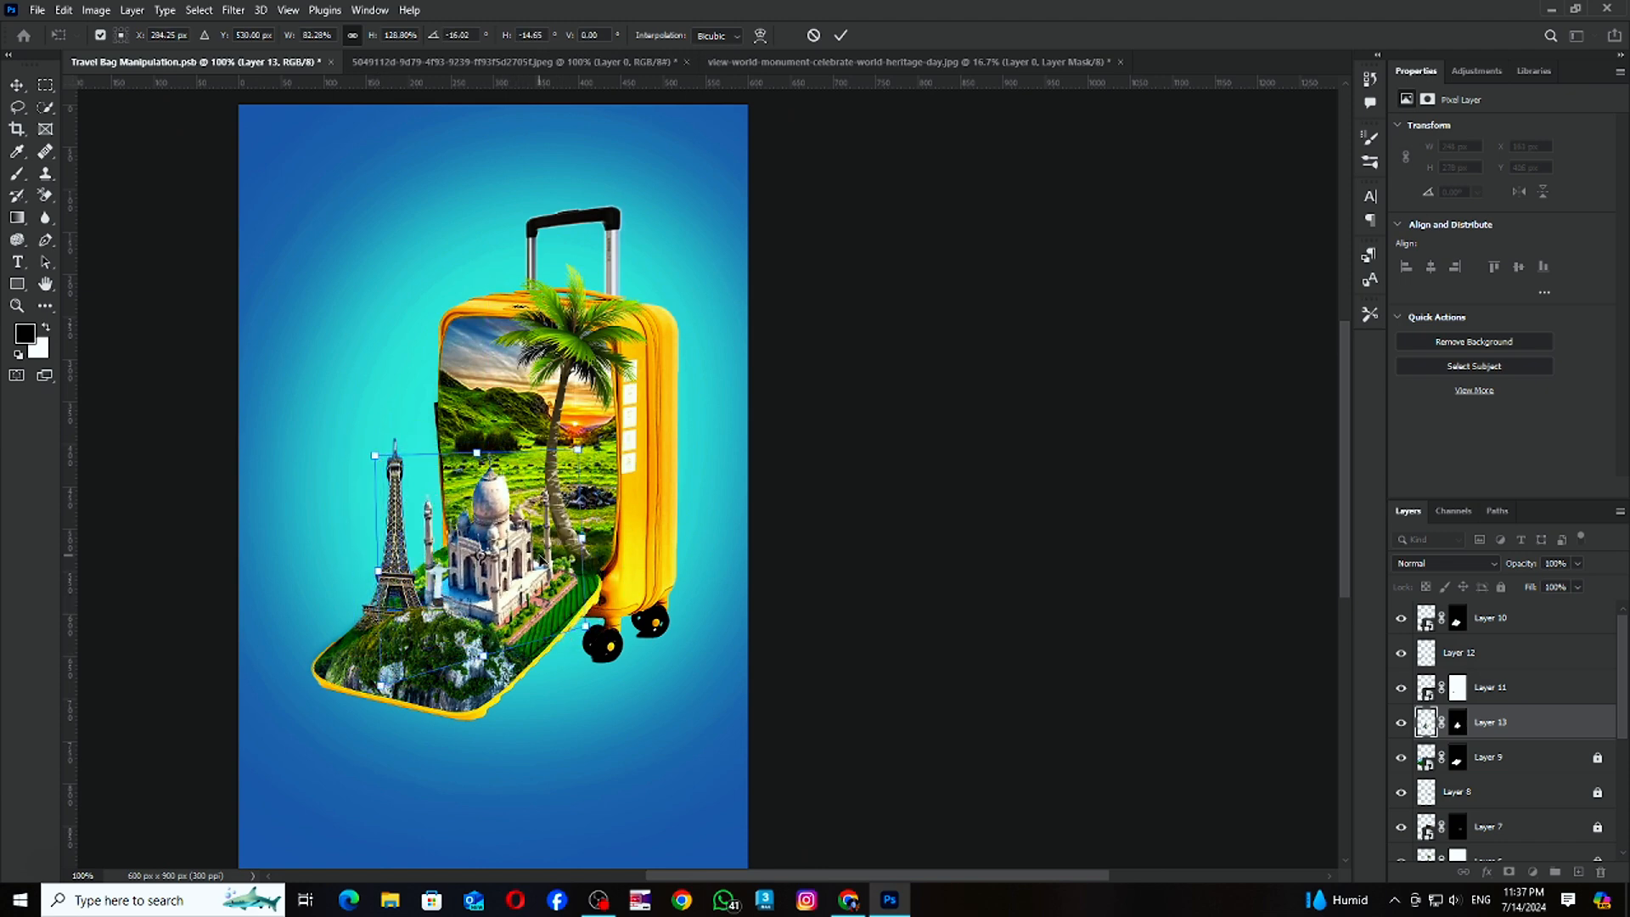
pyautogui.moveTo(484, 590); pyautogui.dragTo(484, 603)
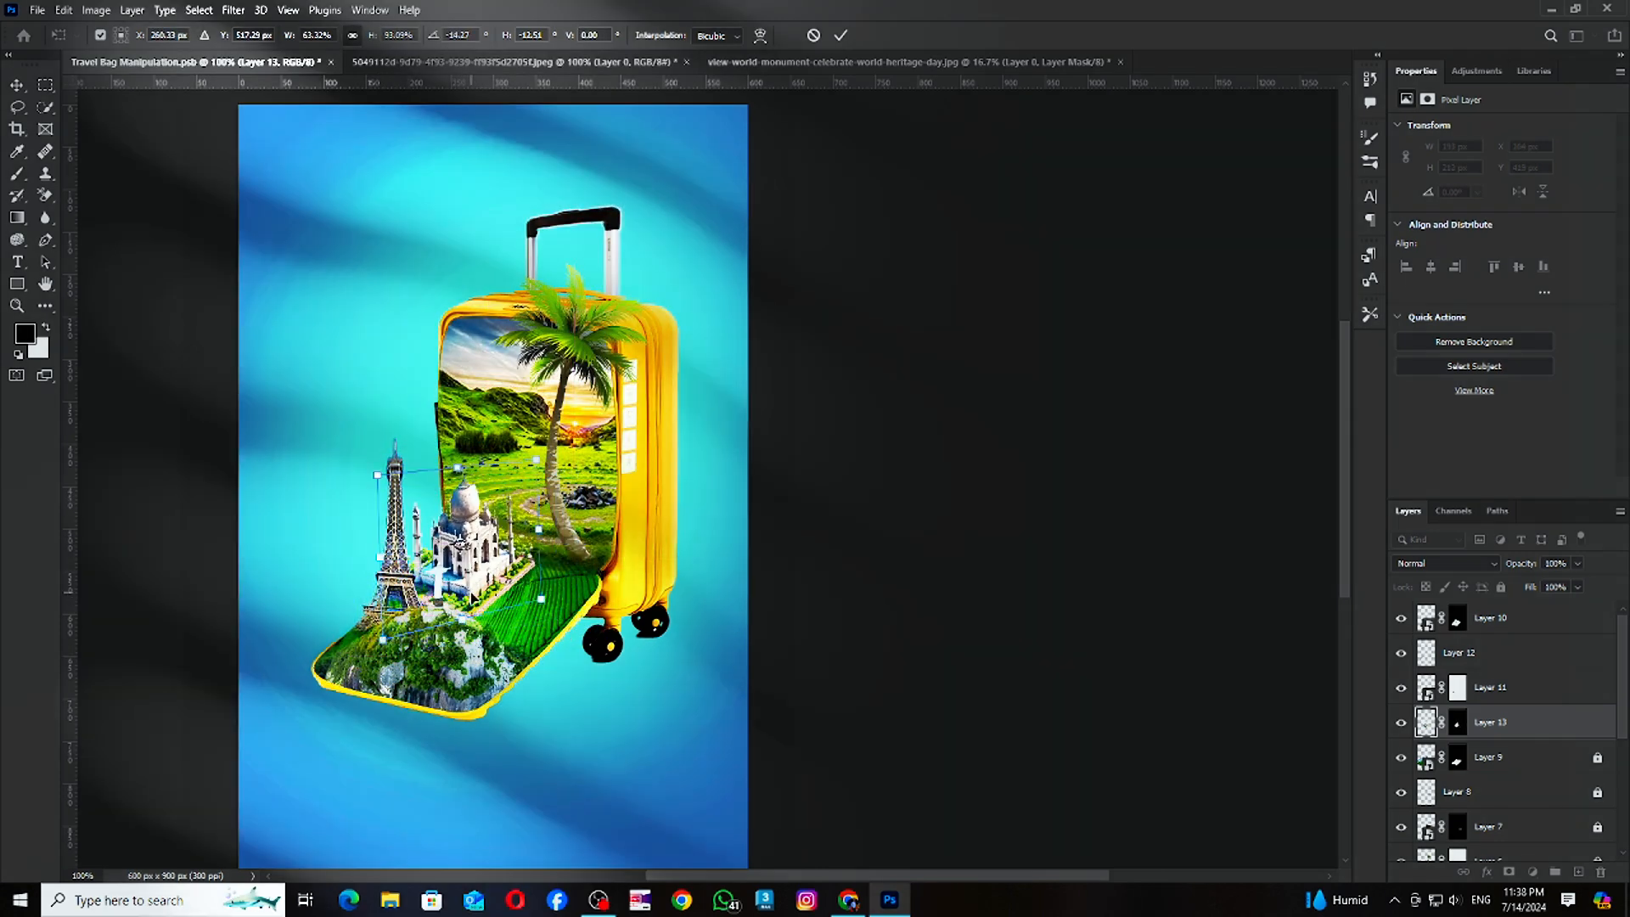
# Select the mountain-and-statue layer and free-transform it, enlarging it and shifting its position on the lid.
pyautogui.click(1503, 690)
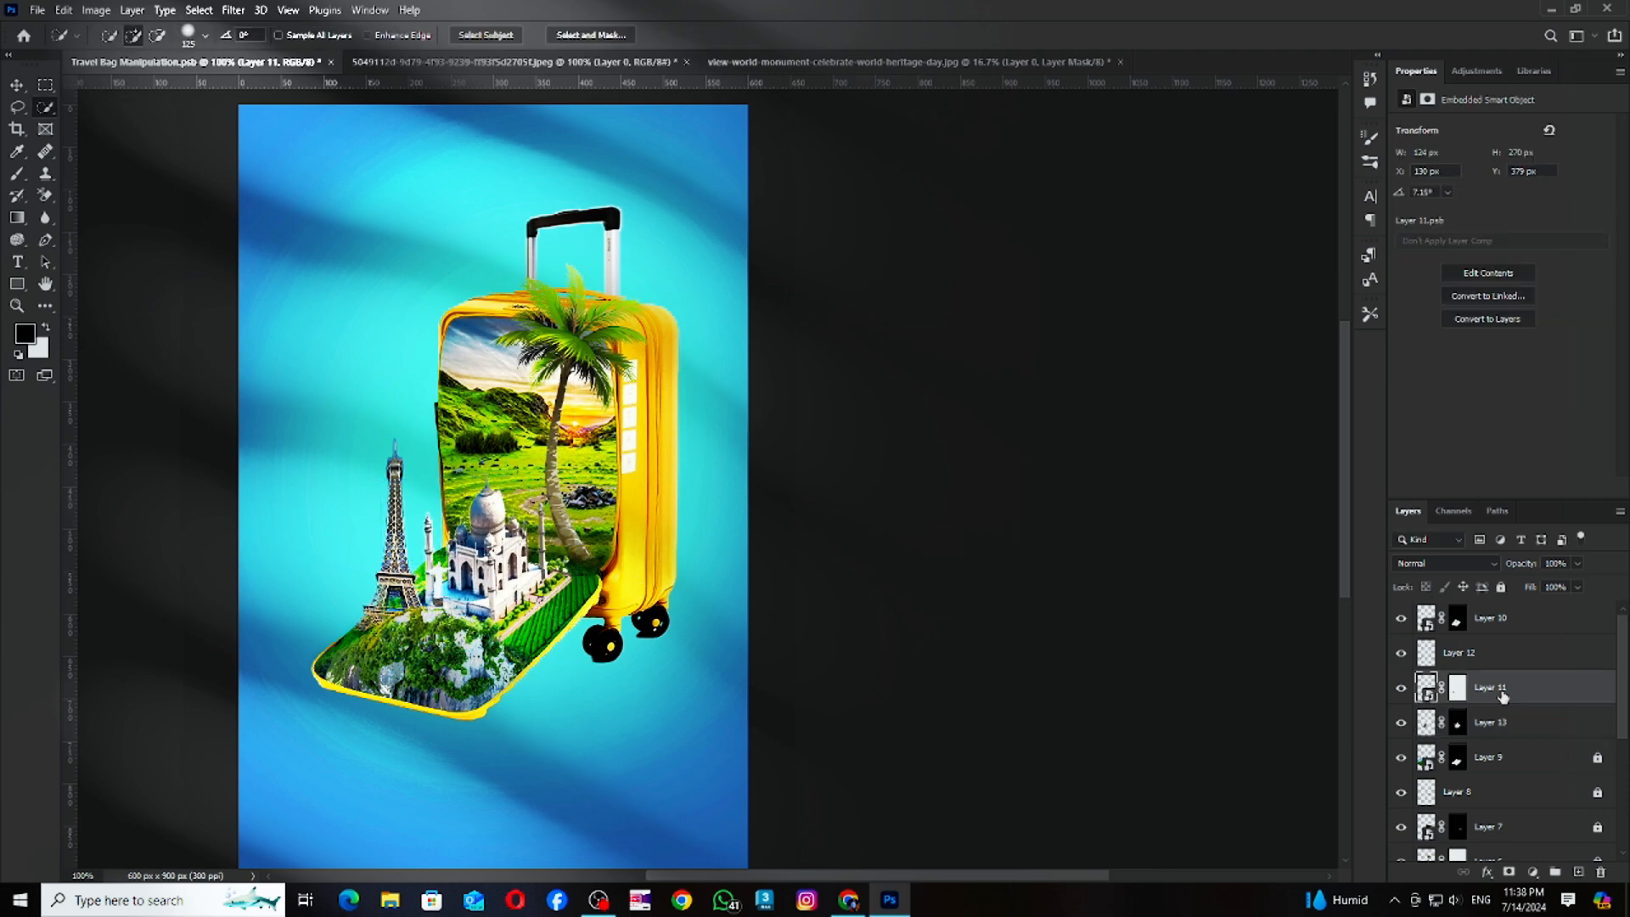
pyautogui.click(1488, 659)
pyautogui.click(1492, 622)
pyautogui.hotkey('ctrl', 't')
pyautogui.hotkey('ctrl', '-')
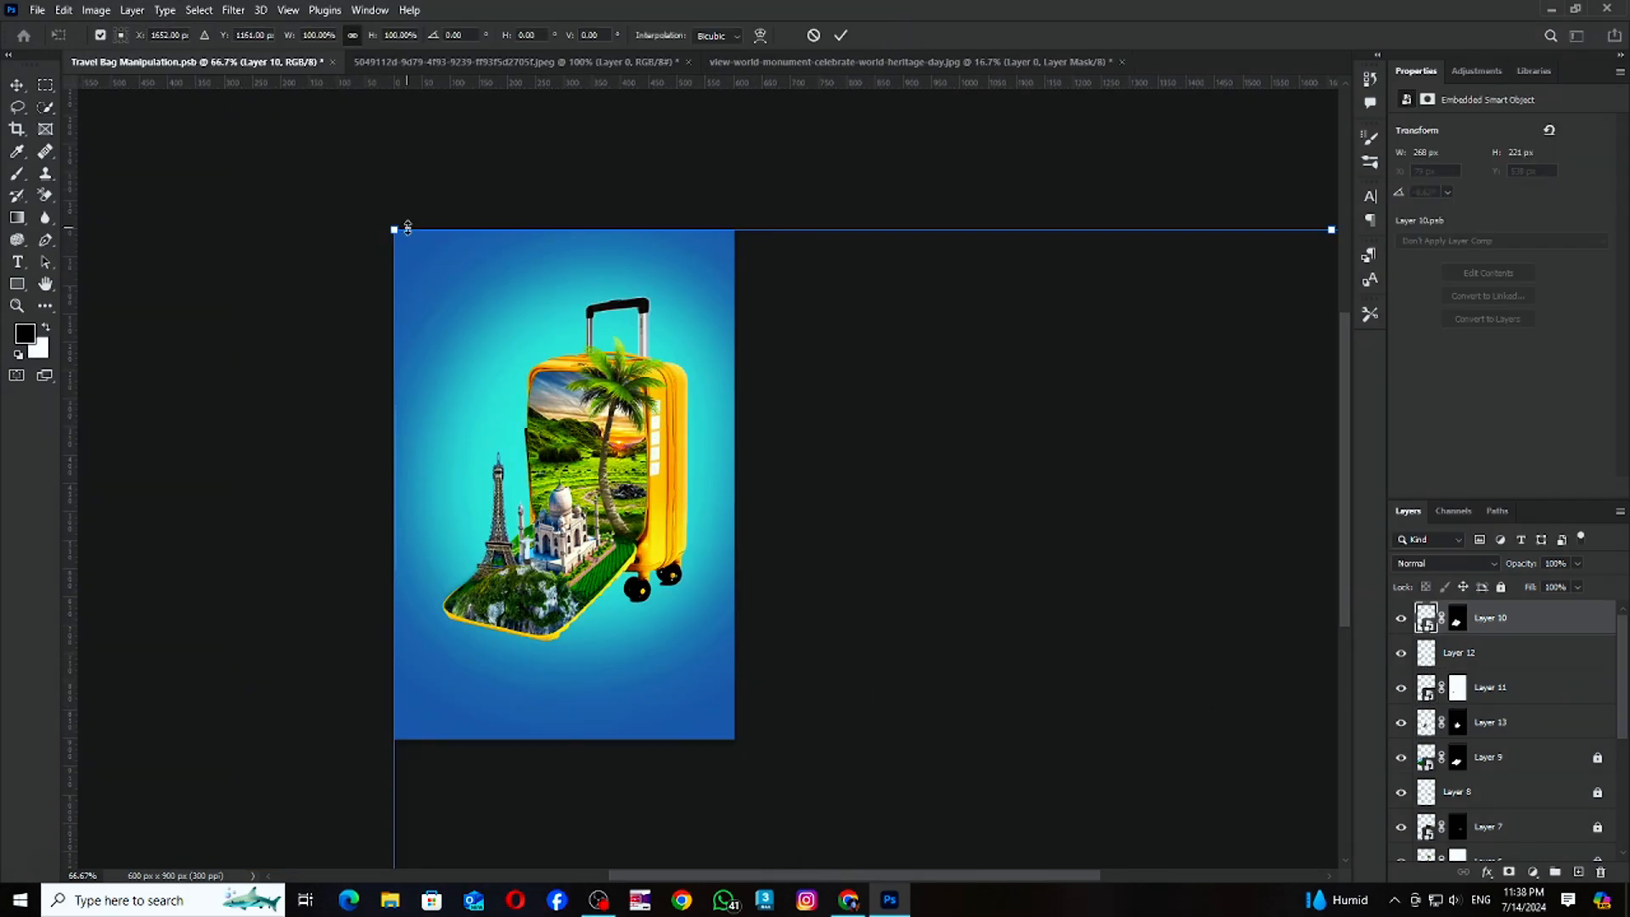
pyautogui.moveTo(393, 229); pyautogui.dragTo(312, 173)
pyautogui.moveTo(327, 201); pyautogui.dragTo(408, 241)
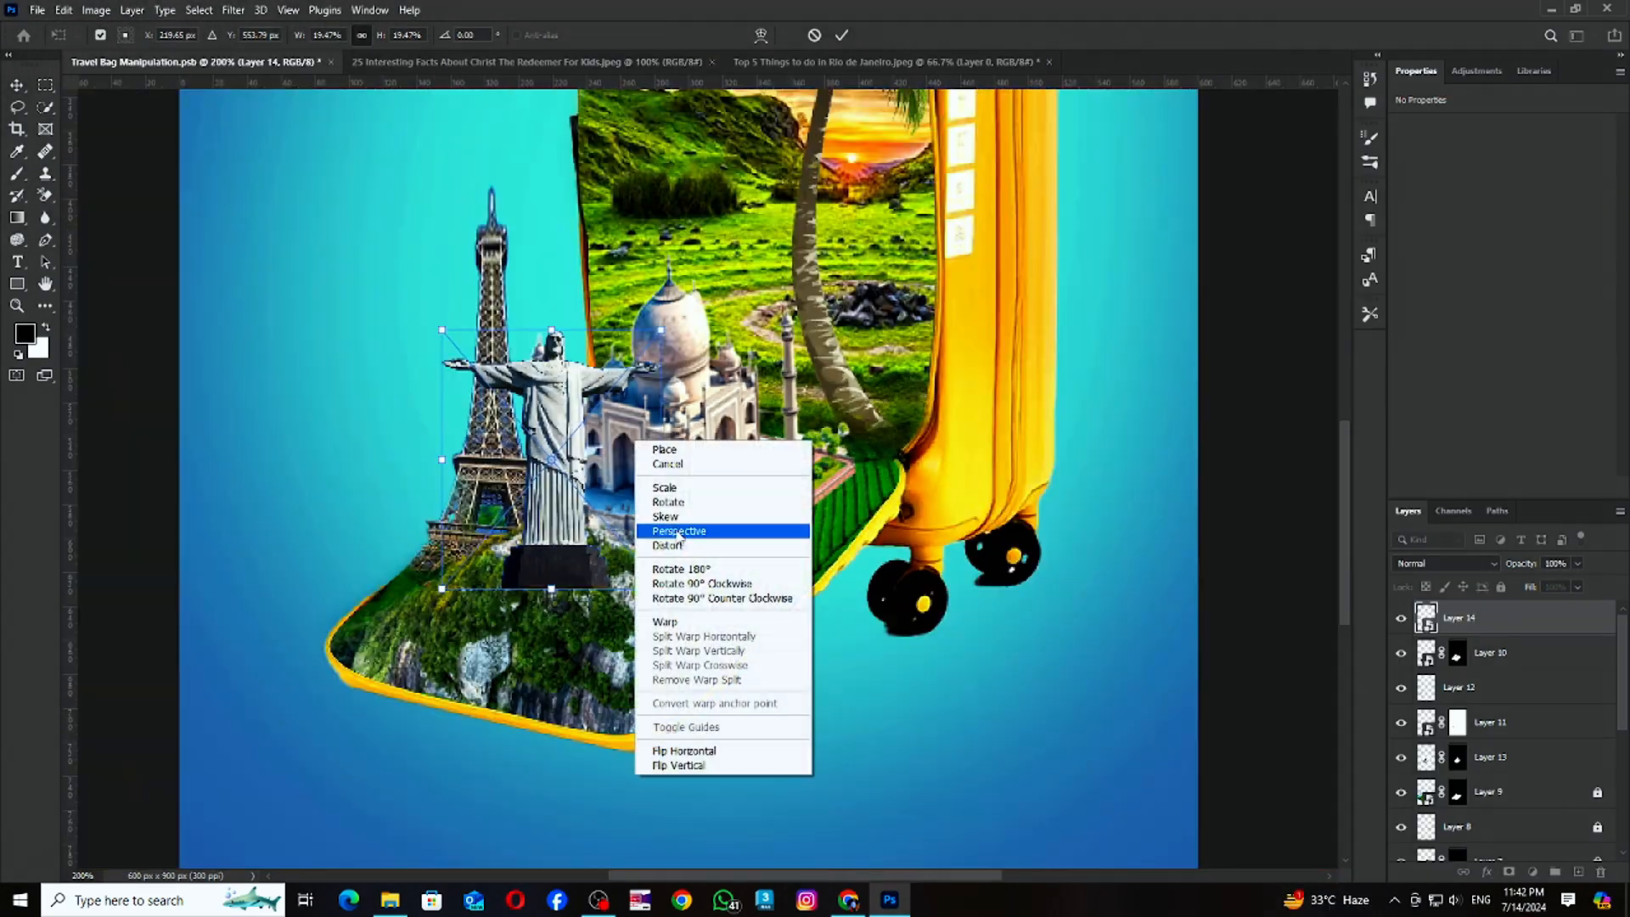
# Transform the larger Christ statue to fit between the Eiffel Tower and Taj Mahal, and adjust its Levels.
pyautogui.click(635, 450)
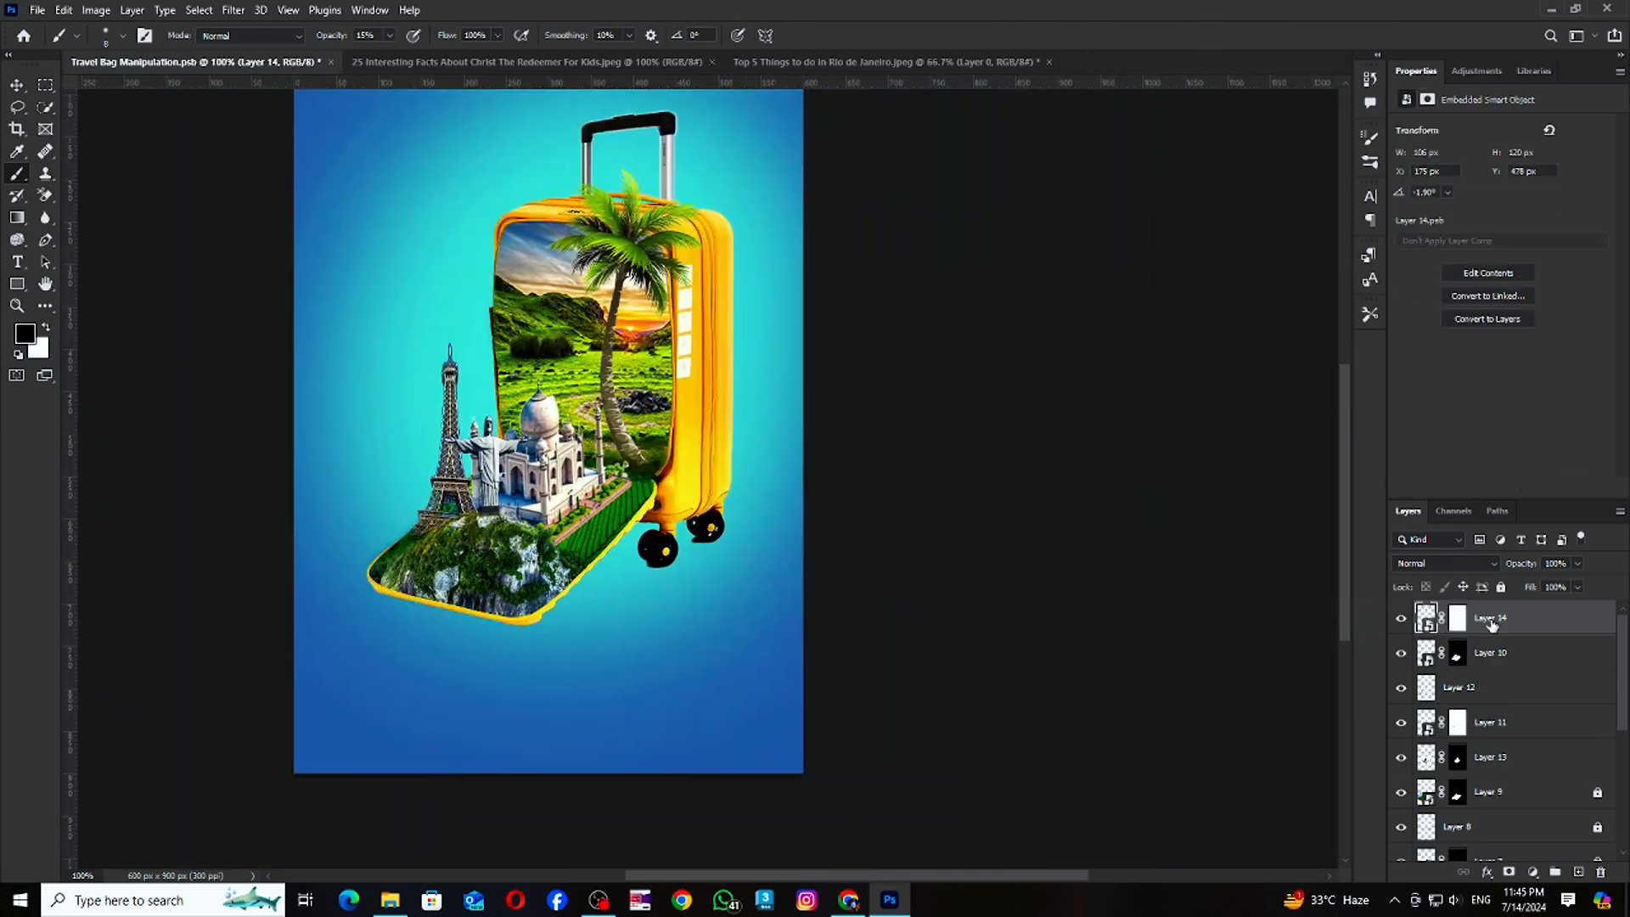
pyautogui.hotkey('ctrl', 'l')
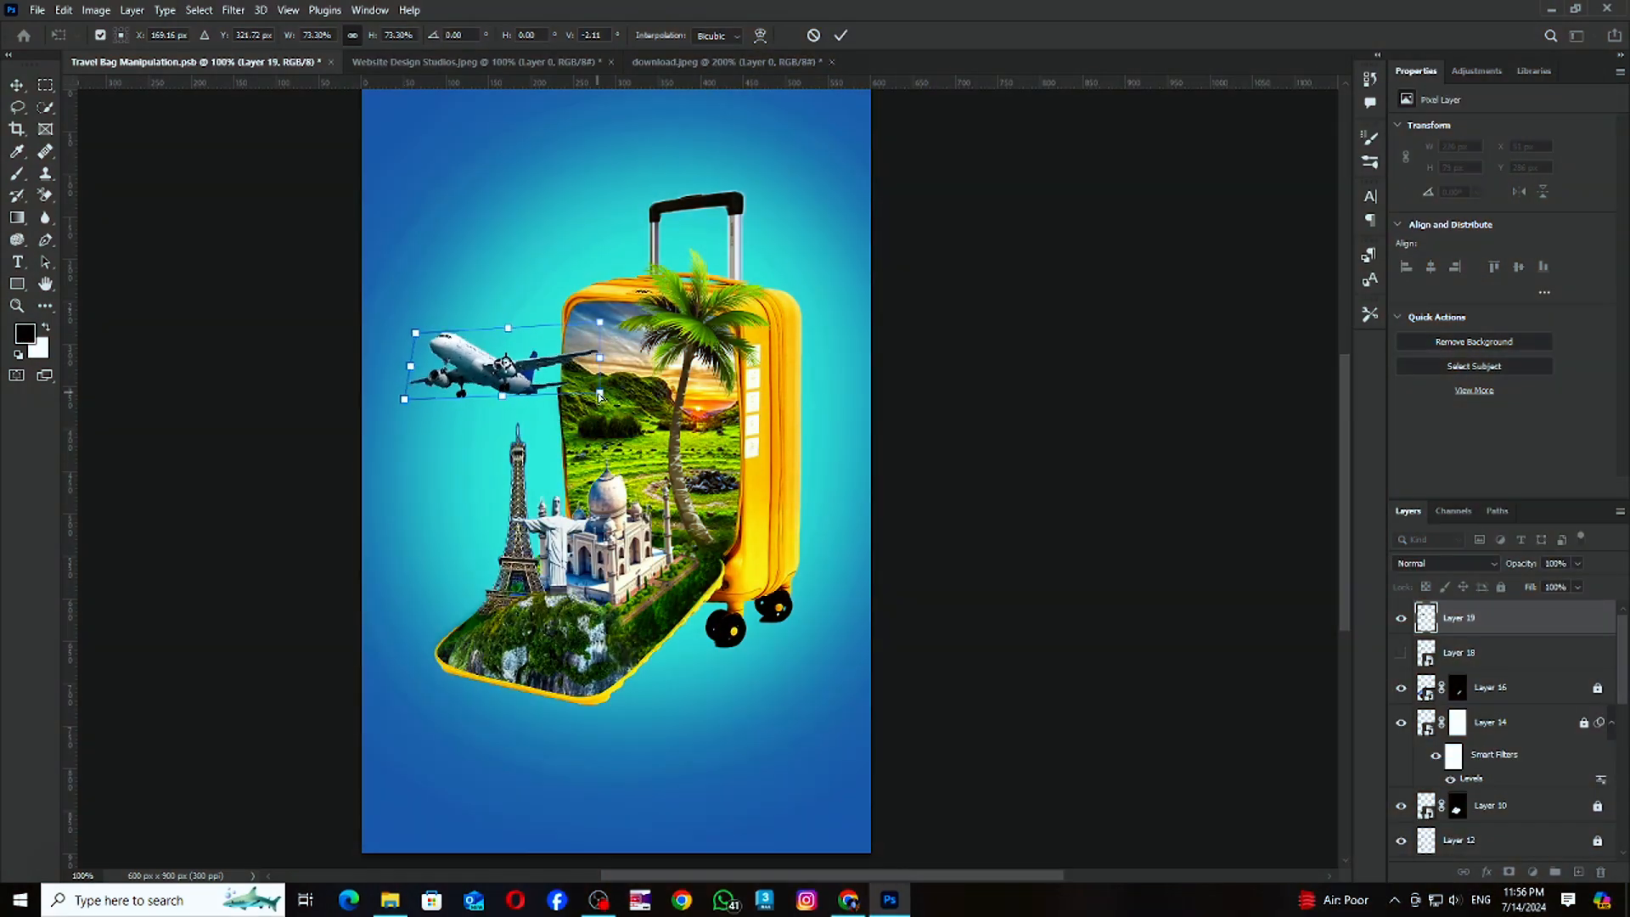
# Apply the airplane's transform beside the suitcase and place the flock of birds near it.
pyautogui.press('Return')
pyautogui.rightClick(536, 372)
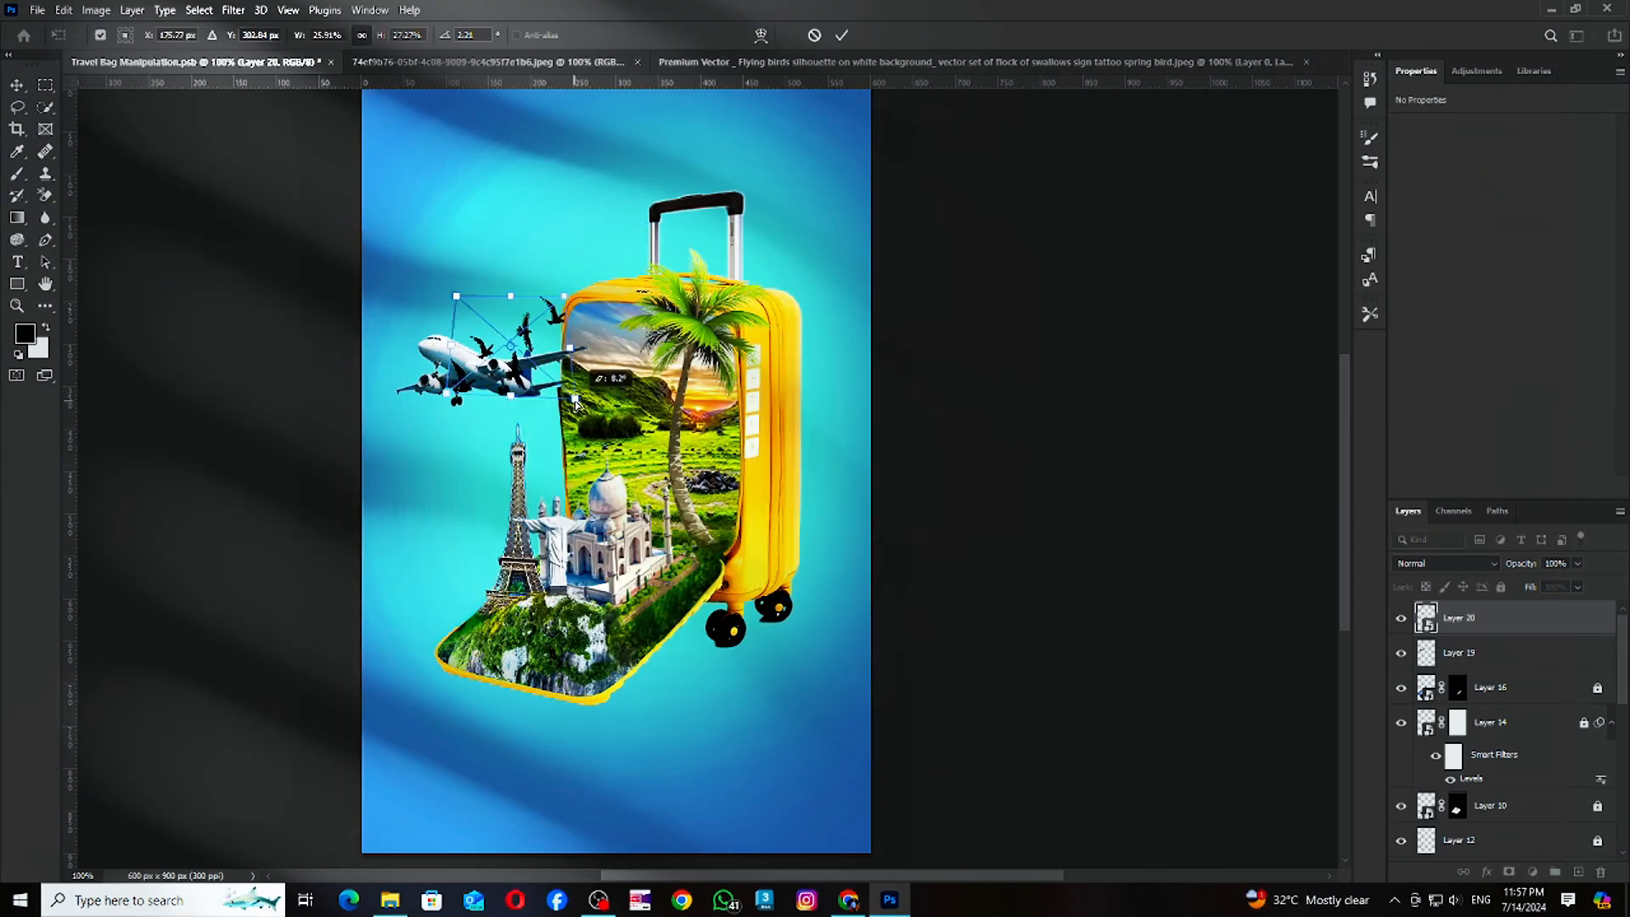
pyautogui.moveTo(570, 457); pyautogui.dragTo(520, 435)
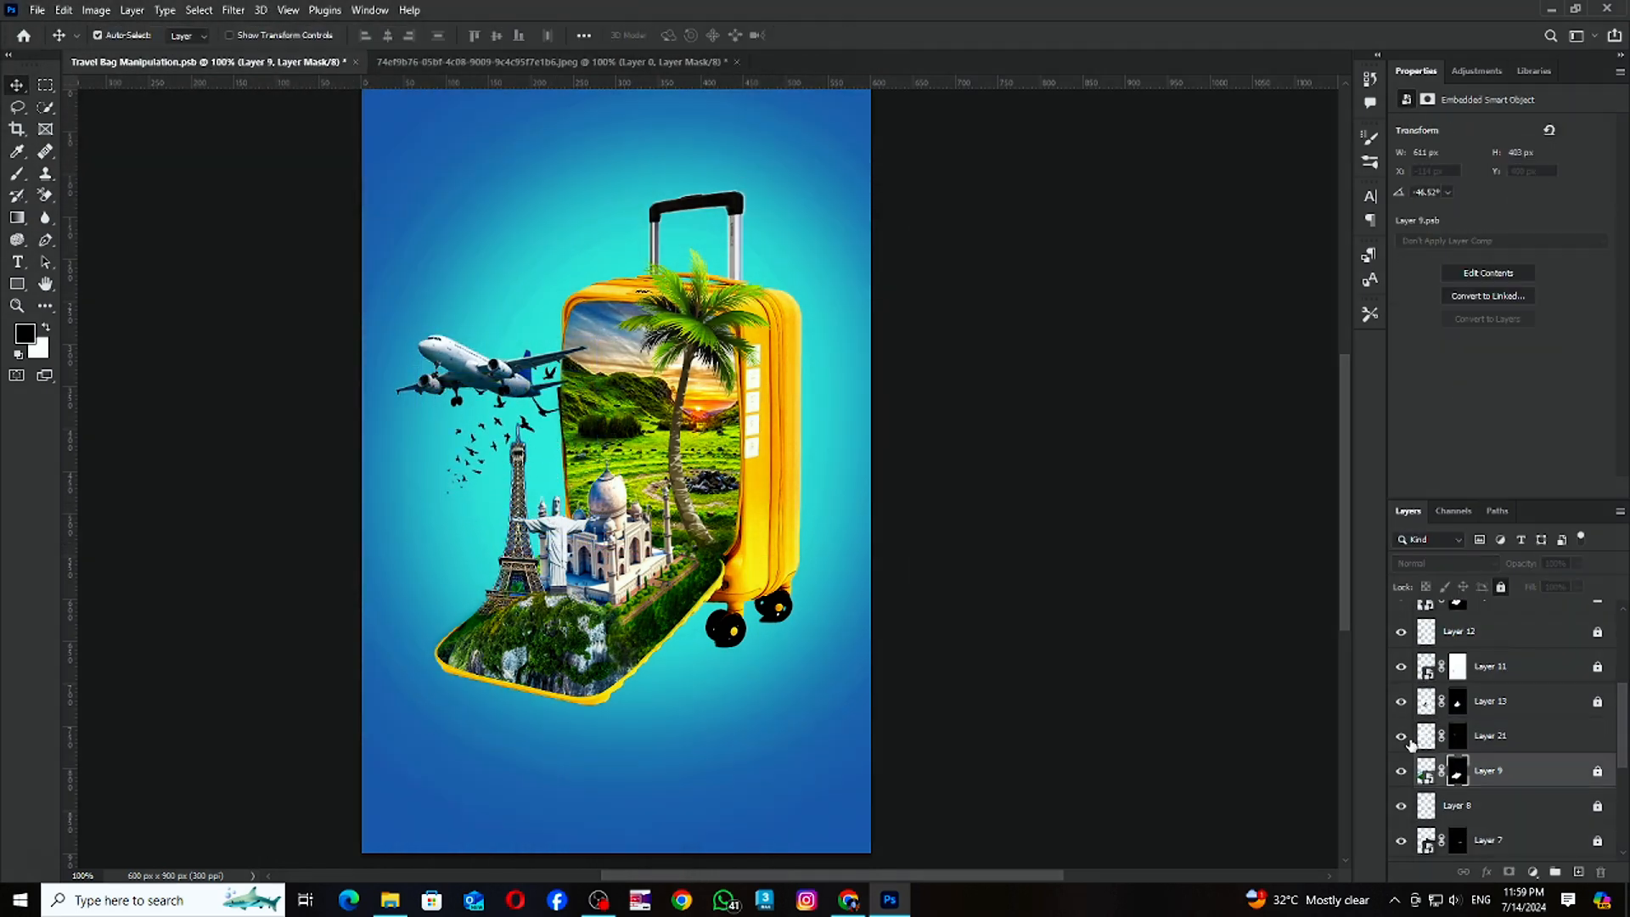
# Select Layer 21's image and mask, and move the airplane layer above the birds layer.
pyautogui.click(1426, 736)
pyautogui.click(1458, 736)
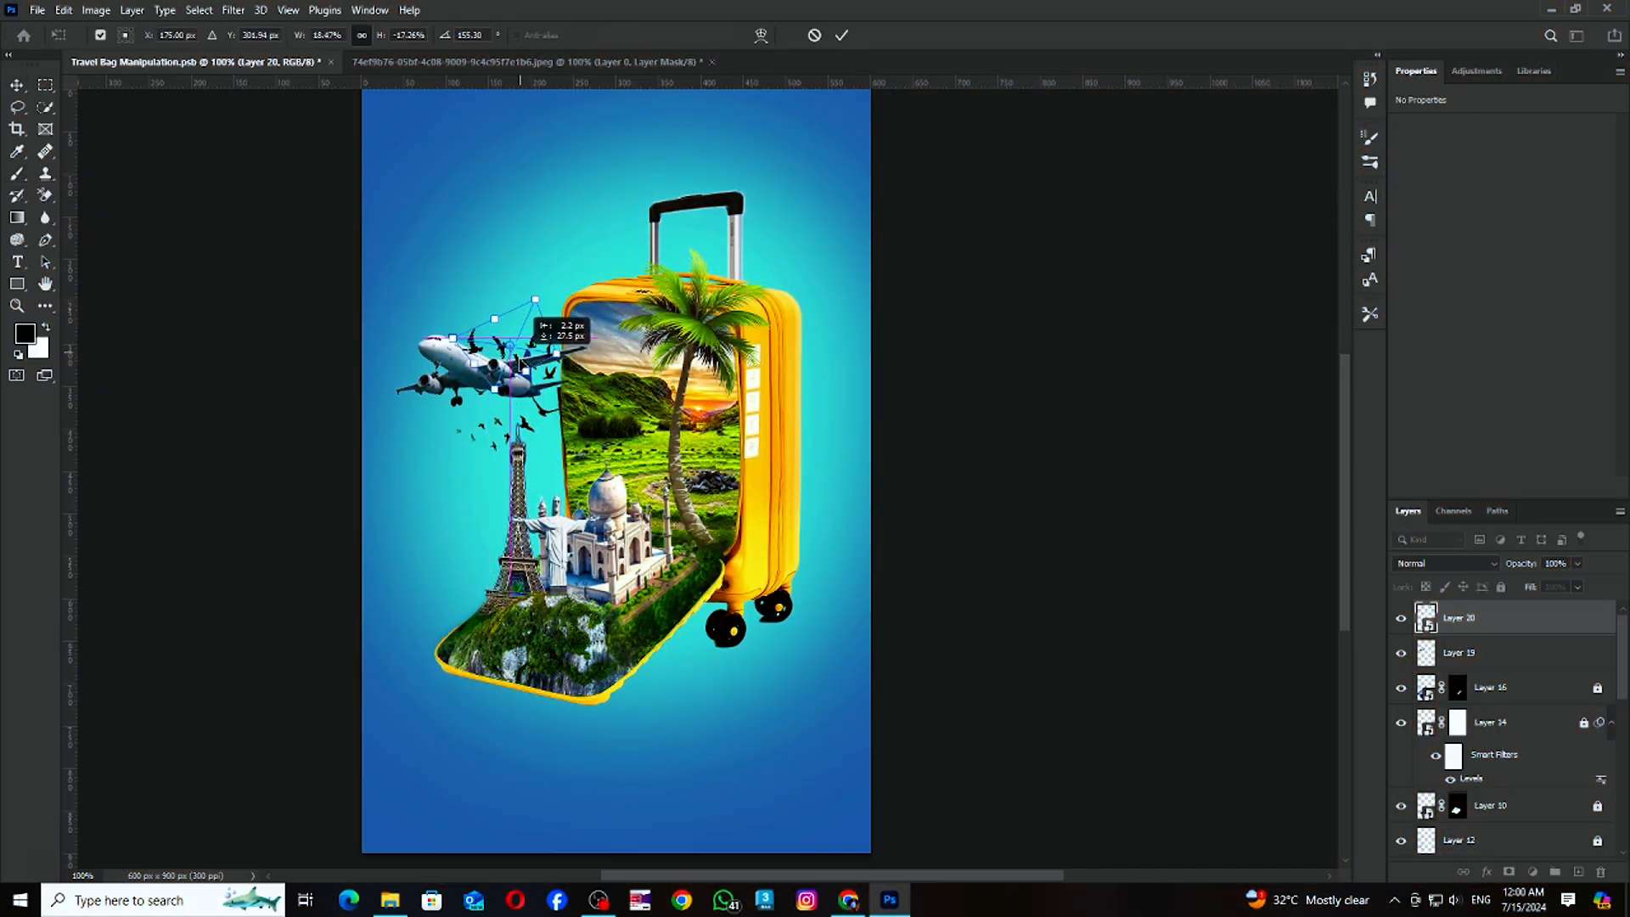
pyautogui.moveTo(1498, 658); pyautogui.dragTo(1500, 631)
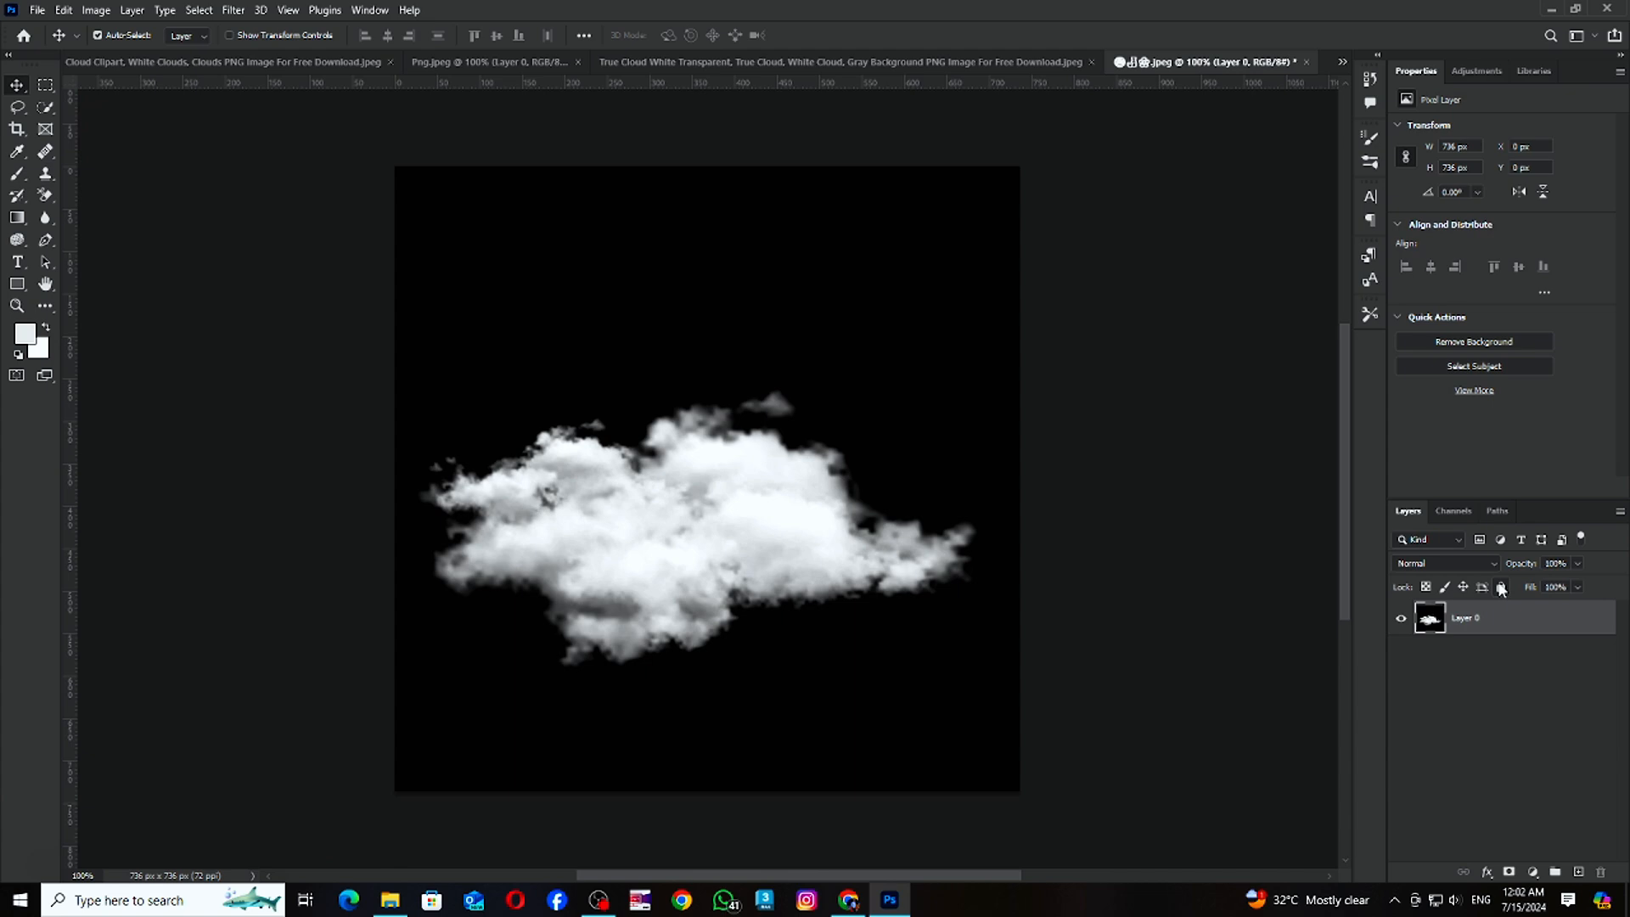
# Scale the Screen-blended cloud behind the airplane and move its layer lower in the stack.
pyautogui.click(1343, 62)
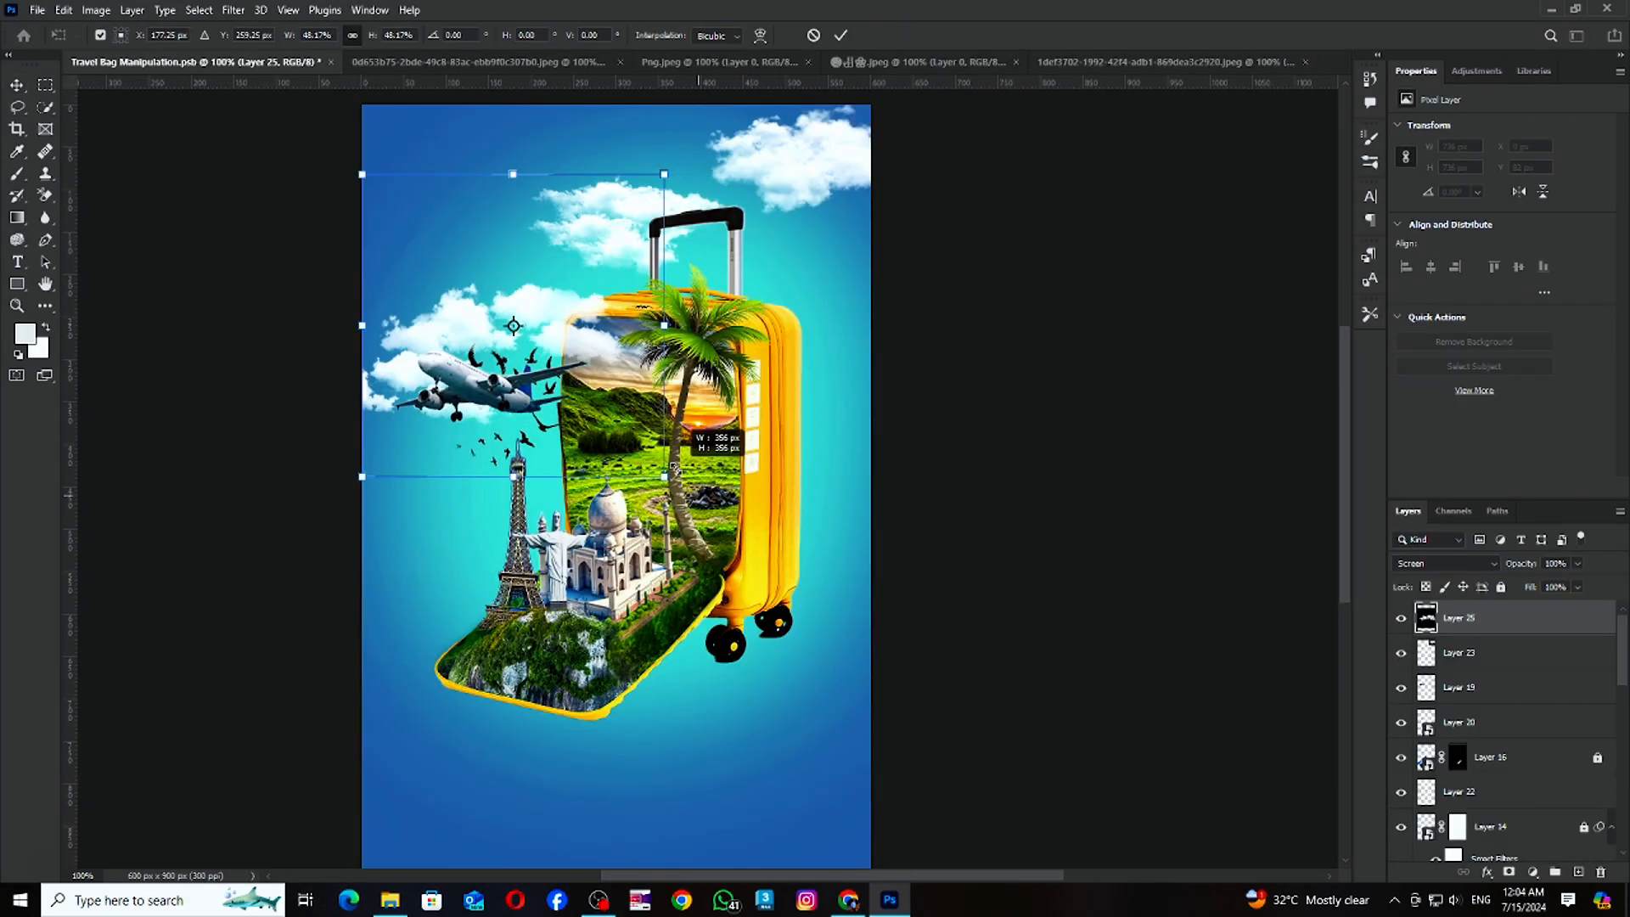
pyautogui.moveTo(674, 391); pyautogui.dragTo(656, 377)
pyautogui.press('Return')
pyautogui.moveTo(1520, 618); pyautogui.dragTo(1503, 783)
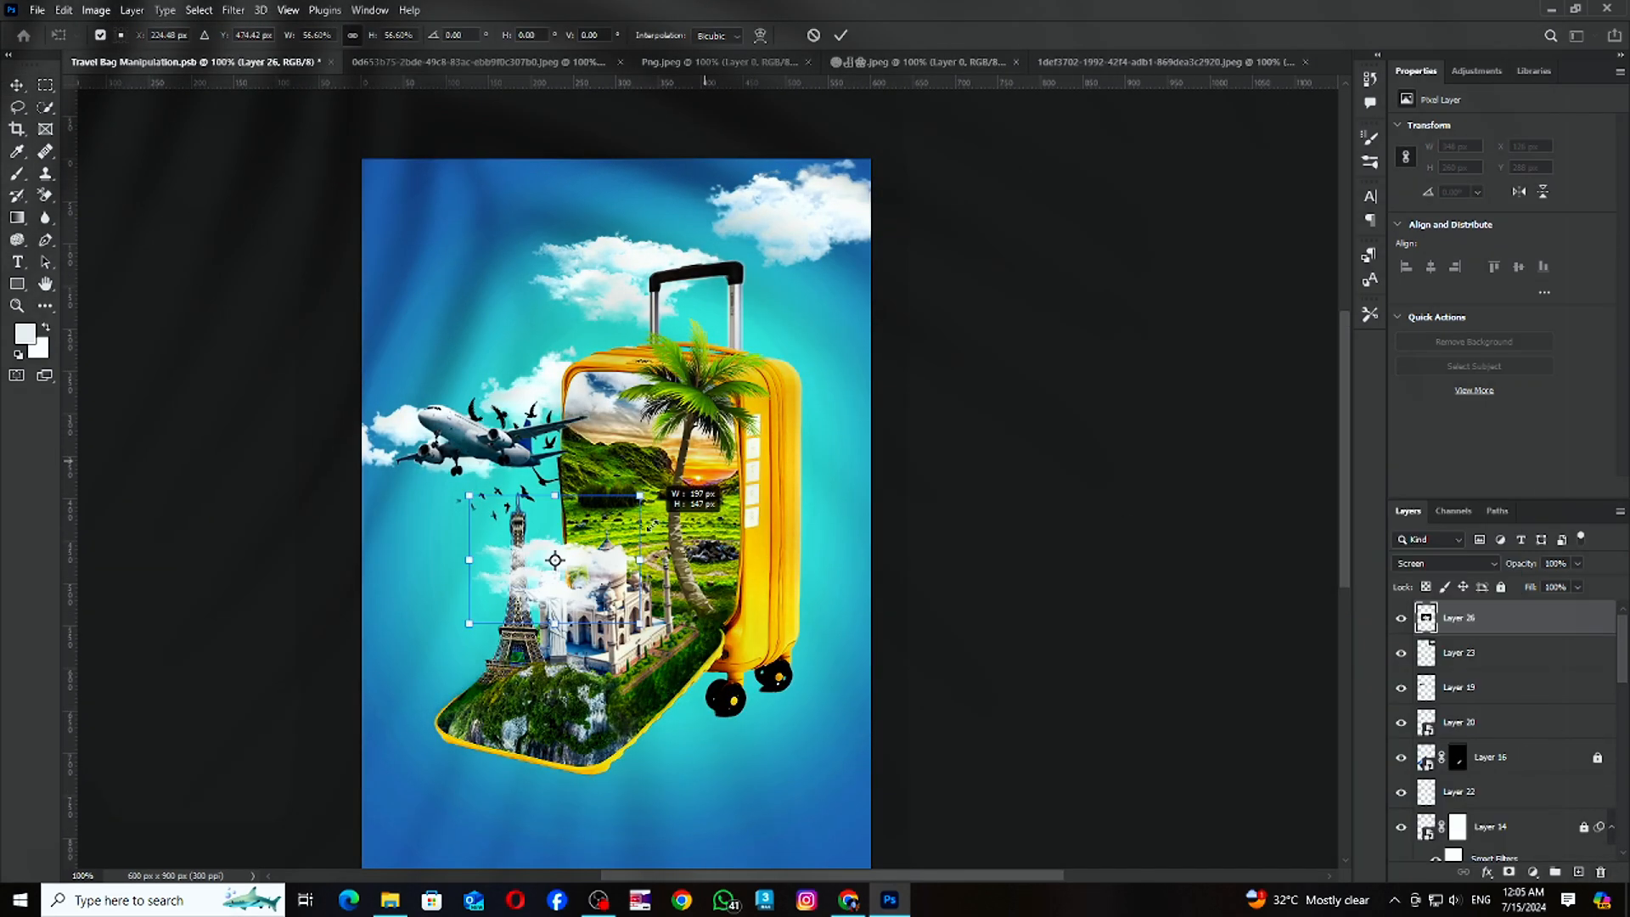
# Resize the next Screen-blended cloud and place it beside the Eiffel Tower, outside the suitcase.
pyautogui.moveTo(651, 526); pyautogui.dragTo(660, 516)
pyautogui.moveTo(586, 556); pyautogui.dragTo(480, 514)
pyautogui.moveTo(575, 503); pyautogui.dragTo(525, 507)
pyautogui.moveTo(472, 543); pyautogui.dragTo(508, 569)
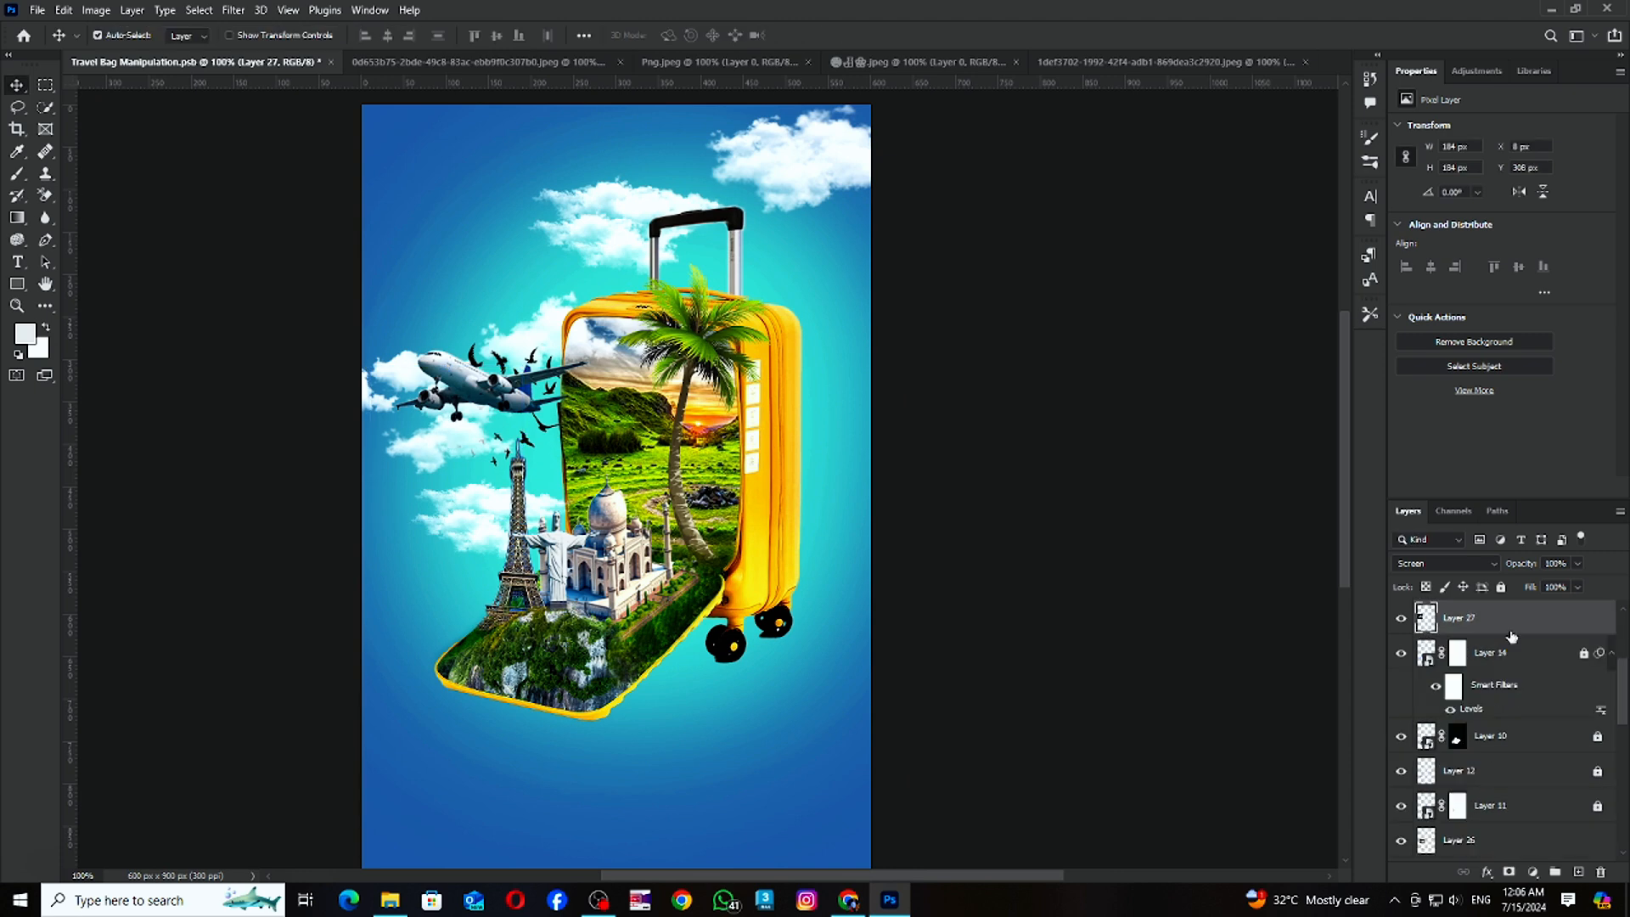
pyautogui.scroll(-5, 1512, 680)
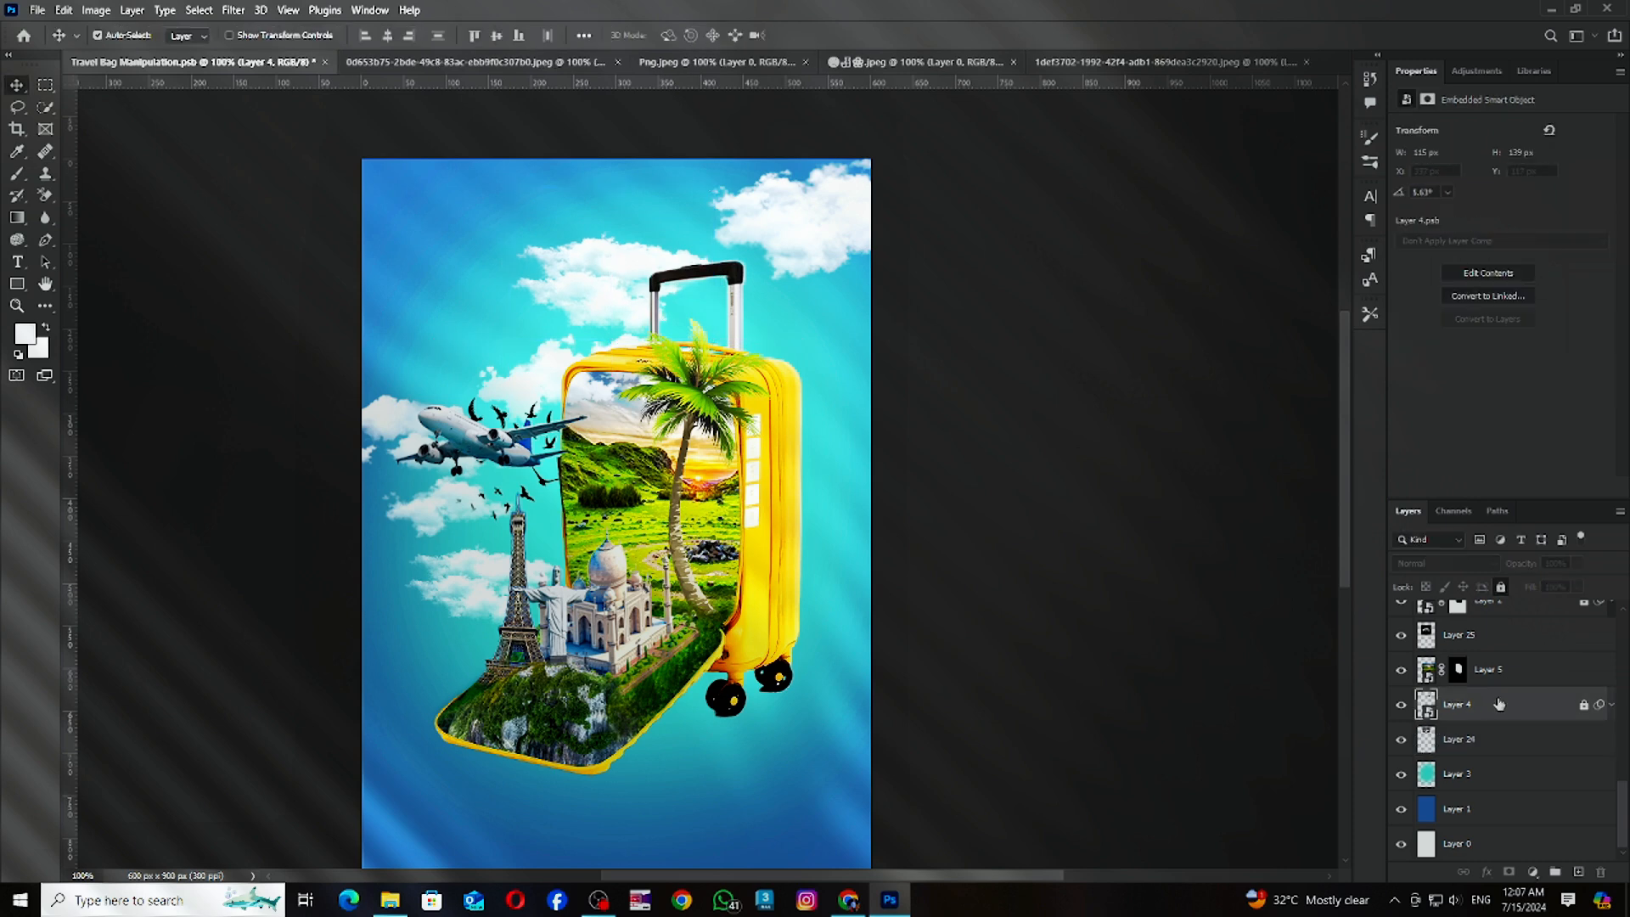
# Duplicate the large Screen-blended corner cloud, place one below it behind the suitcase, and move both cloud layers lower in the stack.
pyautogui.scroll(3, 1499, 704)
pyautogui.click(1480, 775)
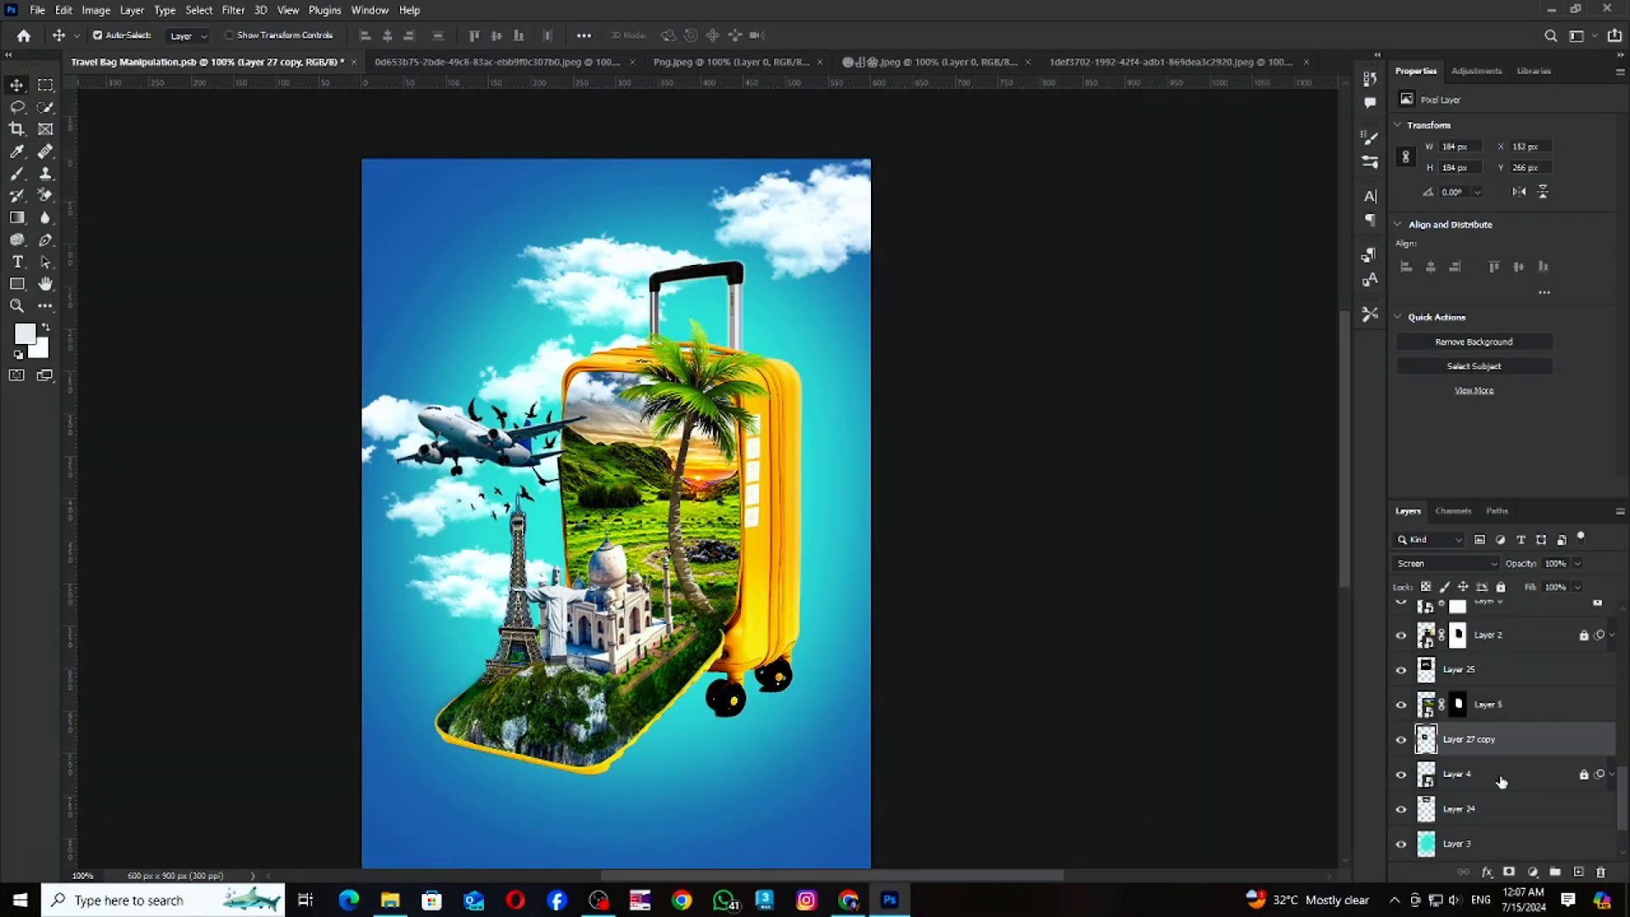
pyautogui.click(817, 239)
pyautogui.hotkey('ctrl', 'j')
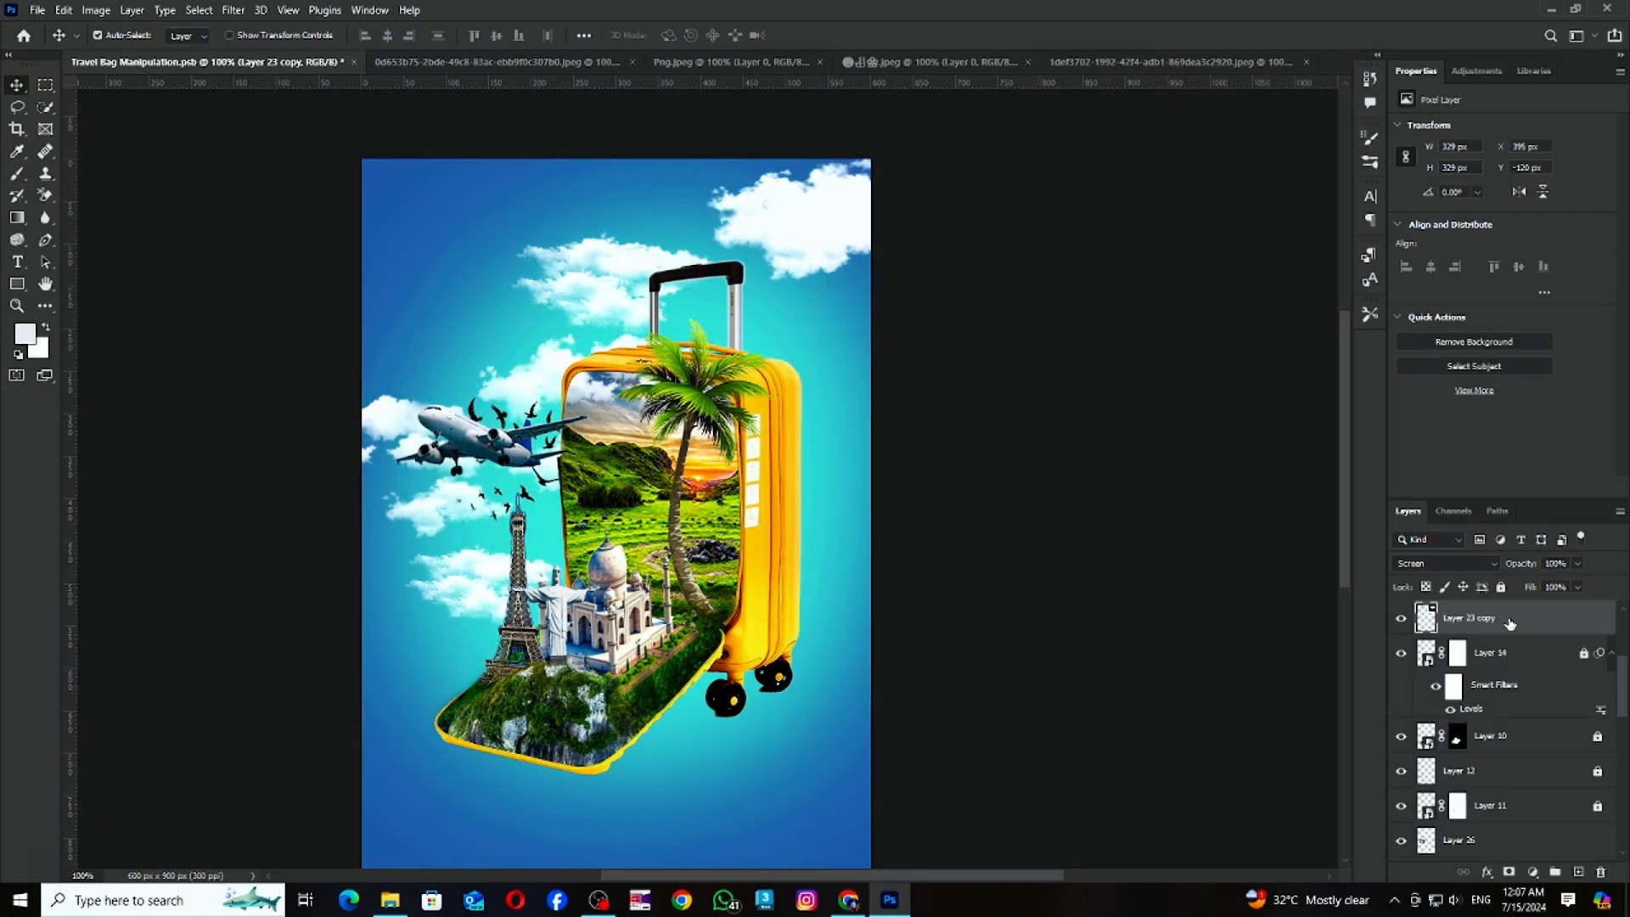
pyautogui.moveTo(1510, 623); pyautogui.dragTo(1501, 828)
pyautogui.moveTo(817, 230); pyautogui.dragTo(814, 381)
pyautogui.moveTo(1491, 618); pyautogui.dragTo(1491, 735)
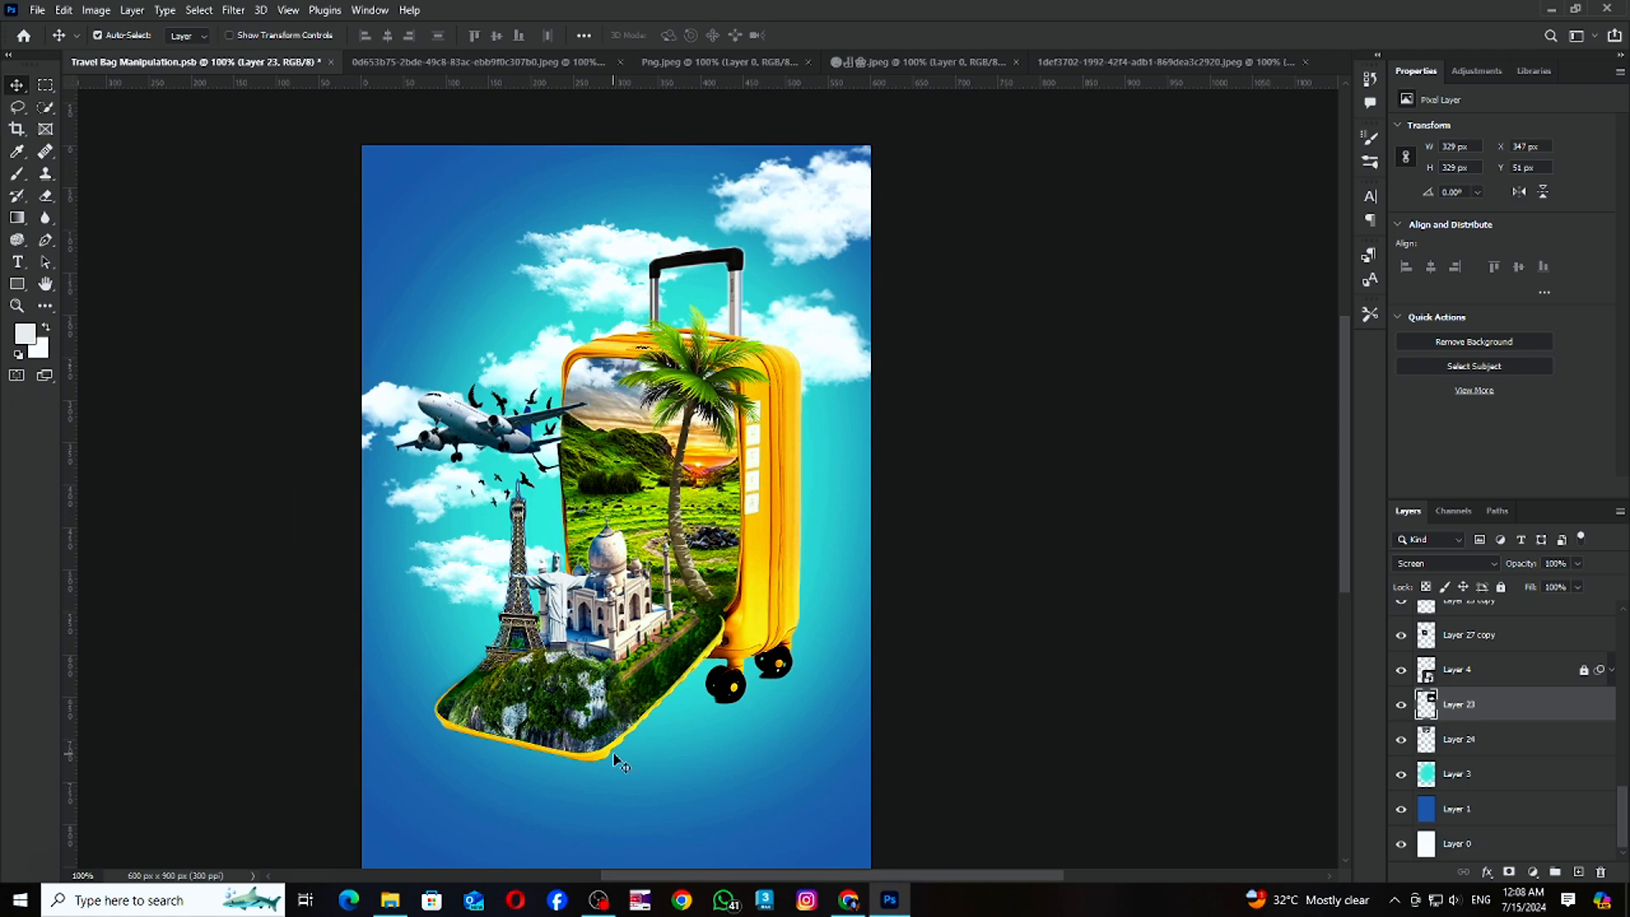
# Scale down the orange hot-air balloon above the suitcase handle and raise its layer in the stack.
pyautogui.scroll(10, 1495, 619)
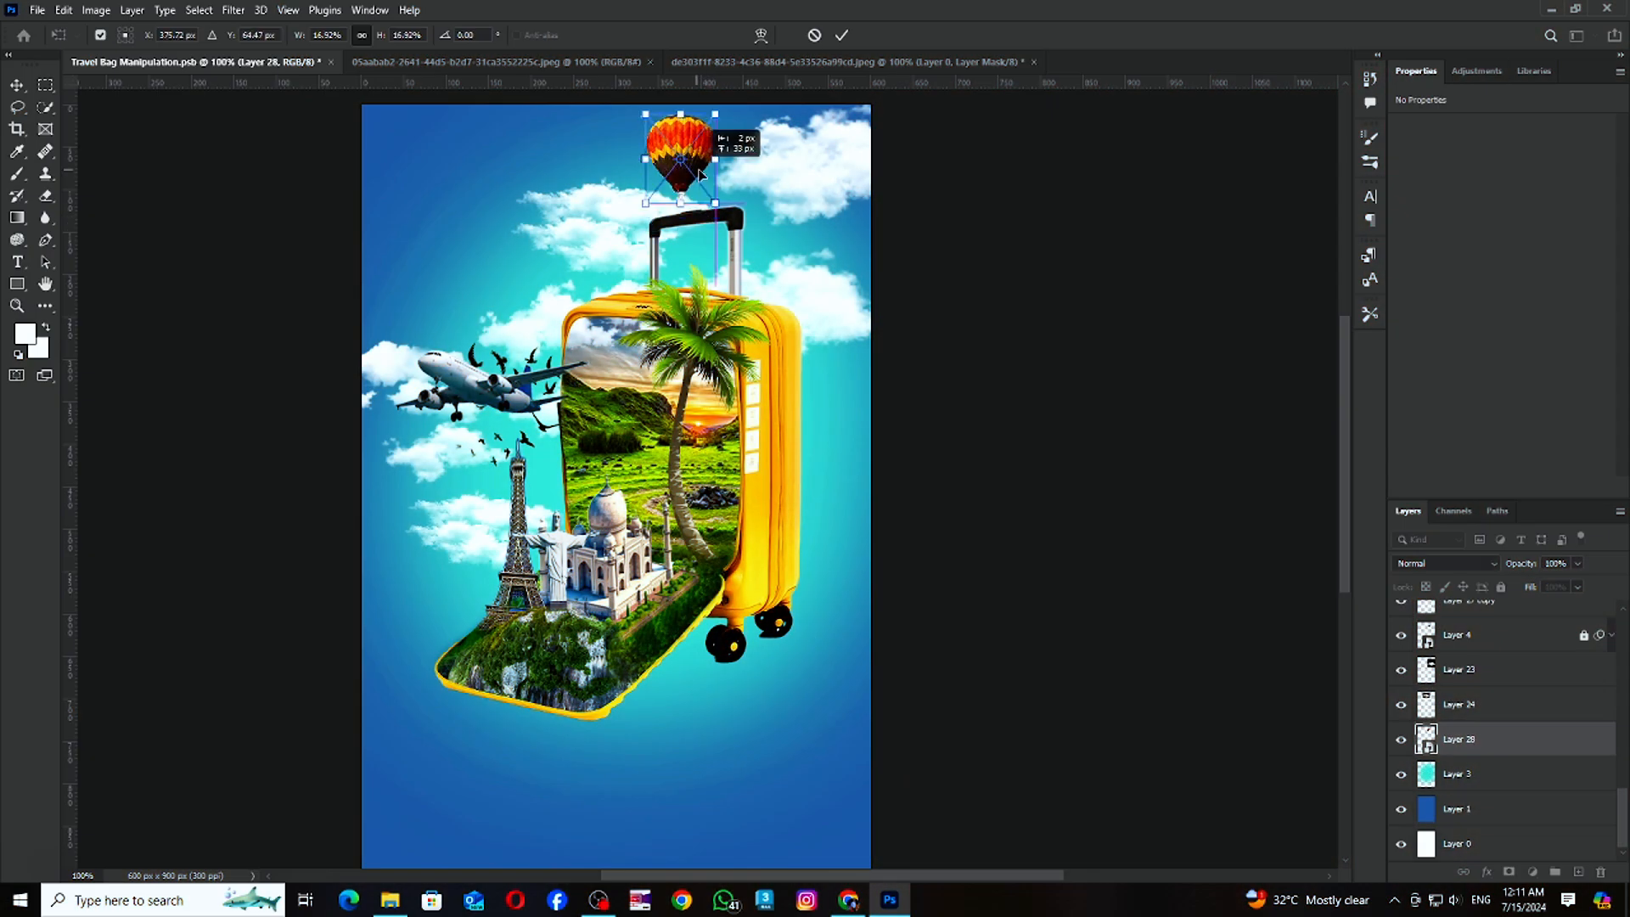
pyautogui.moveTo(1459, 739); pyautogui.dragTo(1459, 675)
pyautogui.click(1461, 736)
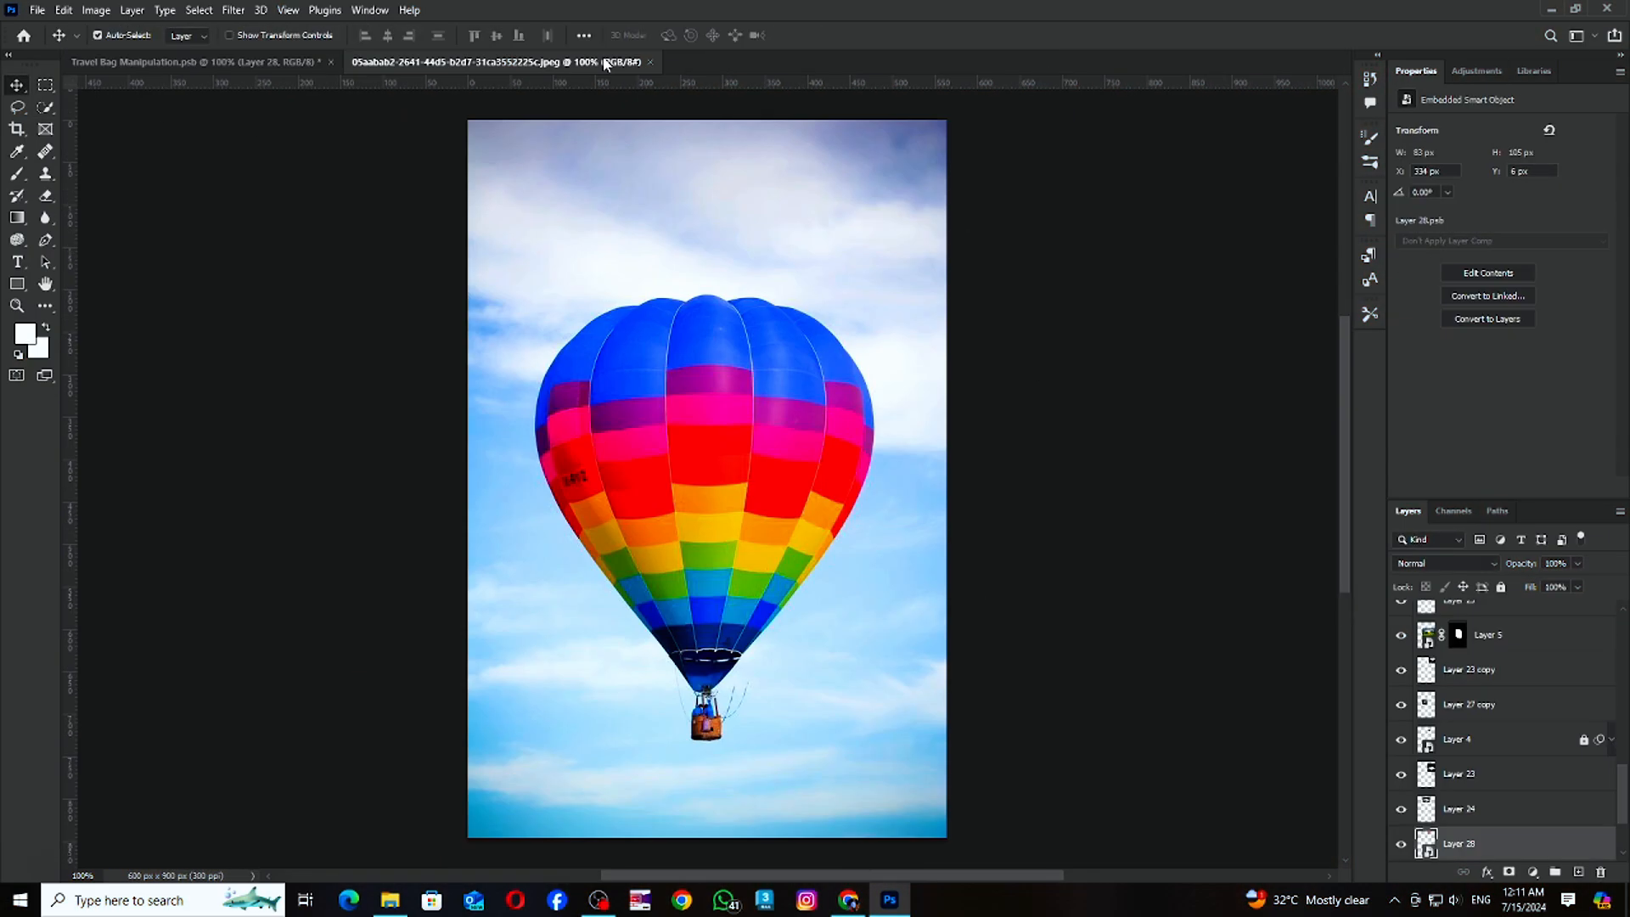
# Add the cut-out rainbow balloon as a small distant one and shrink the orange balloon to about 14.69% above the handle.
pyautogui.moveTo(512, 263); pyautogui.dragTo(805, 705)
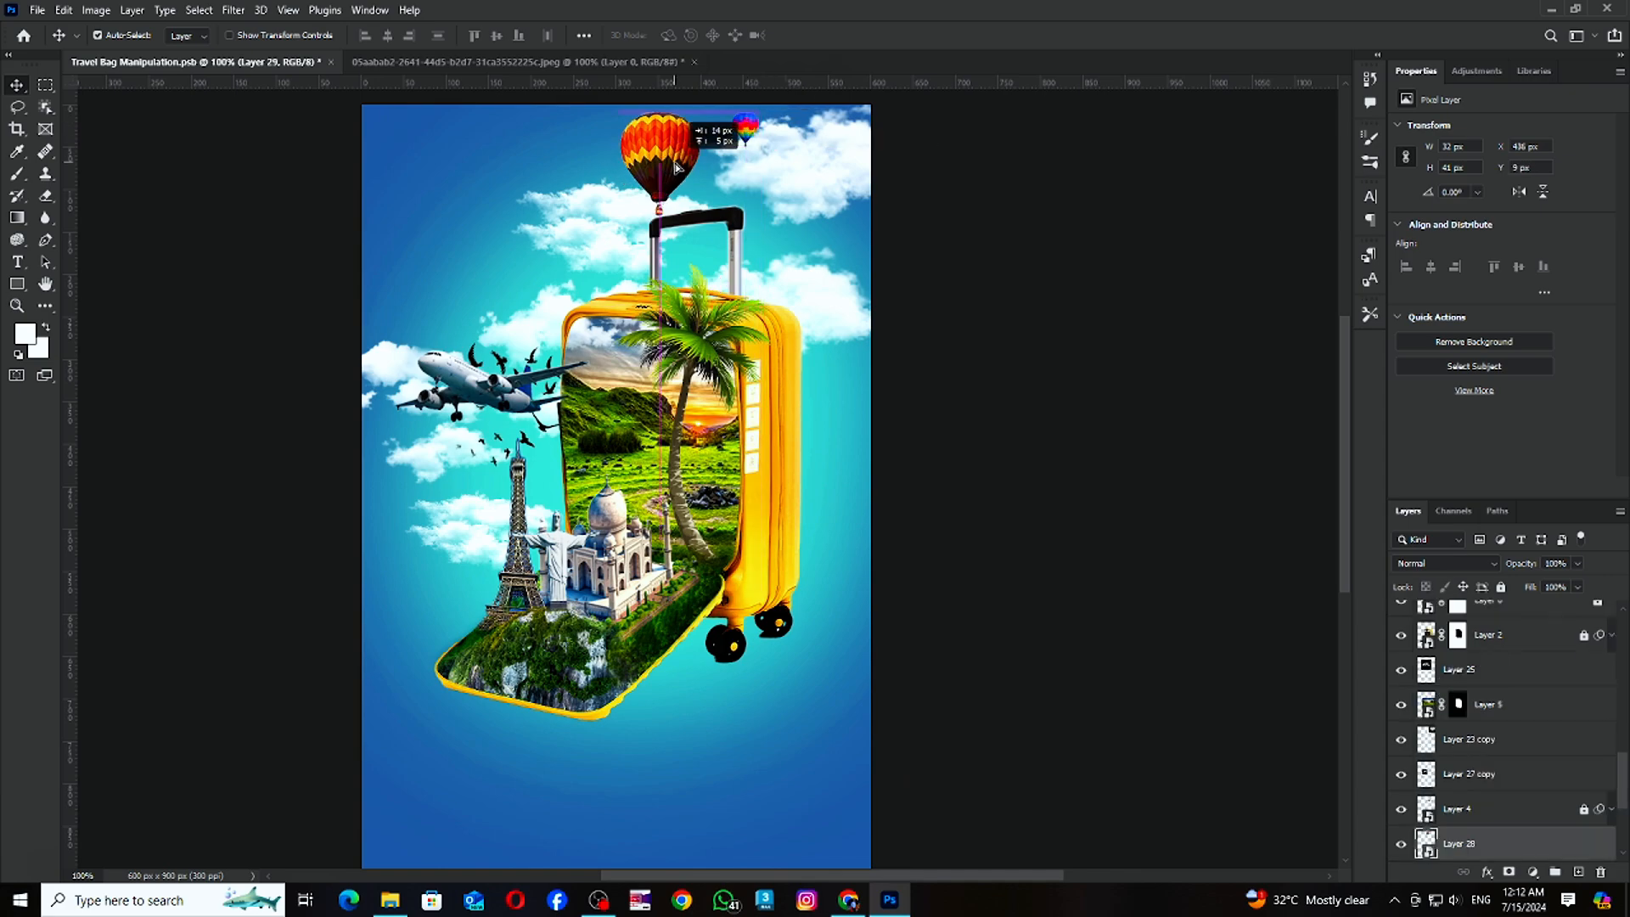
pyautogui.hotkey('ctrl', 't')
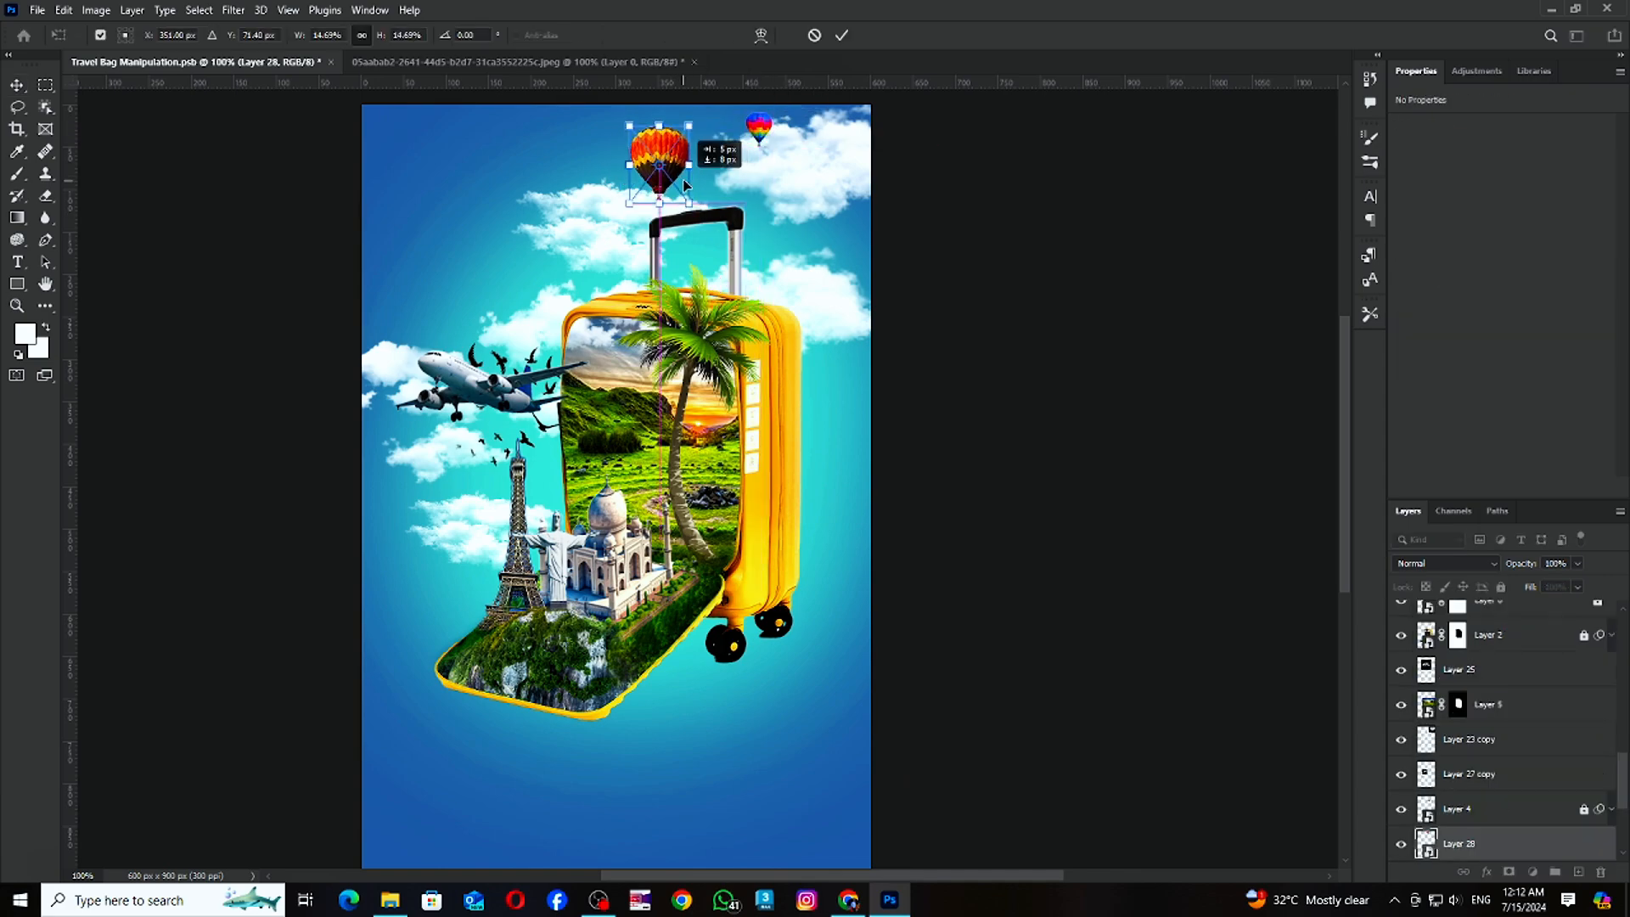
pyautogui.press('Return')
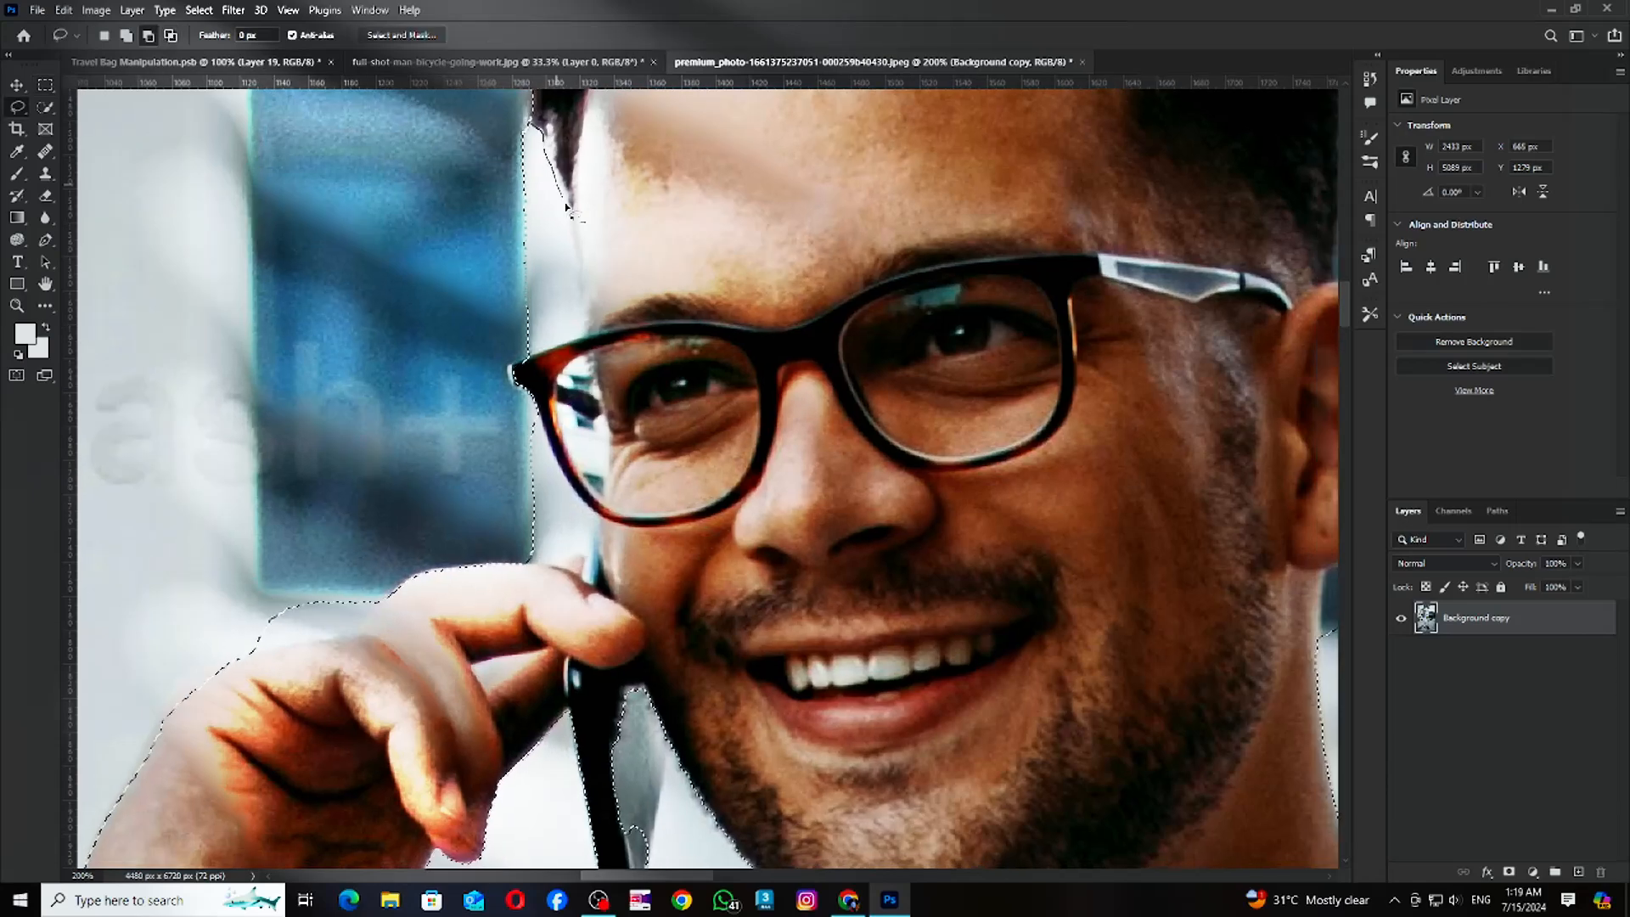
# Refine the man's selection with the Lasso tool around his hair, phone, ear, neck and jacket shoulder.
pyautogui.scroll(-5, 726, 382)
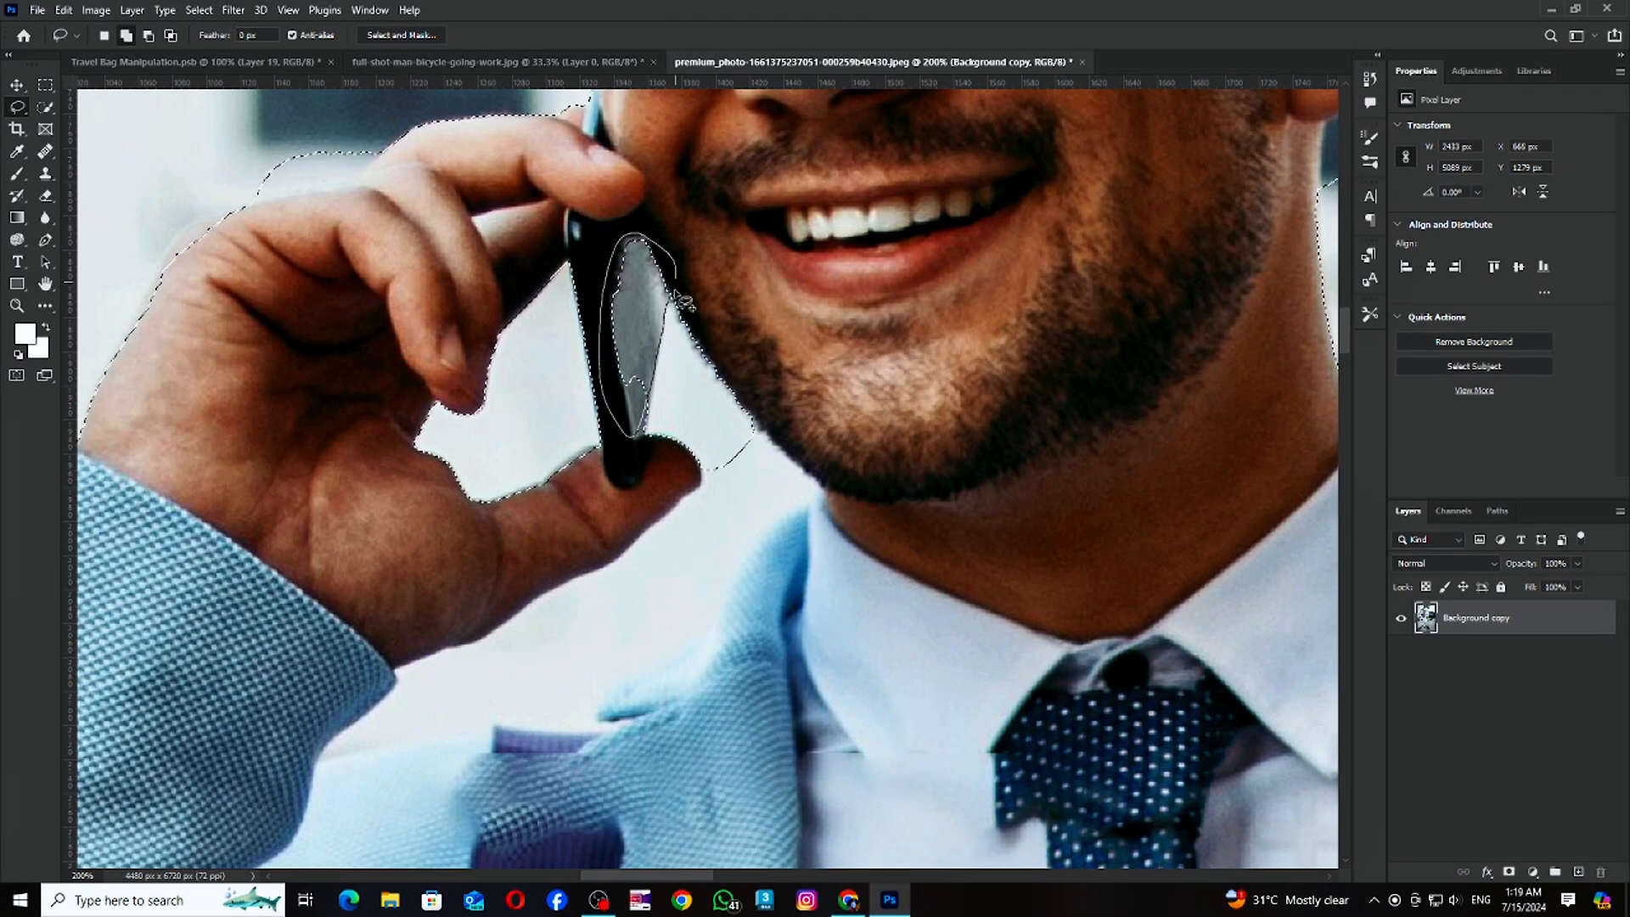
pyautogui.scroll(-3, 684, 301)
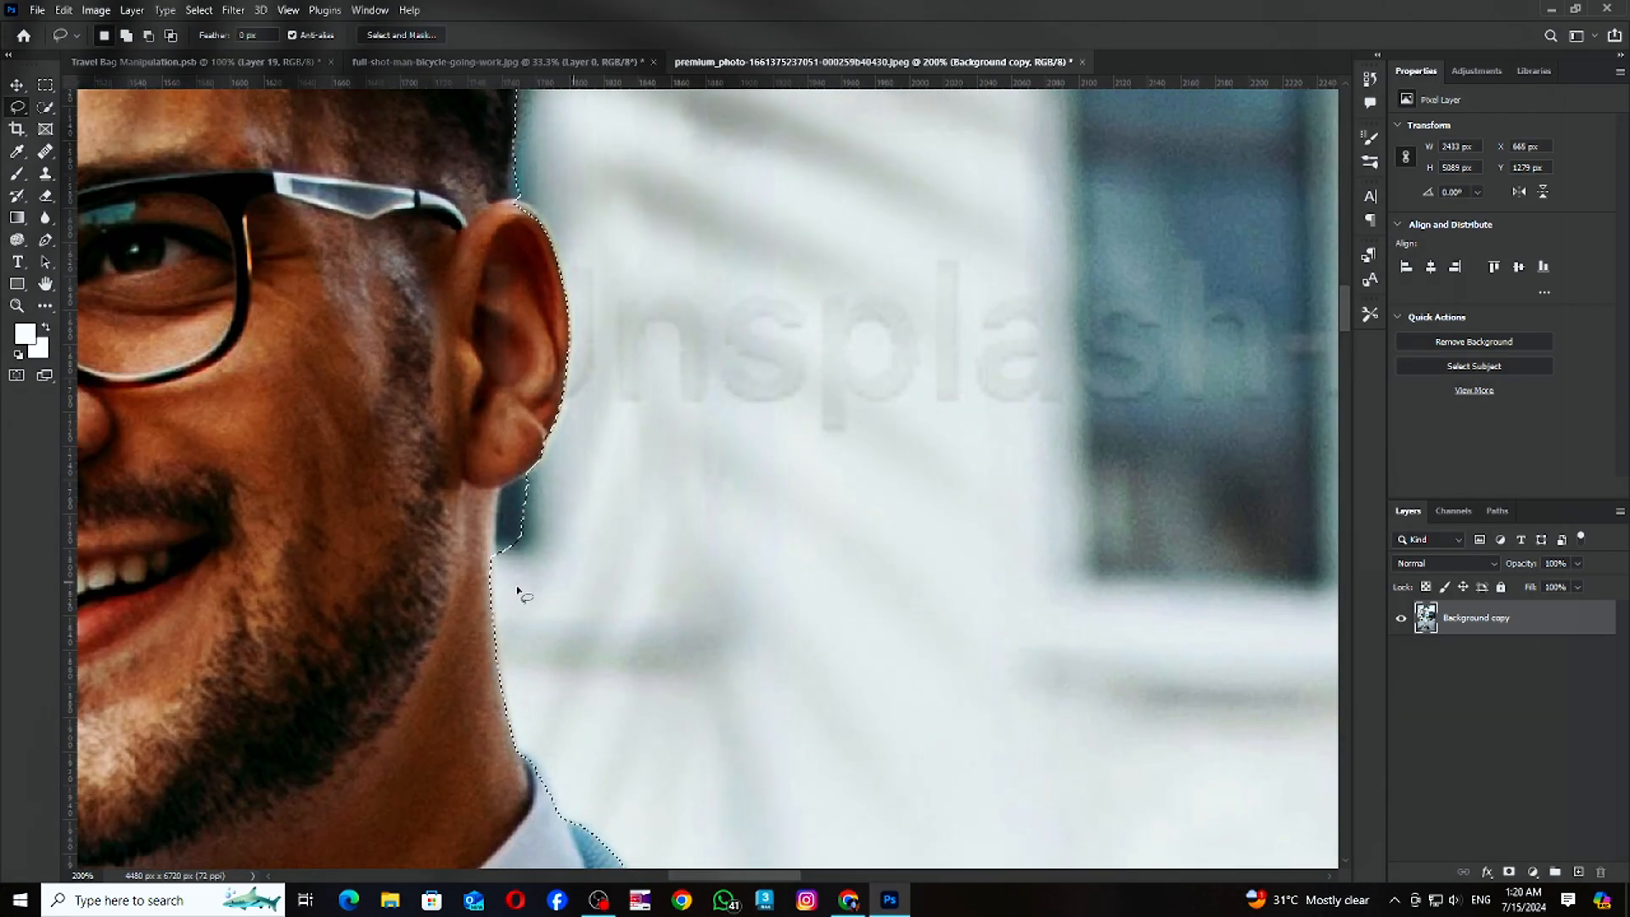
pyautogui.scroll(4, 522, 586)
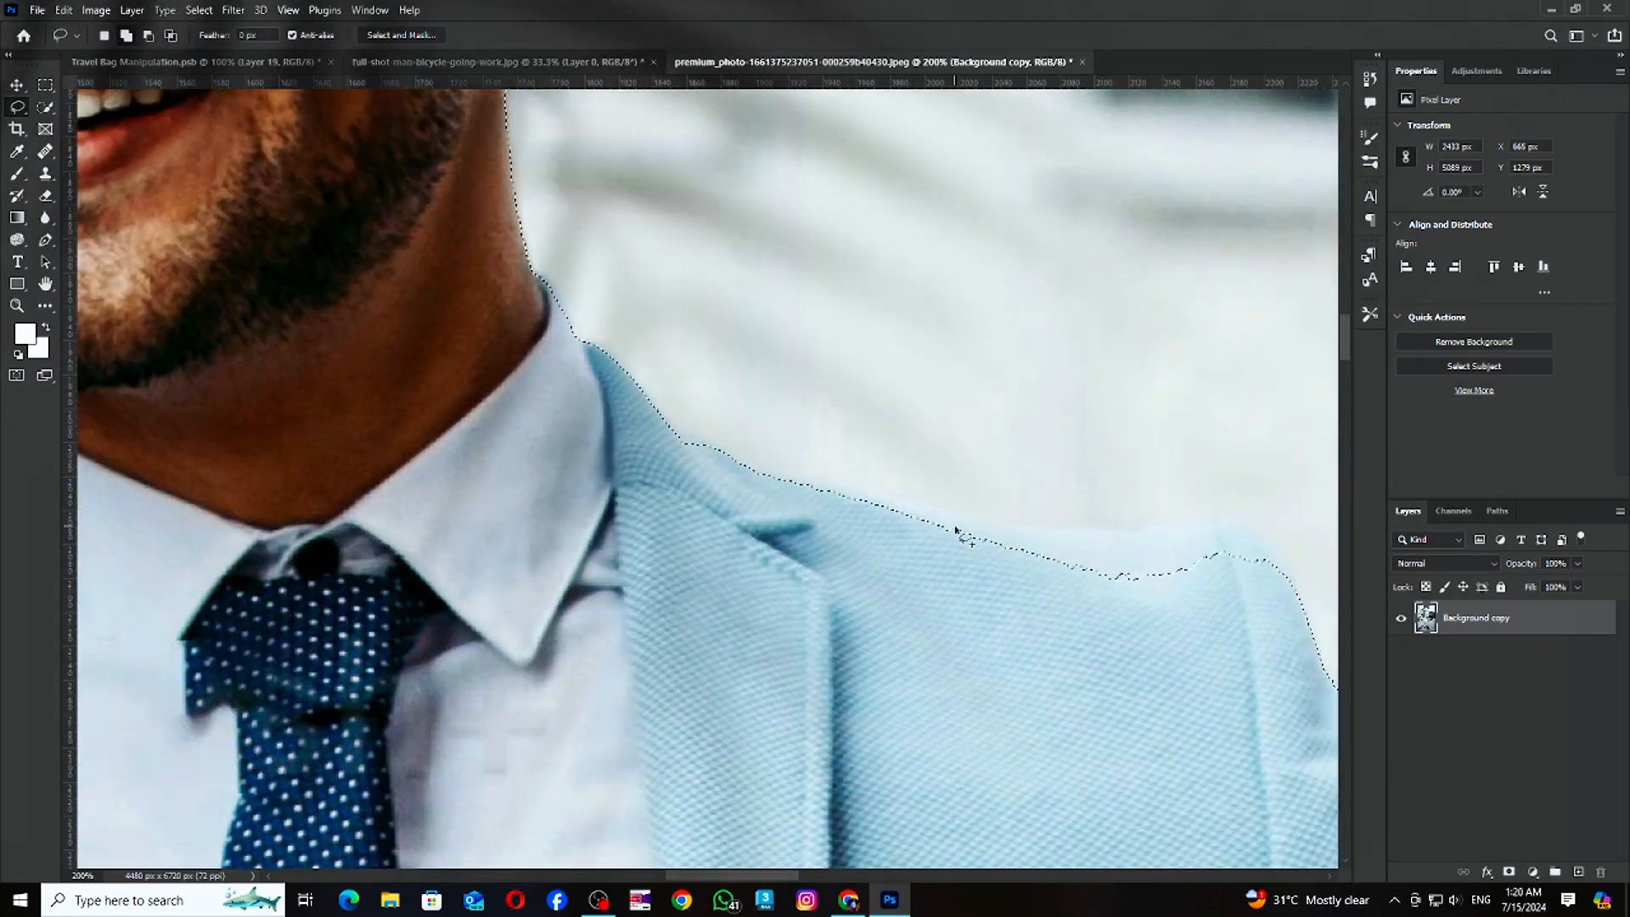
pyautogui.moveTo(1200, 552); pyautogui.dragTo(1273, 546)
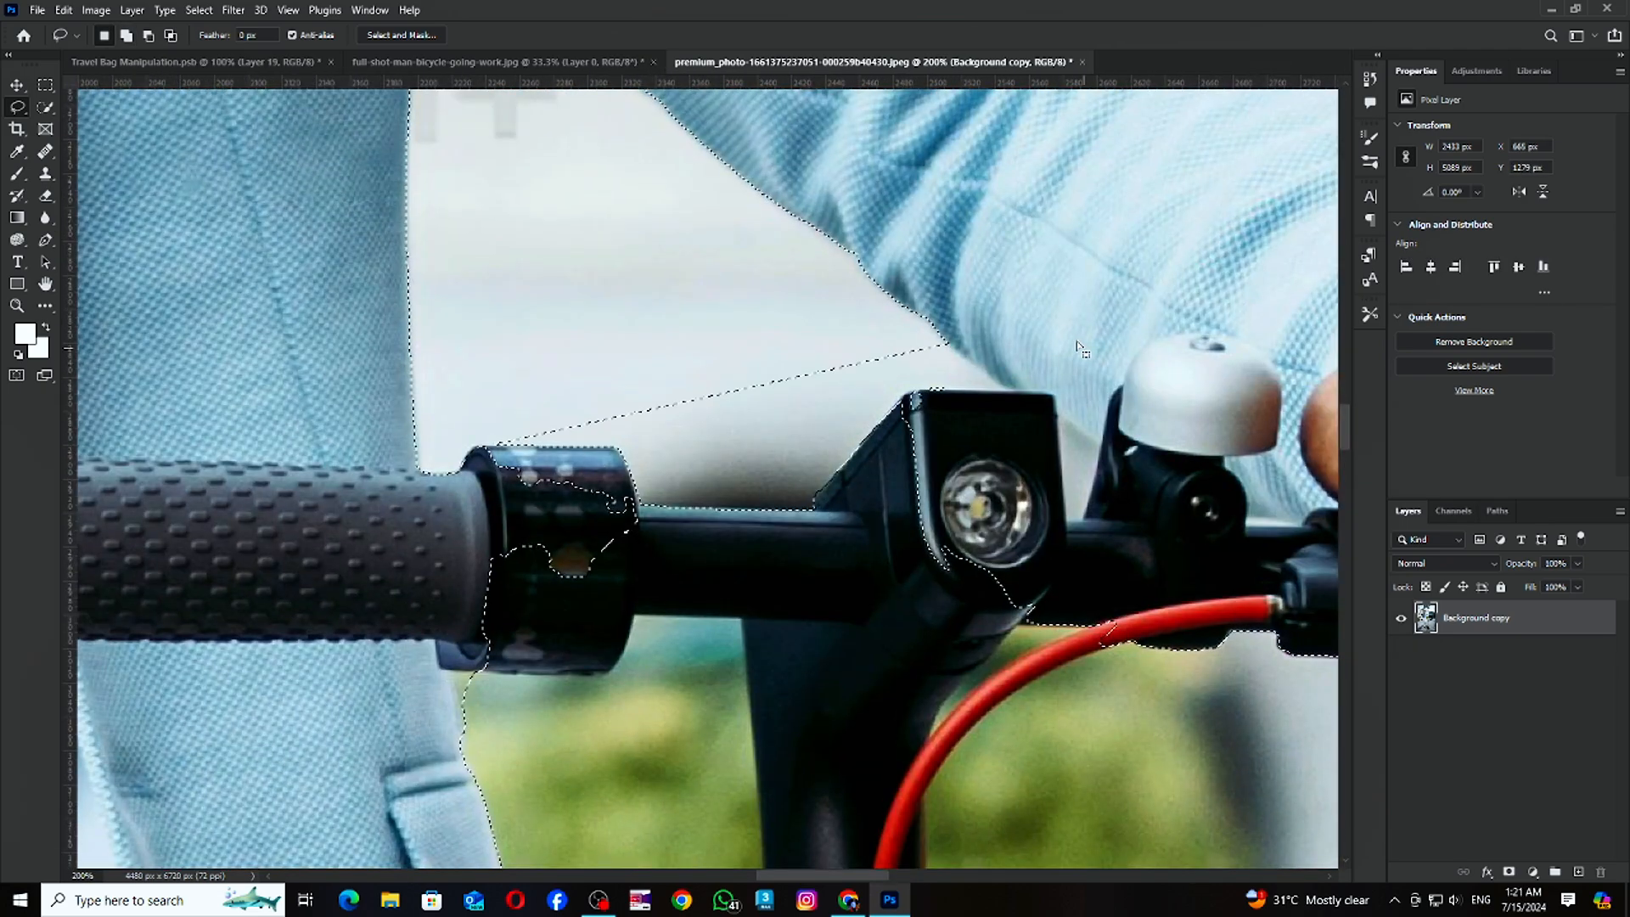
# Correct the Lasso selection along the scooter's handlebar, grip and light, excluding the background between the jacket and arm.
pyautogui.scroll(4, 1080, 348)
pyautogui.moveTo(835, 696); pyautogui.dragTo(608, 632)
pyautogui.scroll(-2, 544, 594)
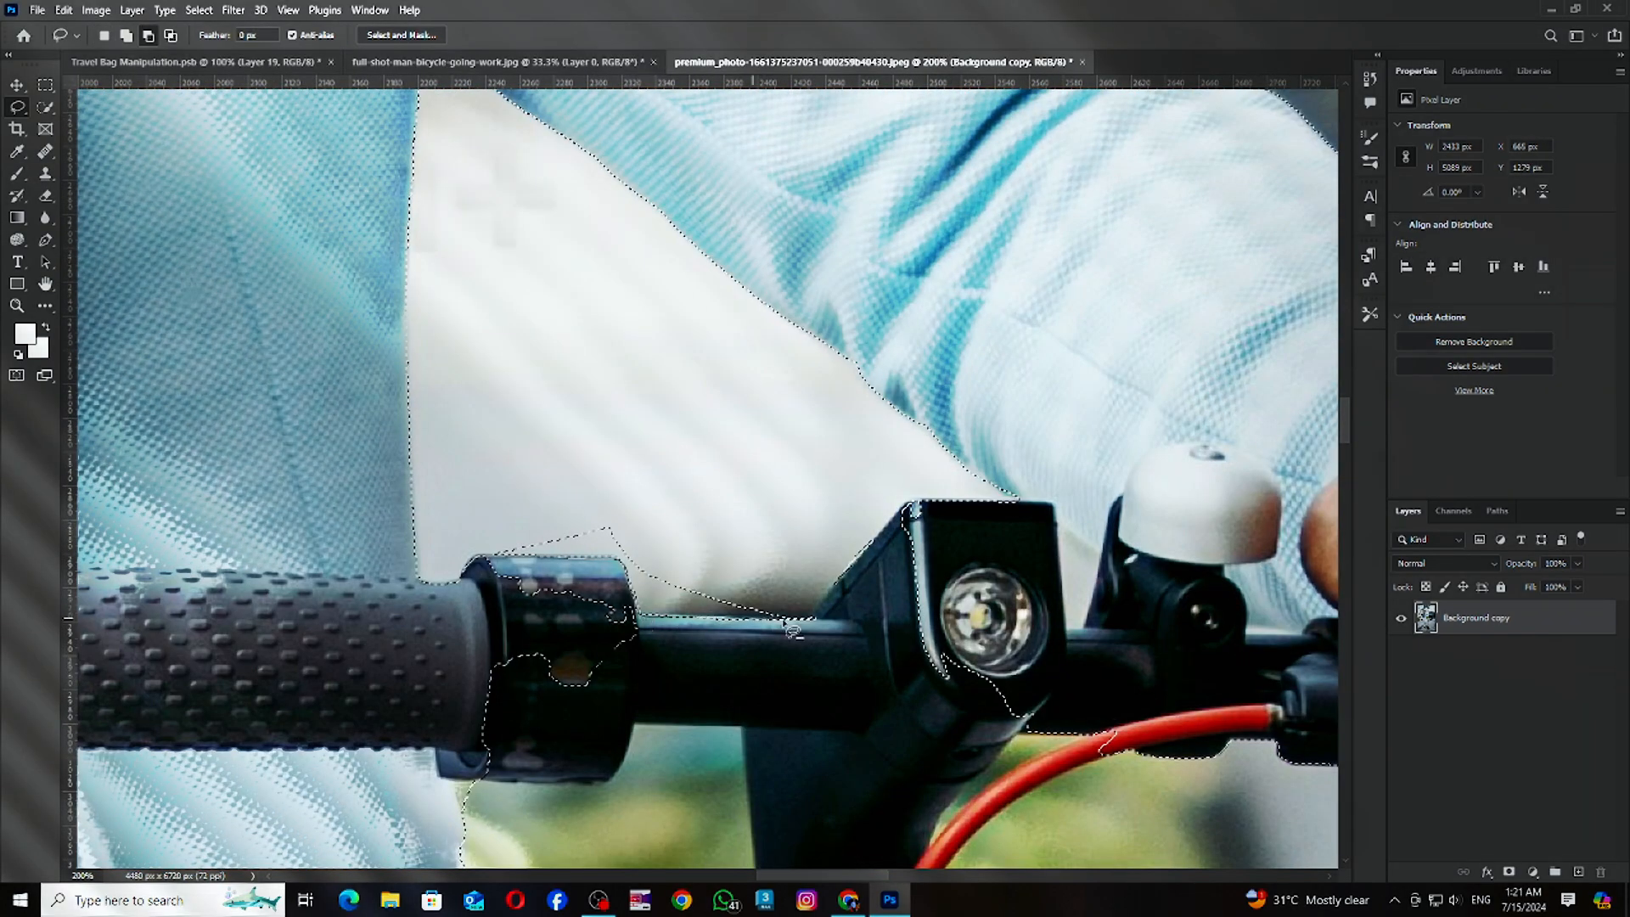
pyautogui.moveTo(785, 623); pyautogui.dragTo(538, 465)
pyautogui.scroll(-2, 537, 465)
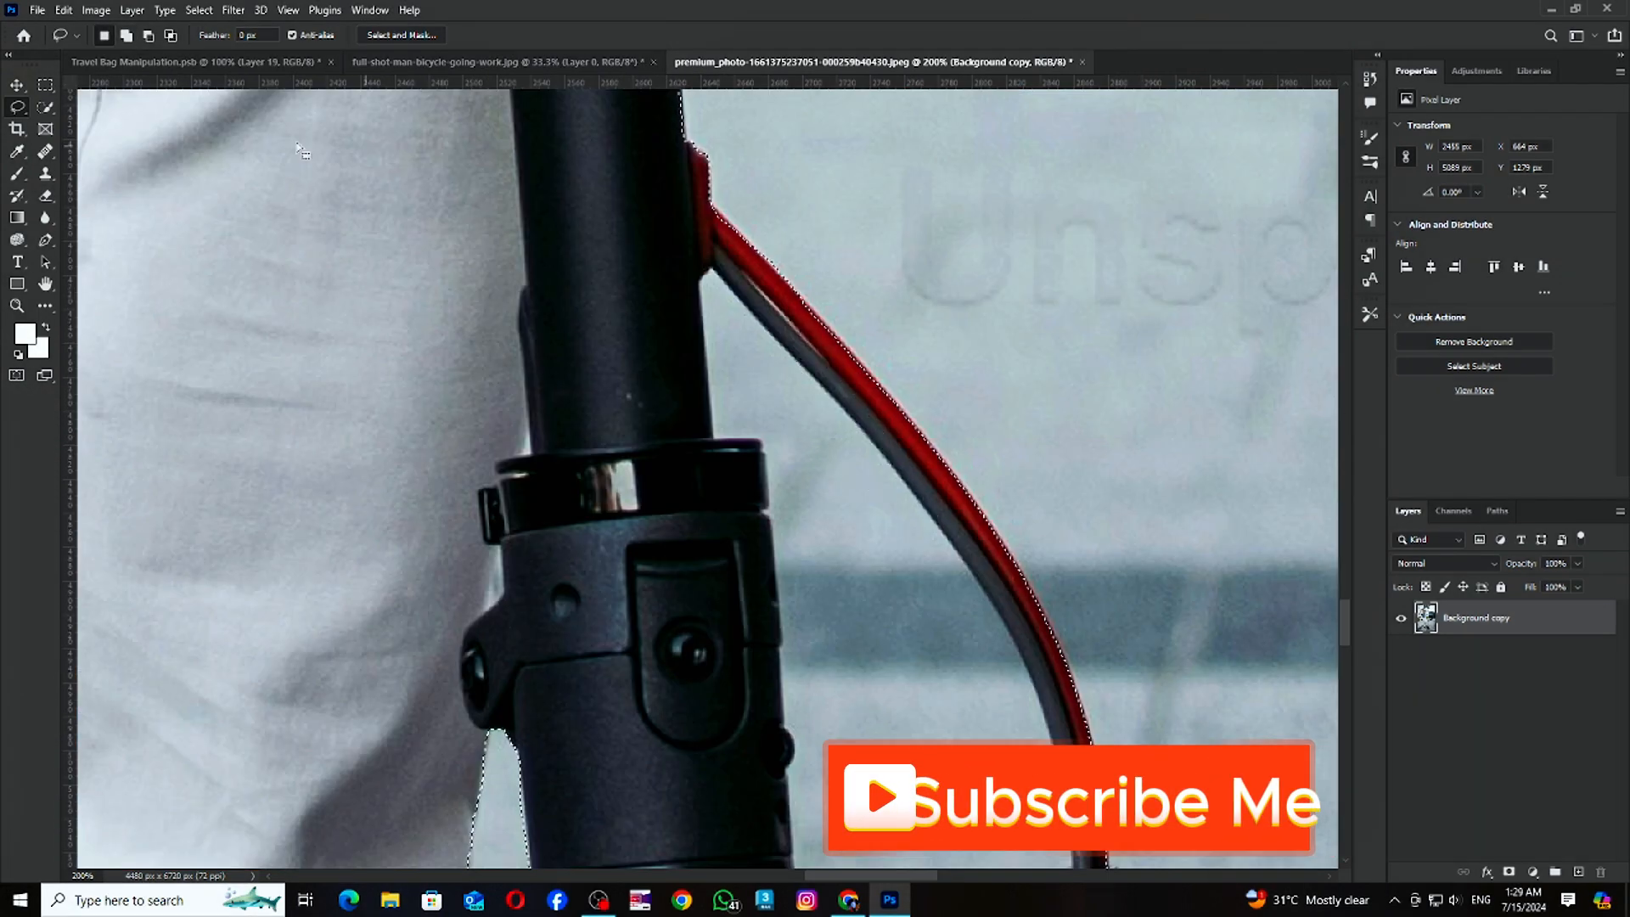
# Trace a Pen path down the inner edge of the cables beside the scooter's steering column.
pyautogui.scroll(-9, 814, 383)
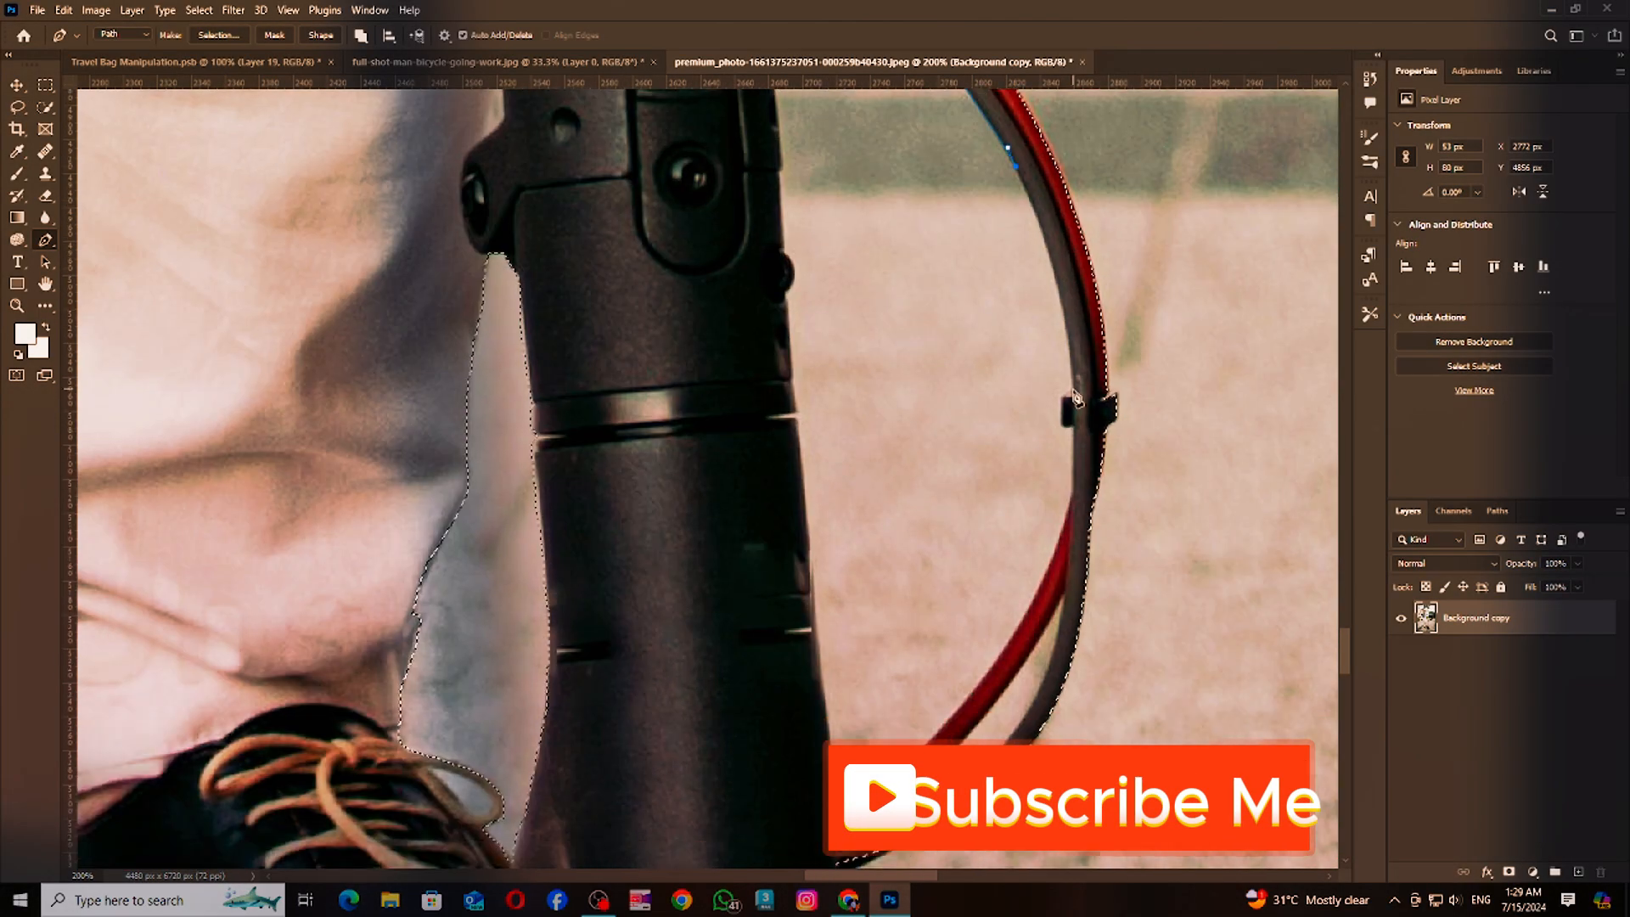
pyautogui.click(1016, 165)
pyautogui.moveTo(1071, 389); pyautogui.dragTo(1068, 490)
pyautogui.scroll(-3, 1072, 431)
pyautogui.click(1008, 520)
pyautogui.scroll(-3, 898, 531)
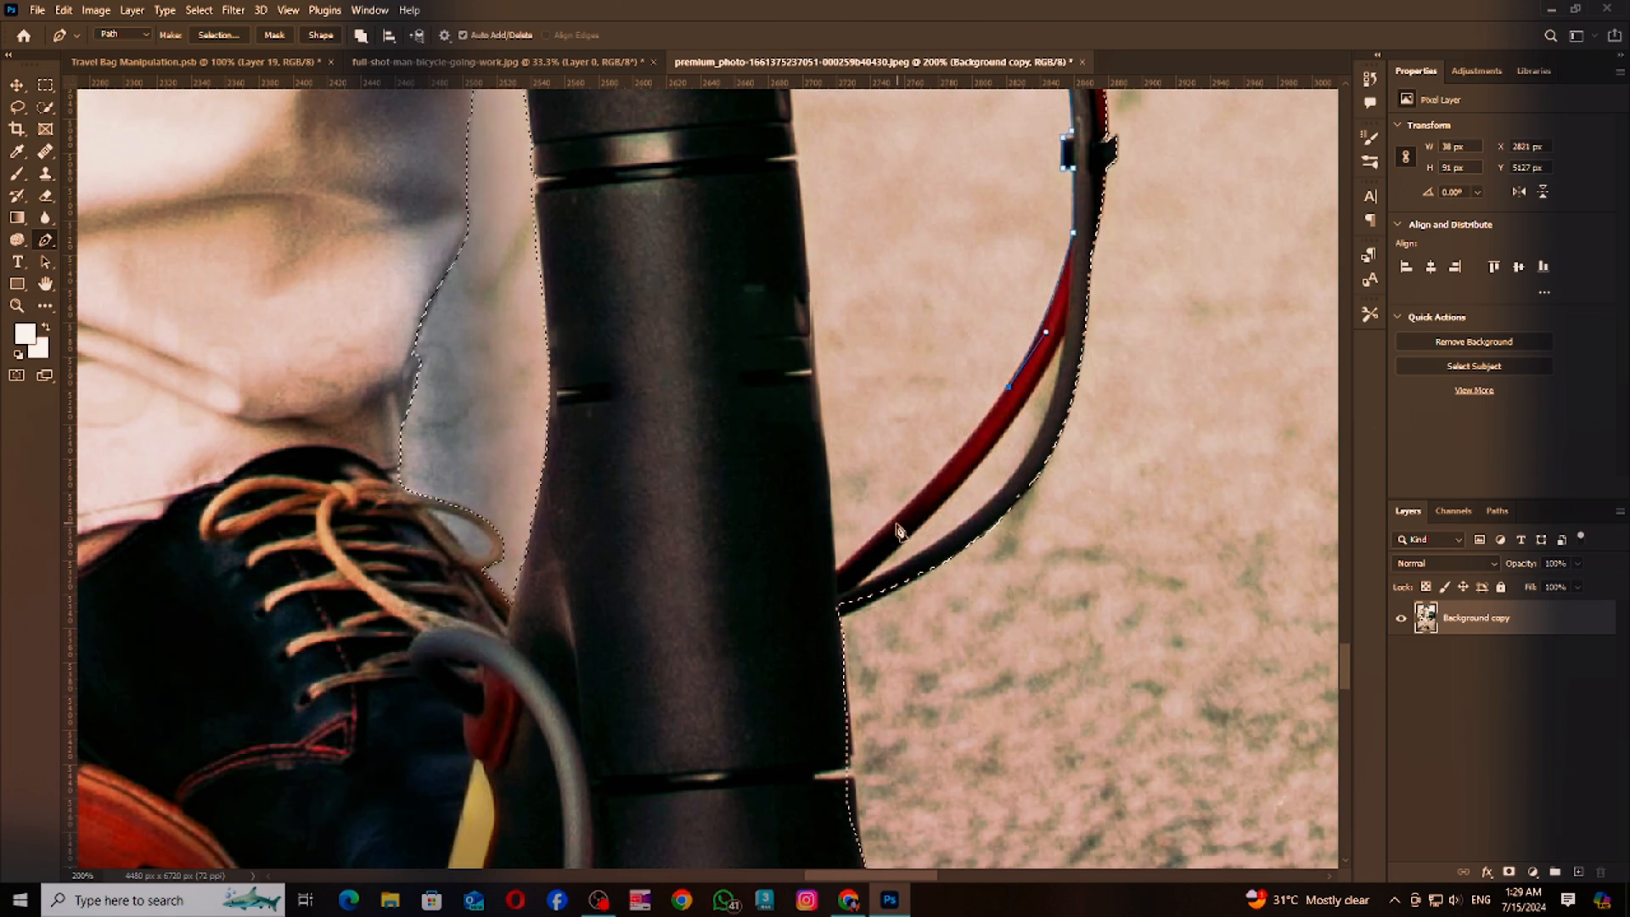
# Continue the path up the edge of the scooter's steering column, close it, and convert the enclosed gap into a selection.
pyautogui.click(827, 455)
pyautogui.scroll(1, 822, 440)
pyautogui.moveTo(811, 363); pyautogui.dragTo(811, 330)
pyautogui.keyDown('alt'); pyautogui.click(811, 363); pyautogui.keyUp('alt')
pyautogui.scroll(2, 799, 366)
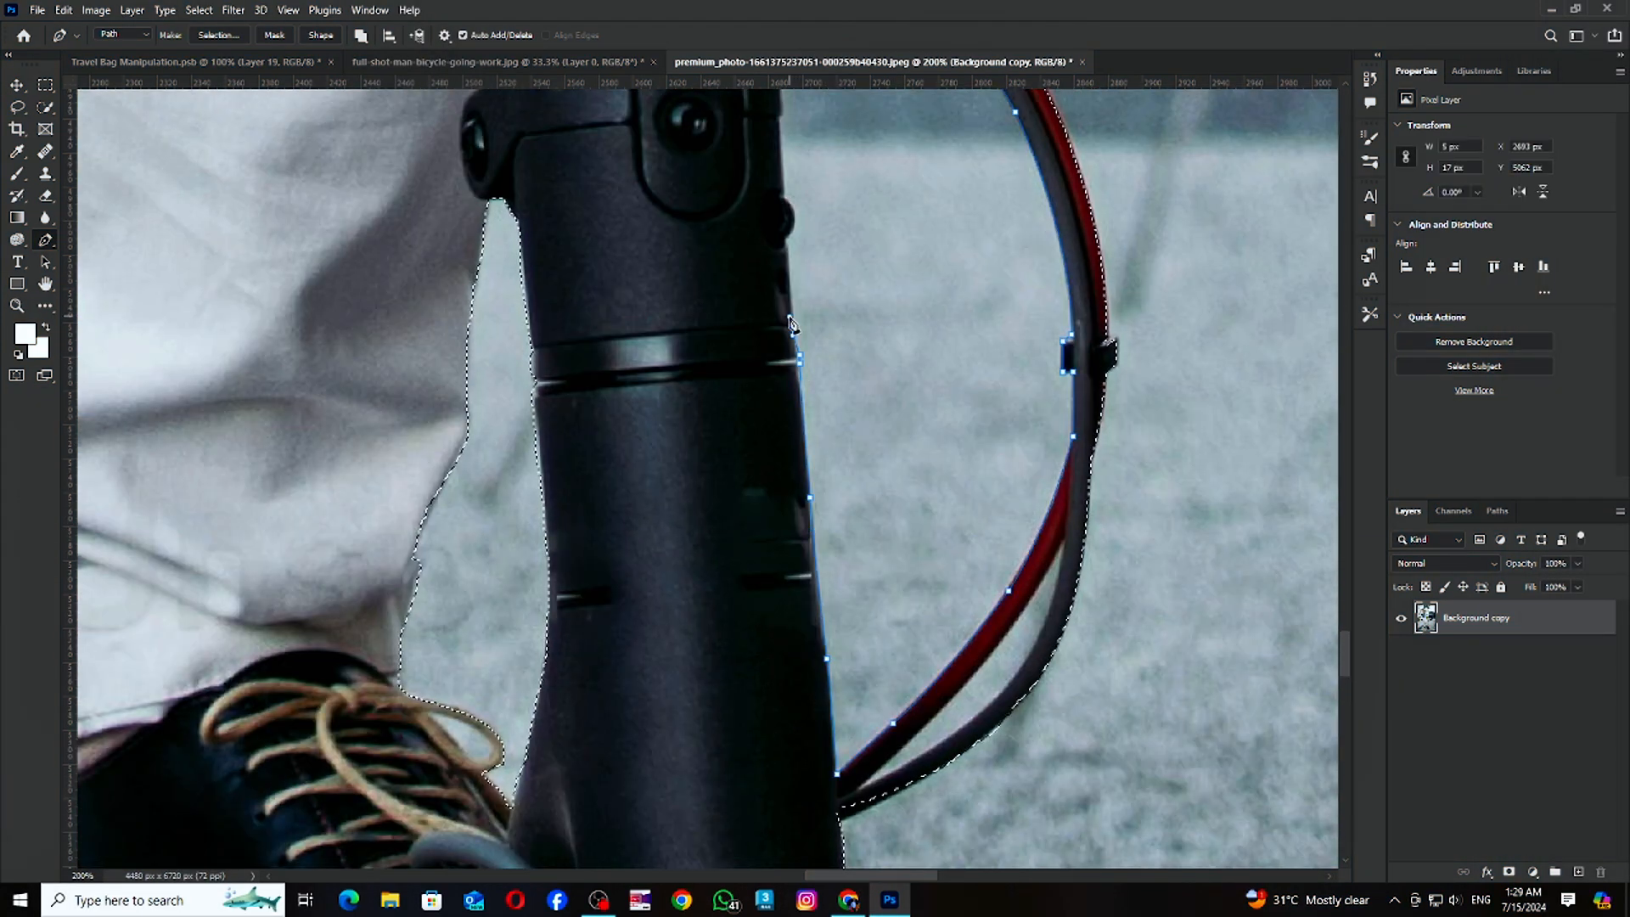
pyautogui.click(790, 323)
pyautogui.scroll(3, 790, 322)
pyautogui.scroll(4, 790, 323)
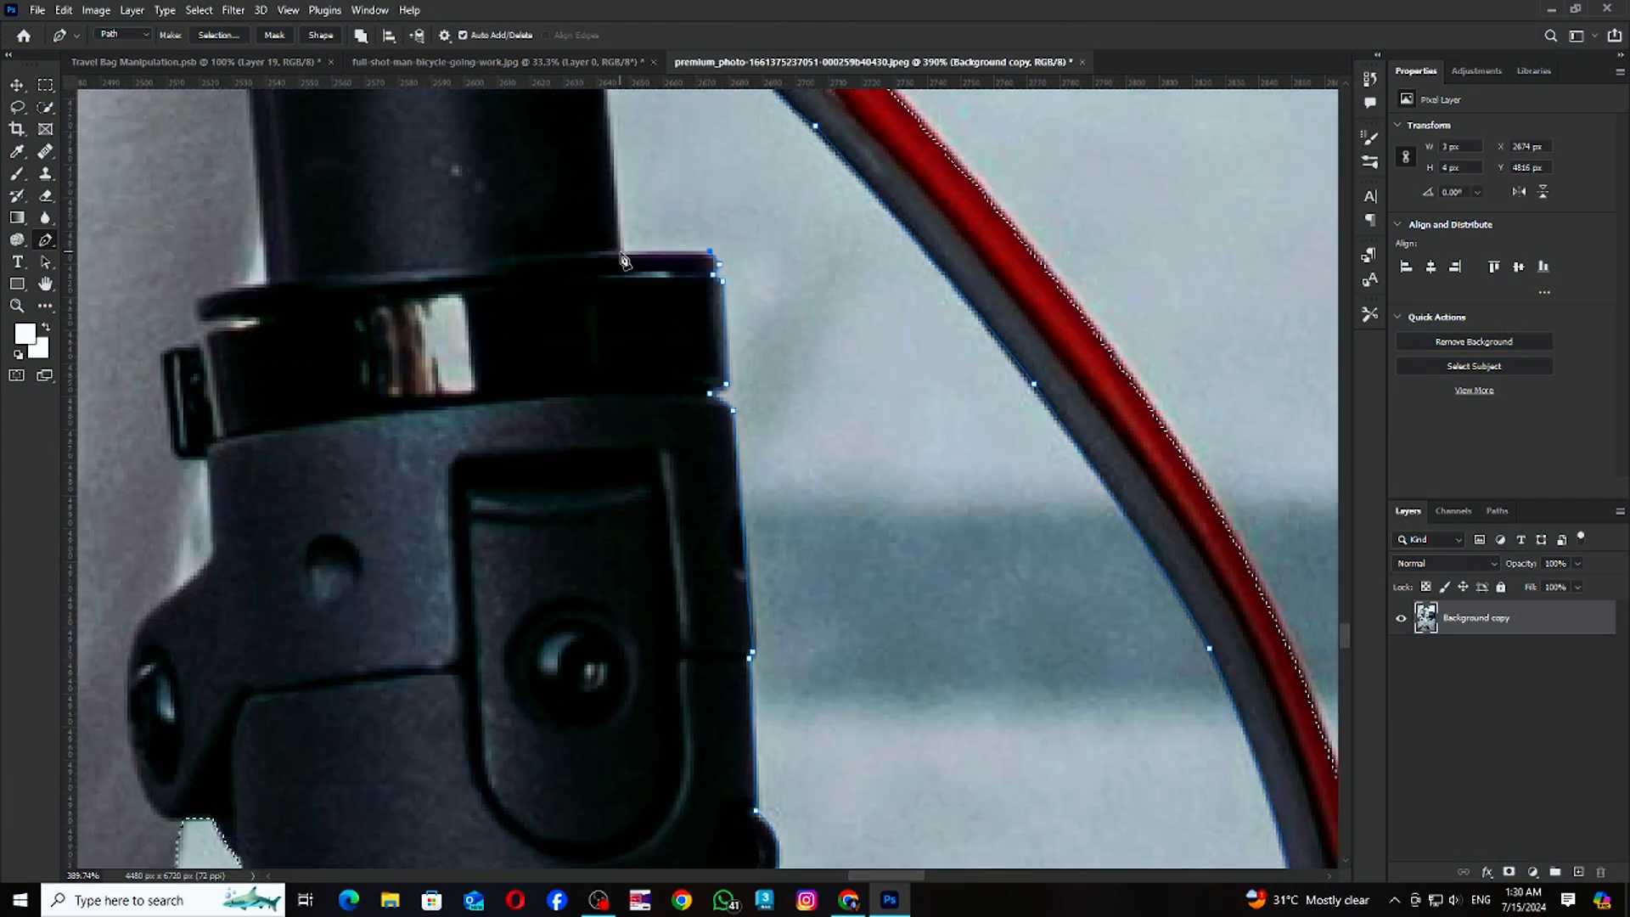
pyautogui.scroll(3, 624, 261)
pyautogui.hotkey('ctrl', 'Return')
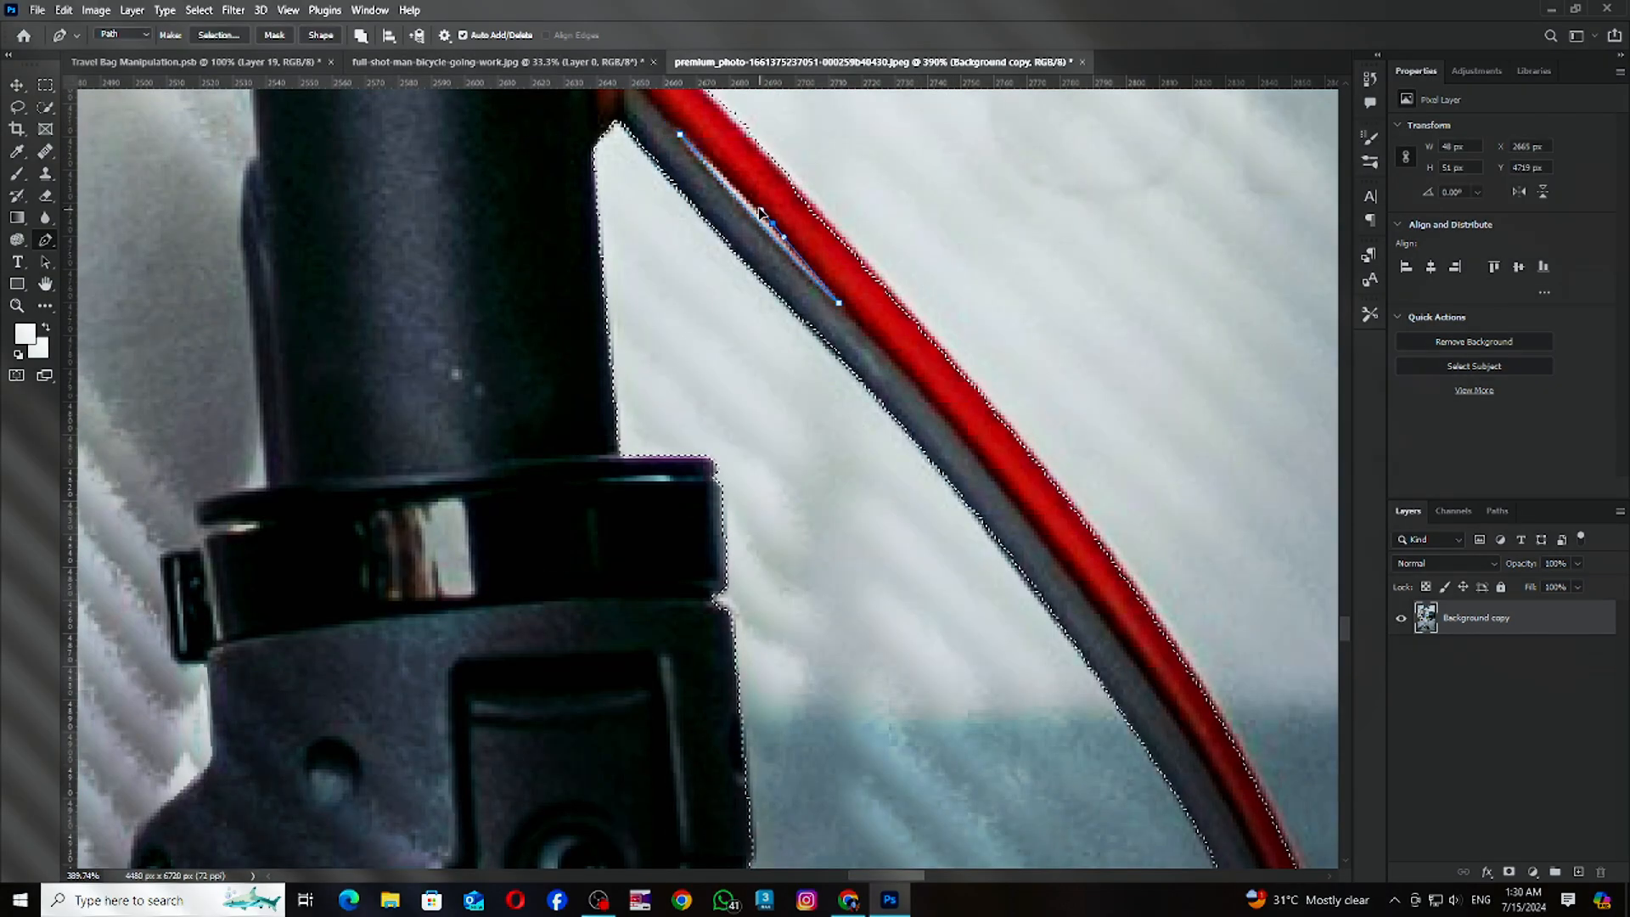
# Make a selection from the path tracing the narrow upper gap between the red and grey cables.
pyautogui.rightClick(746, 203)
pyautogui.click(811, 301)
pyautogui.press('Return')
# Trace the lower gap between the red and dark cables with the Pen tool and make a selection from the path.
pyautogui.scroll(-10, 764, 425)
pyautogui.click(407, 693)
pyautogui.click(602, 507)
pyautogui.moveTo(748, 320); pyautogui.dragTo(776, 264)
pyautogui.keyDown('alt'); pyautogui.click(749, 319); pyautogui.keyUp('alt')
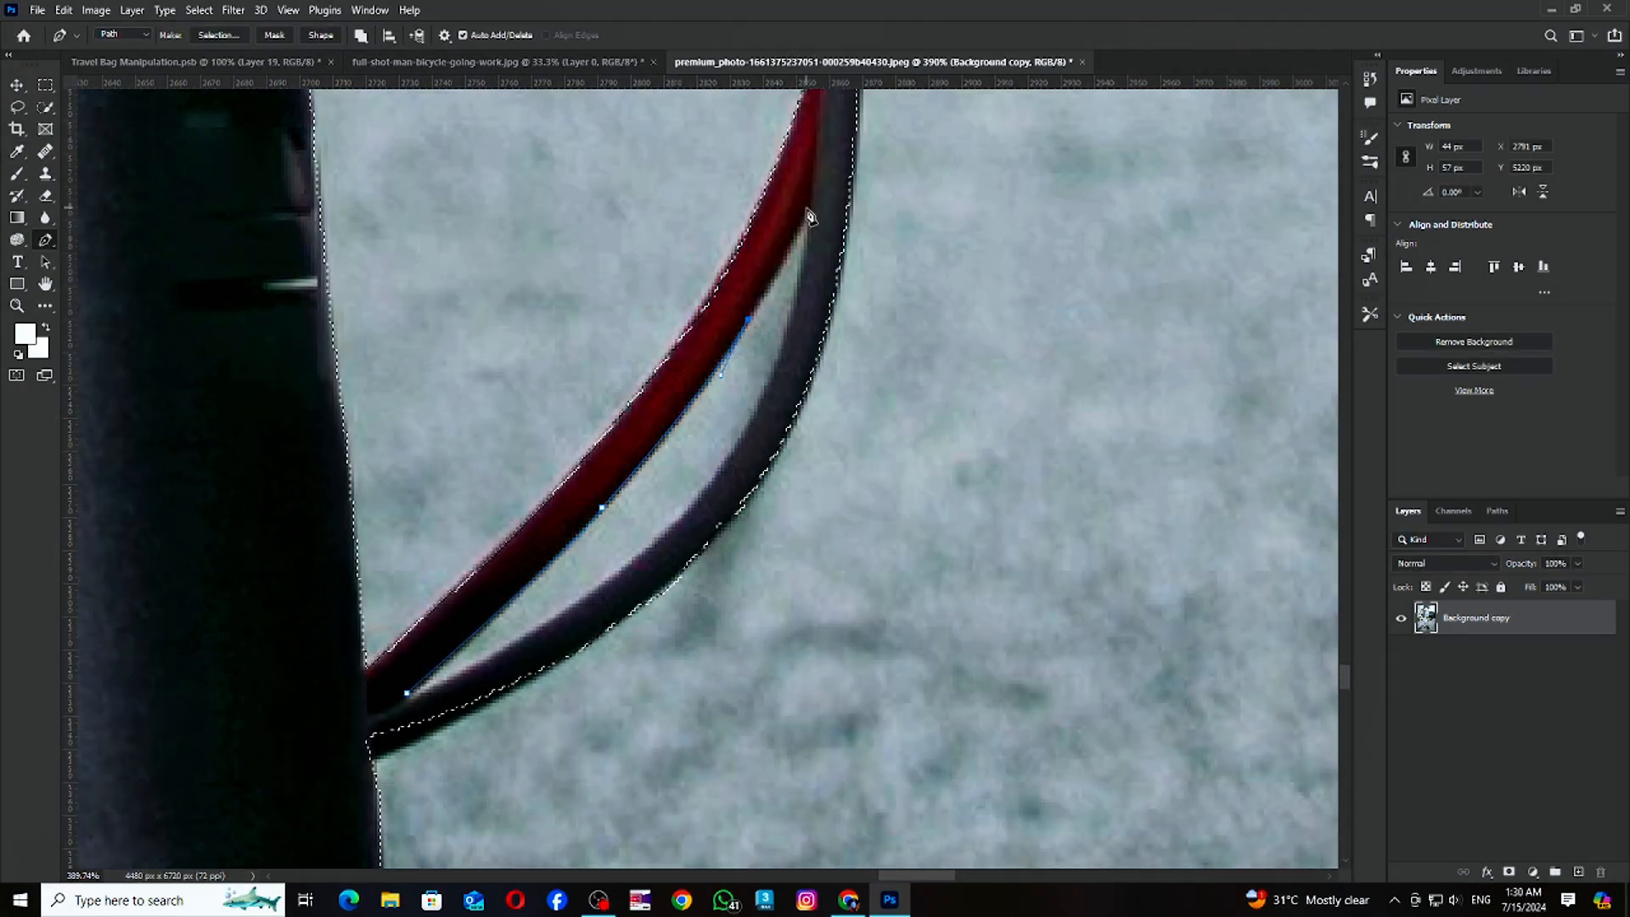
pyautogui.click(808, 210)
pyautogui.moveTo(760, 406); pyautogui.dragTo(738, 484)
pyautogui.scroll(-3, 793, 368)
pyautogui.moveTo(794, 367); pyautogui.dragTo(879, 188)
pyautogui.moveTo(828, 301); pyautogui.dragTo(728, 379)
pyautogui.click(609, 428)
pyautogui.rightClick(676, 281)
pyautogui.click(741, 378)
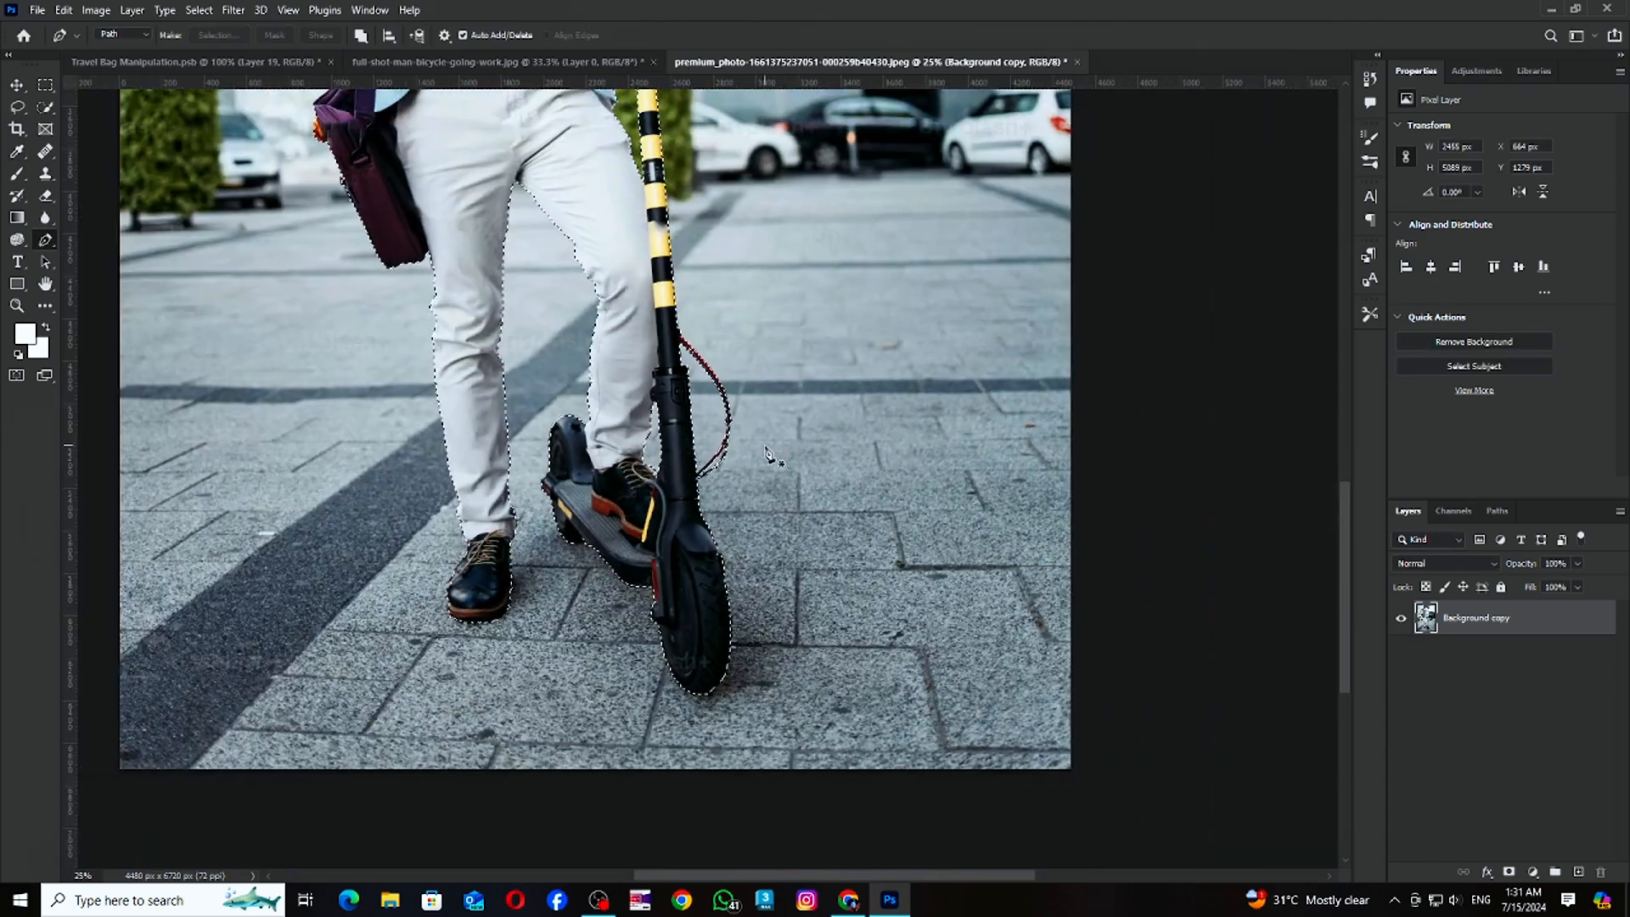
# Mask out the man's background, bring him into the travel composition, and scale him to about 7.19% in front of the suitcase.
pyautogui.scroll(5, 1282, 771)
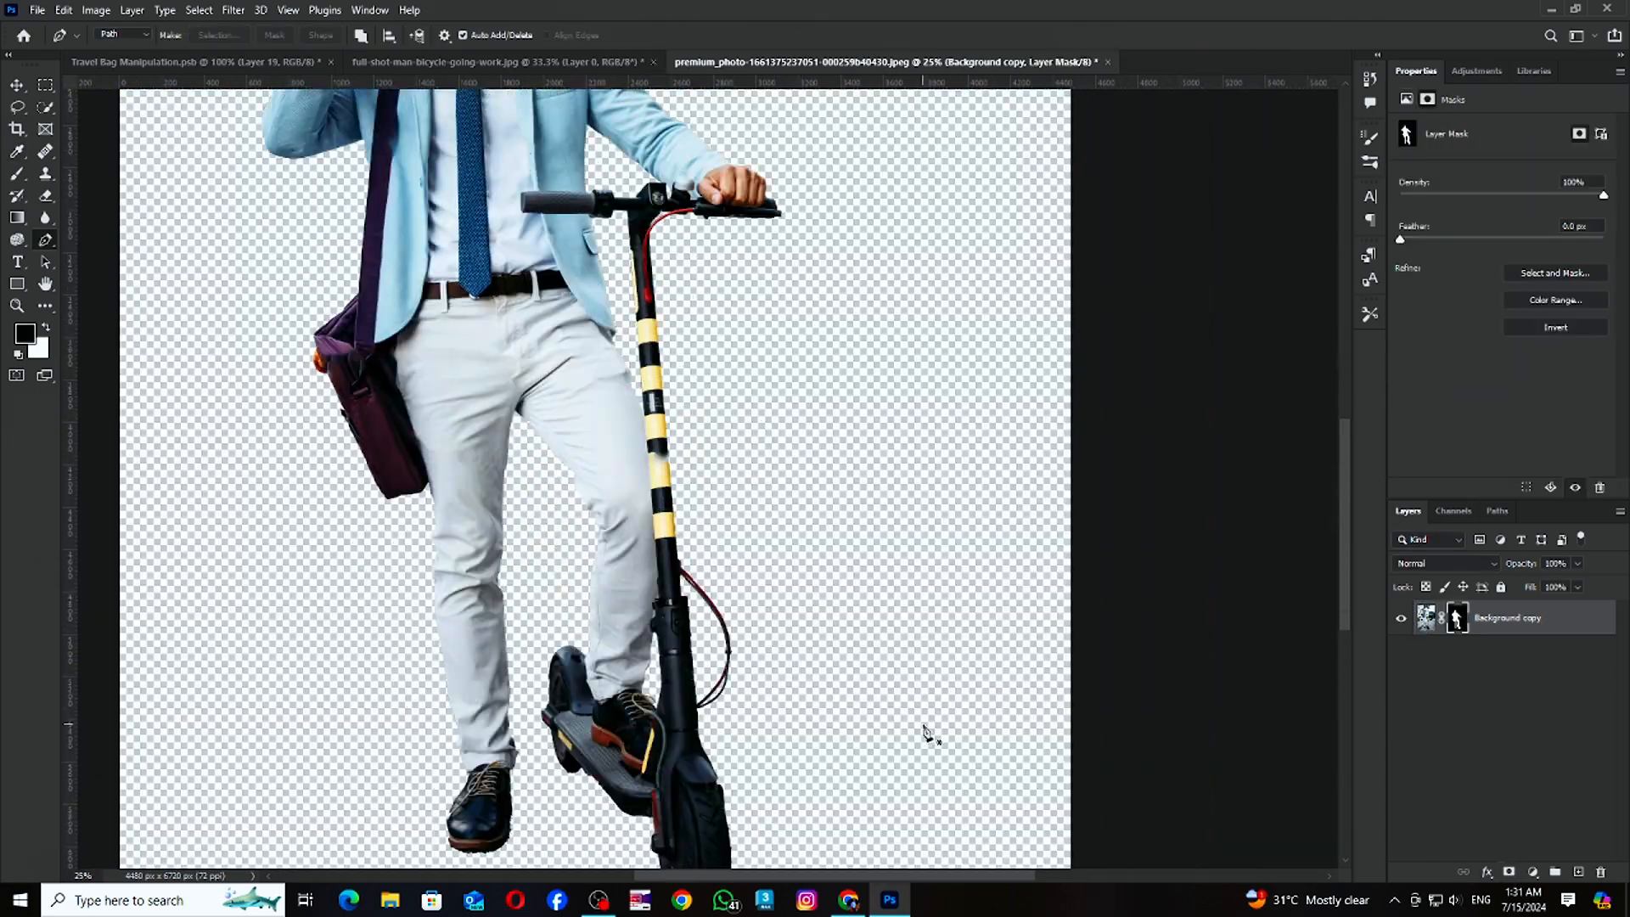
pyautogui.scroll(5, 924, 732)
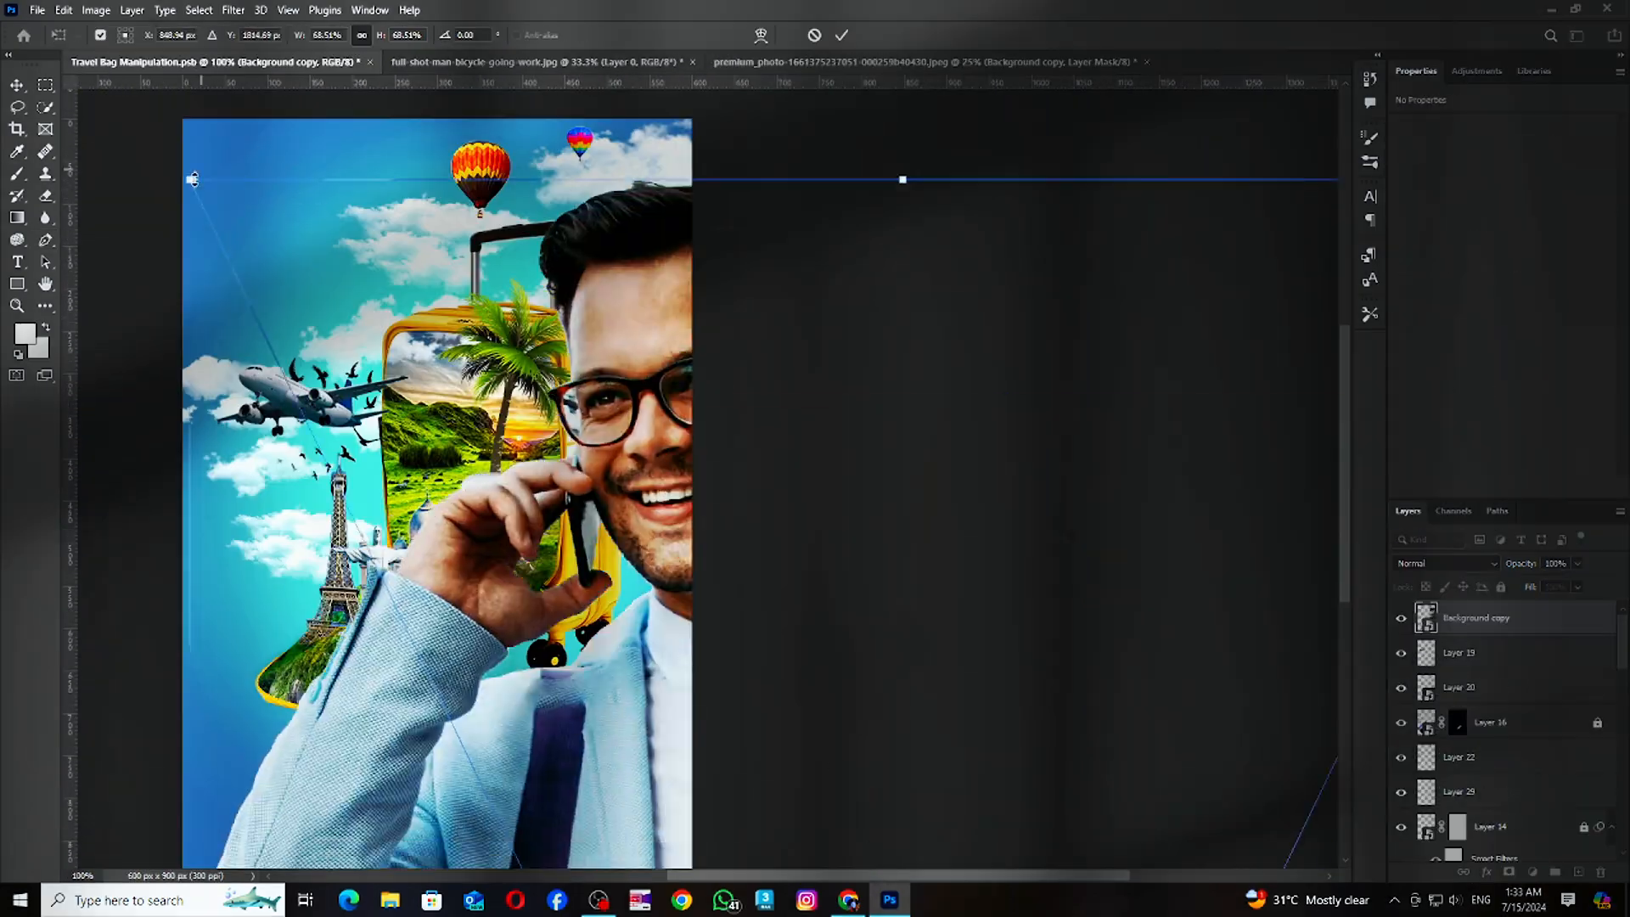
pyautogui.moveTo(899, 175); pyautogui.dragTo(544, 516)
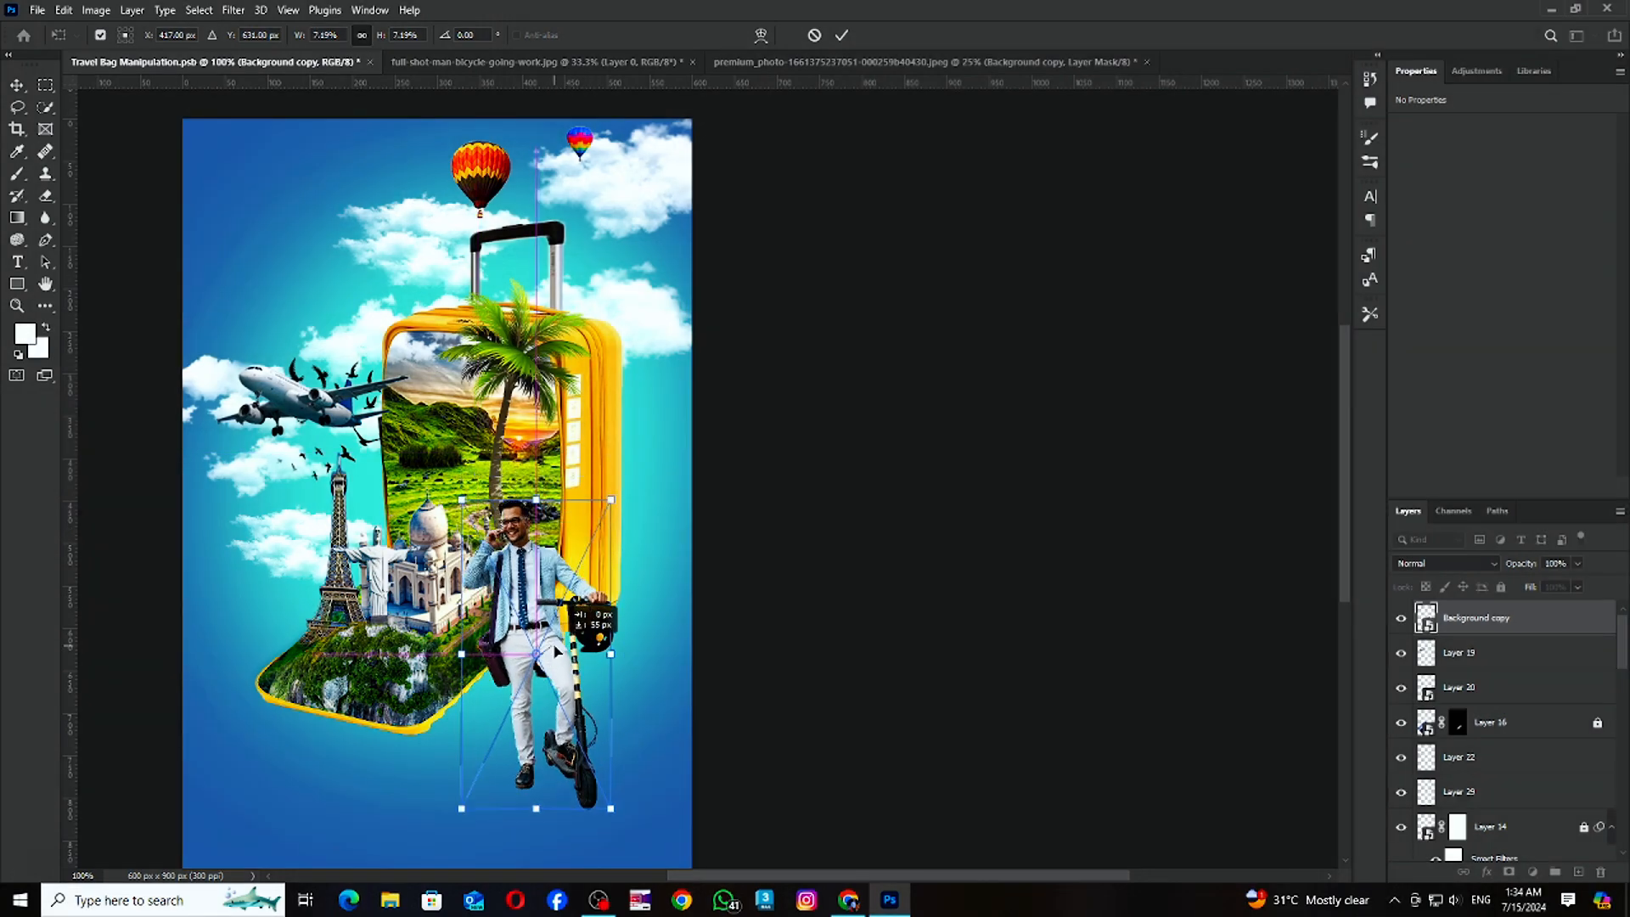
pyautogui.press('Return')
# Add layers beneath the man and paint soft black contact shadows under his shoe and the scooter wheels with an angled, flattened brush.
pyautogui.scroll(-7, 680, 575)
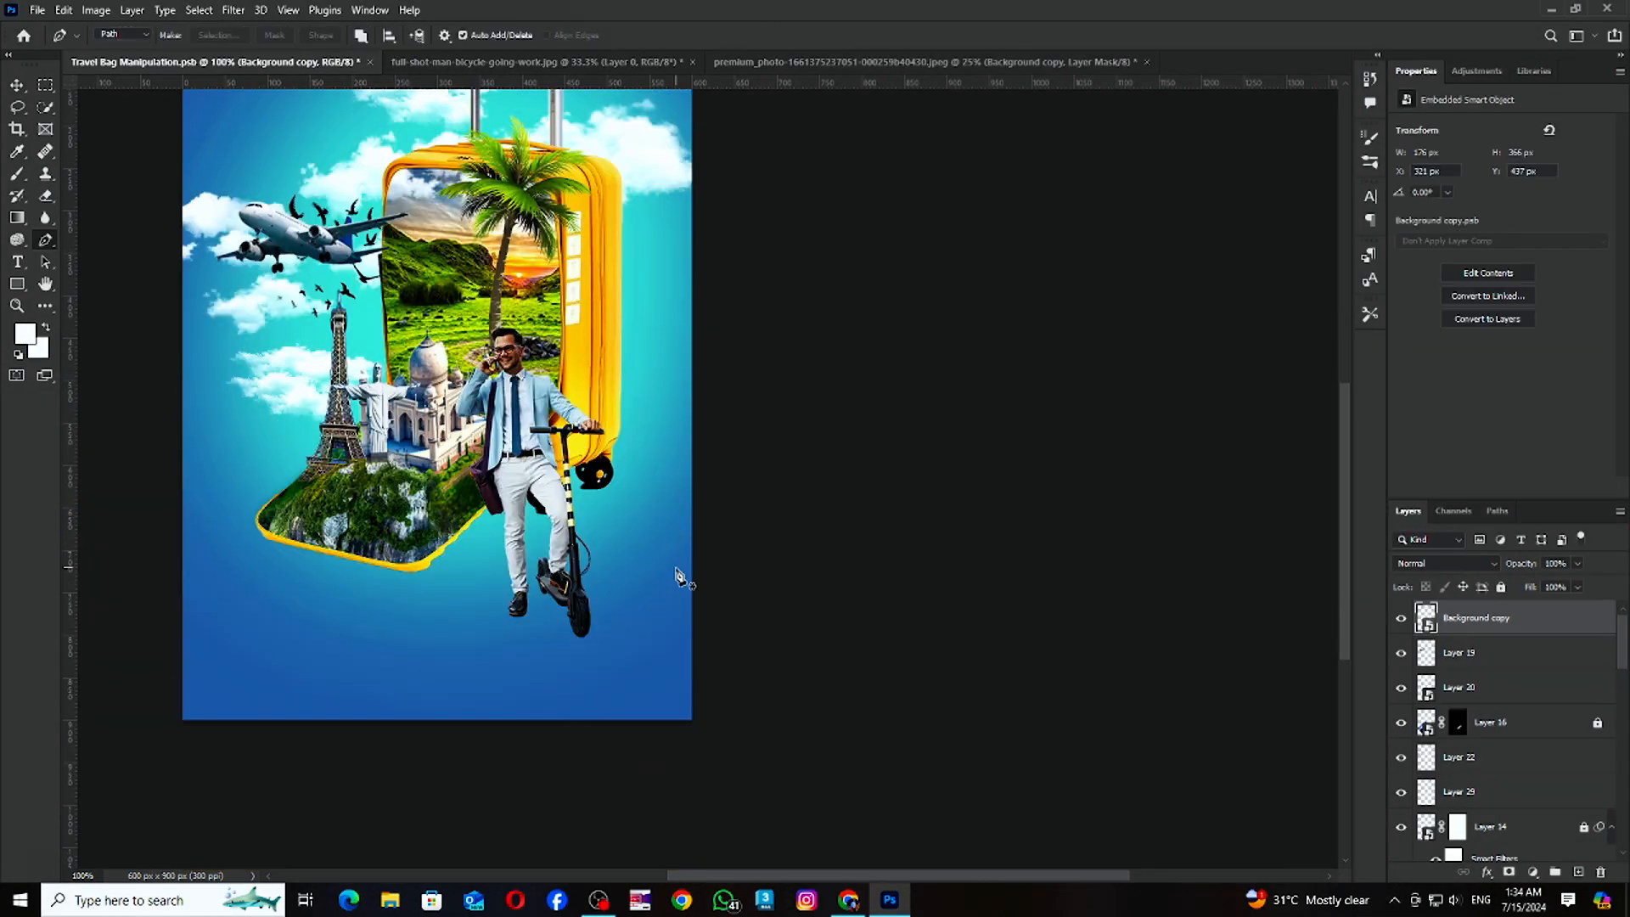
pyautogui.click(1508, 656)
pyautogui.click(1579, 872)
pyautogui.scroll(3, 557, 548)
pyautogui.press('F5')
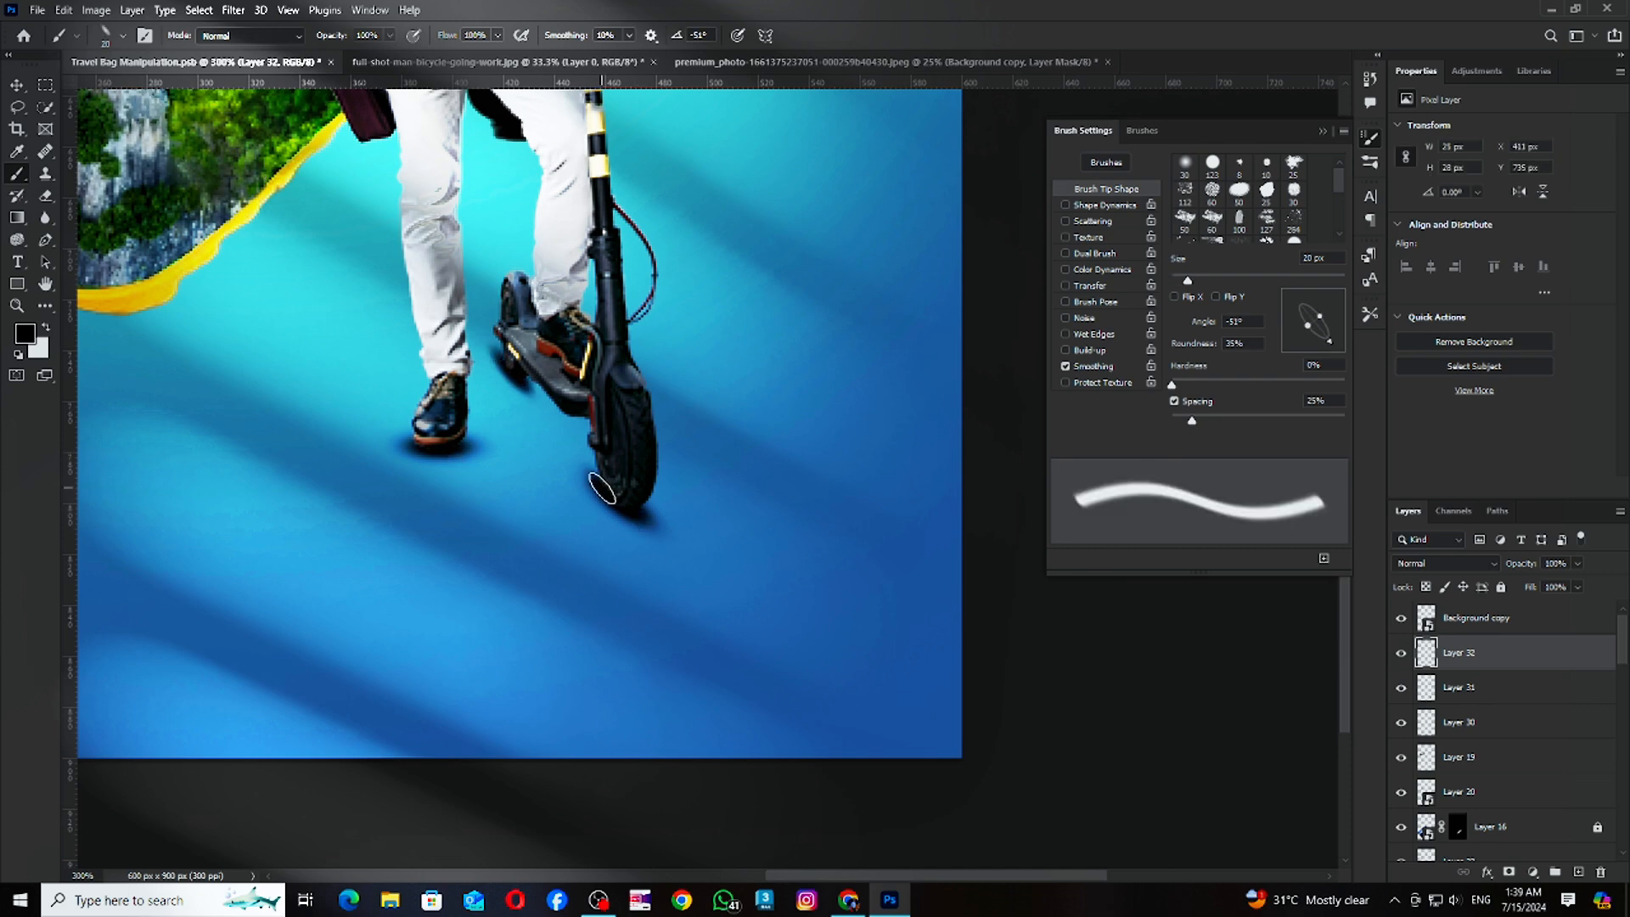
pyautogui.moveTo(1340, 312); pyautogui.dragTo(1334, 336)
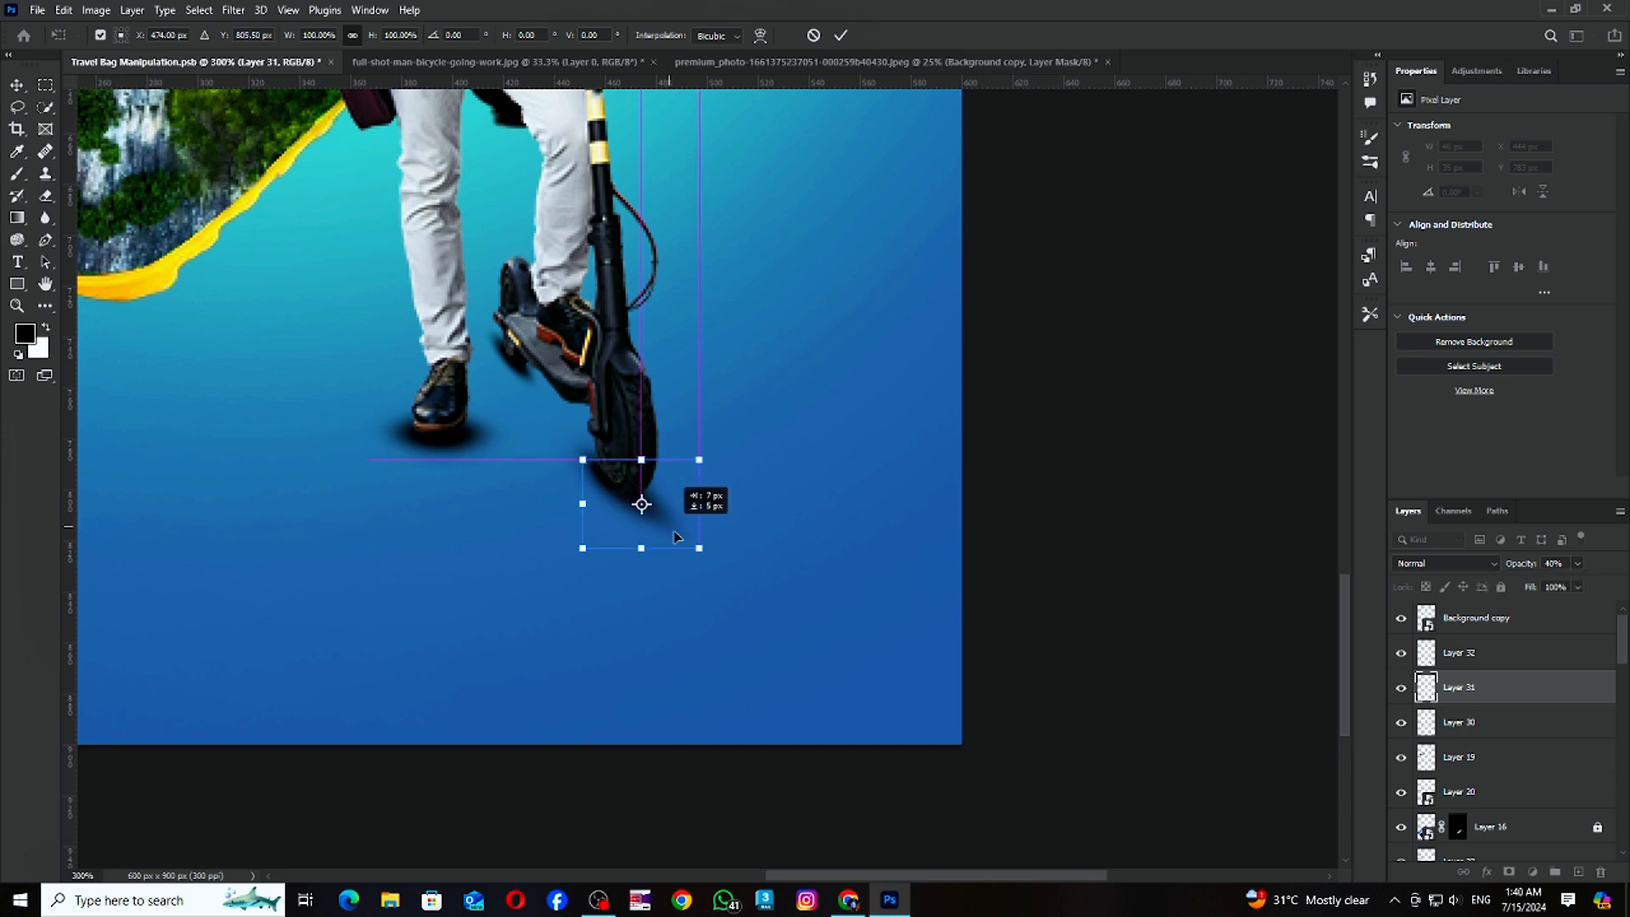
# Refine the soft shadows beneath the man's shoe and the scooter's front wheel on their separate layers.
pyautogui.click(1467, 671)
pyautogui.click(1484, 718)
pyautogui.press('b')
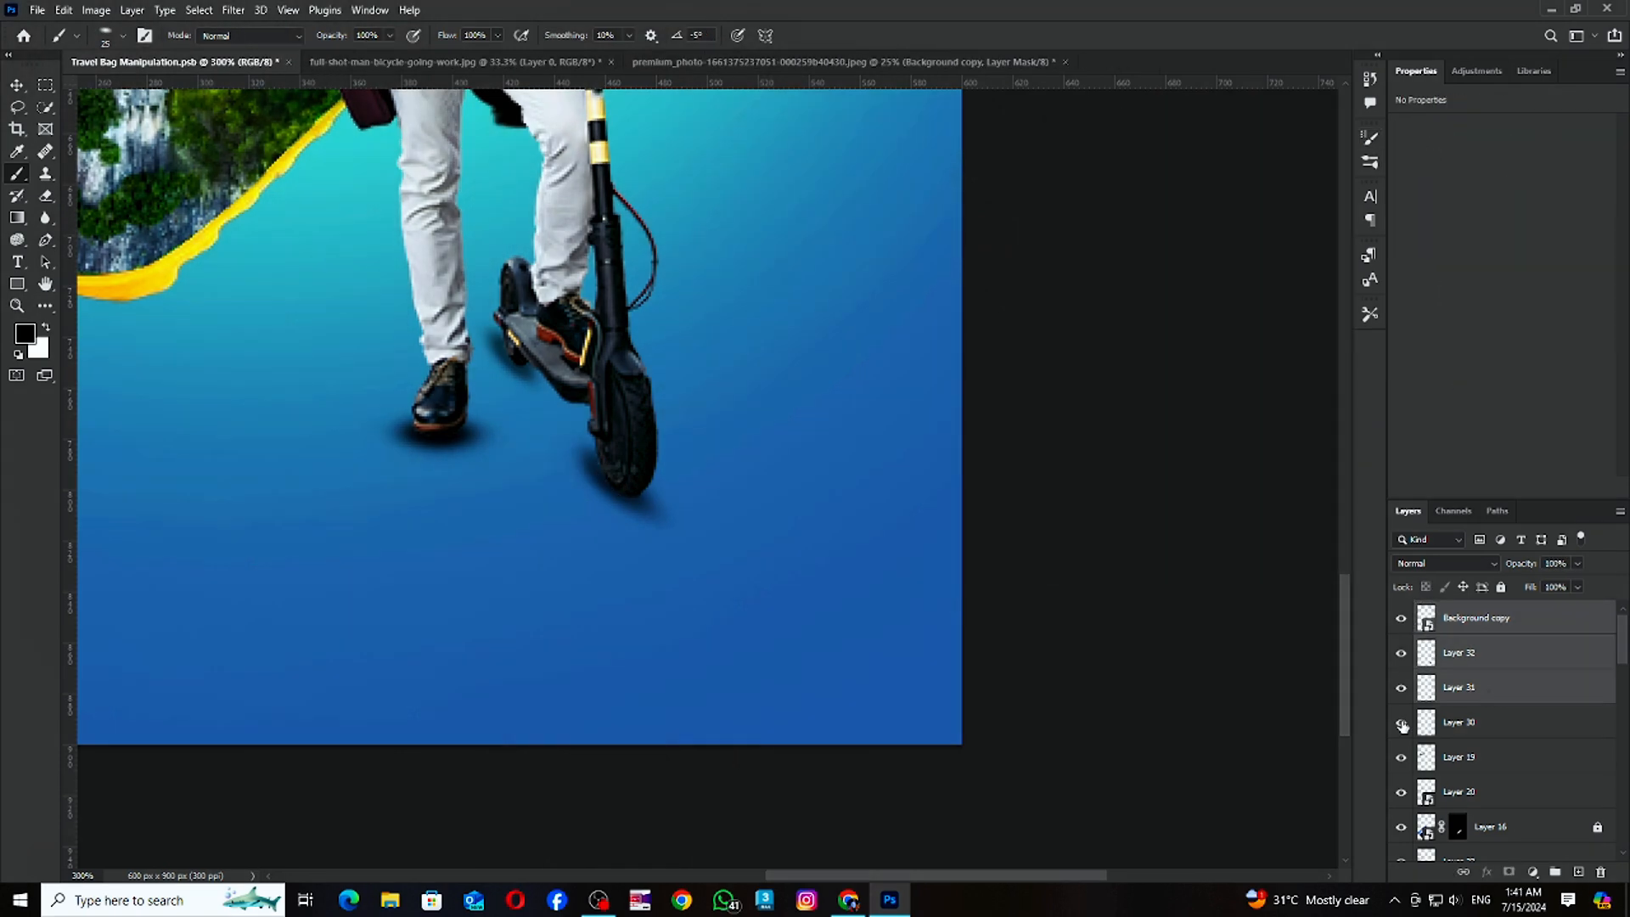
pyautogui.moveTo(439, 463); pyautogui.dragTo(441, 516)
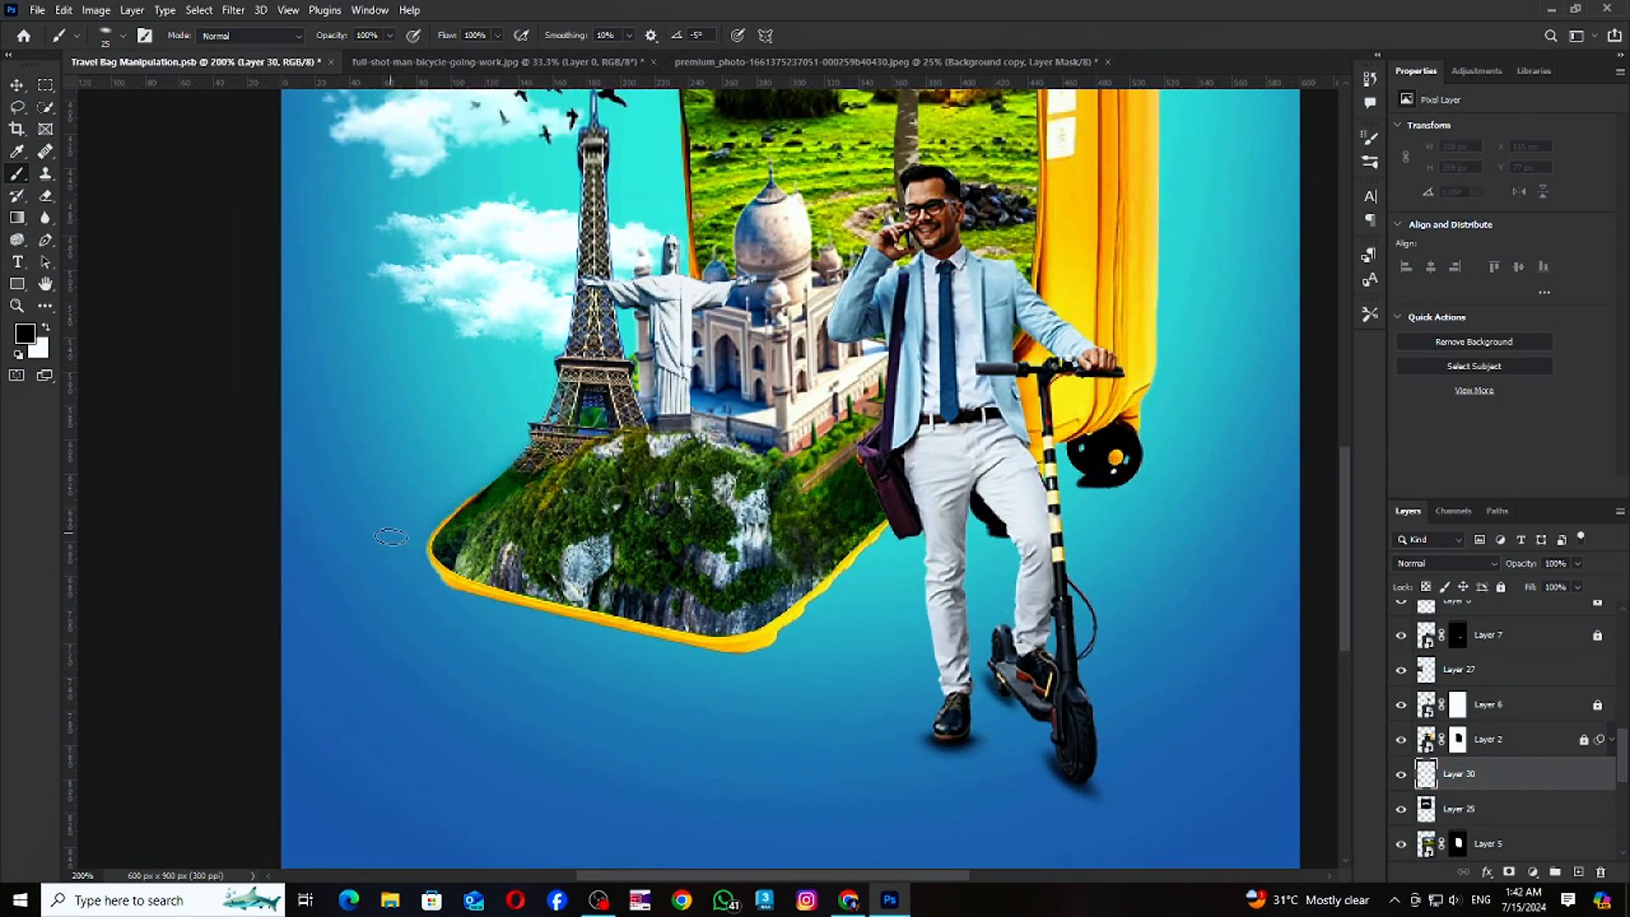
# Paint a soft shadow beneath the suitcase's open flap and fade its outer edge with a larger, lower-flow eraser.
pyautogui.press('F5')
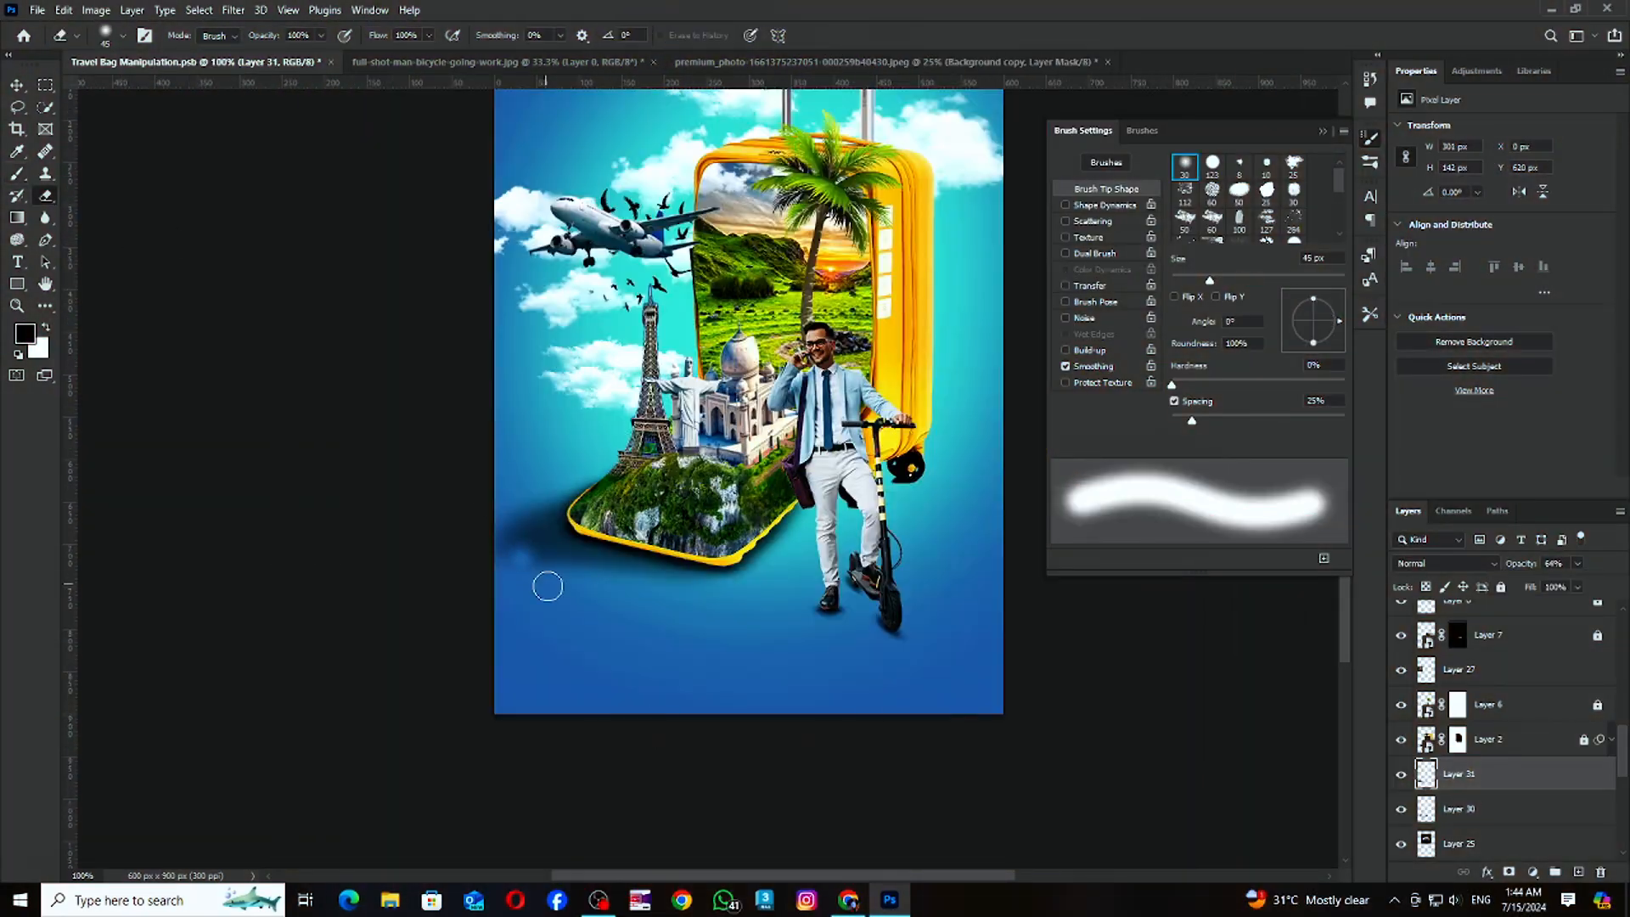
pyautogui.hotkey('ctrl', 'z')
pyautogui.click(428, 36)
pyautogui.moveTo(431, 58); pyautogui.dragTo(355, 57)
pyautogui.press(']')
pyautogui.press(']')
pyautogui.press(']')
pyautogui.press(']')
pyautogui.press(']')
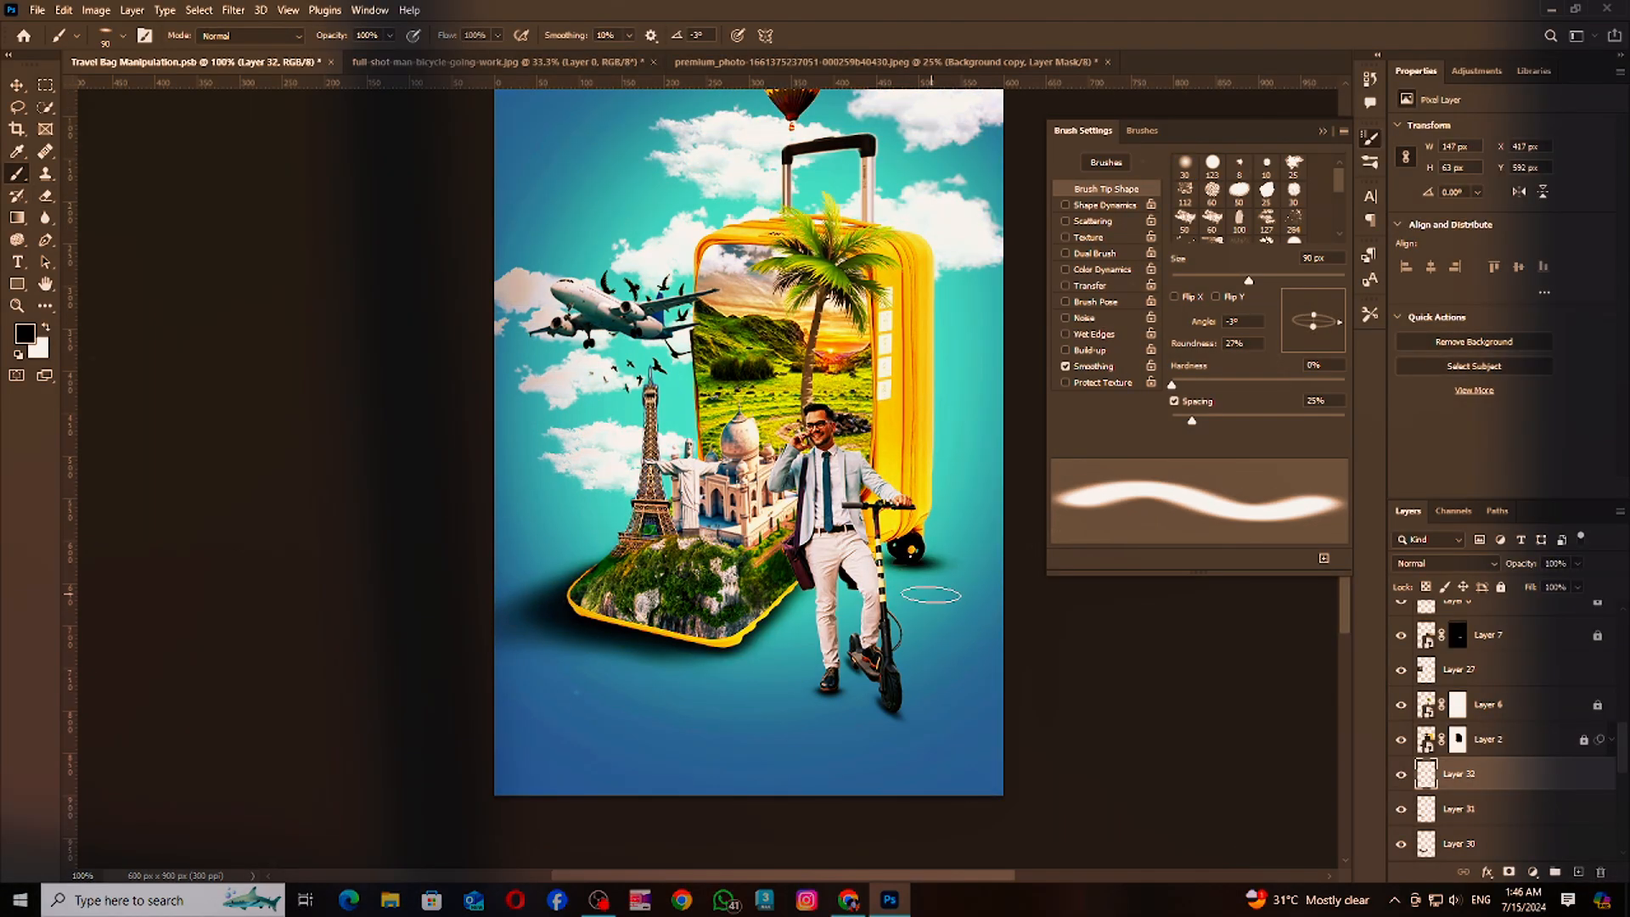
# Unlock the masked Layer 2 and set a soft black brush to 100% roundness and 10 px for its mask.
pyautogui.hotkey('ctrl', '+')
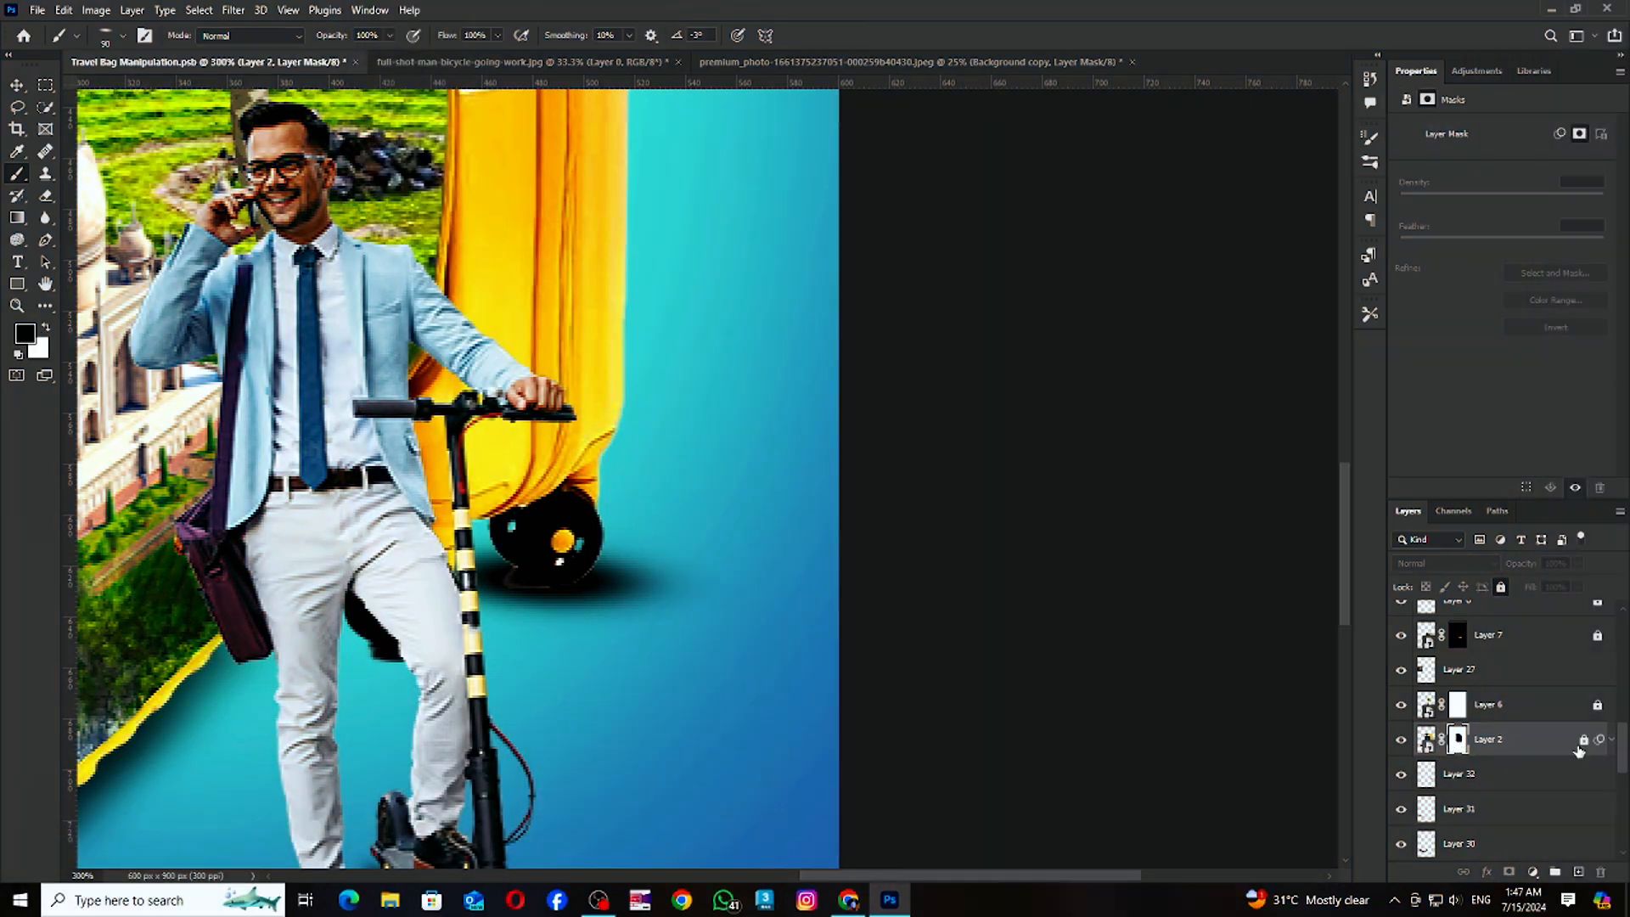
pyautogui.press('F5')
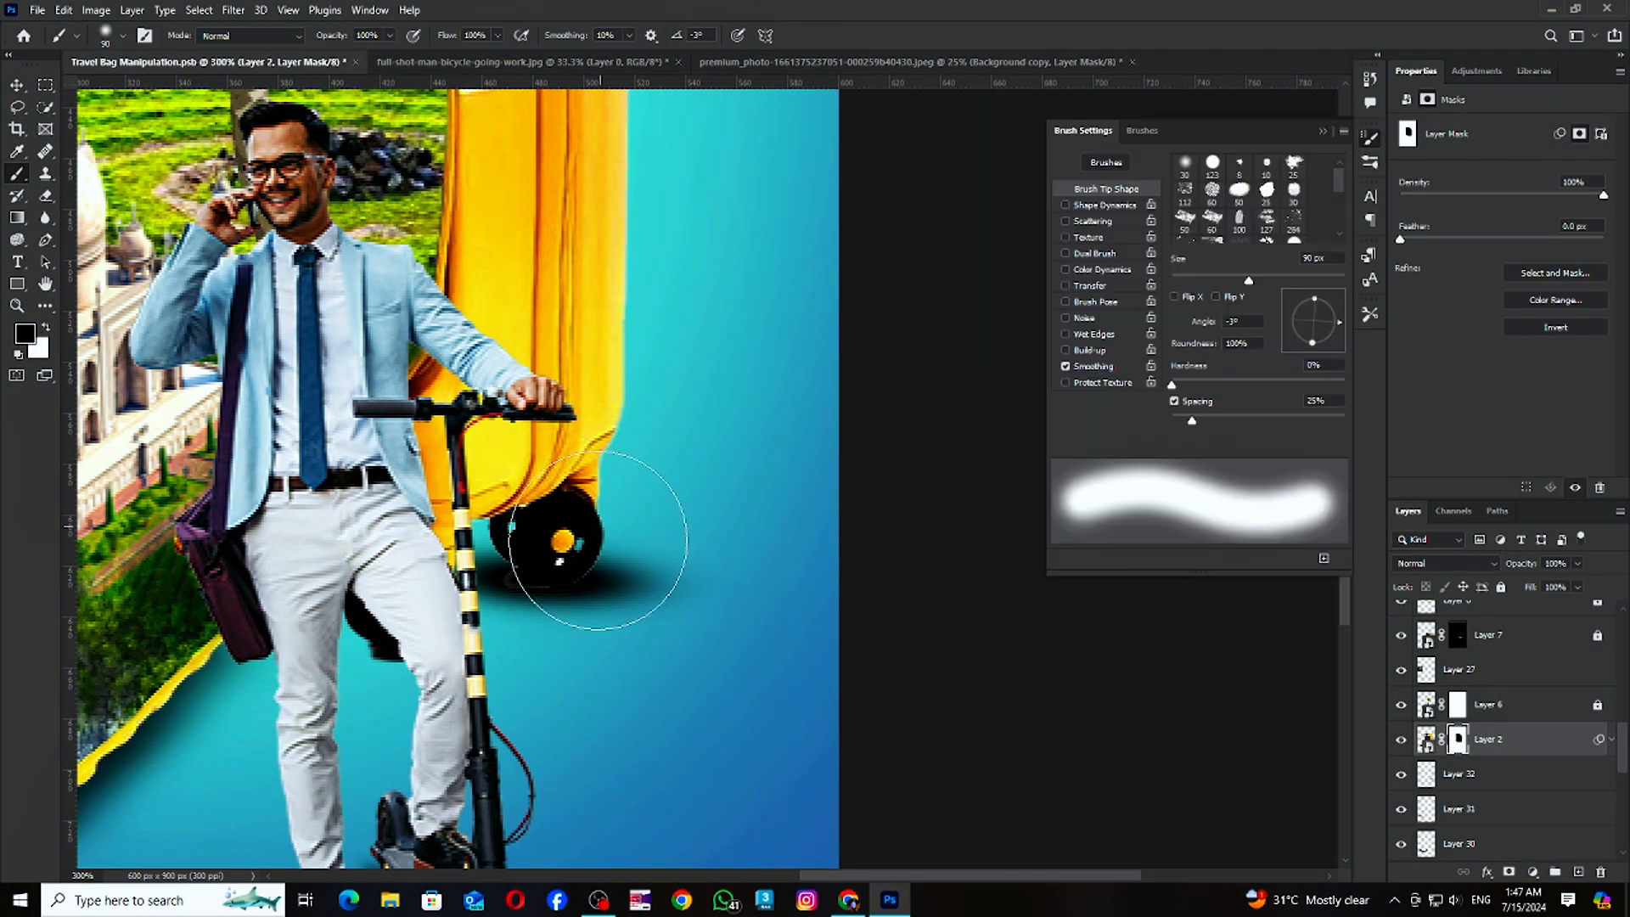
pyautogui.press('[')
pyautogui.press('[')
pyautogui.press('[')
pyautogui.press('[')
pyautogui.press('[')
pyautogui.press('[')
pyautogui.press('[')
pyautogui.press('[')
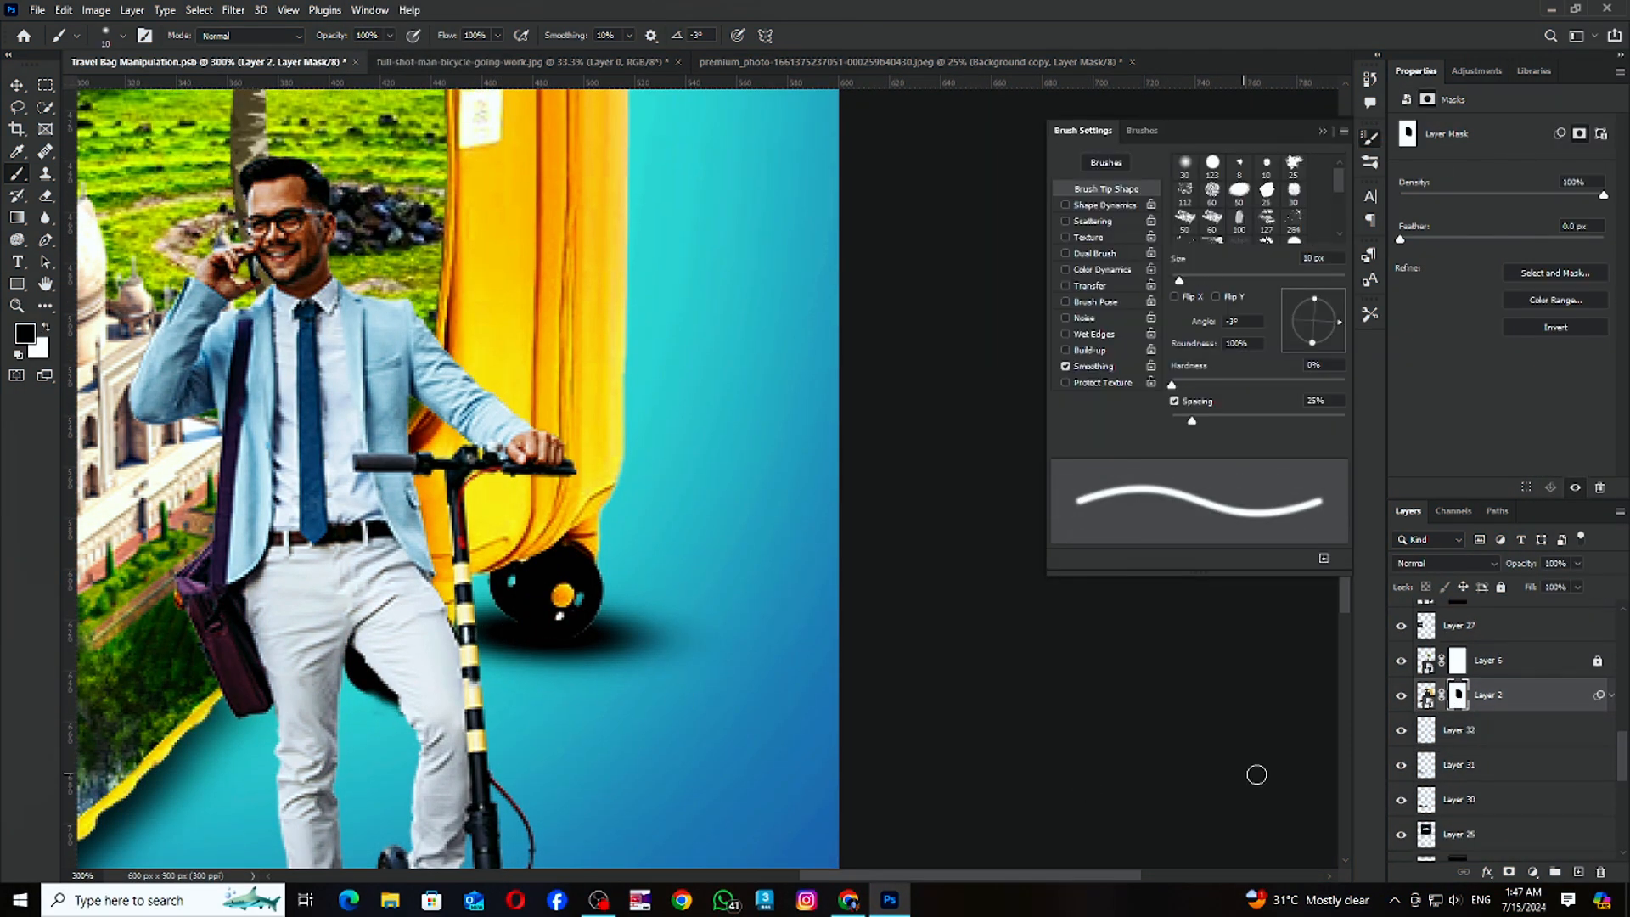
# Choose the layer's blend mode and extend the soft black shadow beside the suitcase's wheel.
pyautogui.click(1444, 563)
pyautogui.click(1430, 473)
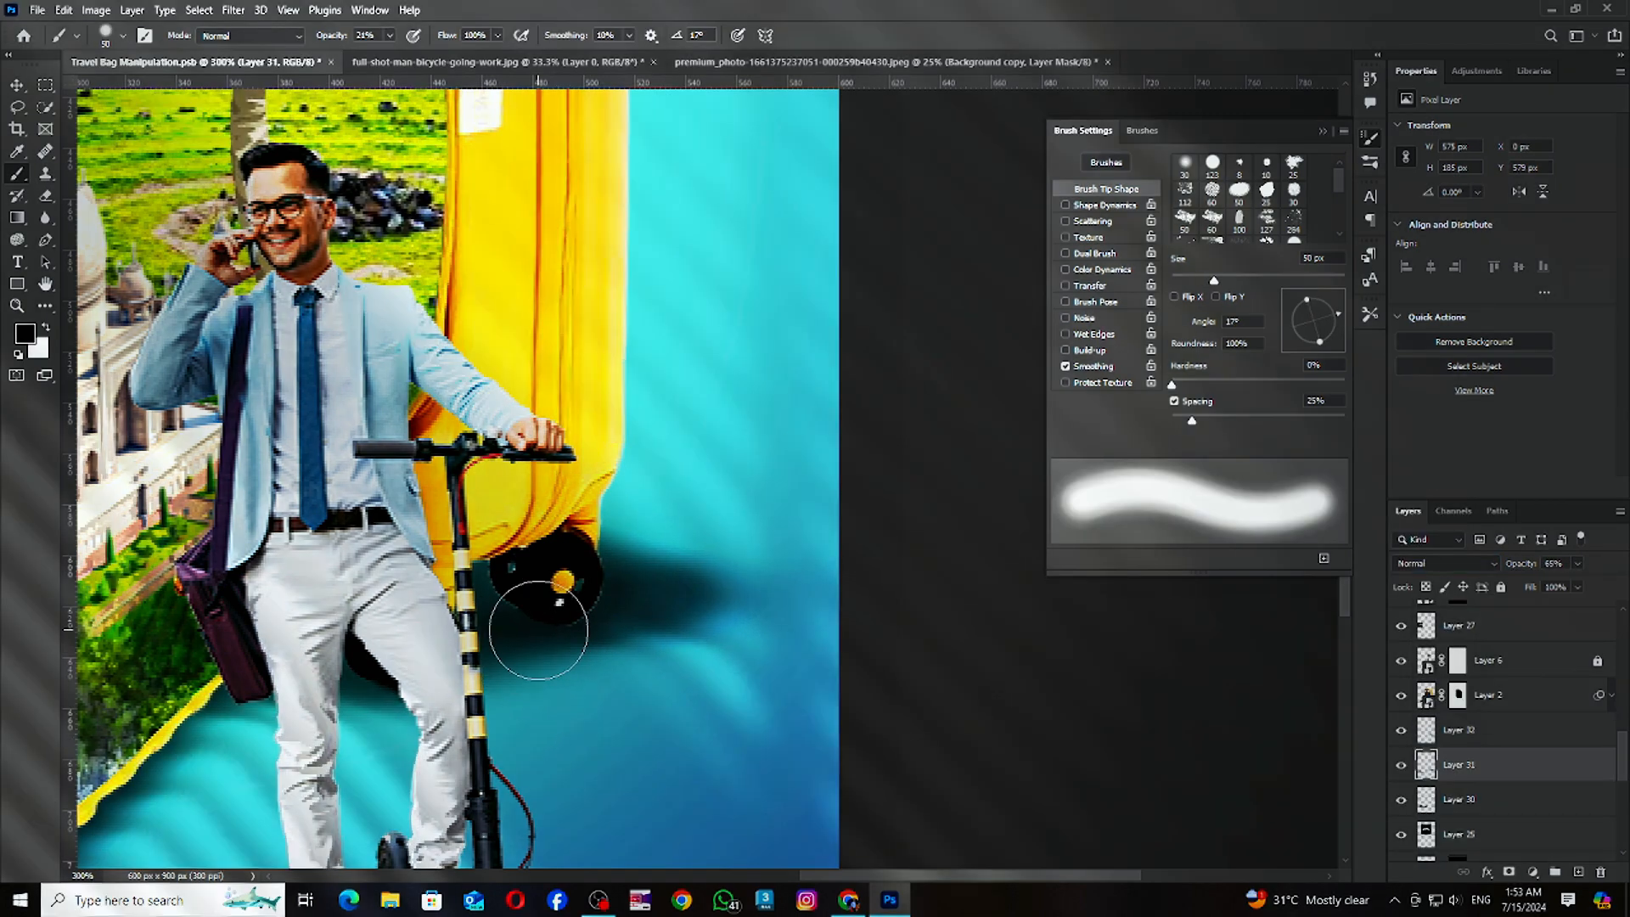
# Extend the soft black shadow beside the suitcase's wheel on Layer 31, and add a new layer with the brush at 52% opacity.
pyautogui.moveTo(671, 566); pyautogui.dragTo(738, 586)
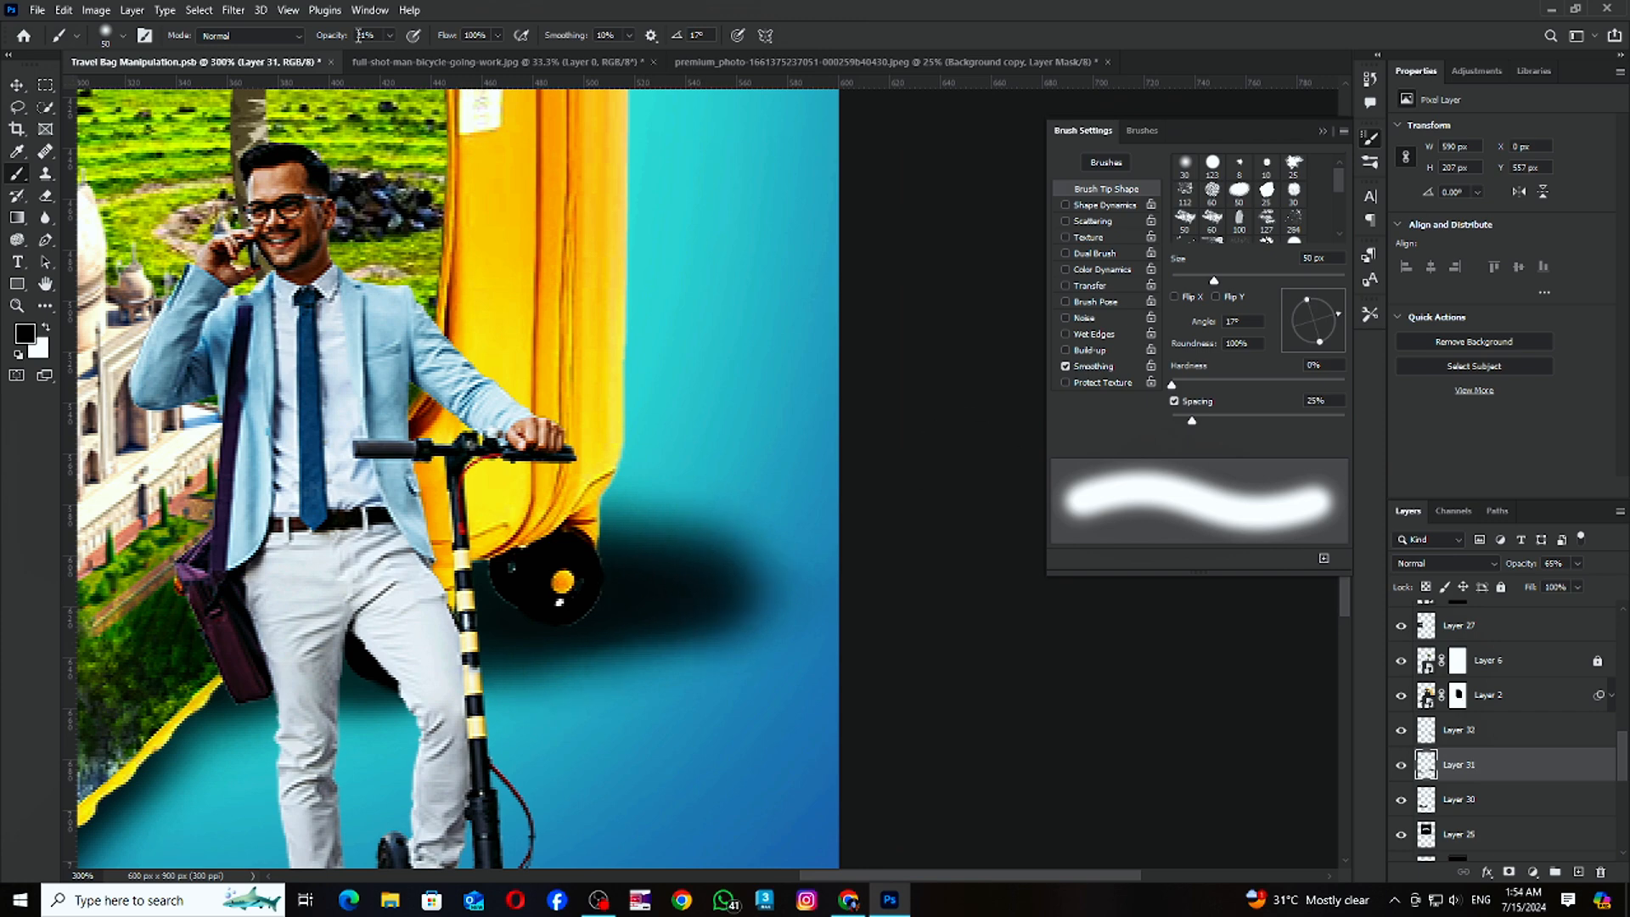
pyautogui.hotkey('ctrl', 'shift', 'n')
pyautogui.press('Return')
pyautogui.press('5')
pyautogui.press('2')
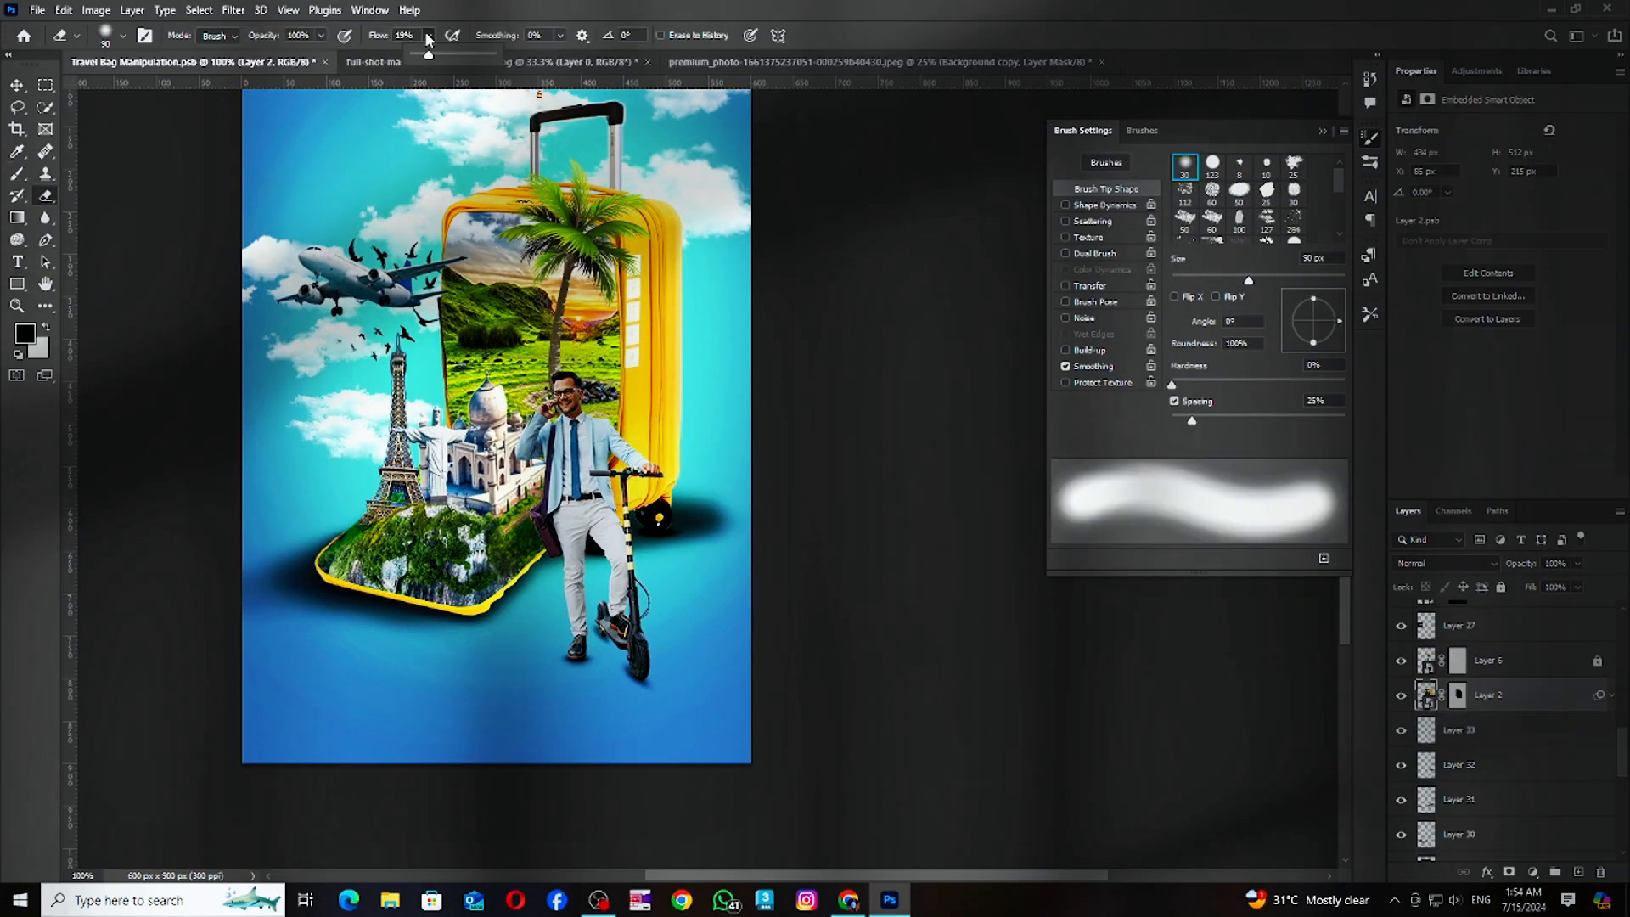
# Fade the outer edge of the suitcase wheel's shadow on Layer 31 with a soft 90 px eraser at 4% flow.
pyautogui.click(698, 541)
pyautogui.hotkey('ctrl', '+')
pyautogui.click(1469, 799)
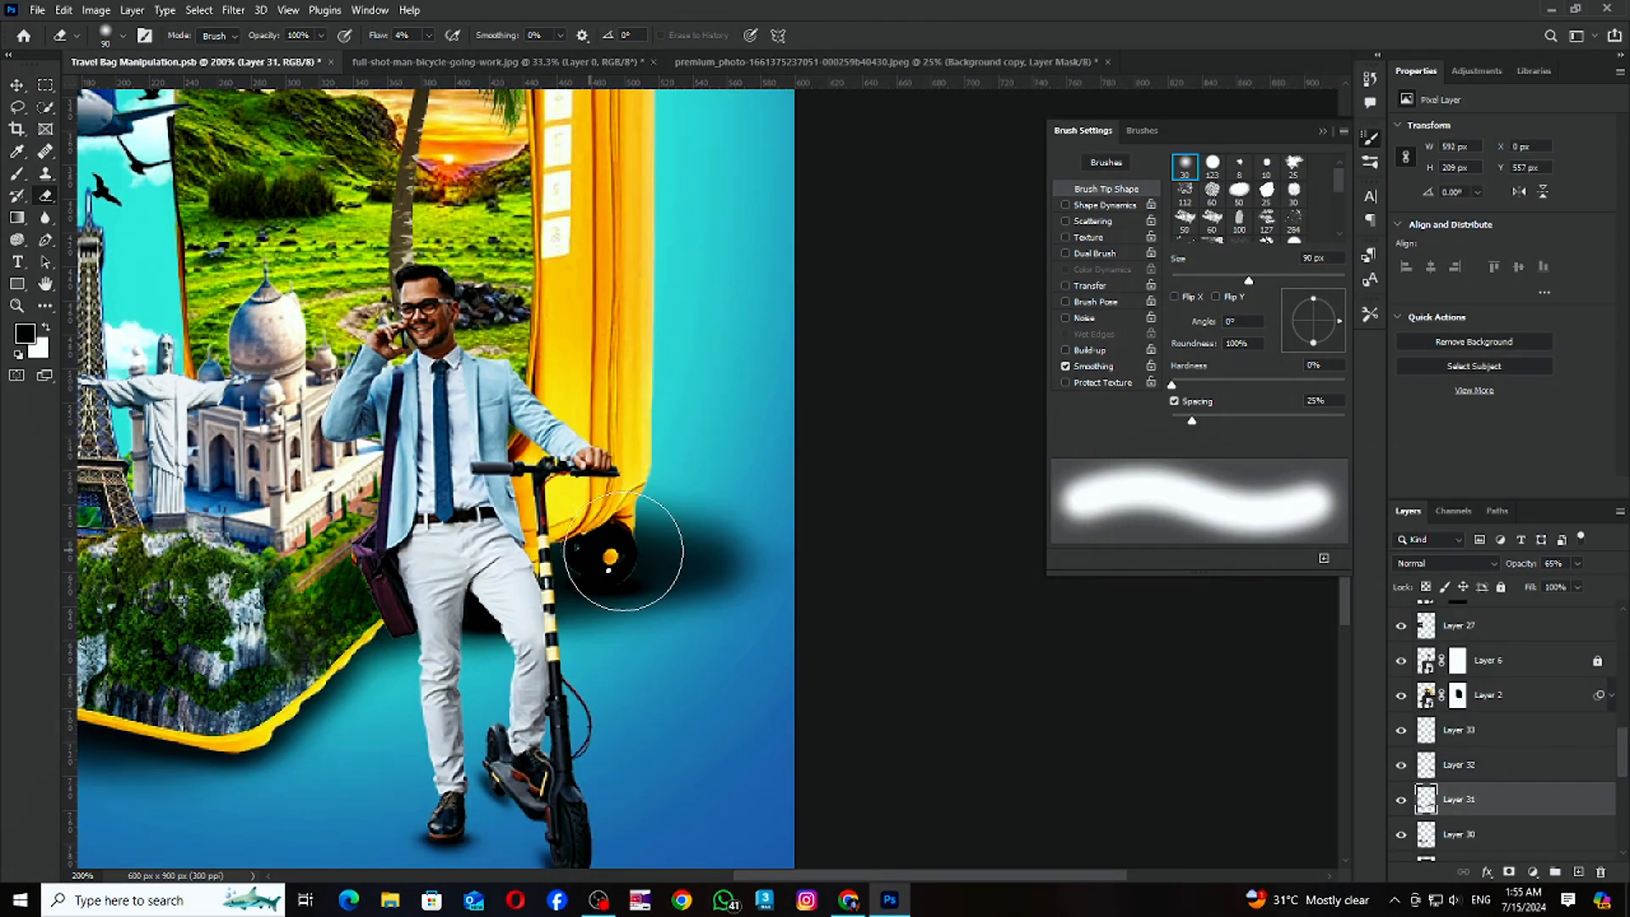
pyautogui.click(1469, 799)
pyautogui.click(1403, 800)
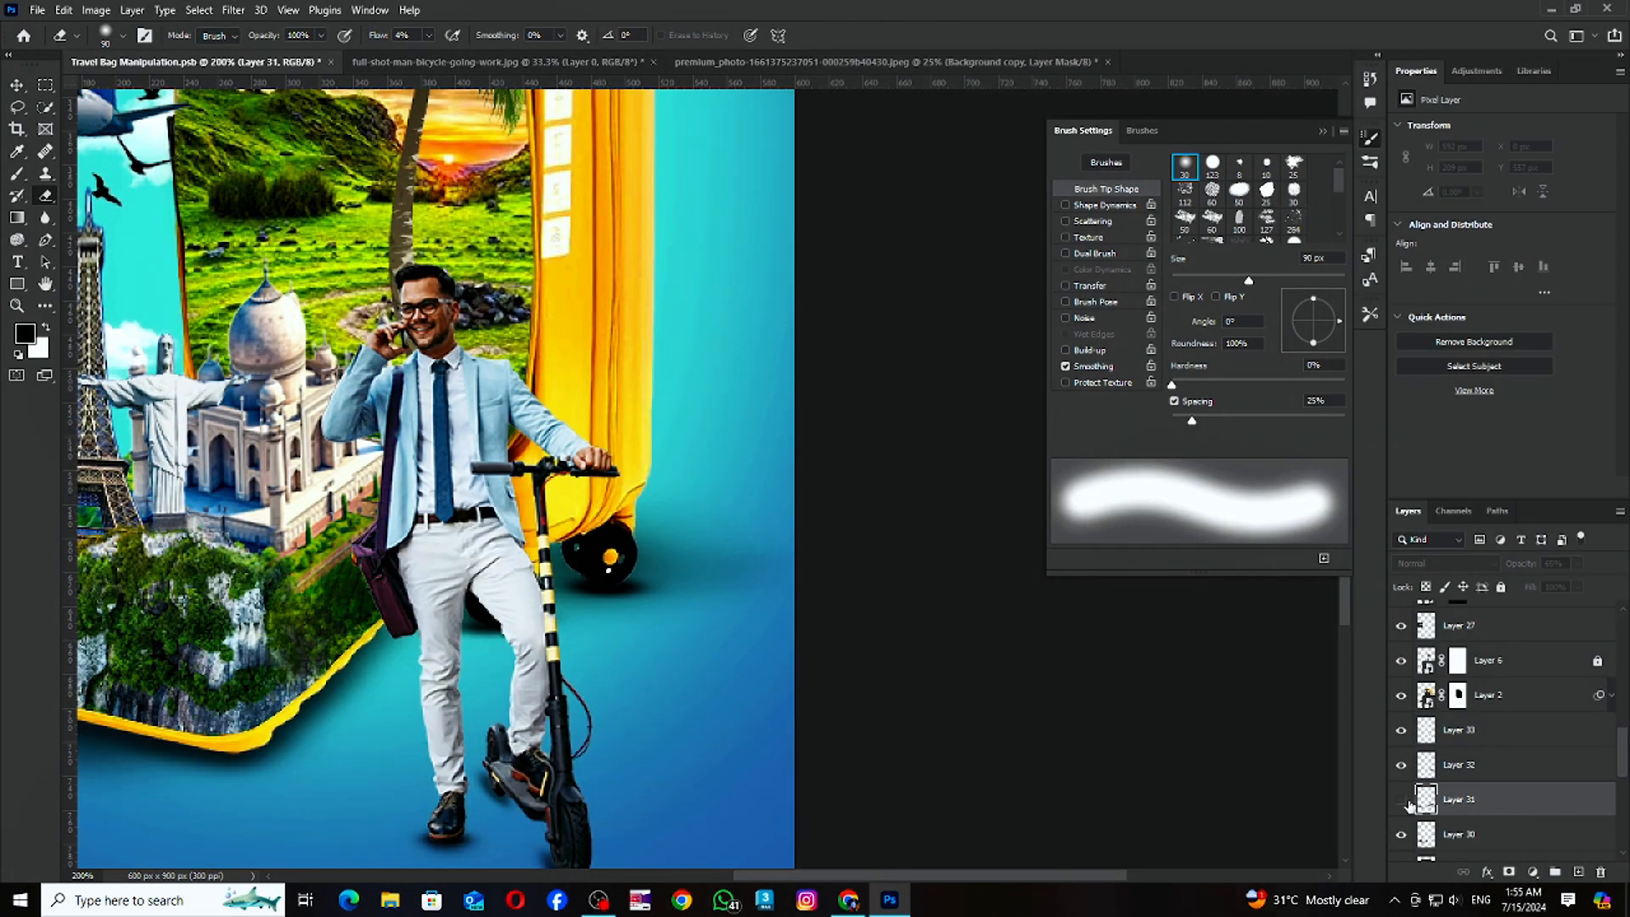
pyautogui.click(1402, 800)
pyautogui.moveTo(762, 548); pyautogui.dragTo(748, 520)
pyautogui.hotkey('ctrl', '-')
pyautogui.hotkey('ctrl', '-')
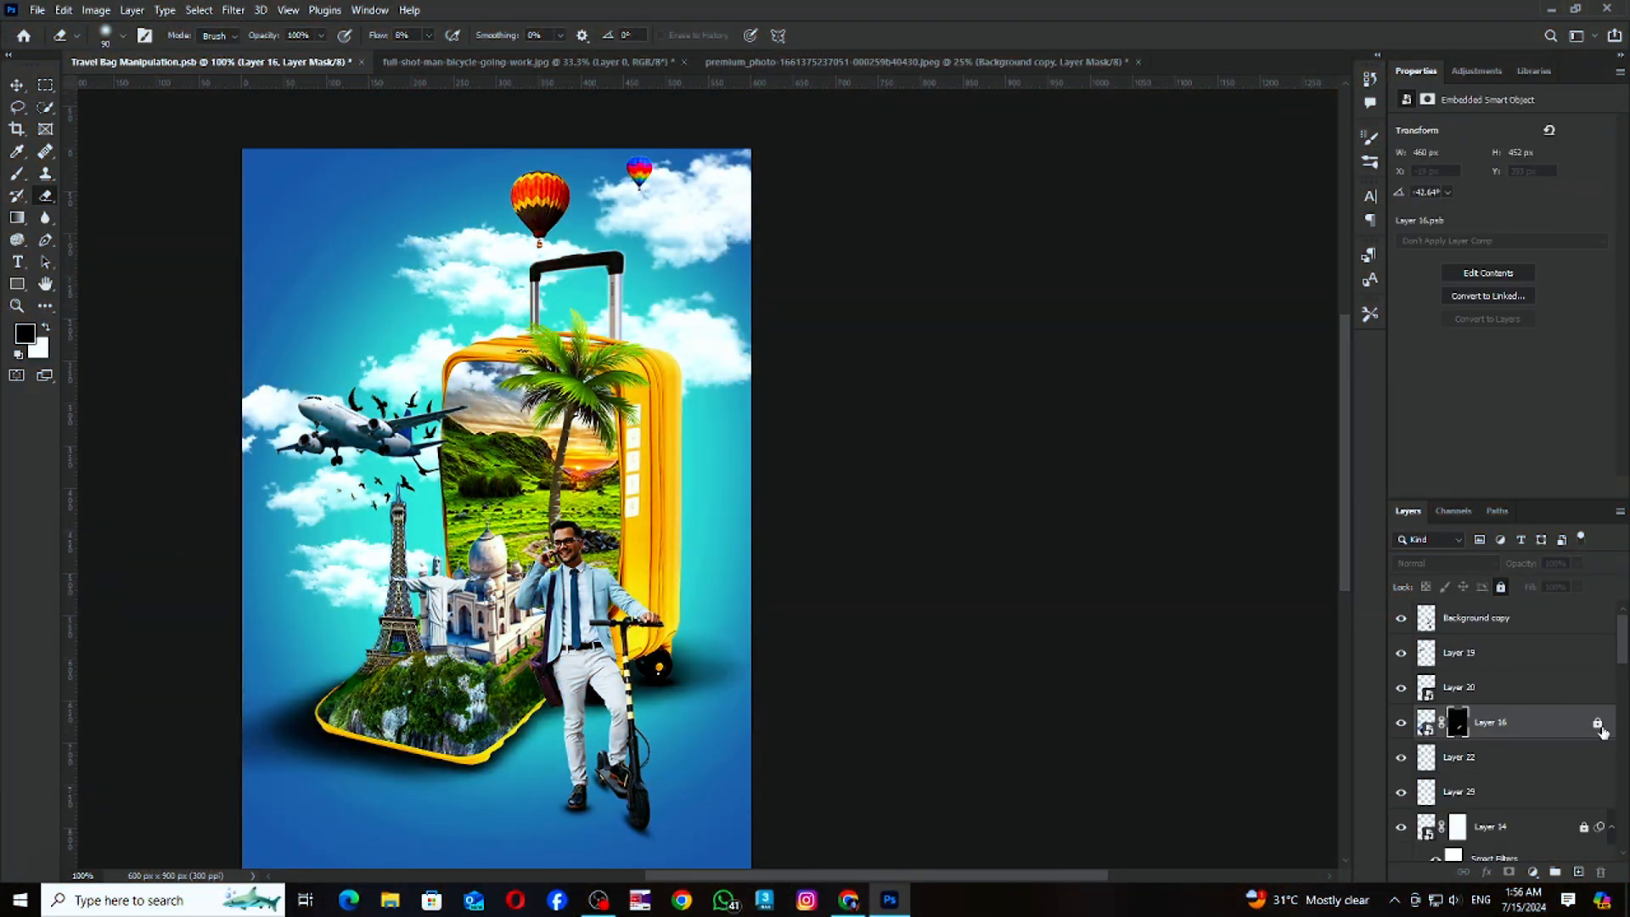
# Repaint the background glow on Layer 3 with a darker teal, using a soft 700 px brush at 29% opacity.
pyautogui.scroll(2, 1588, 722)
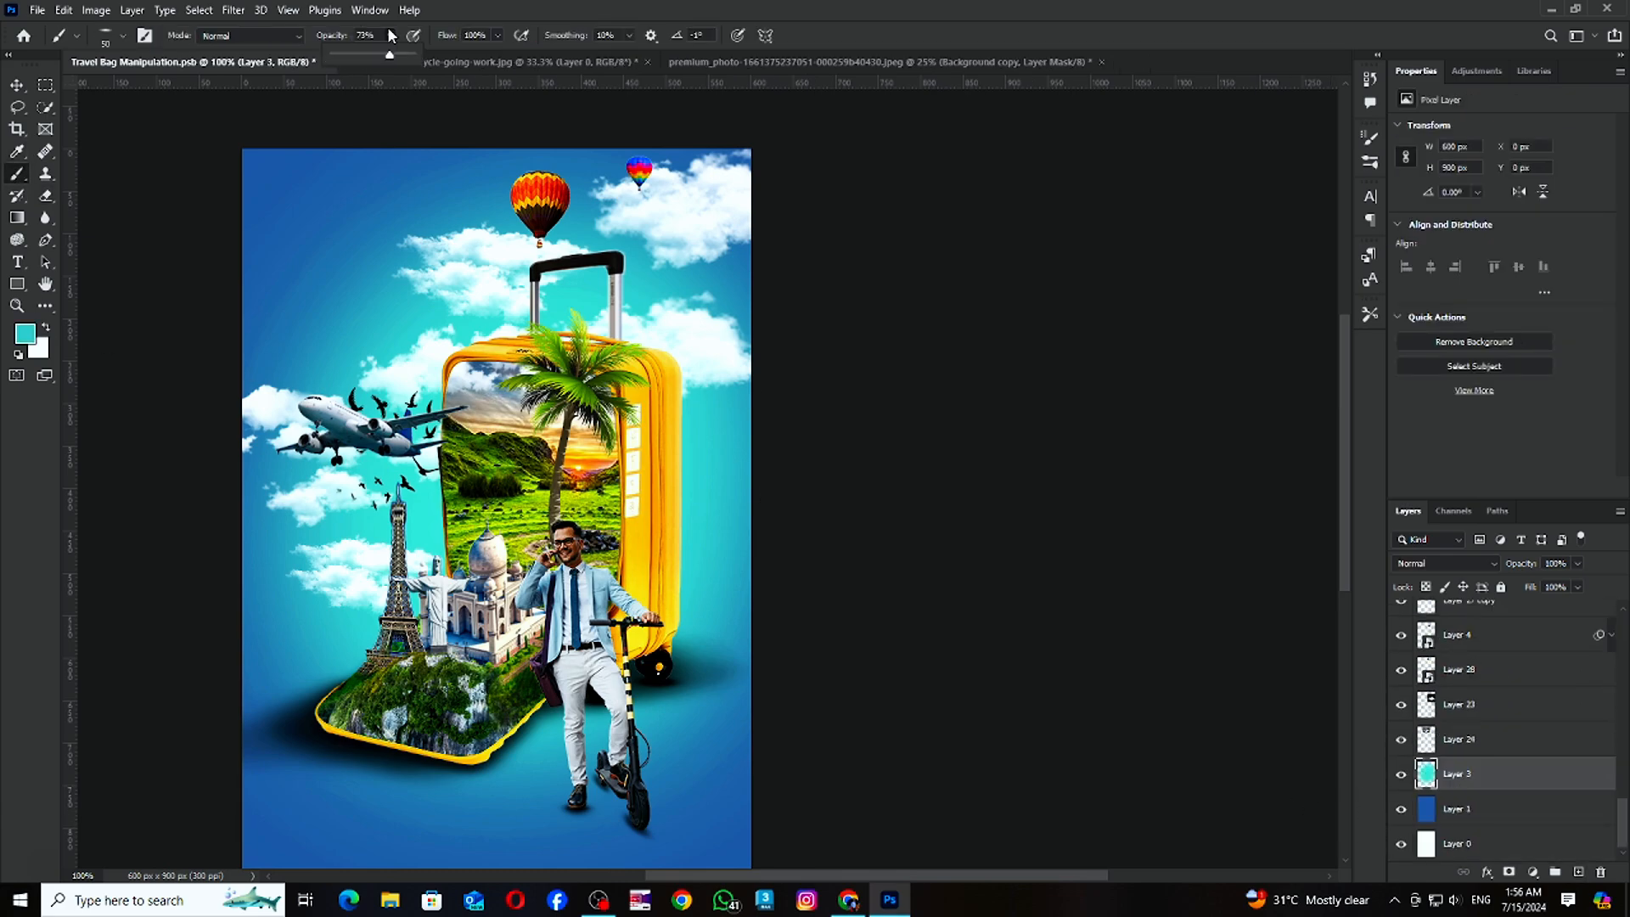
pyautogui.press('F5')
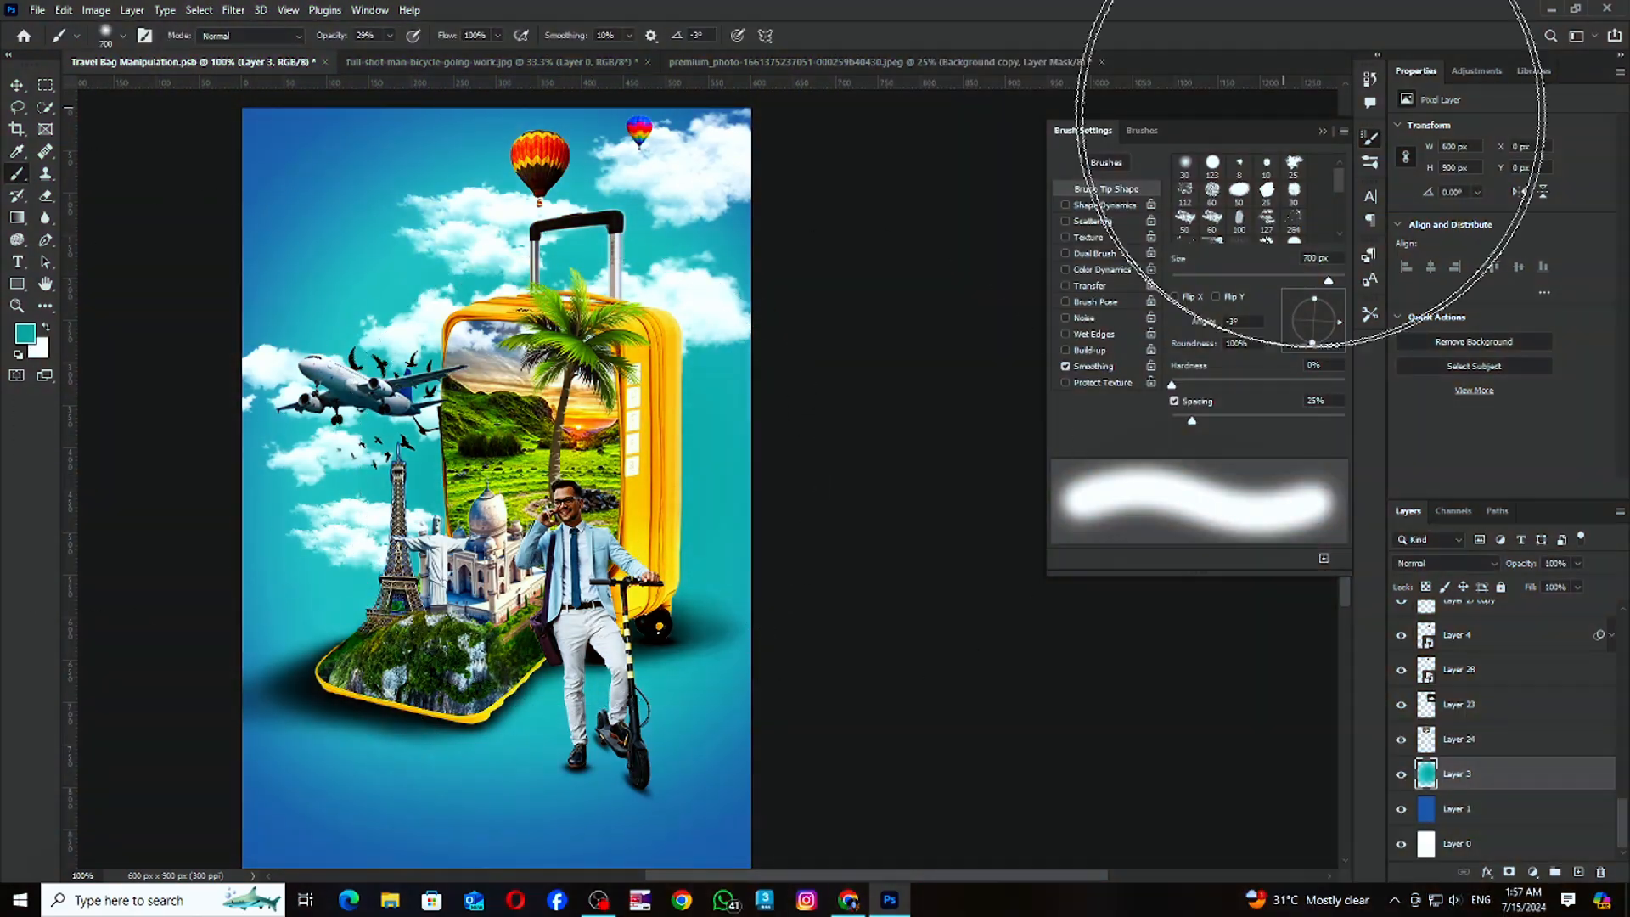
pyautogui.click(1322, 131)
pyautogui.scroll(-2, 840, 560)
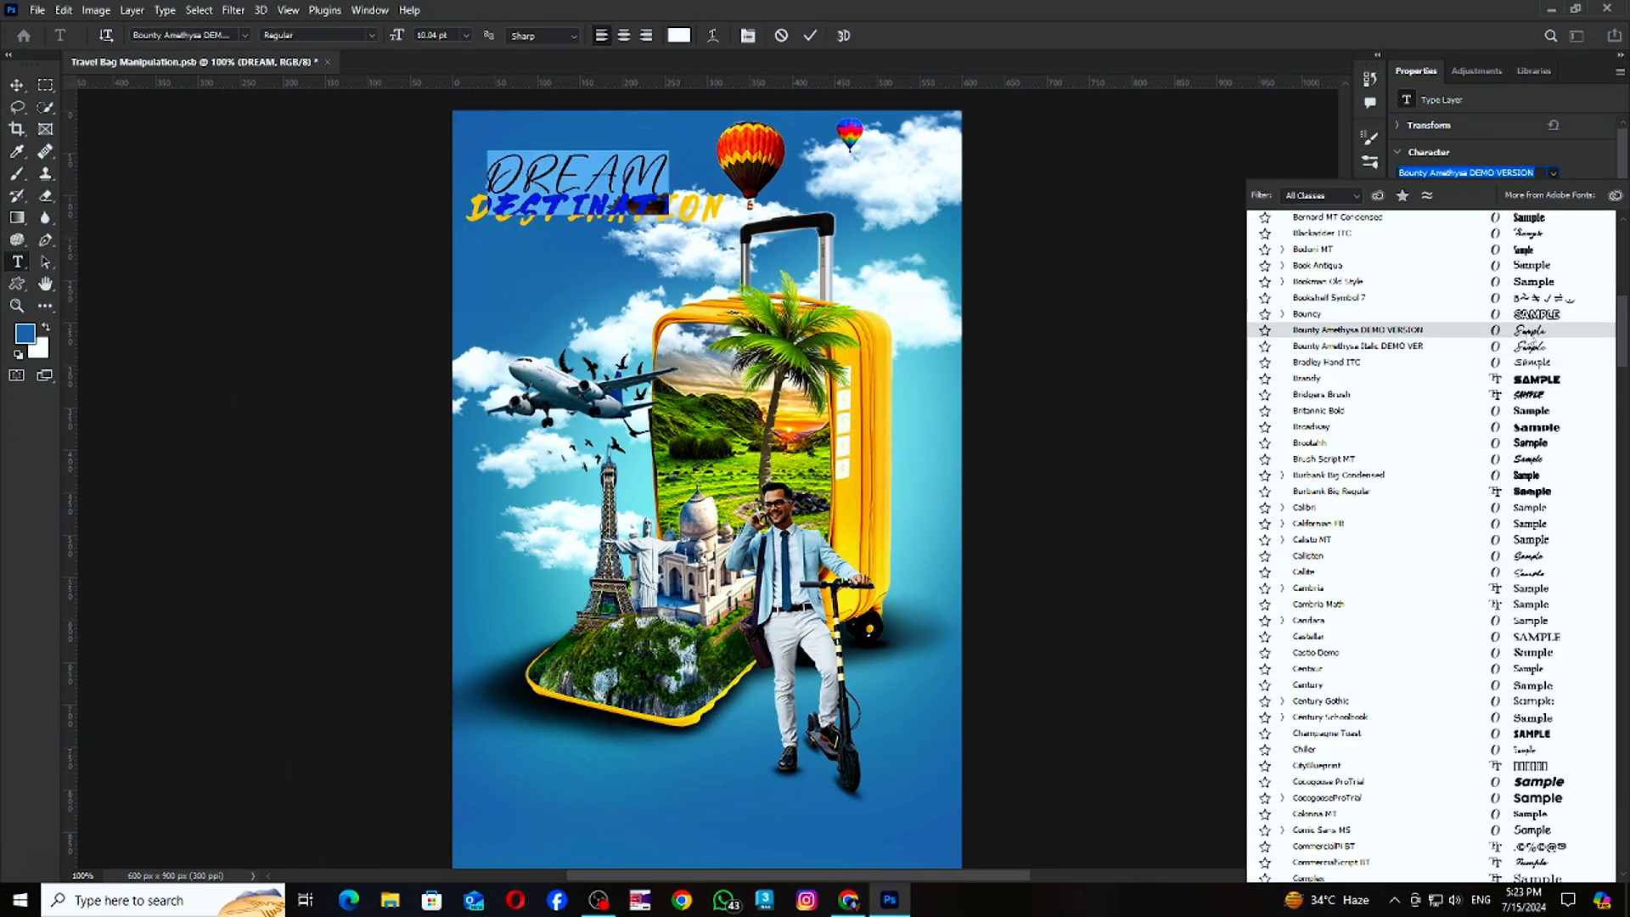
# Set the DREAM title in the Callisten font and enlarge it beside the large balloon.
pyautogui.scroll(8, 1531, 341)
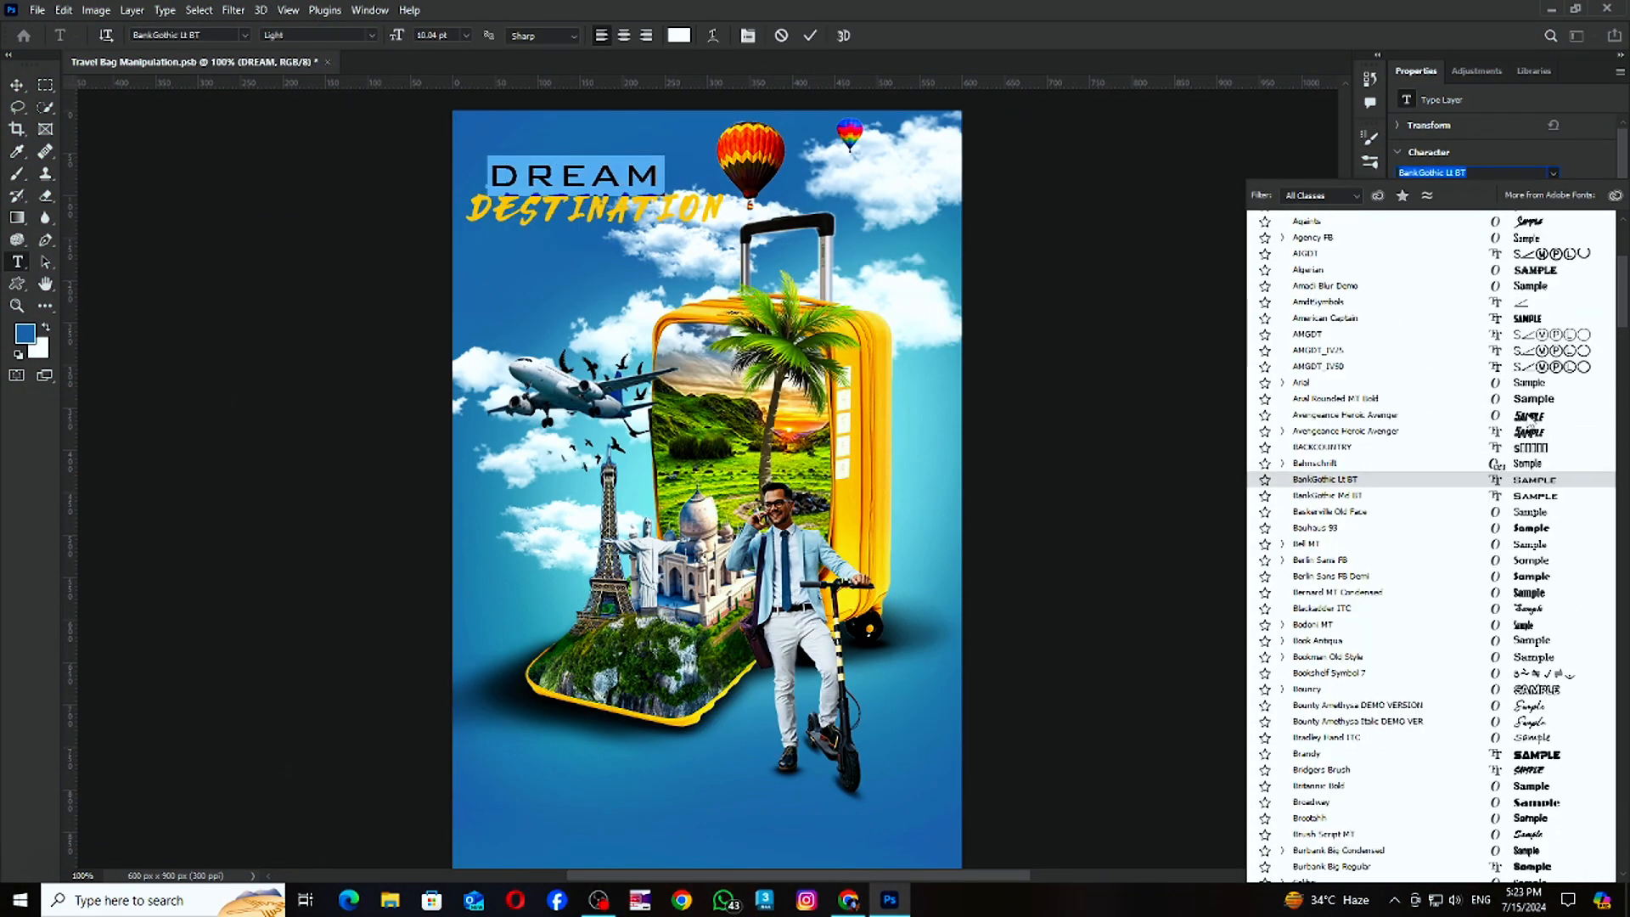
pyautogui.scroll(-9, 1531, 481)
pyautogui.click(1531, 486)
pyautogui.moveTo(637, 171); pyautogui.dragTo(625, 169)
pyautogui.moveTo(680, 141); pyautogui.dragTo(713, 133)
pyautogui.press('Return')
# Set the DESTINATION title in Bridgers Brush and scale it to about 136.61% beneath DREAM.
pyautogui.click(1479, 653)
pyautogui.doubleClick(1431, 653)
pyautogui.click(1553, 173)
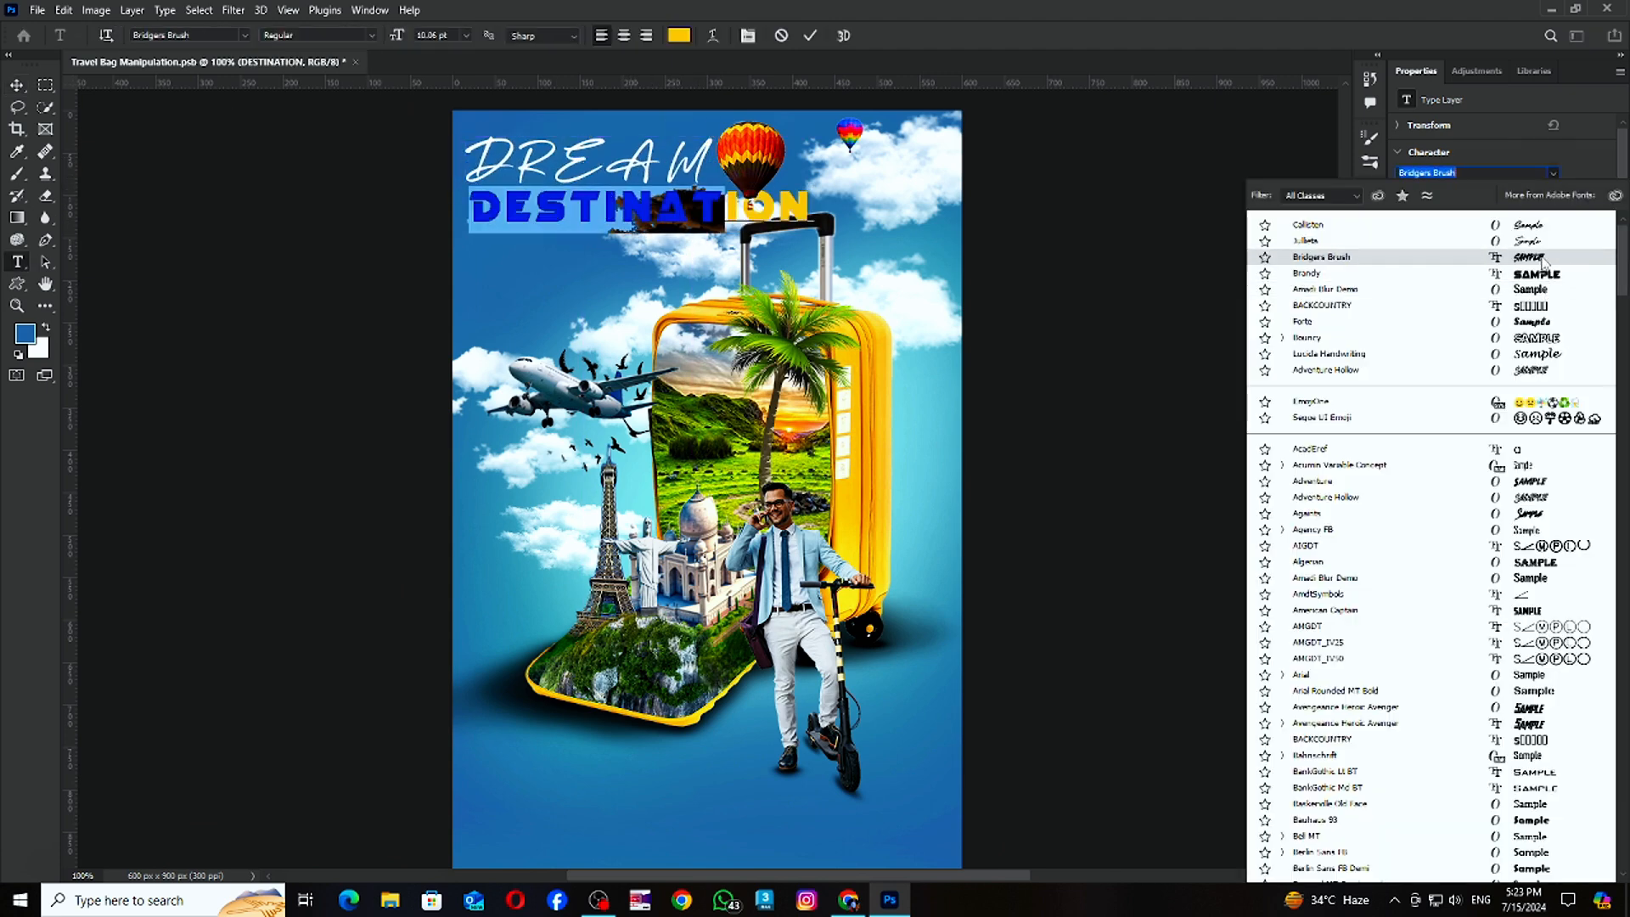
pyautogui.scroll(-7, 1483, 451)
pyautogui.click(1484, 708)
pyautogui.click(17, 85)
pyautogui.hotkey('ctrl', 't')
pyautogui.moveTo(594, 208); pyautogui.dragTo(582, 206)
pyautogui.moveTo(715, 223); pyautogui.dragTo(801, 231)
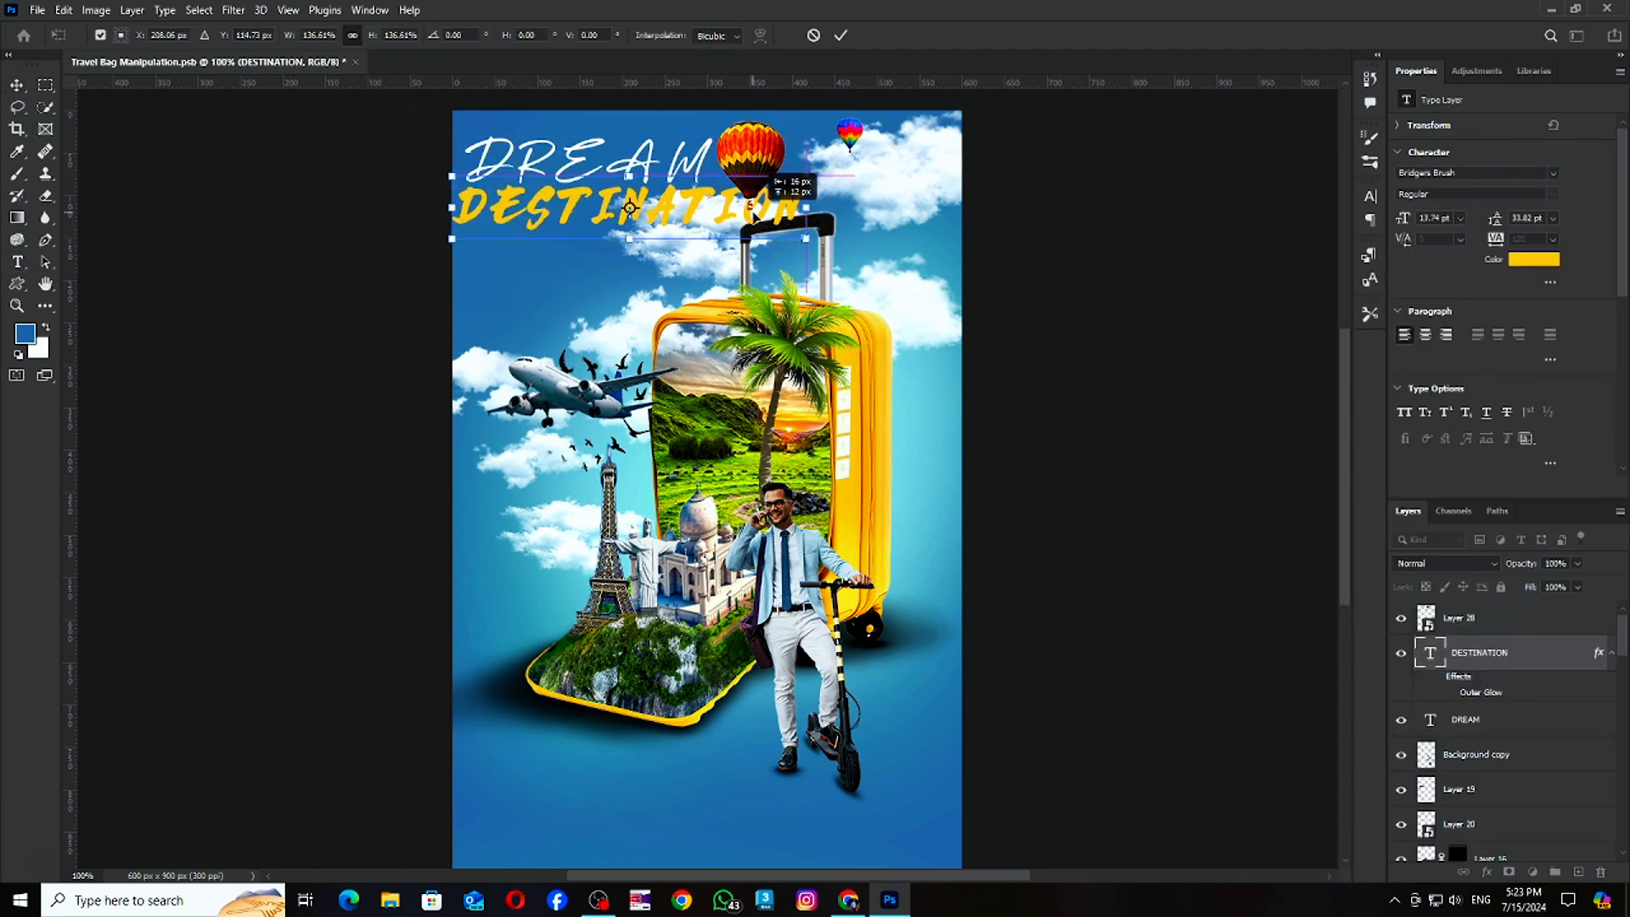
pyautogui.press('Return')
# Nudge the large balloon and the DREAM and DESTINATION titles to refine their spacing.
pyautogui.moveTo(761, 163); pyautogui.dragTo(776, 159)
pyautogui.moveTo(604, 166); pyautogui.dragTo(619, 174)
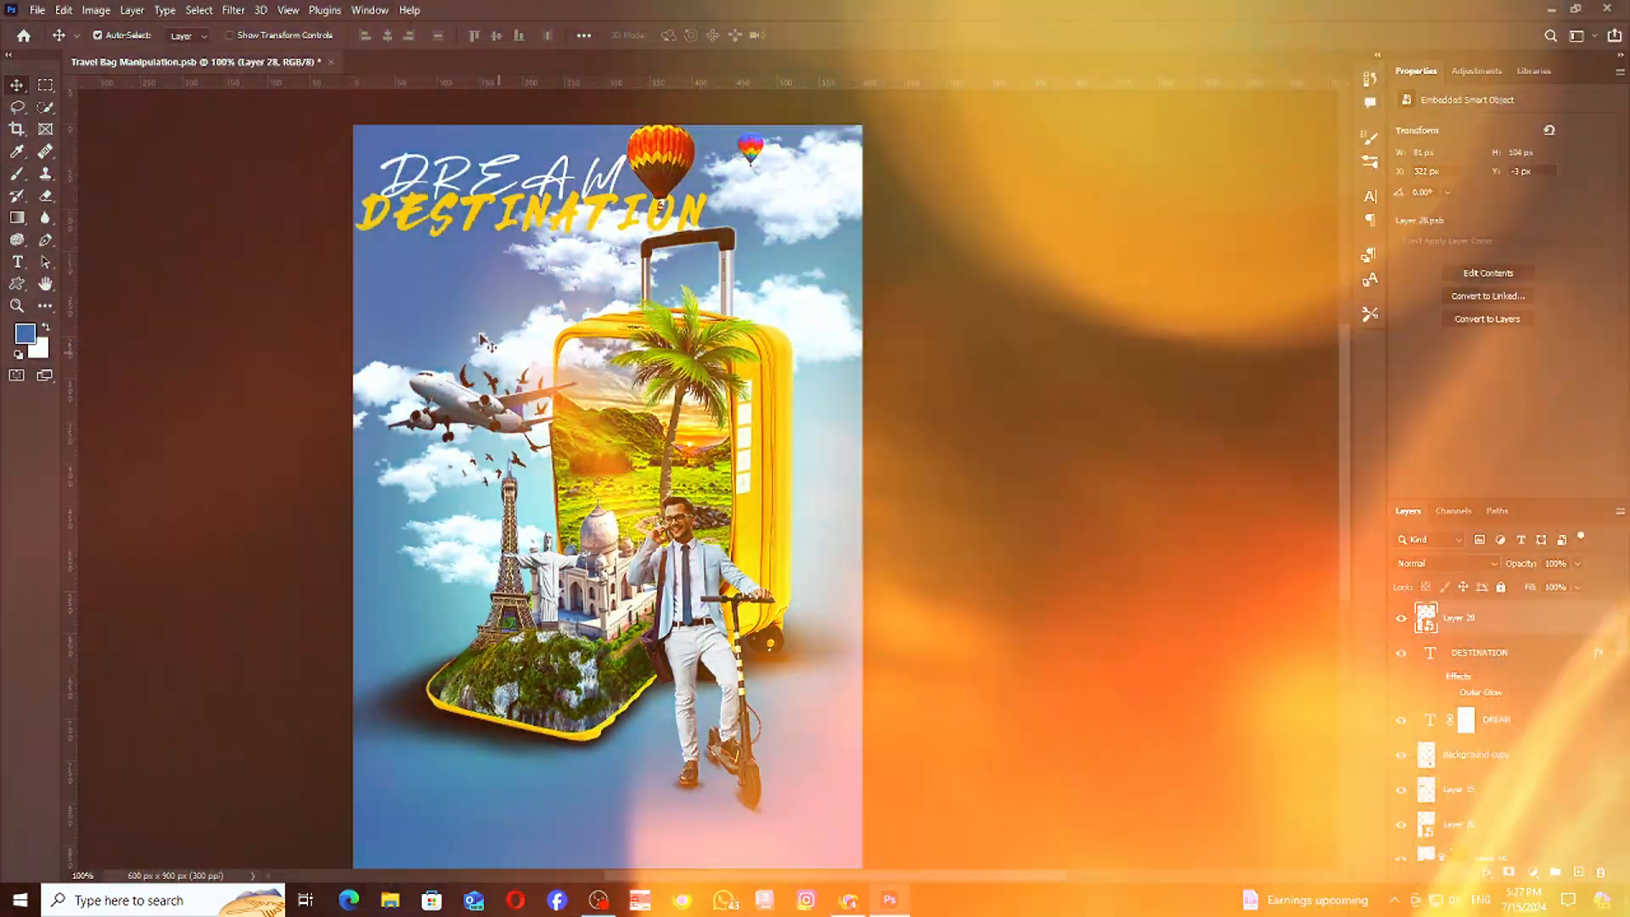
pyautogui.moveTo(525, 221); pyautogui.dragTo(526, 228)
# Add a layer mask to DESTINATION and texture its letters with the 558 px sampled brush, reduced in size.
pyautogui.click(1509, 872)
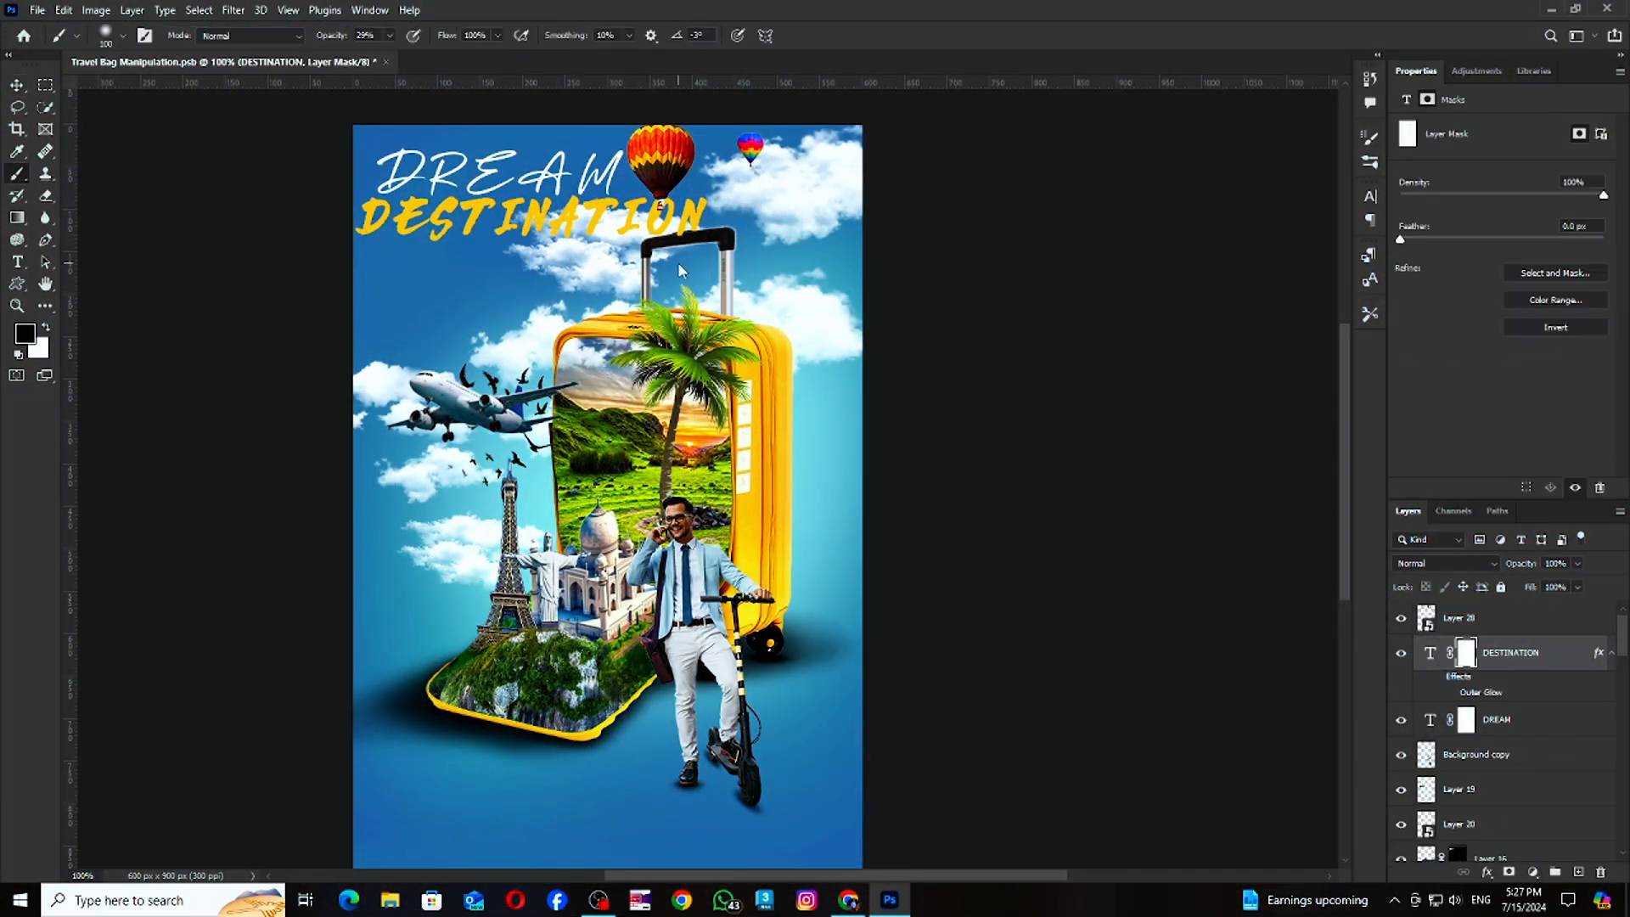
pyautogui.scroll(5, 682, 237)
pyautogui.click(123, 35)
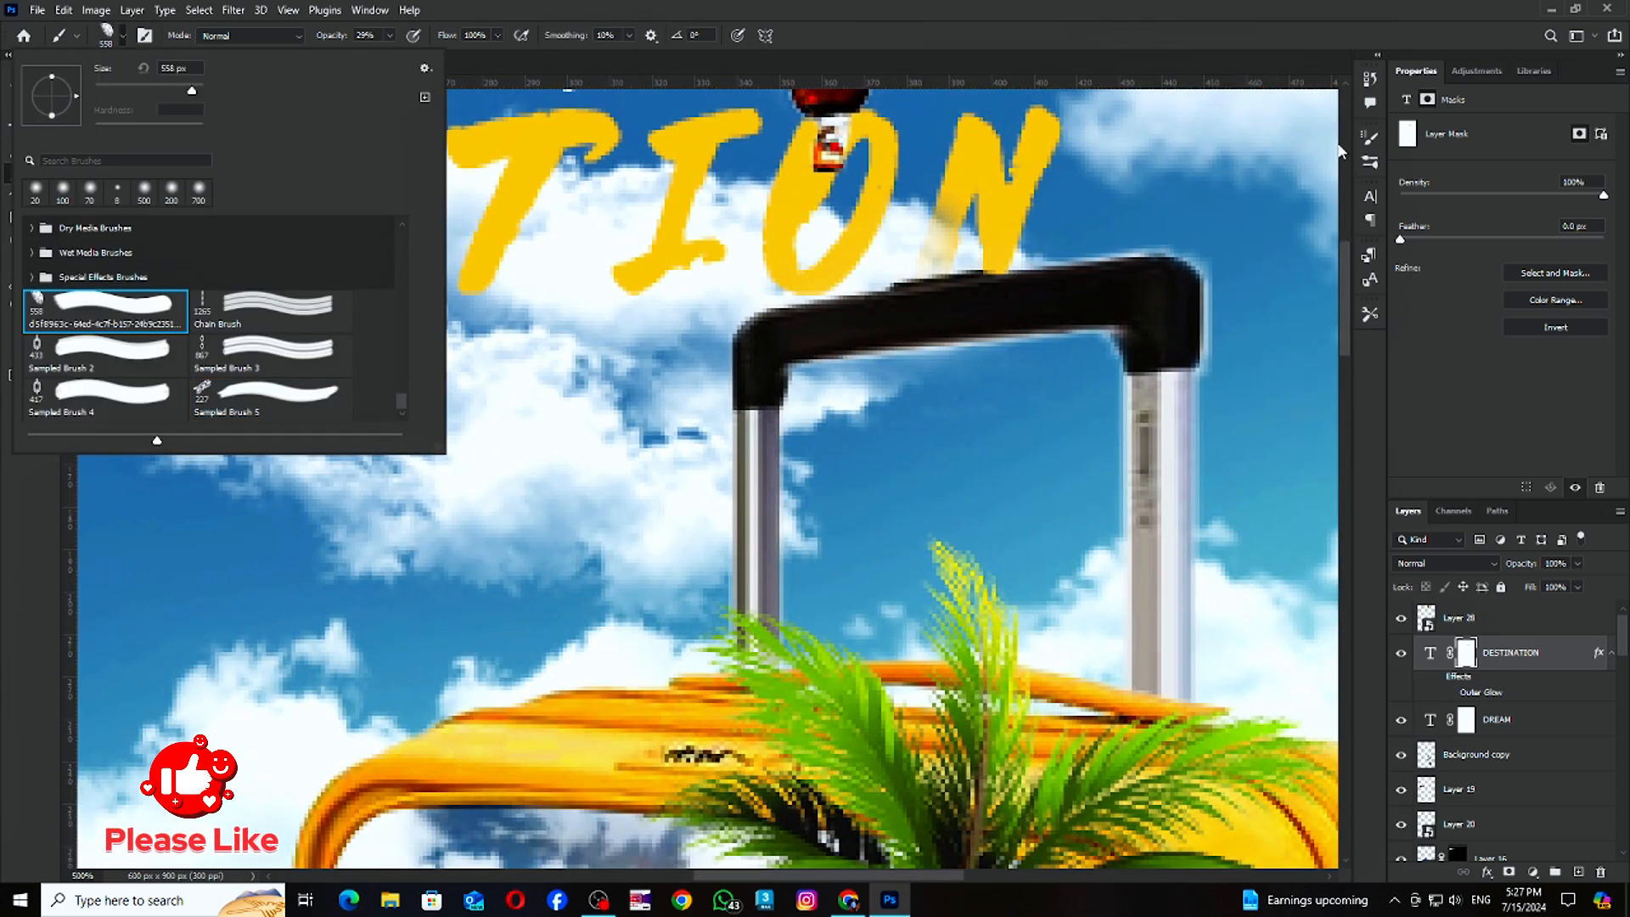
pyautogui.doubleClick(102, 318)
pyautogui.press('[')
pyautogui.press('[')
pyautogui.hotkey('ctrl', '-')
pyautogui.hotkey('ctrl', '-')
pyautogui.hotkey('ctrl', '-')
pyautogui.hotkey('ctrl', '-')
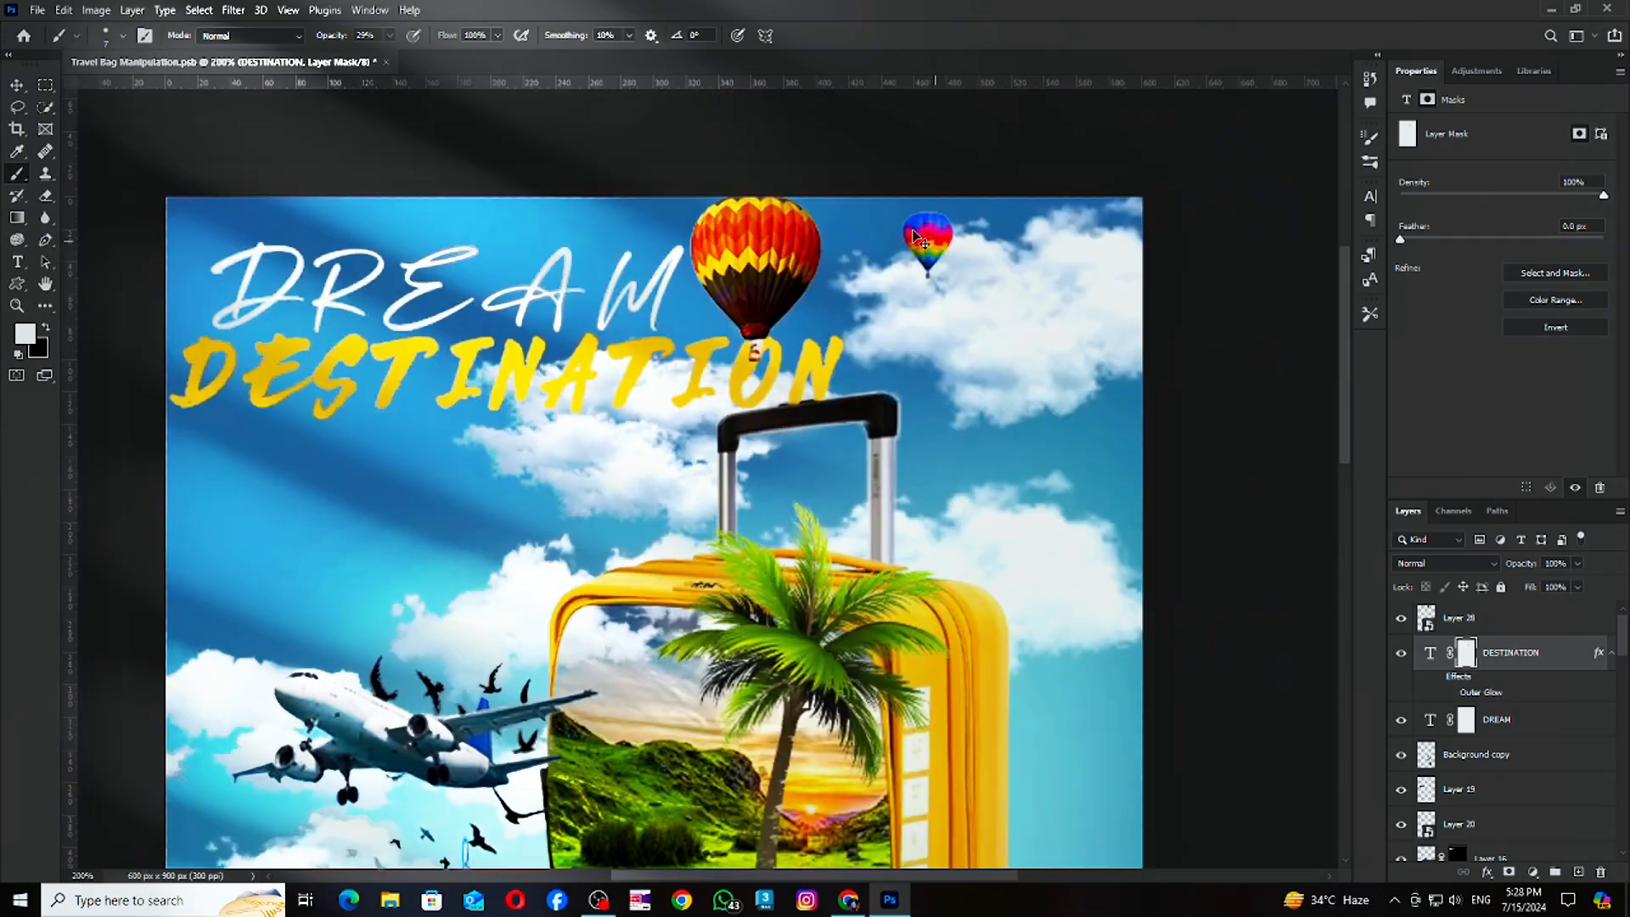
# Mask the clouds on Layer 24 and fade them behind the suitcase handle with a black brush at 10% opacity.
pyautogui.scroll(-5, 709, 479)
pyautogui.scroll(-12, 1476, 766)
pyautogui.scroll(-1, 708, 479)
pyautogui.click(1403, 675)
pyautogui.click(1477, 643)
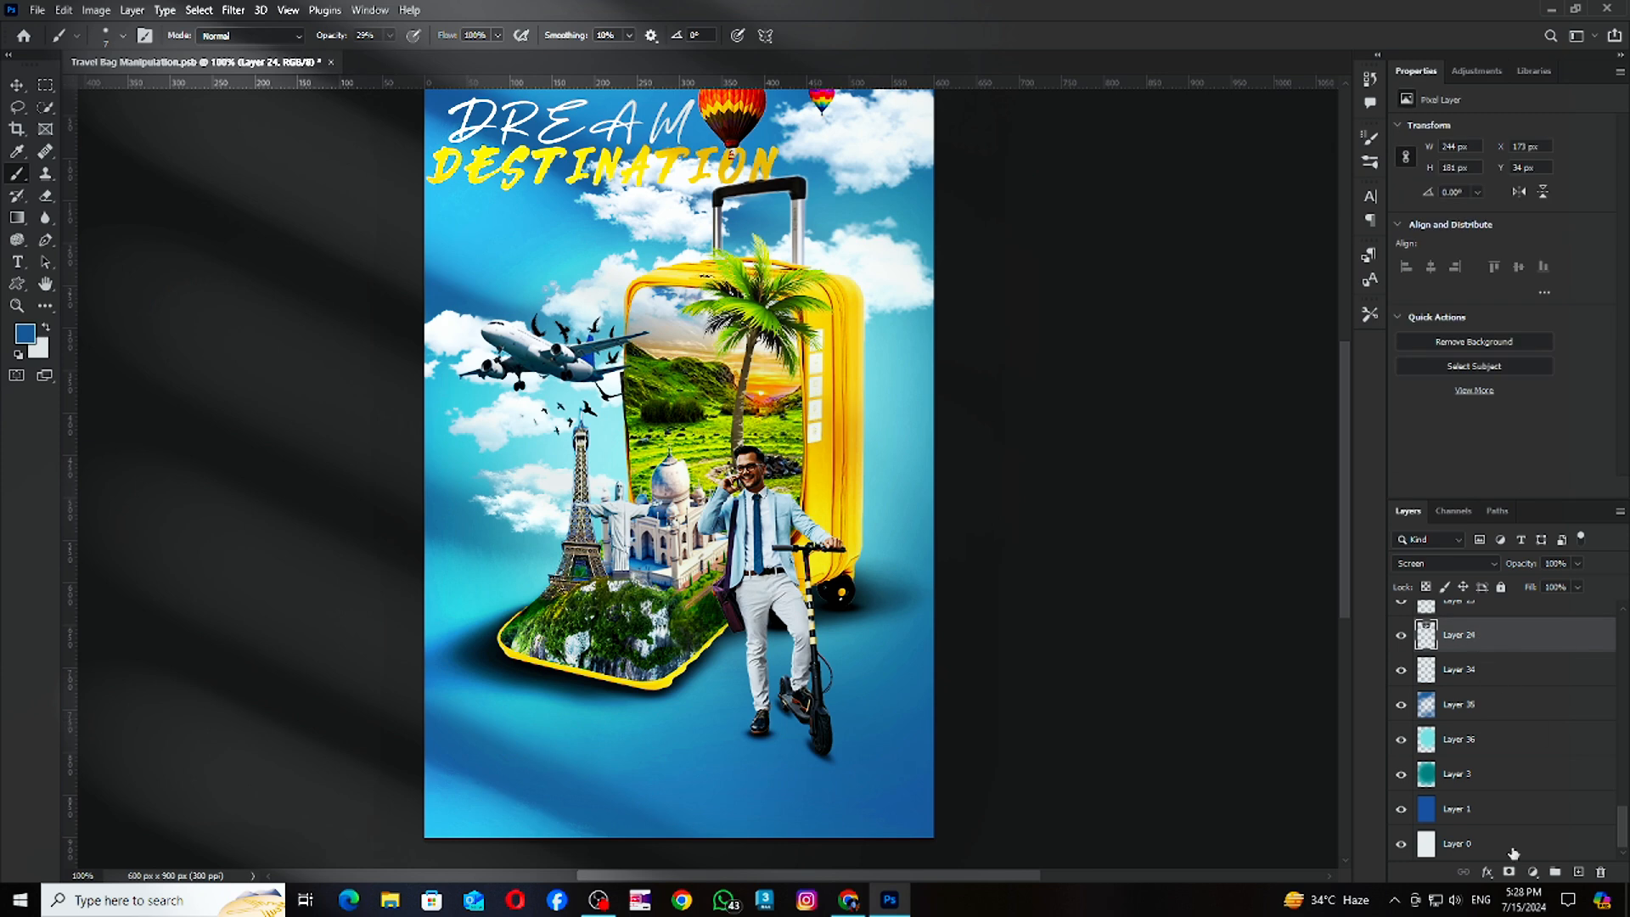
pyautogui.click(1511, 872)
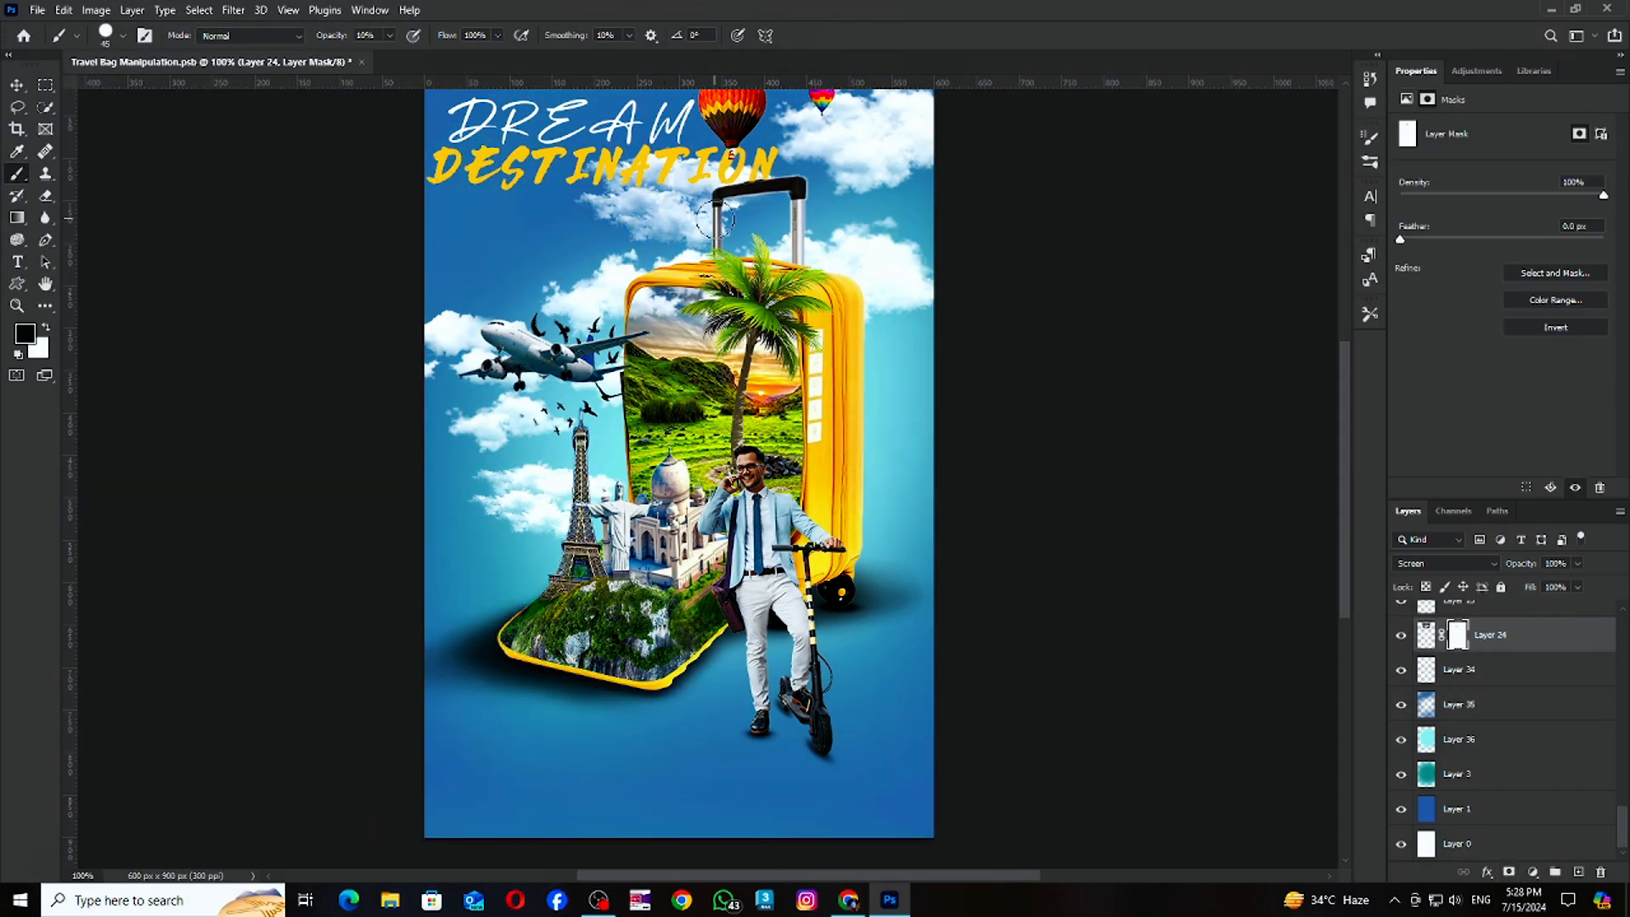
pyautogui.press(']')
pyautogui.press(']')
pyautogui.press(']')
pyautogui.hotkey('alt', ']')
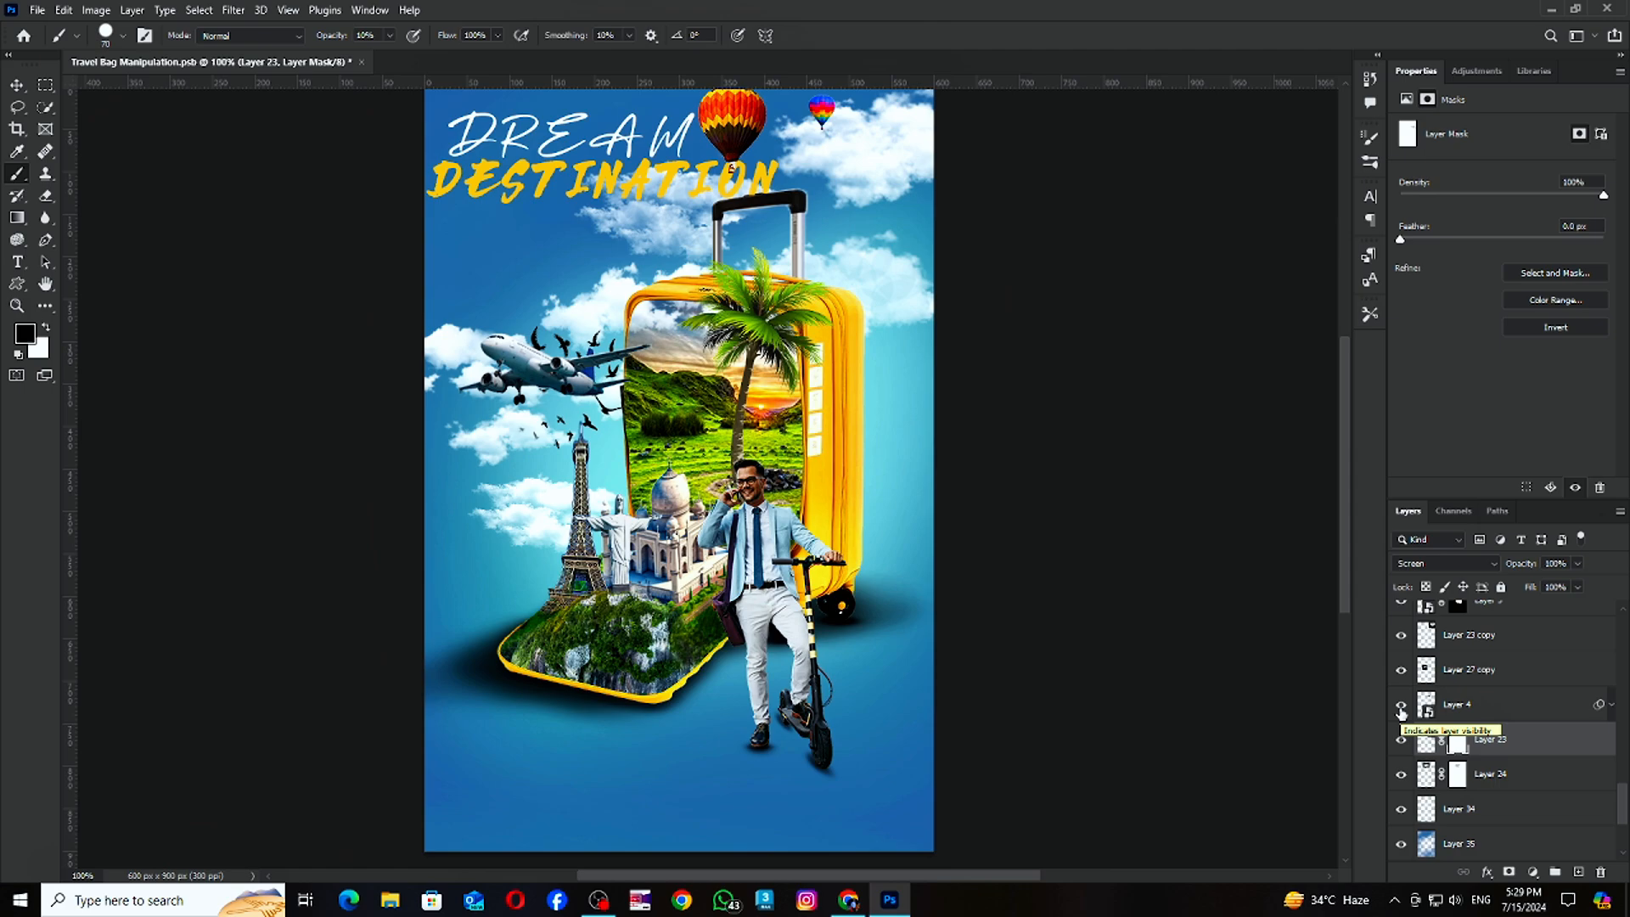
# Adjust the suitcase on Layer 2 with Brightness/Contrast and Levels for a deeper orange tone.
pyautogui.click(94, 10)
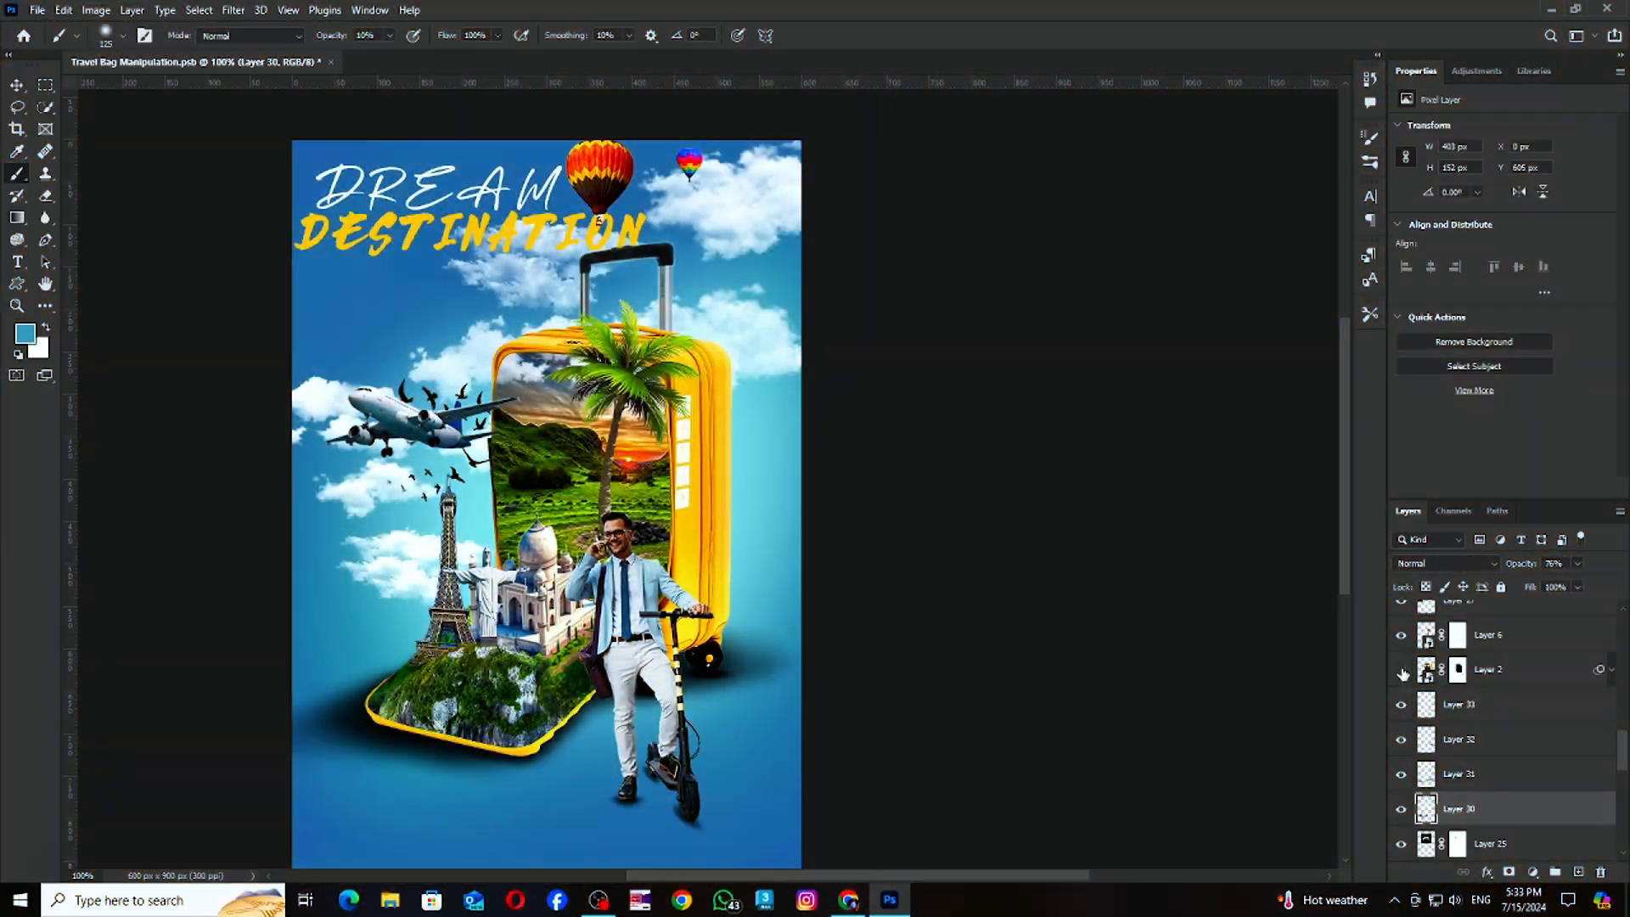
pyautogui.click(1488, 670)
pyautogui.click(96, 10)
pyautogui.click(327, 50)
pyautogui.moveTo(790, 222); pyautogui.dragTo(934, 205)
pyautogui.moveTo(912, 257); pyautogui.dragTo(893, 260)
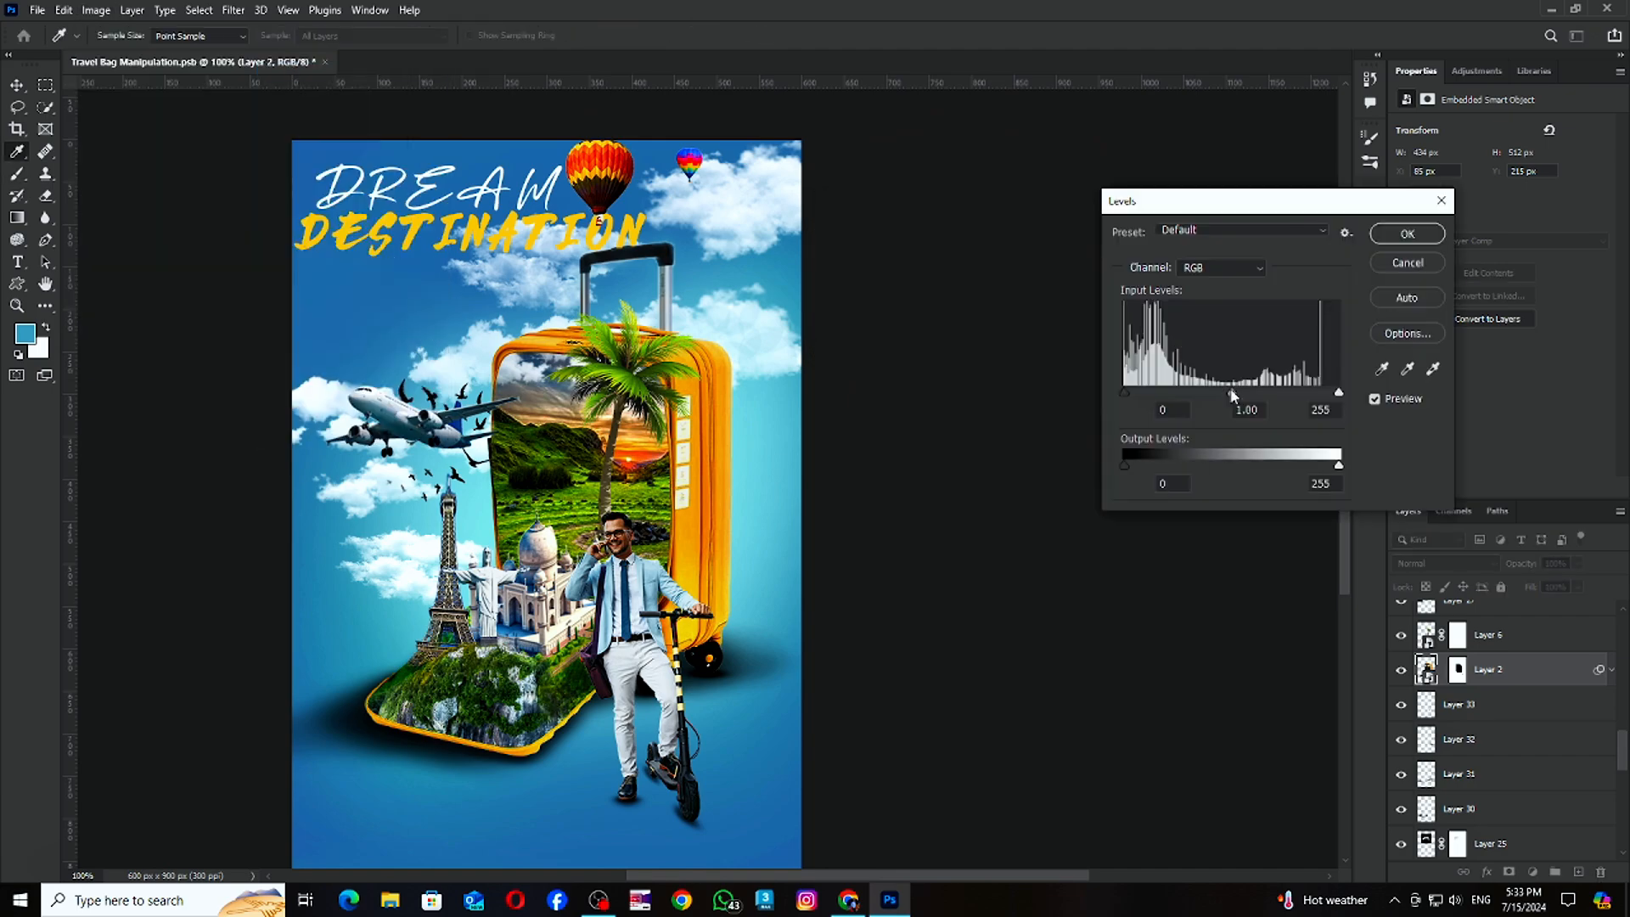
pyautogui.moveTo(1318, 464); pyautogui.dragTo(1290, 461)
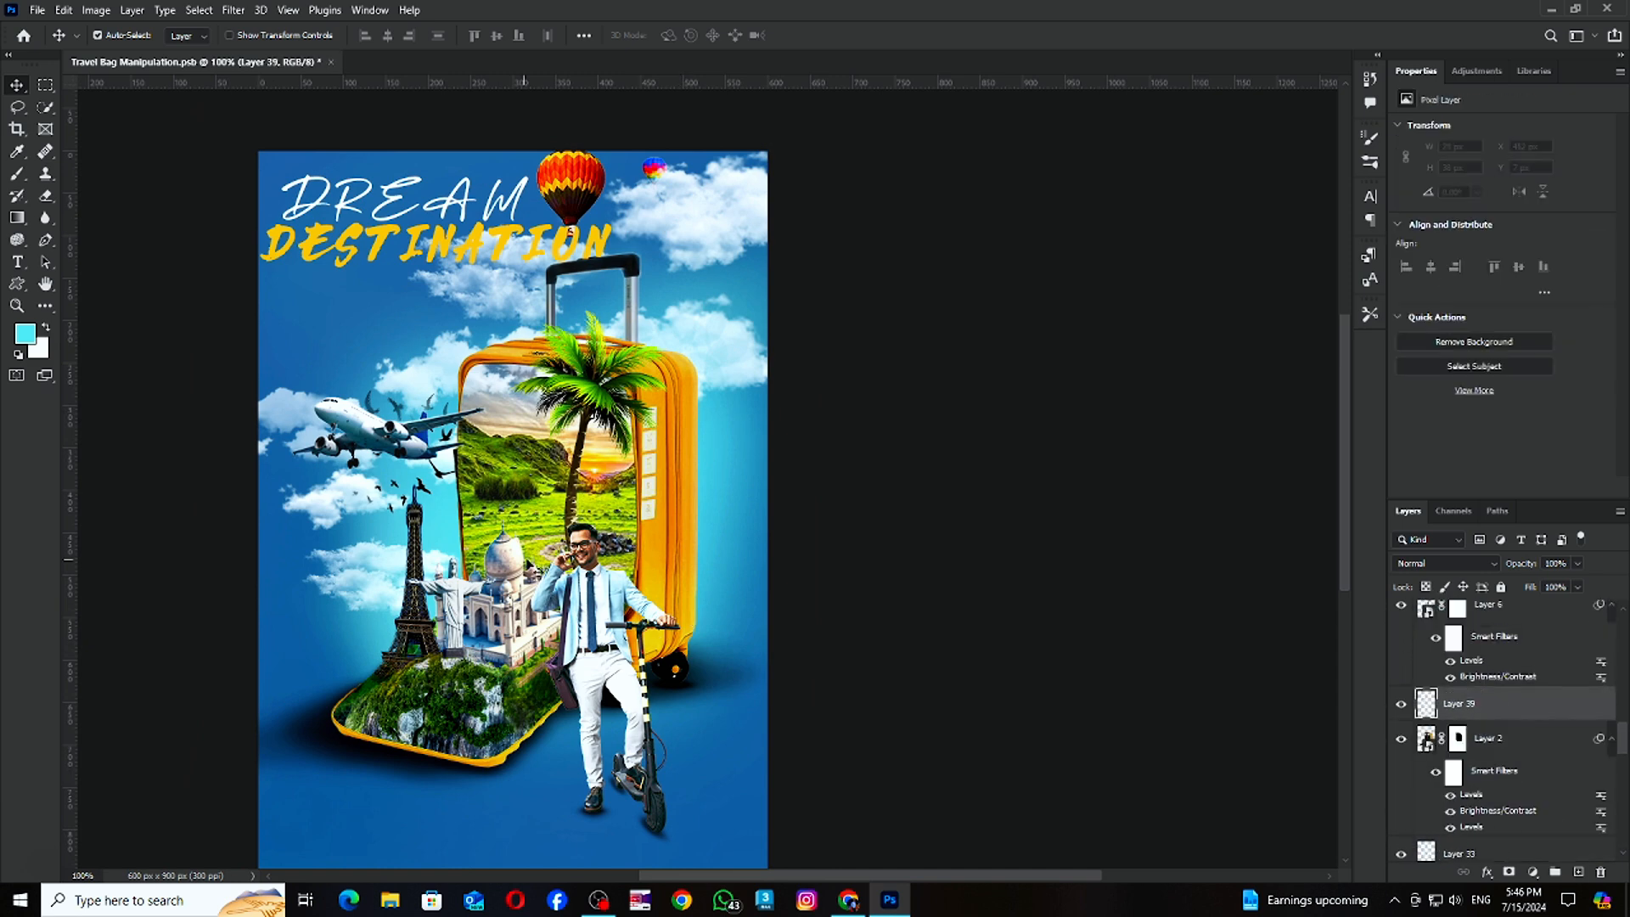
# Paint black shading down the suitcase's side on Layer 39 with a soft 100 px brush at 33% opacity.
pyautogui.click(17, 174)
pyautogui.press('d')
pyautogui.click(389, 36)
pyautogui.moveTo(675, 361); pyautogui.dragTo(672, 662)
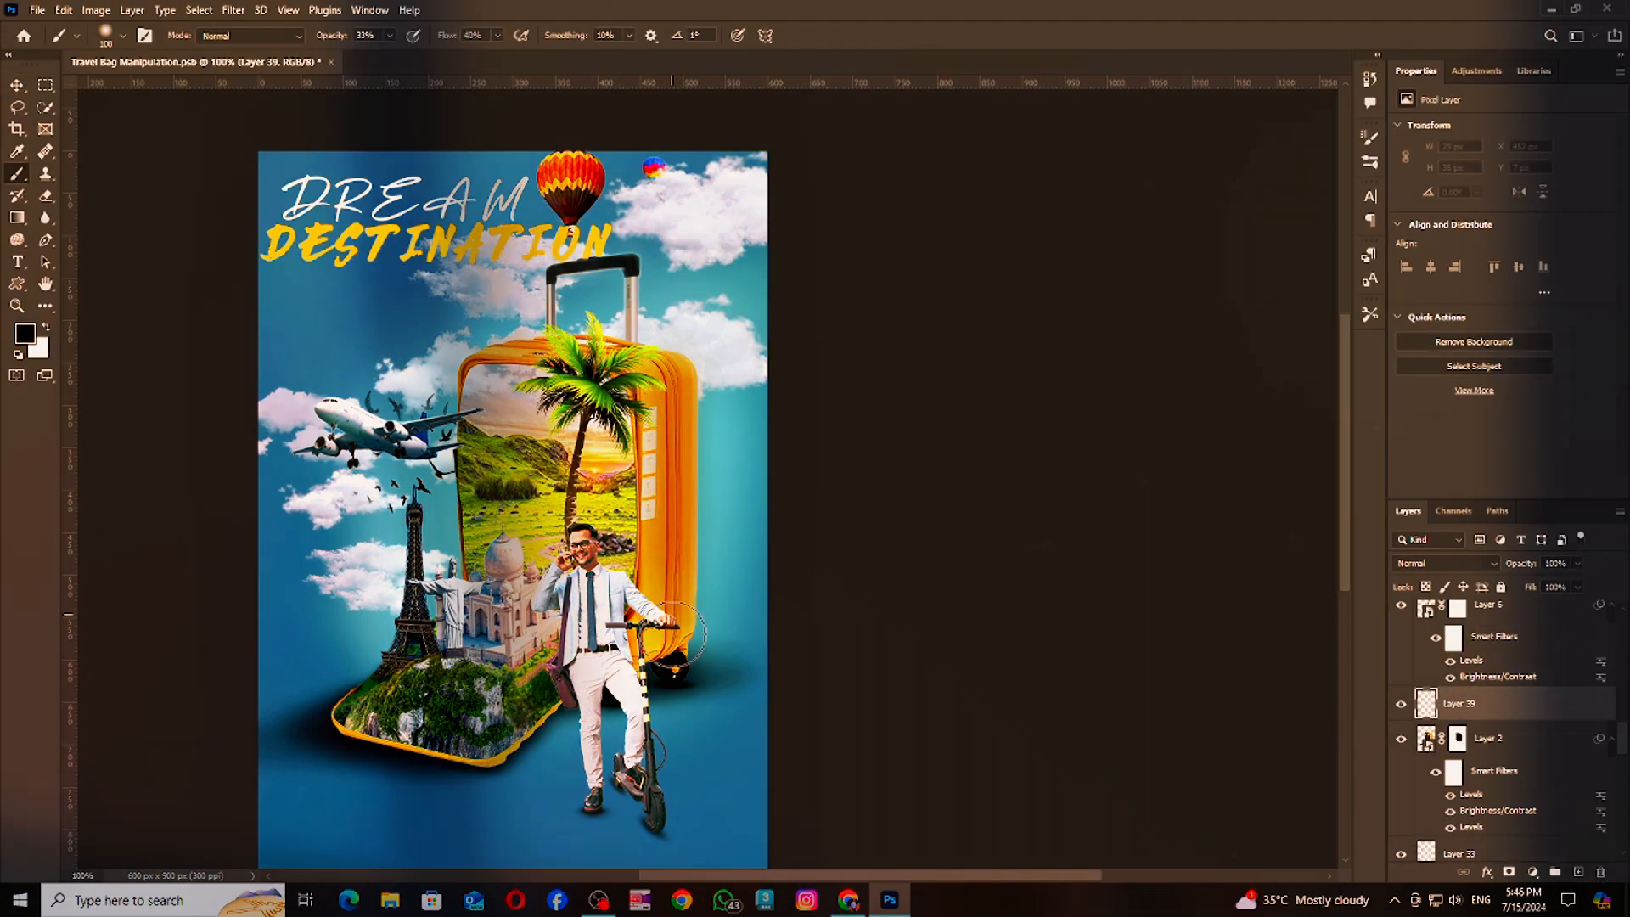
# Clip the shading on Layer 39 to the suitcase's Layer 2 and change its blend mode.
pyautogui.keyDown('alt'); pyautogui.click(1527, 720); pyautogui.keyUp('alt')
pyautogui.click(1447, 564)
pyautogui.click(1447, 600)
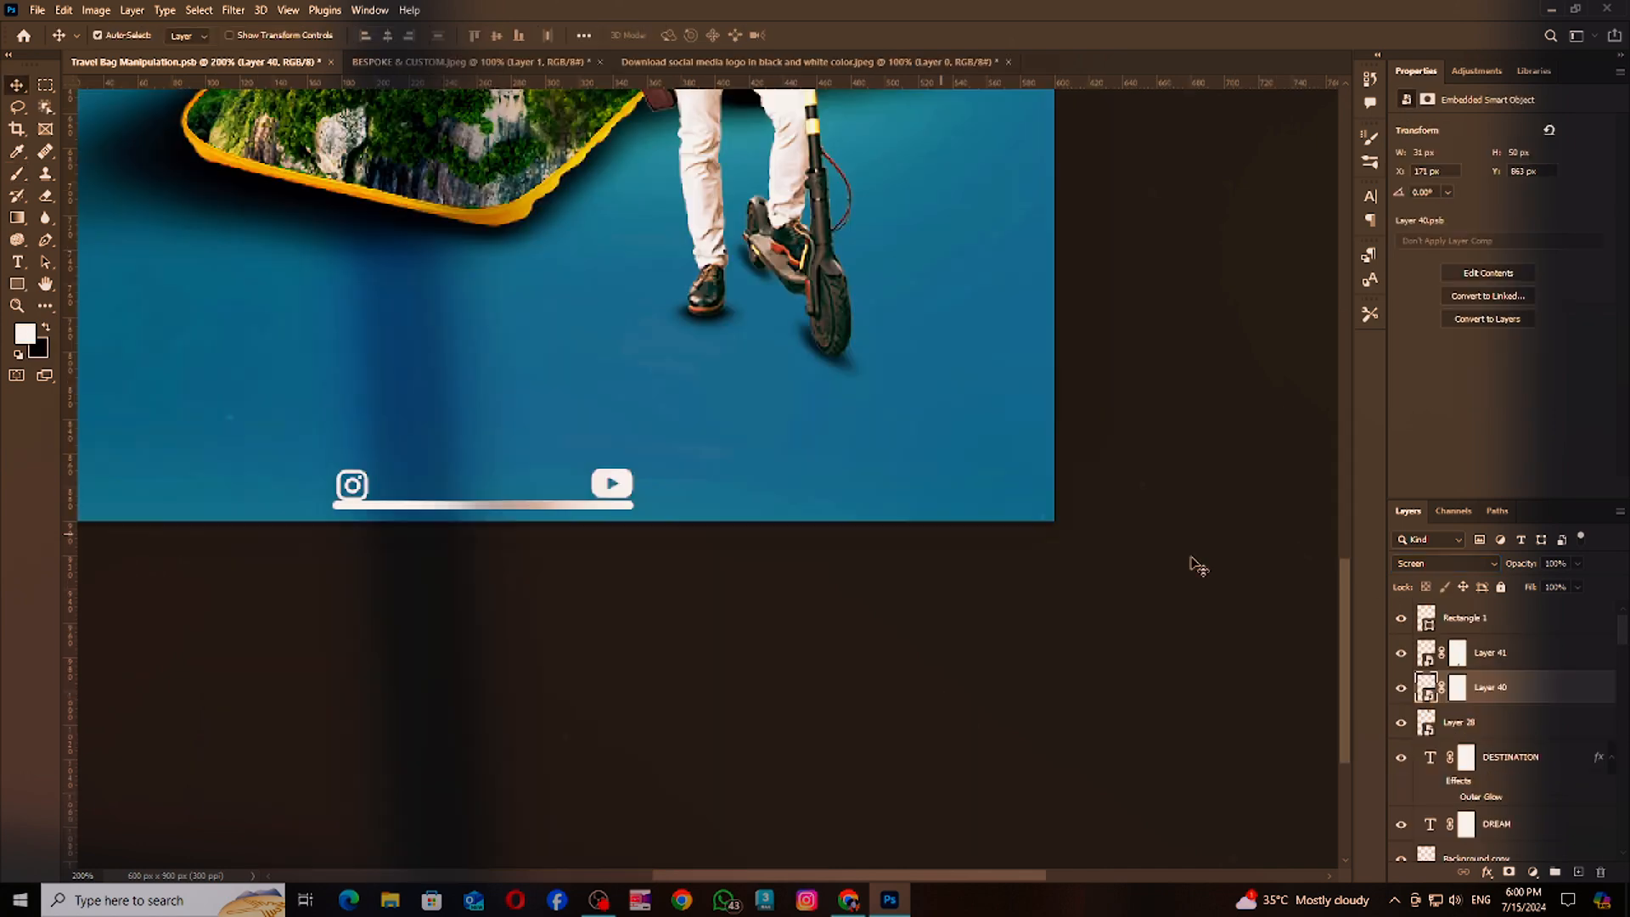
# Add the white text AD VFX above the Instagram and YouTube icons.
pyautogui.click(524, 331)
pyautogui.write('Ad')
pyautogui.scroll(1, 820, 454)
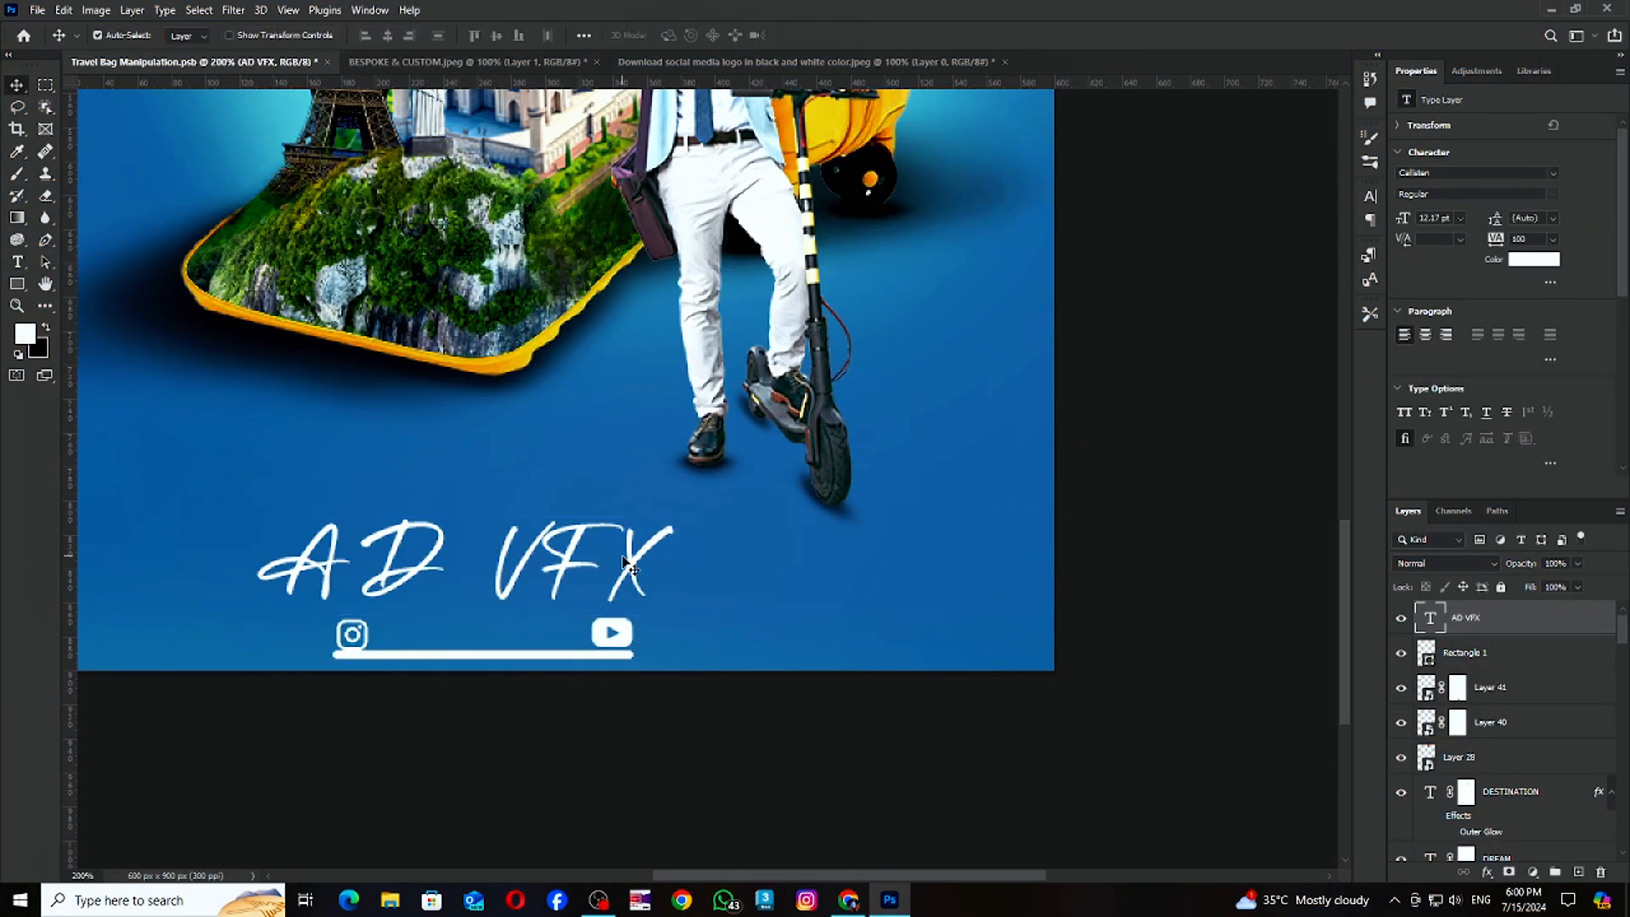
# Format the AD VFX text in Bahnschrift with 280 tracking, 25 pt leading, 77% vertical and 123% horizontal scale.
pyautogui.click(1554, 172)
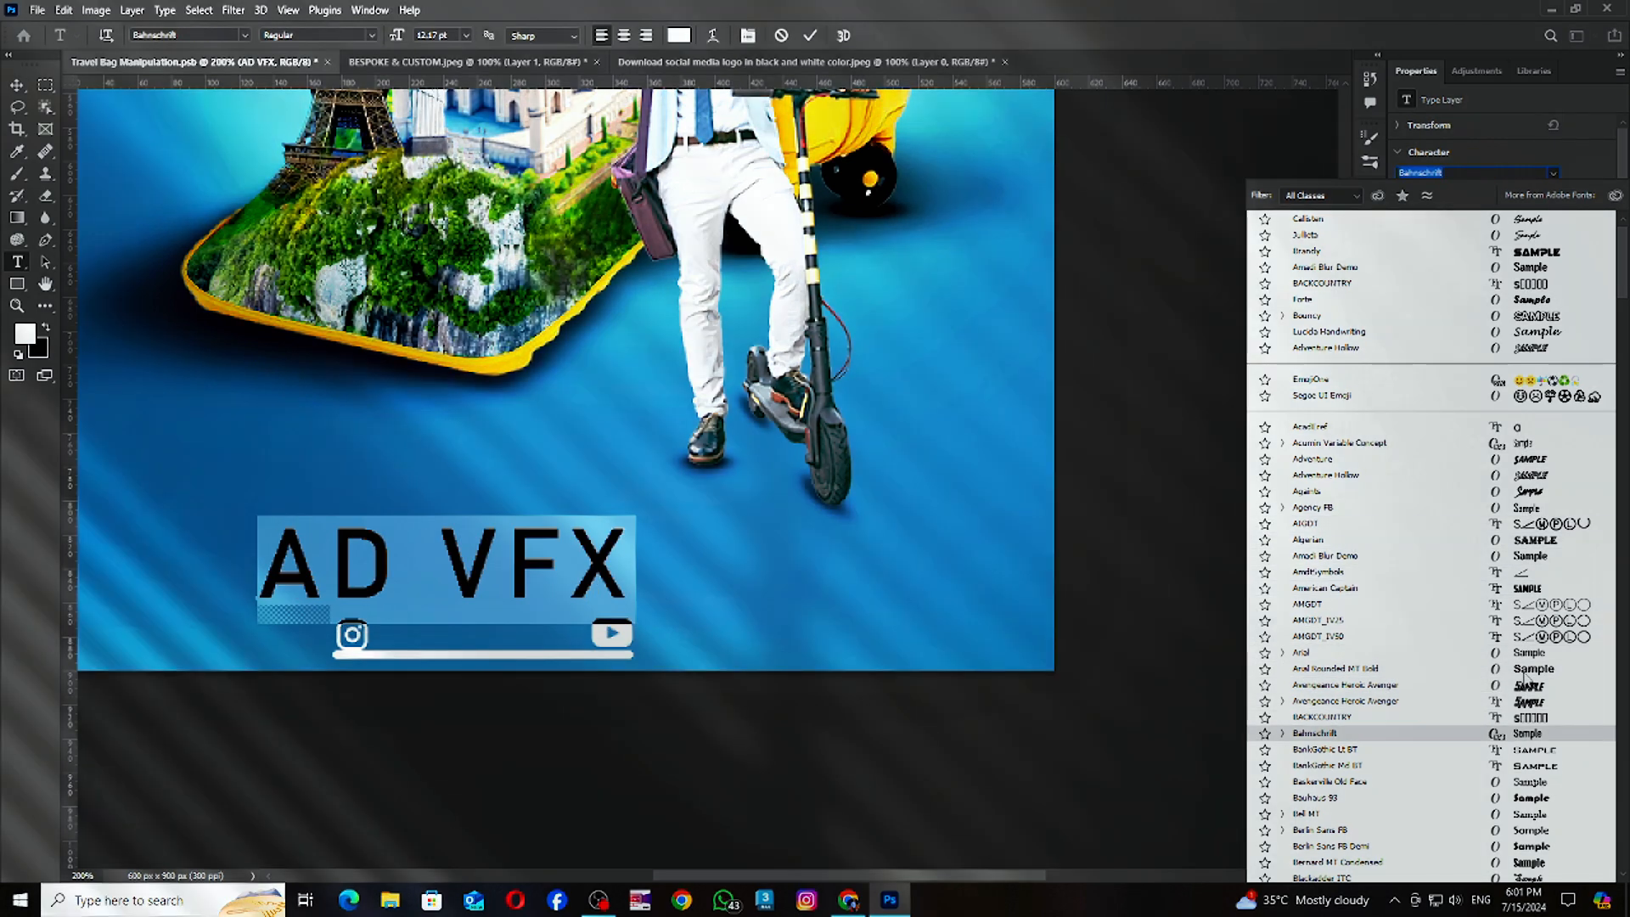
pyautogui.click(1520, 733)
pyautogui.click(1369, 195)
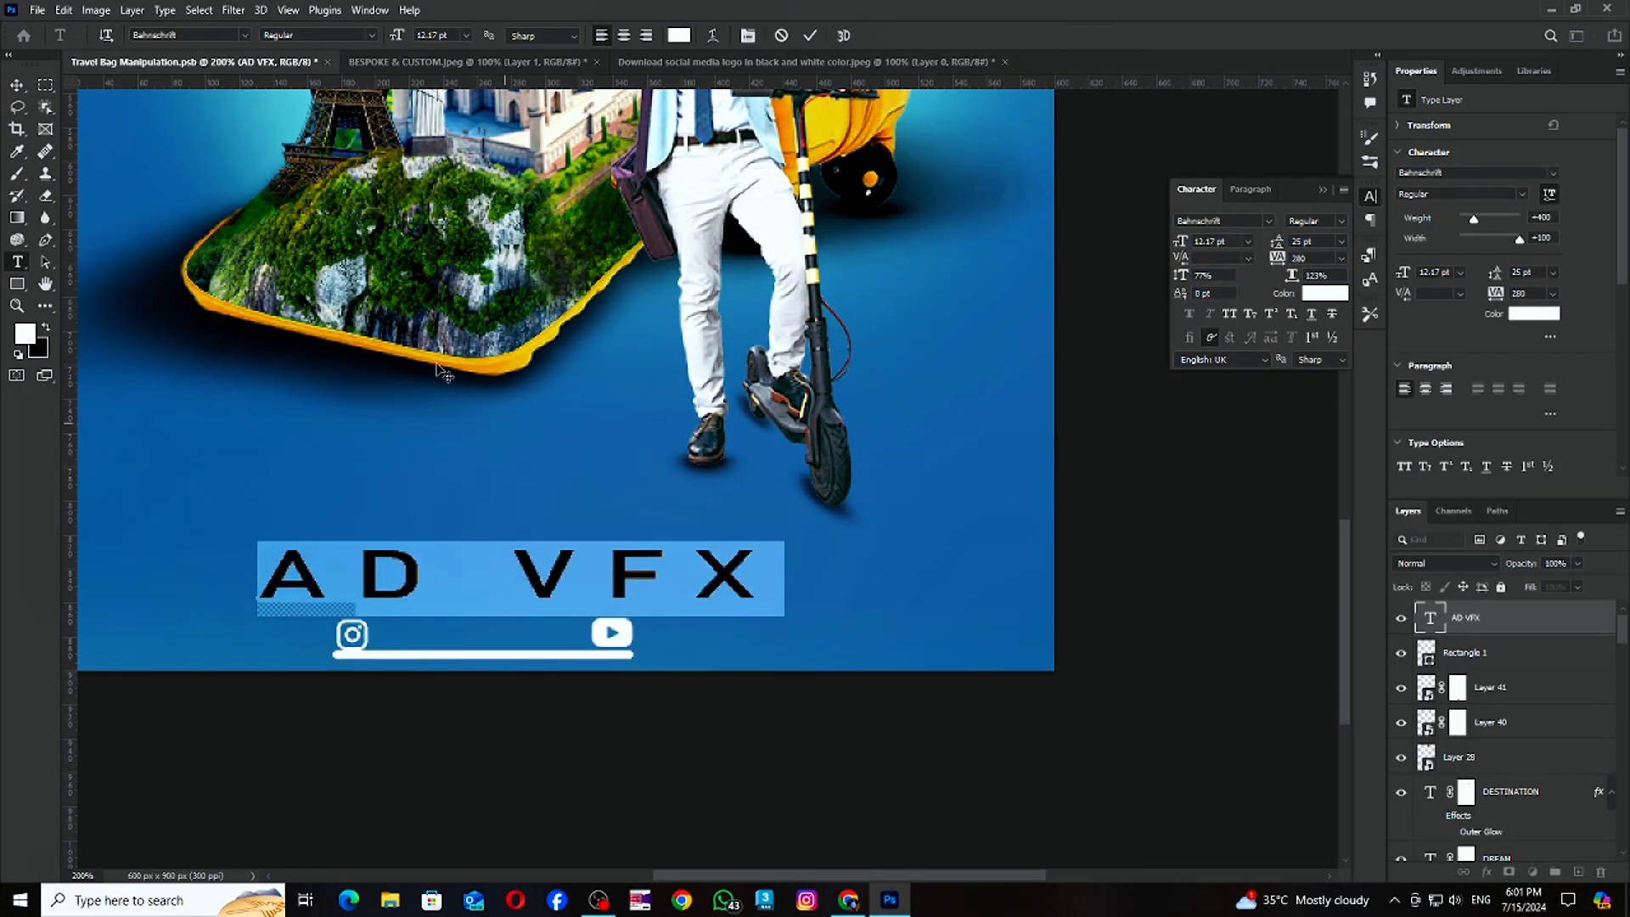
# Scale the AD VFX text to about 37.22% and place it between the Instagram and YouTube icons.
pyautogui.moveTo(784, 542); pyautogui.dragTo(662, 562)
pyautogui.moveTo(592, 614); pyautogui.dragTo(568, 642)
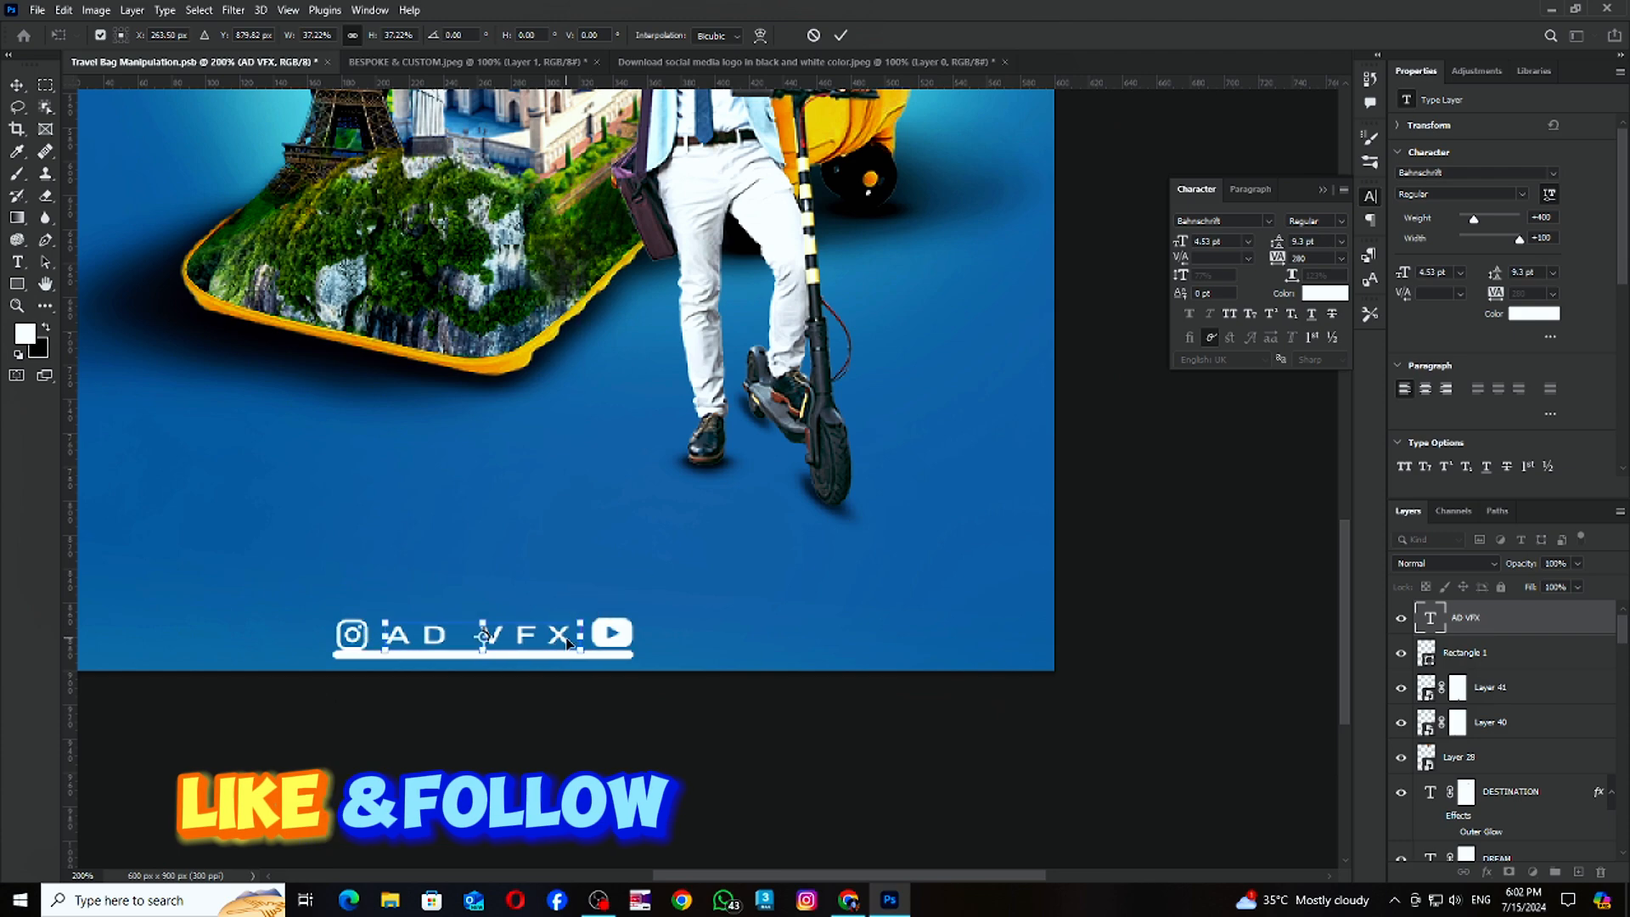
pyautogui.press('Return')
# Enlarge the Instagram icon on Layer 40 to about 106.64%.
pyautogui.keyDown('ctrl'); pyautogui.click(353, 635); pyautogui.keyUp('ctrl')
pyautogui.hotkey('ctrl', 't')
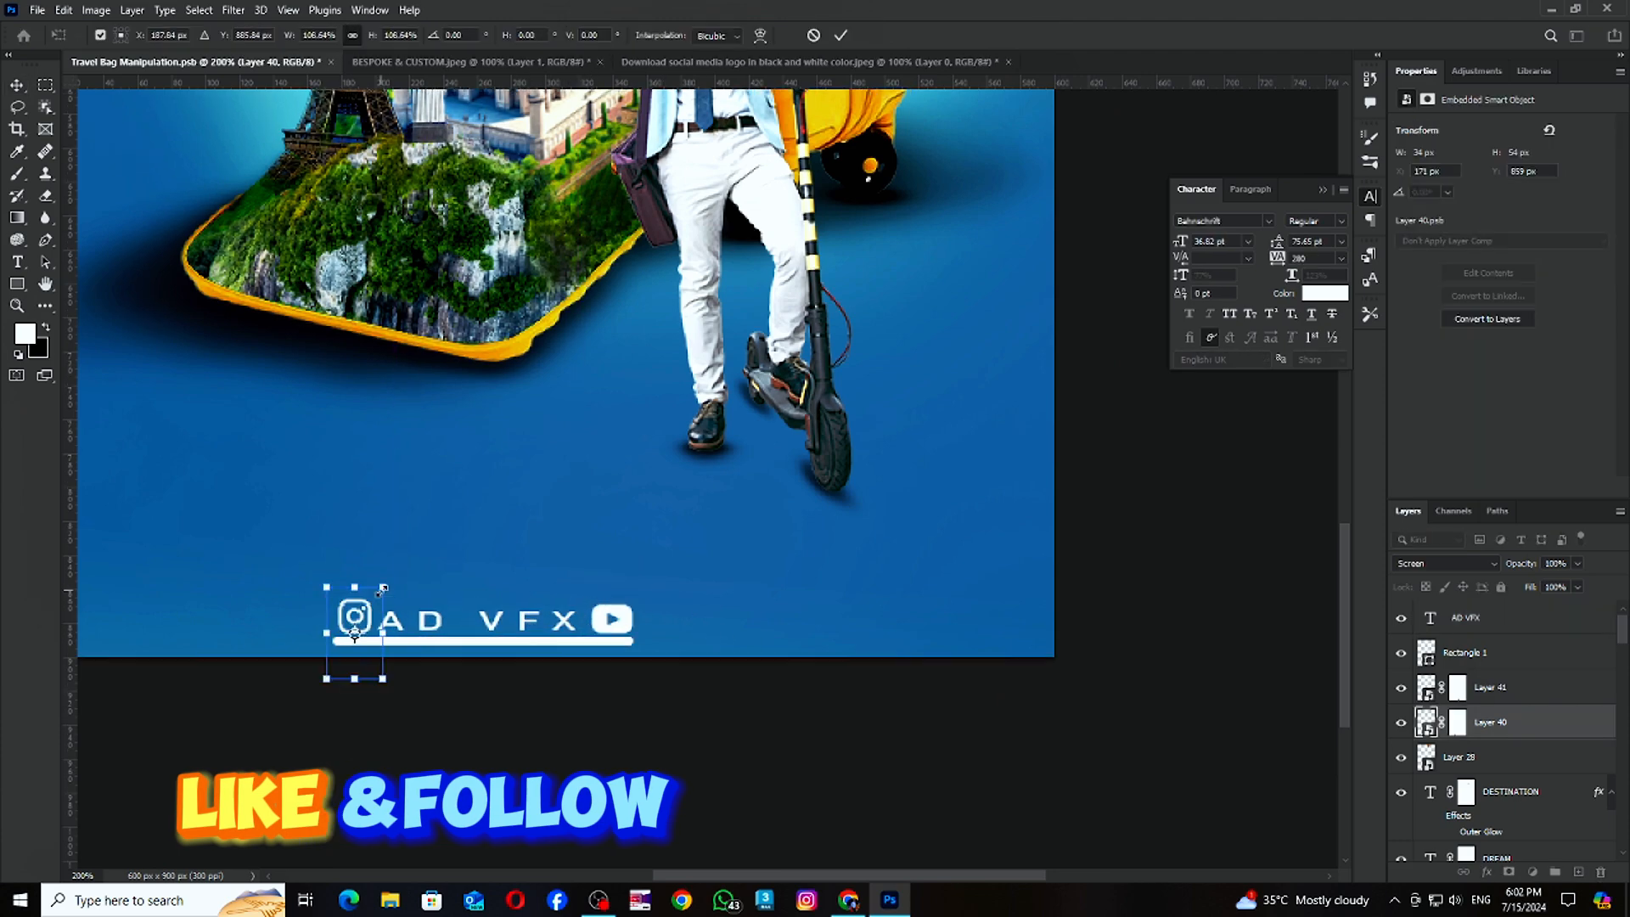